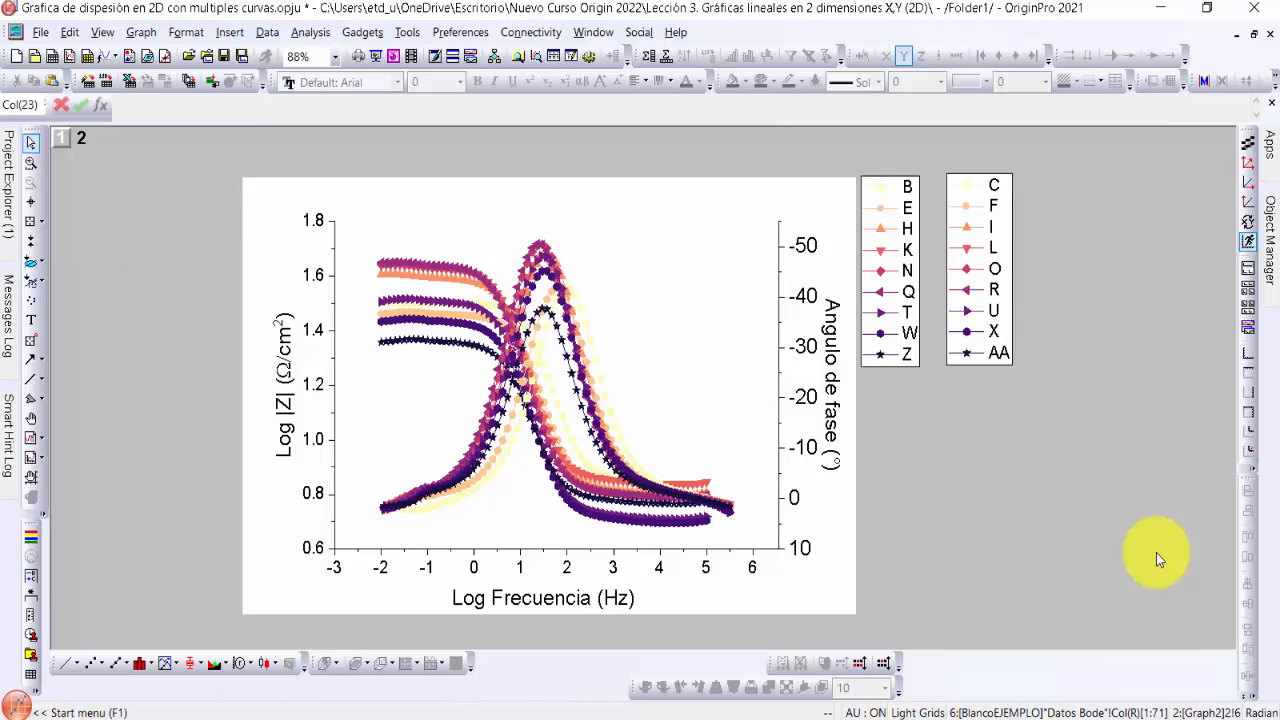
# Show the finished multi-curve graph in full screen
pyautogui.click(104, 32)
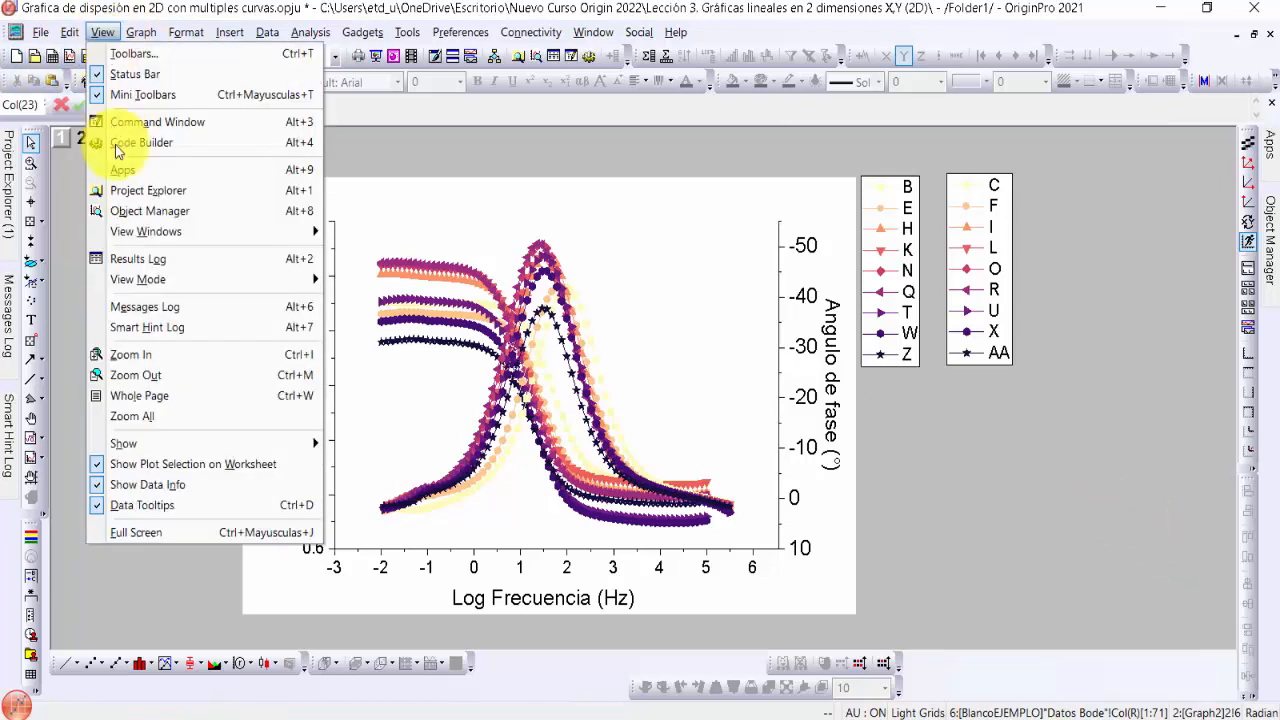
pyautogui.click(176, 532)
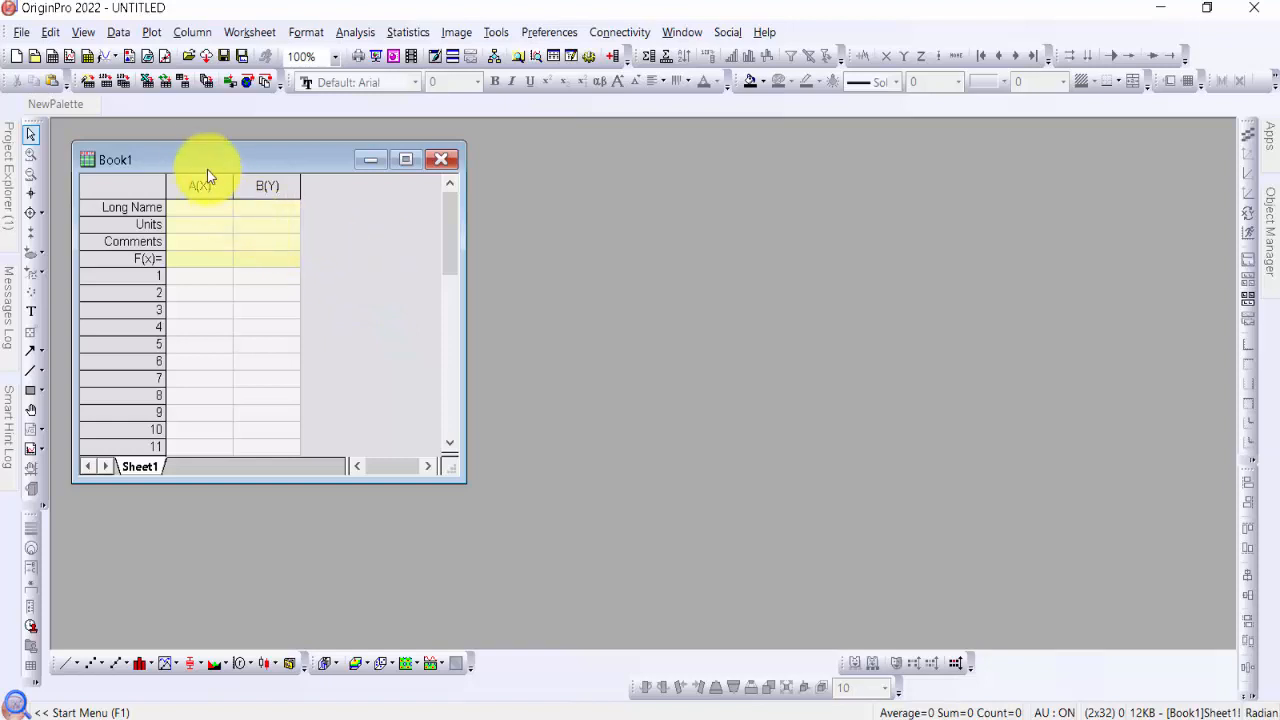
# Choose the Excel file Blanco EJEMPLO from the Desktop for import into the empty workbook
pyautogui.click(147, 82)
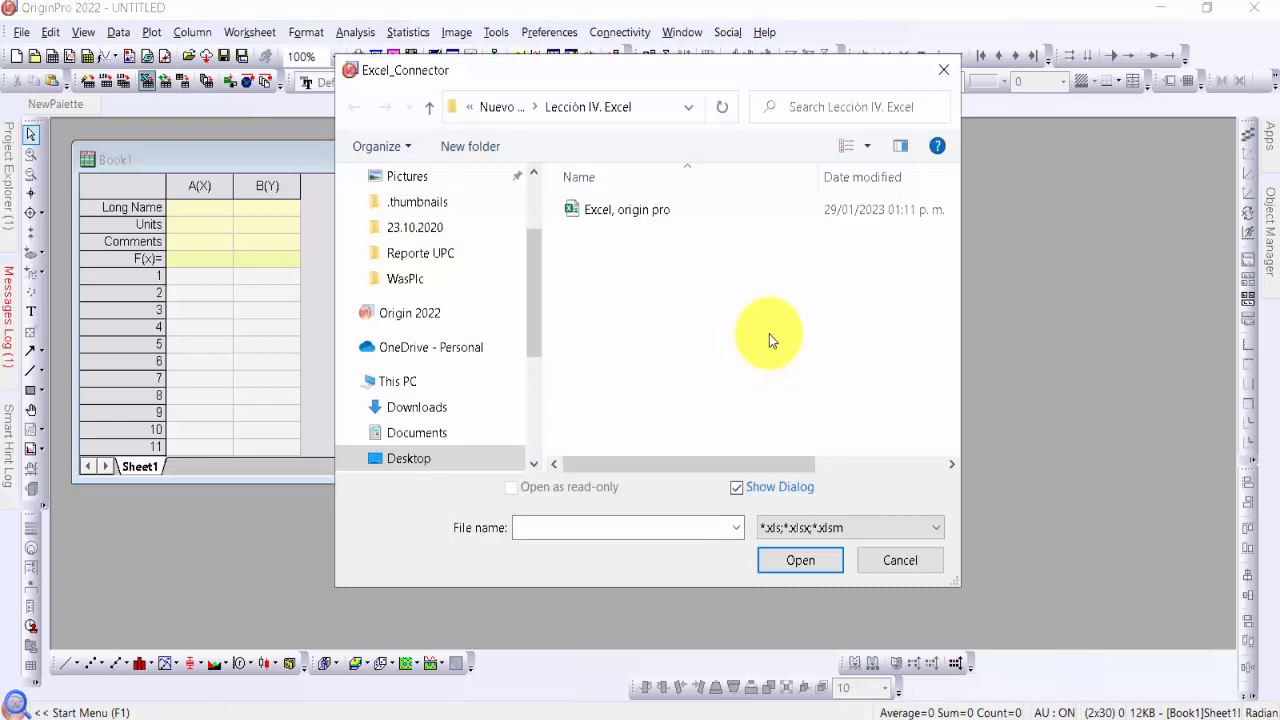
pyautogui.click(537, 210)
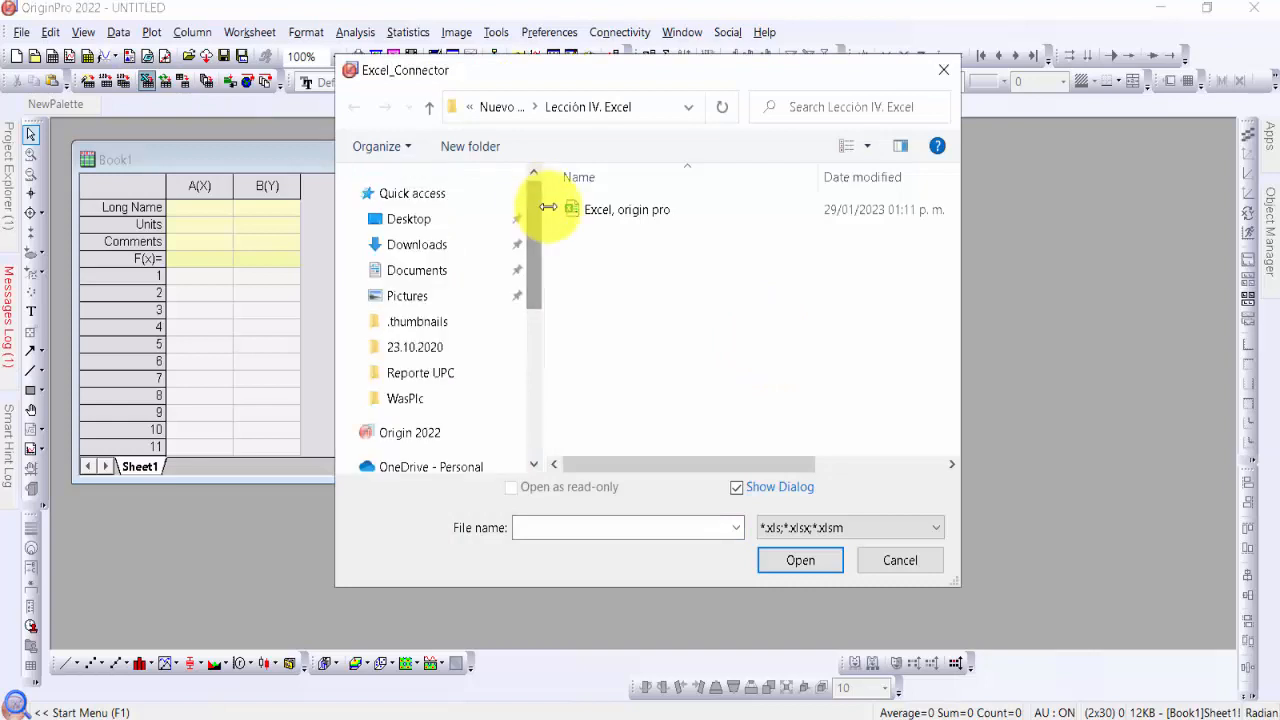
pyautogui.click(410, 220)
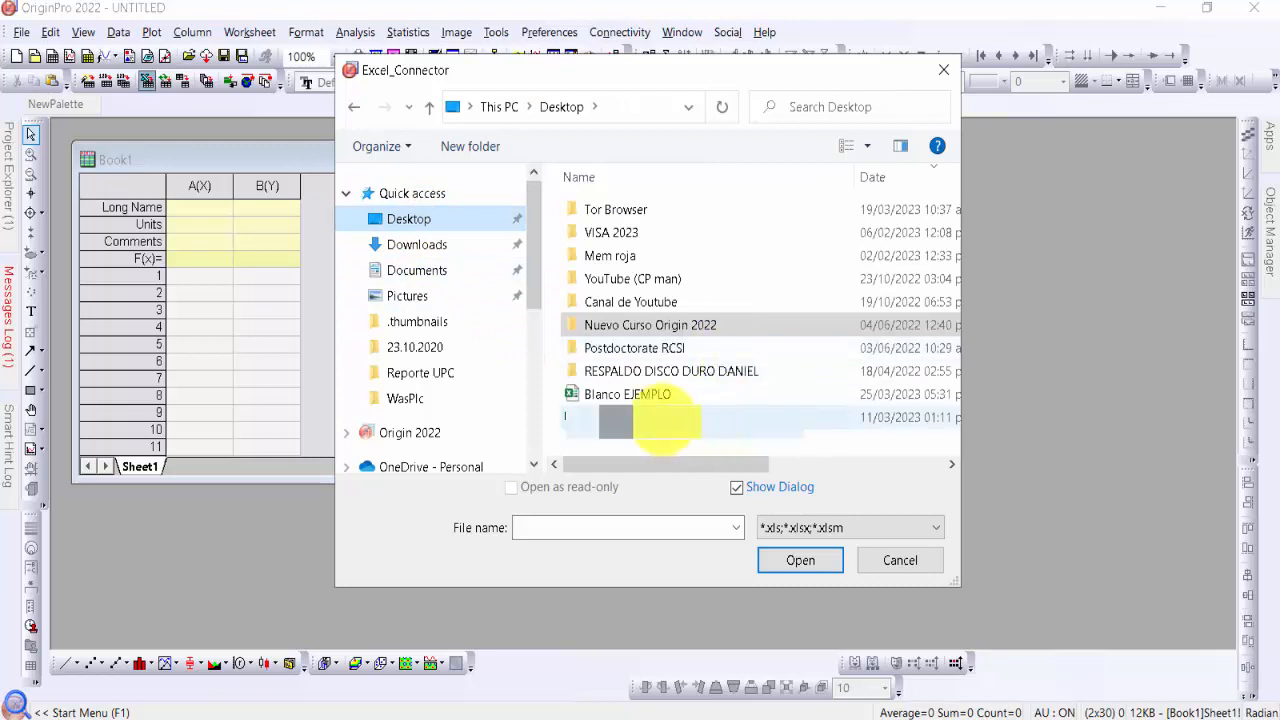
pyautogui.click(684, 396)
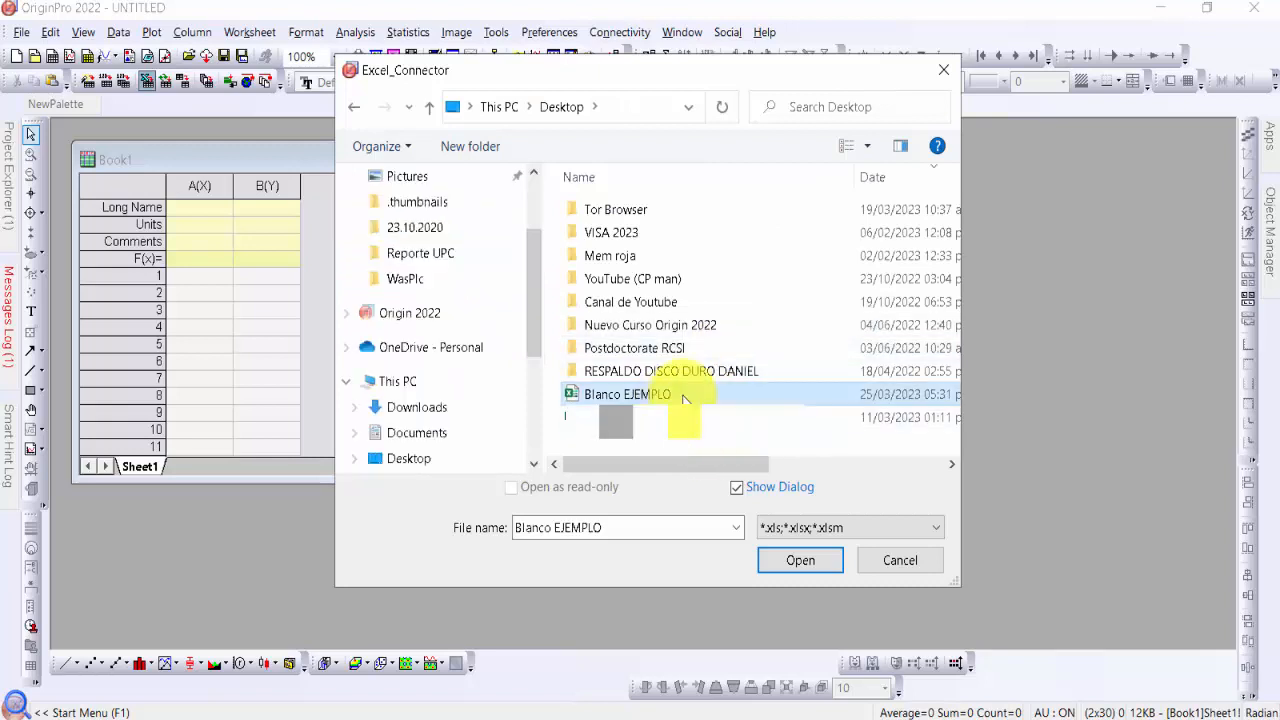
pyautogui.click(825, 573)
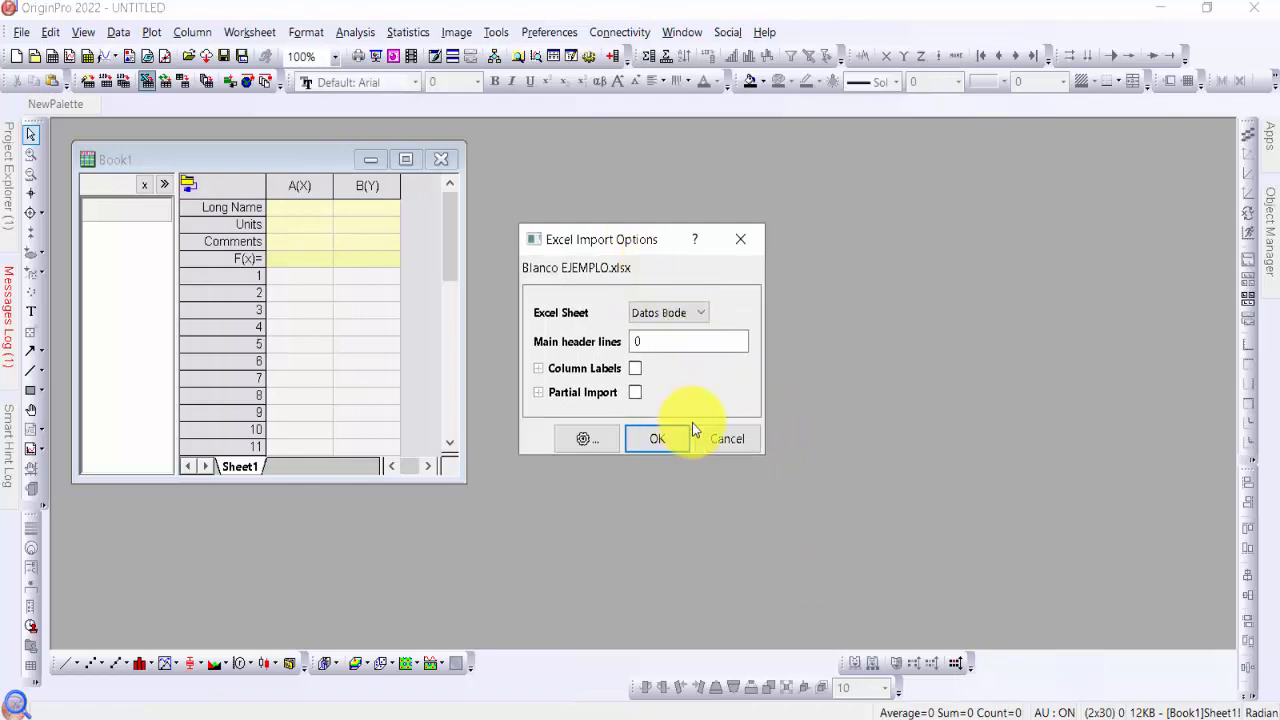
# Import the Datos Bode sheet with 0 main header lines and maximize the workbook window
pyautogui.click(701, 313)
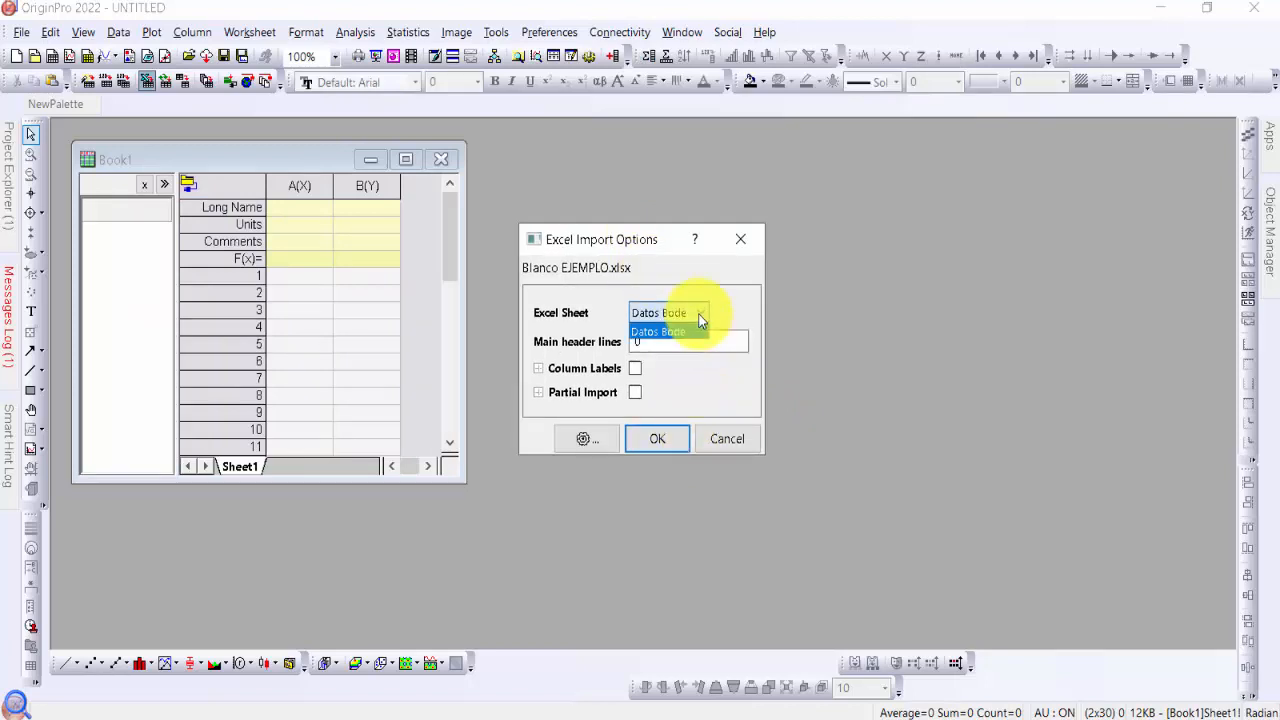
pyautogui.click(701, 313)
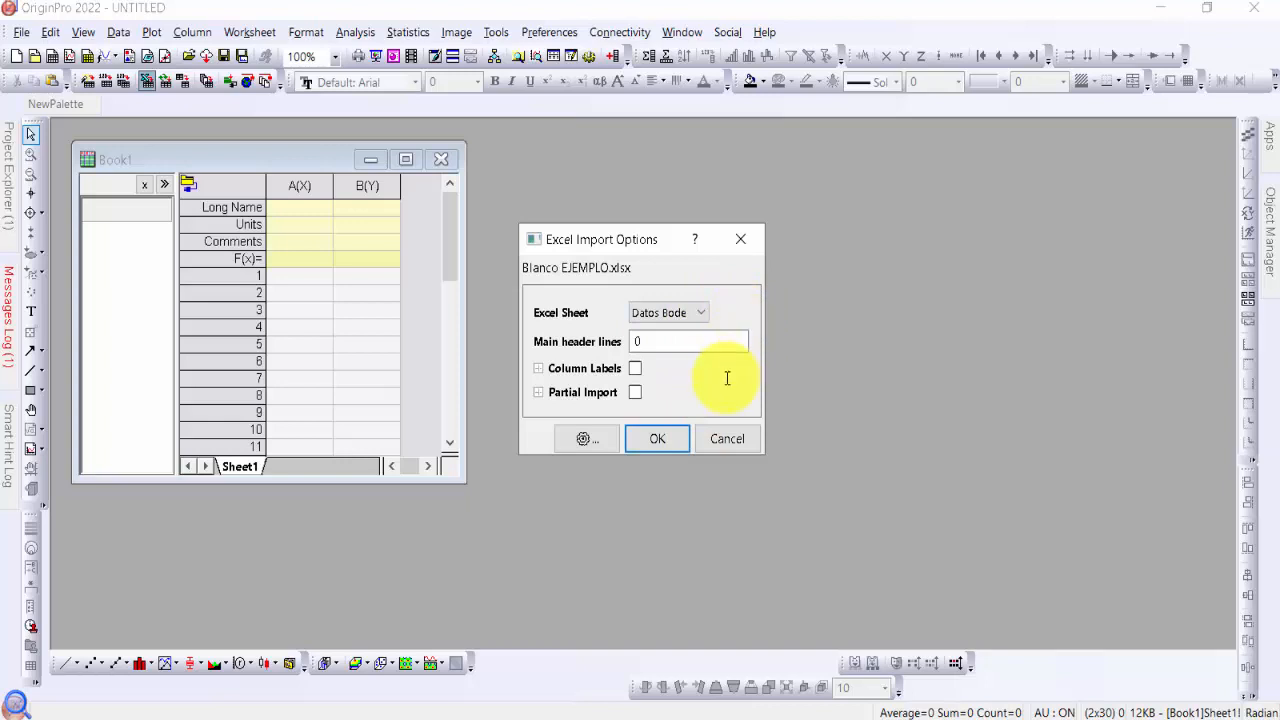
pyautogui.click(668, 445)
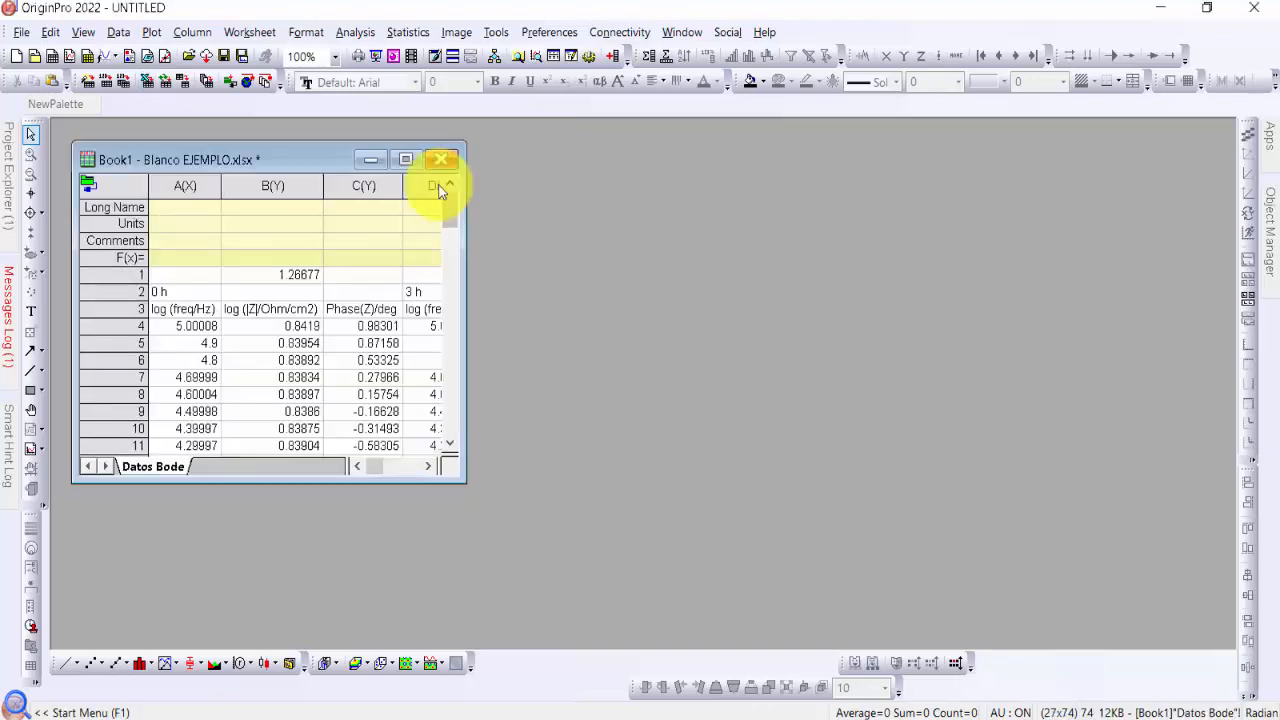
pyautogui.click(418, 160)
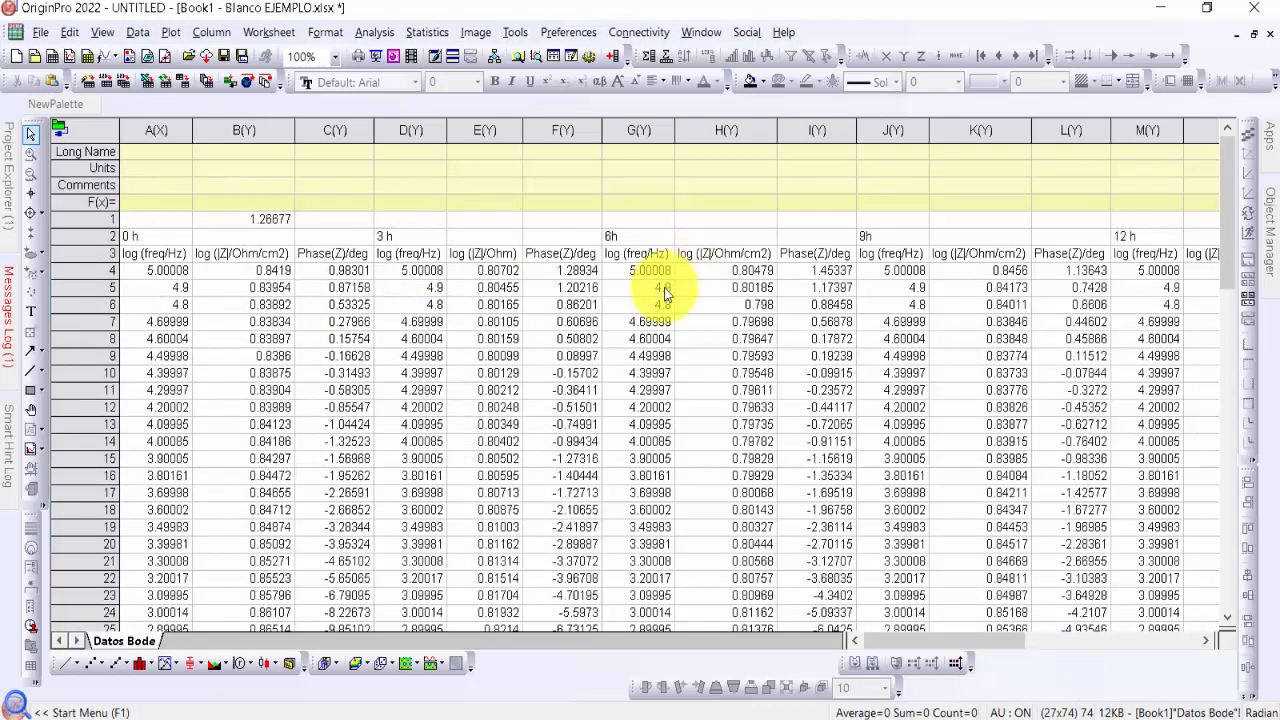
pyautogui.click(640, 219)
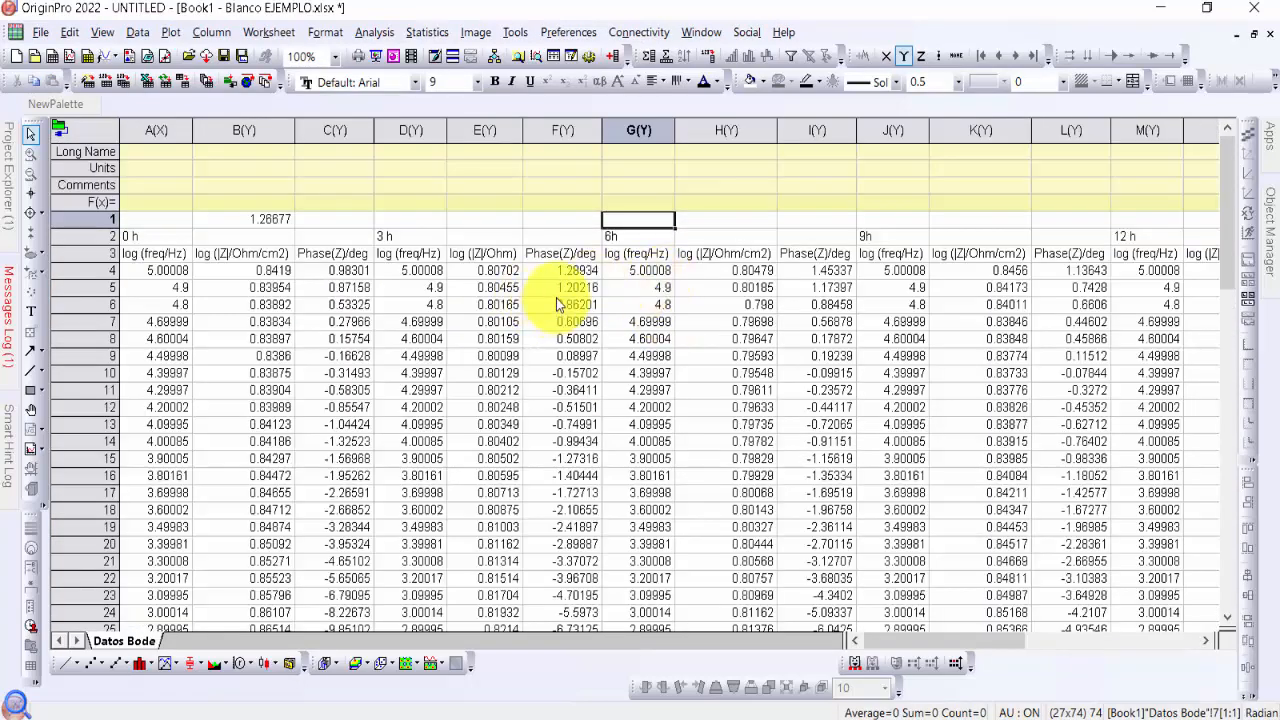
pyautogui.click(84, 237)
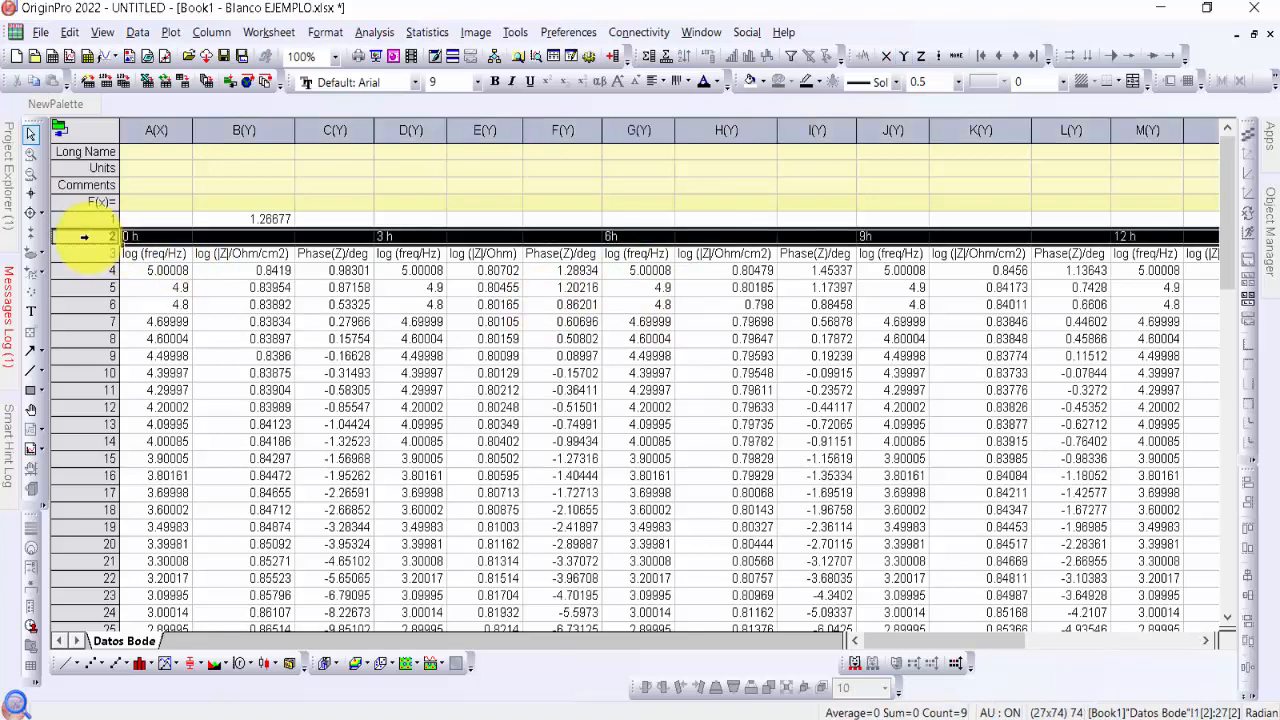
pyautogui.click(85, 254)
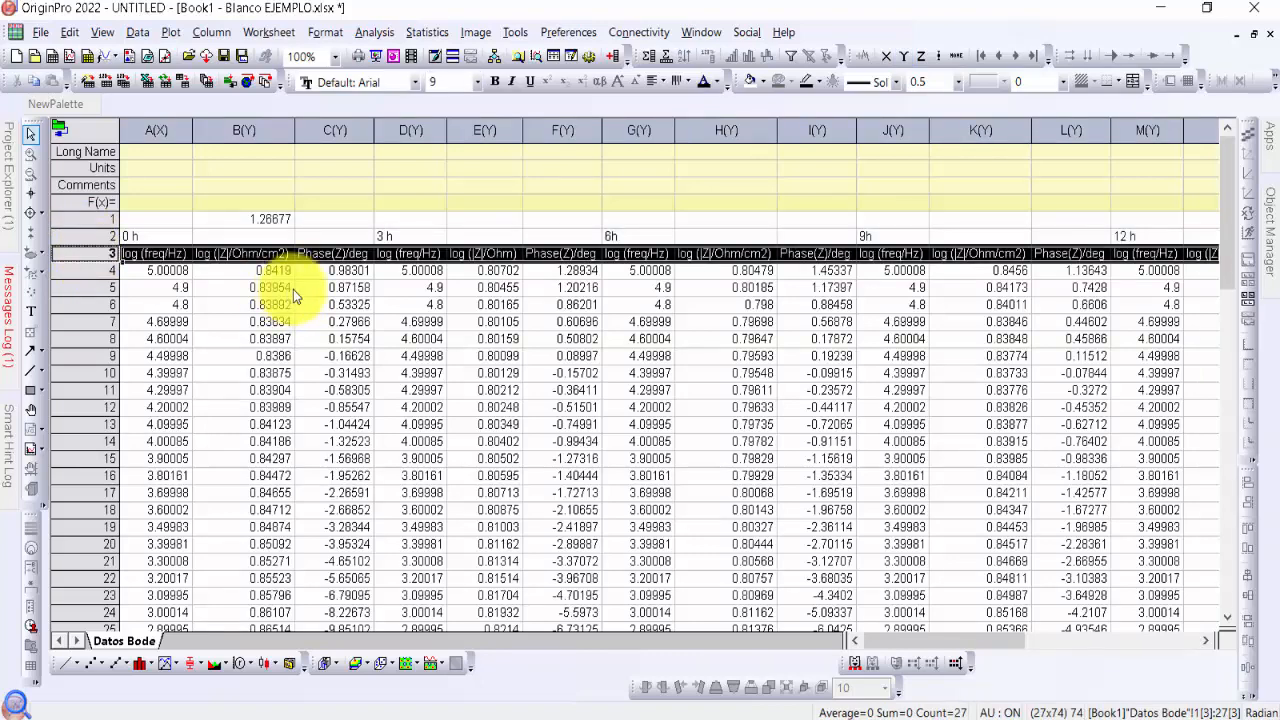
pyautogui.click(322, 324)
pyautogui.click(272, 221)
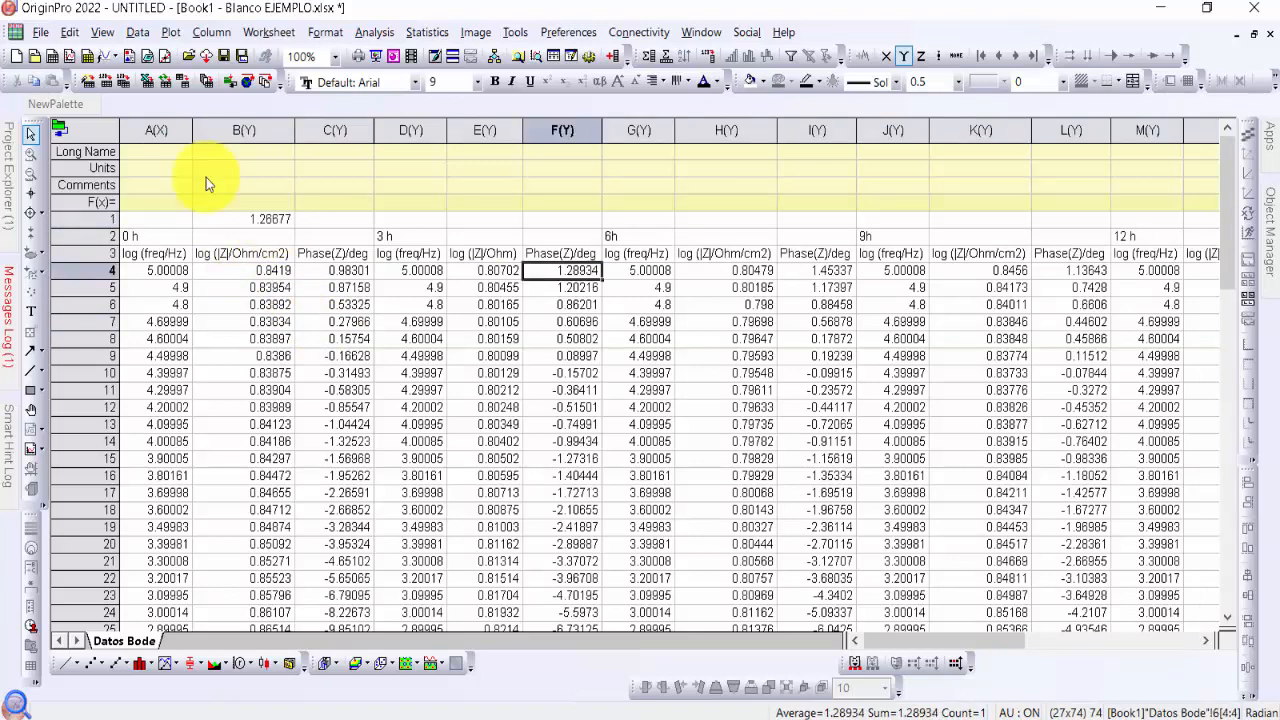
# Set the row of exposure times (0 h, 3 h, 6h) as Long Name and the row of quantity headings below it as Units
pyautogui.click(84, 236)
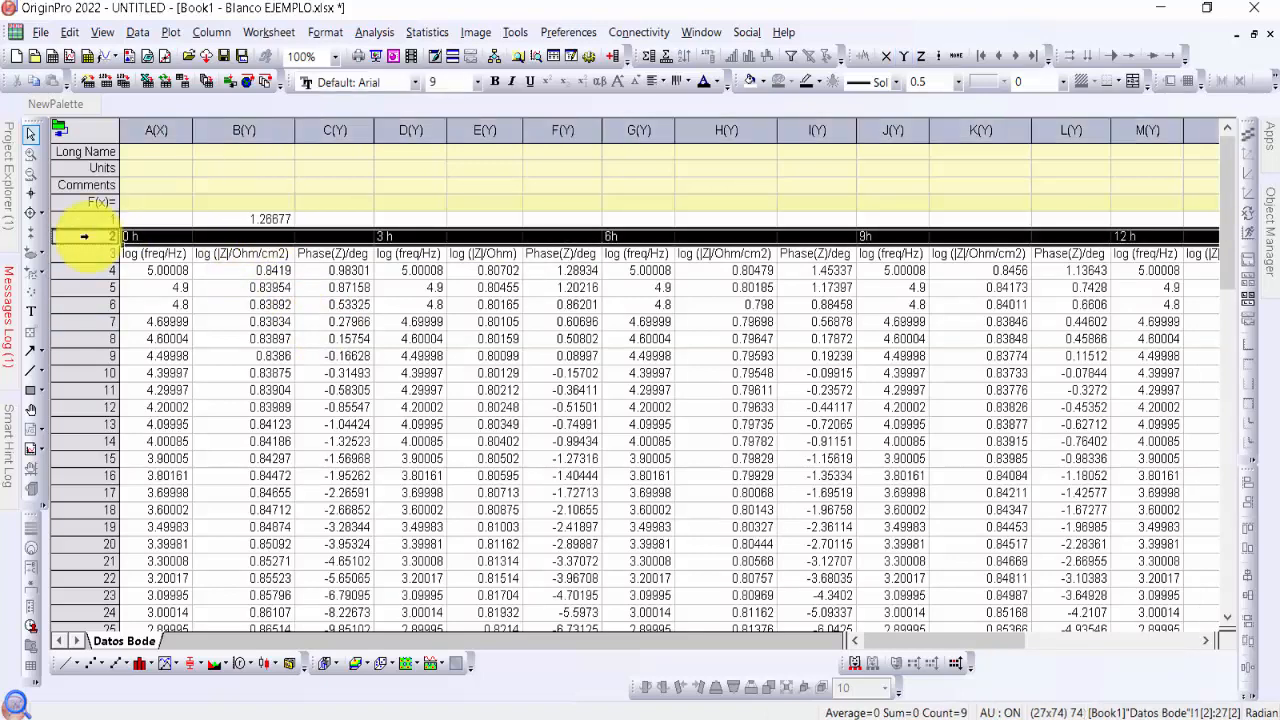
pyautogui.rightClick(84, 236)
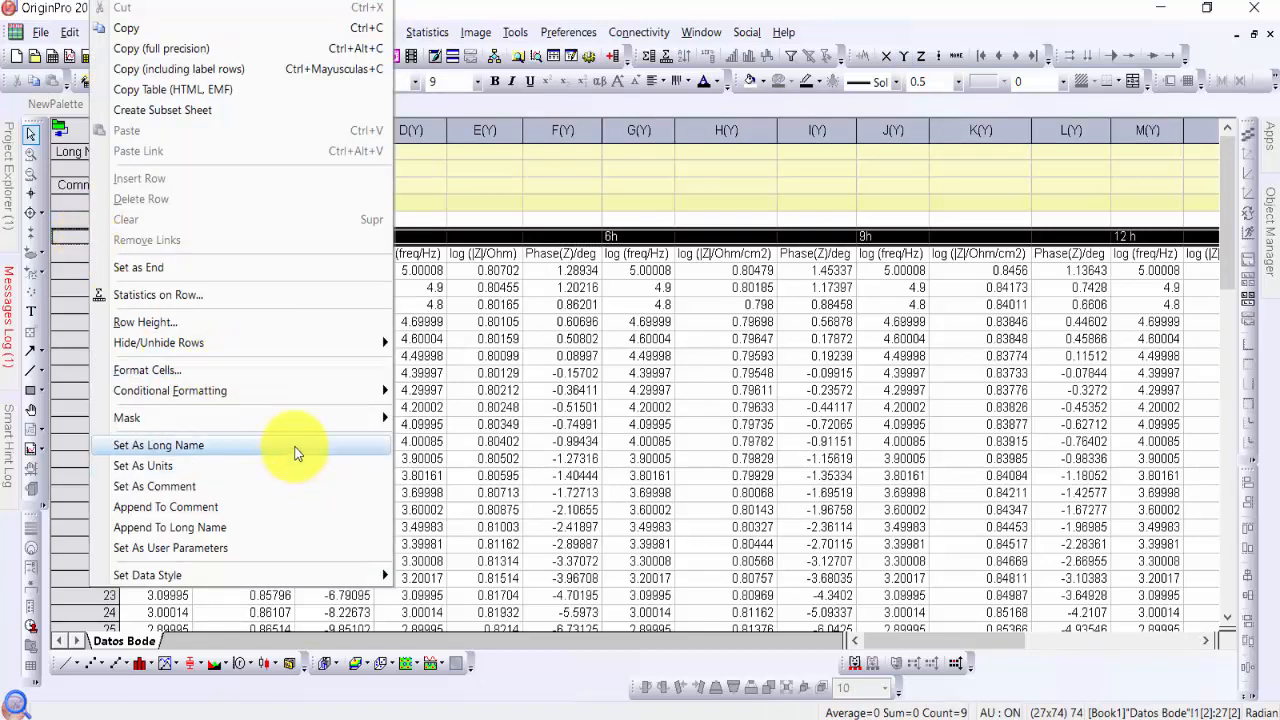
pyautogui.click(296, 446)
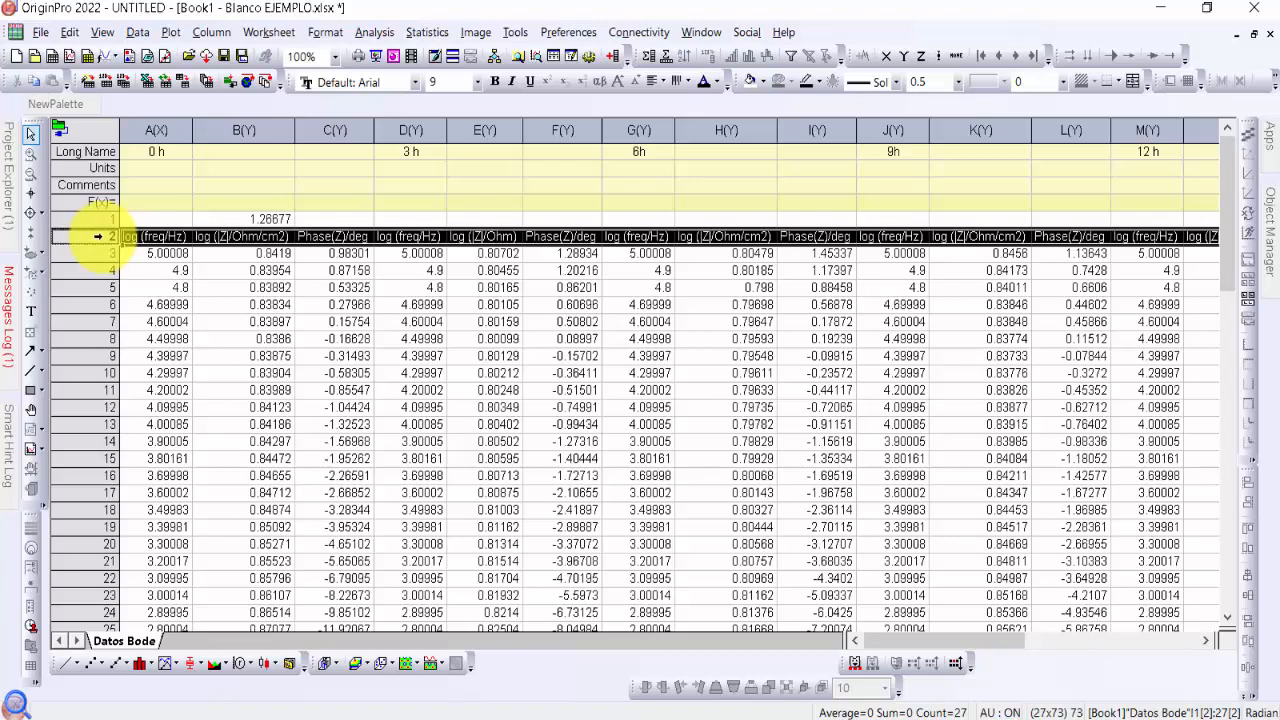
pyautogui.rightClick(99, 236)
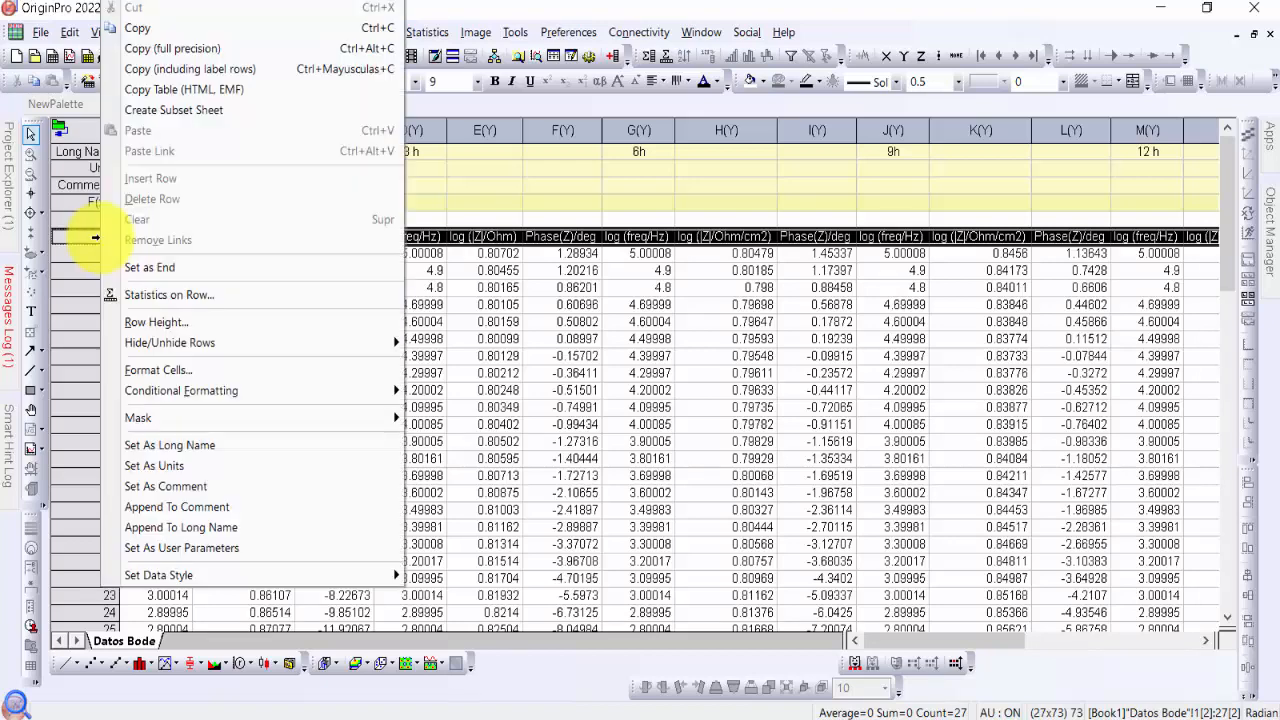
pyautogui.click(320, 468)
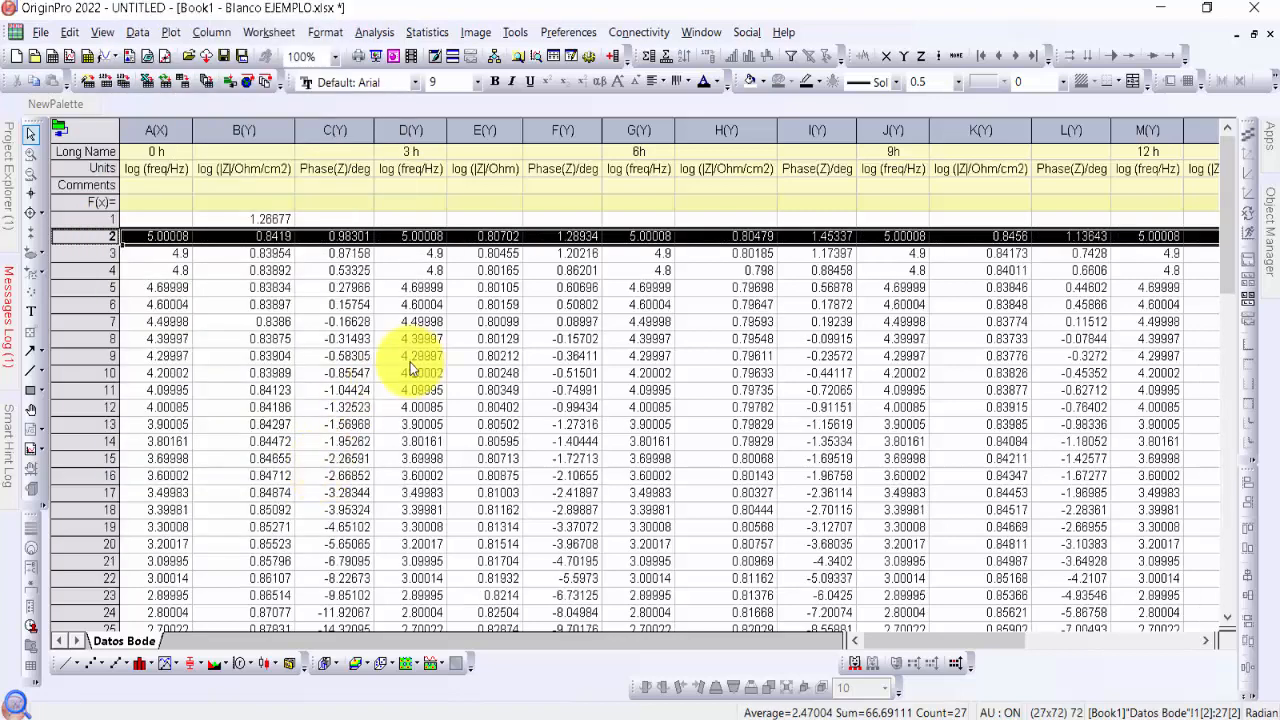
pyautogui.click(424, 321)
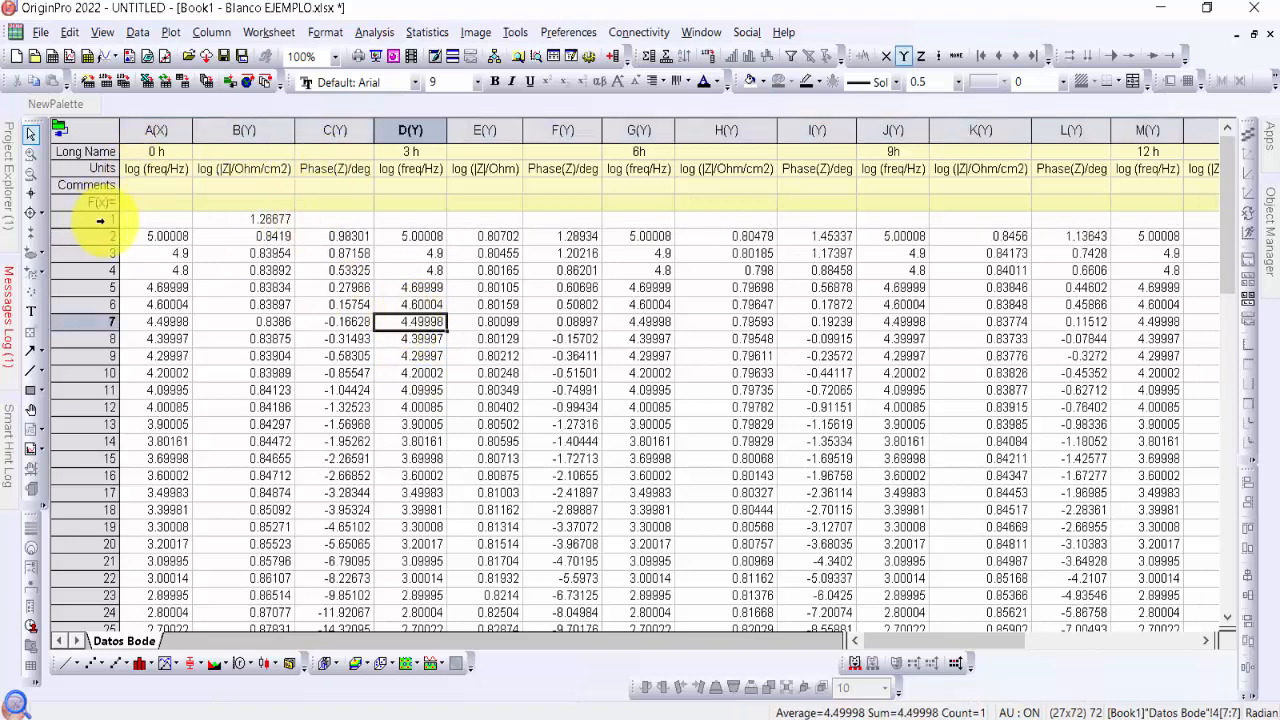
# Try to delete row 1, which holds only a stray number in column B
pyautogui.click(100, 220)
pyautogui.rightClick(100, 220)
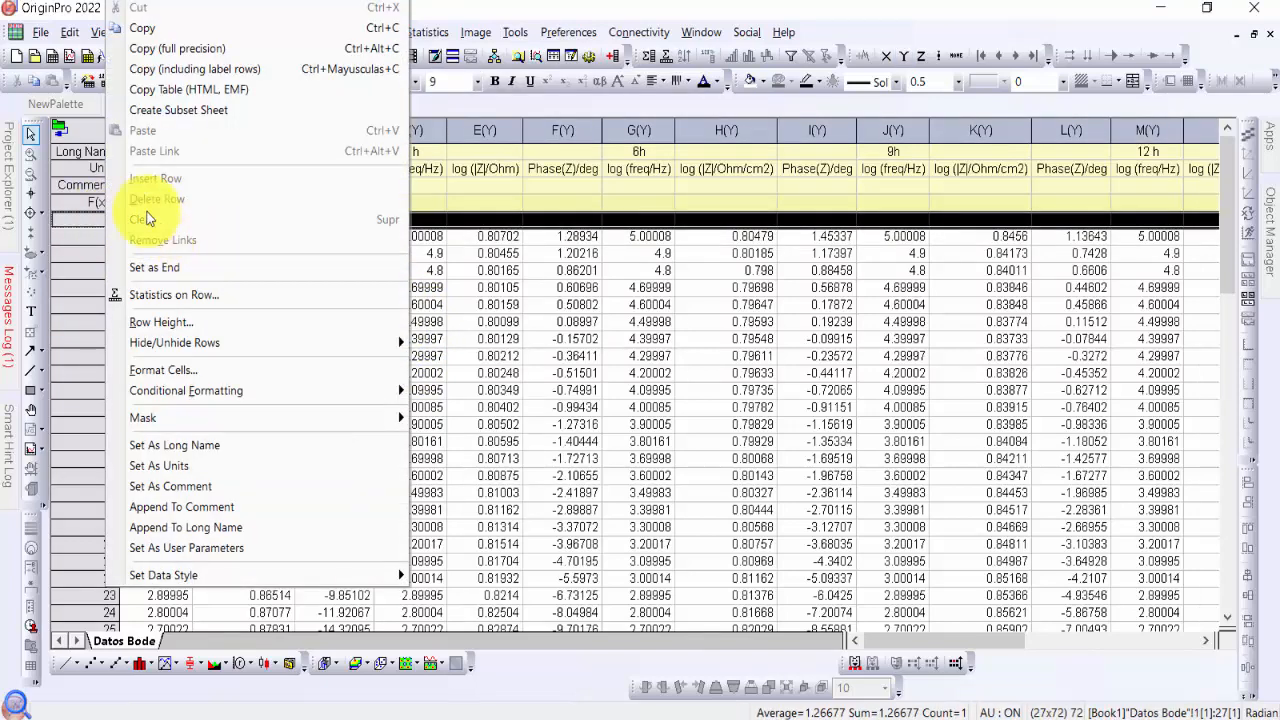
pyautogui.click(567, 306)
pyautogui.click(284, 218)
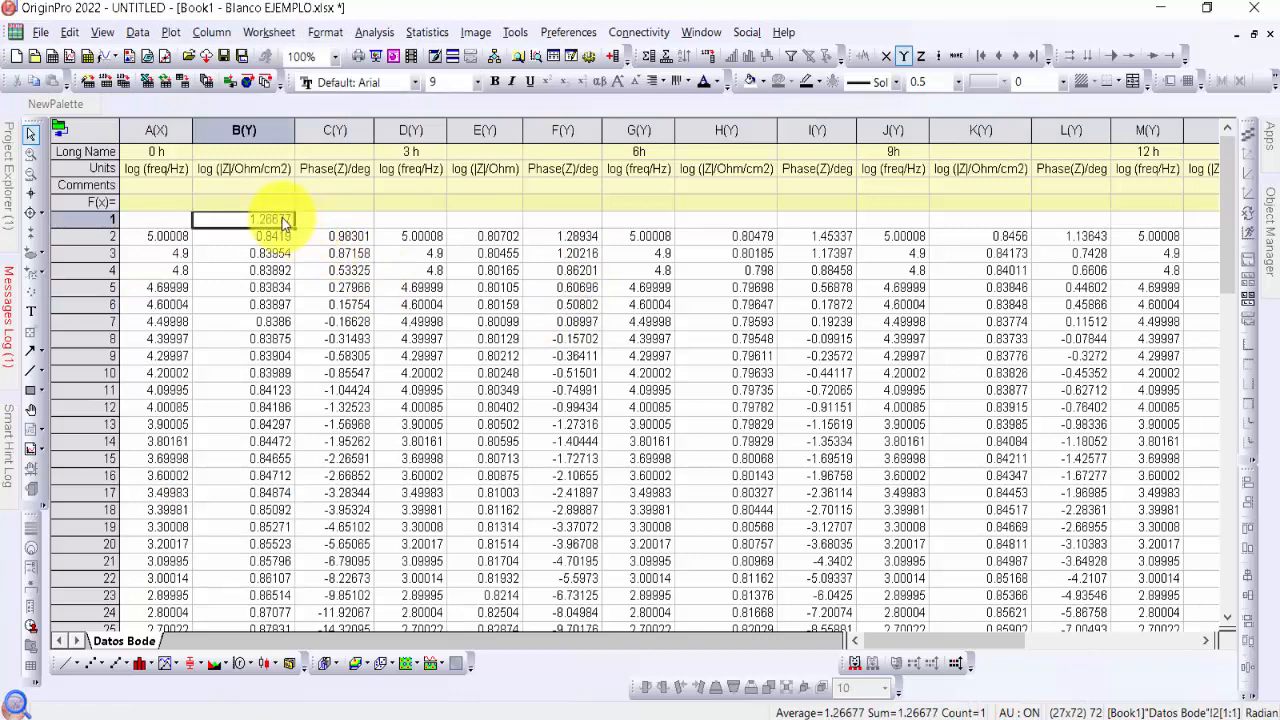
pyautogui.click(335, 321)
pyautogui.click(418, 287)
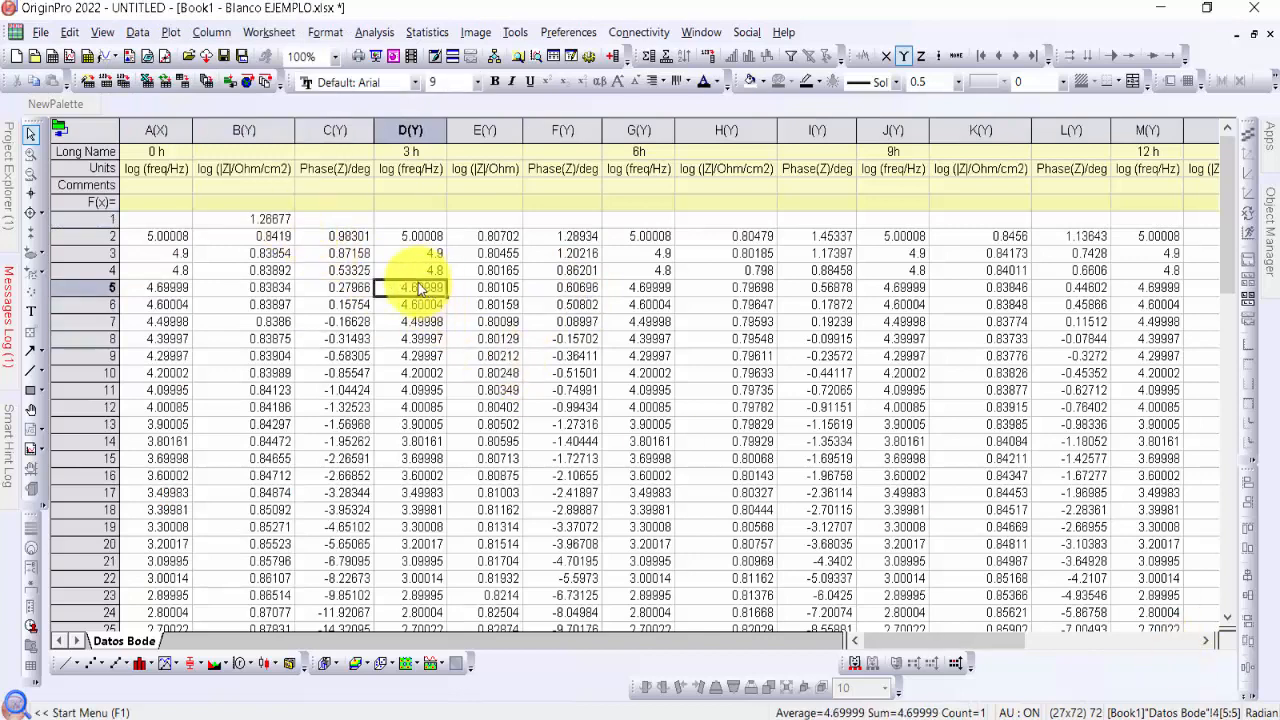
pyautogui.click(262, 219)
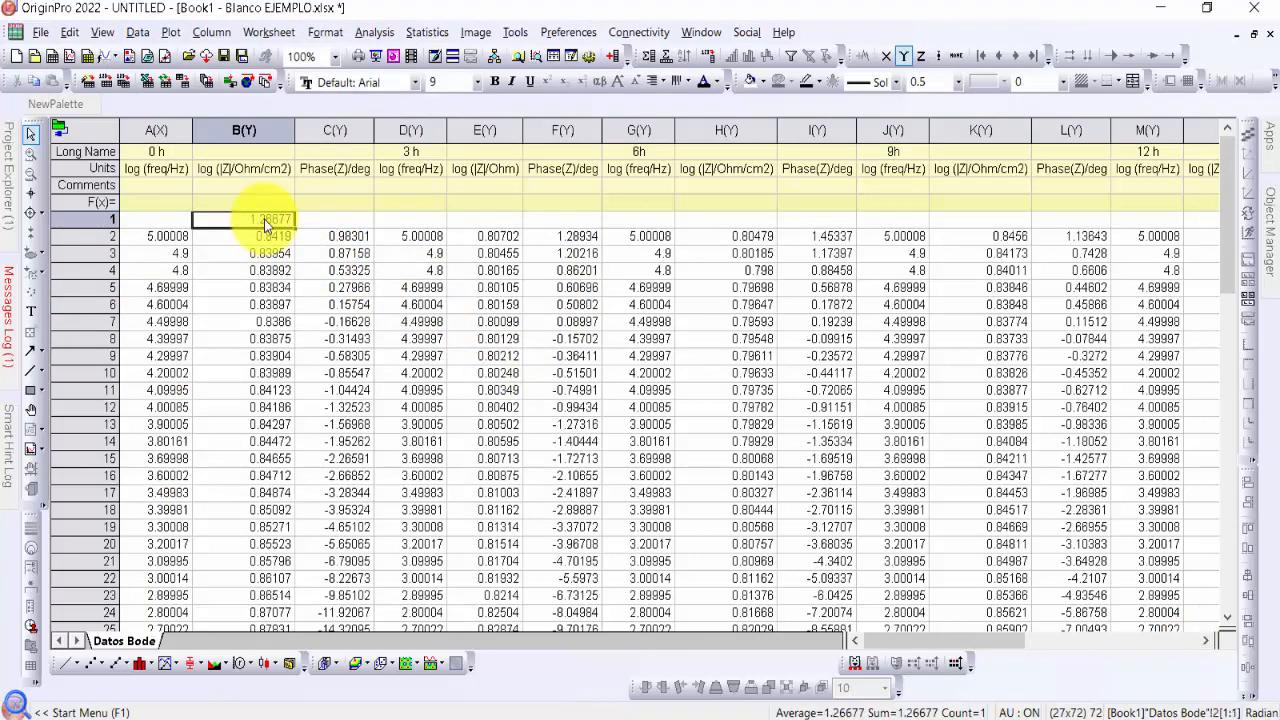
# Disconnect the Datos Bode sheet from its Excel data source
pyautogui.click(60, 134)
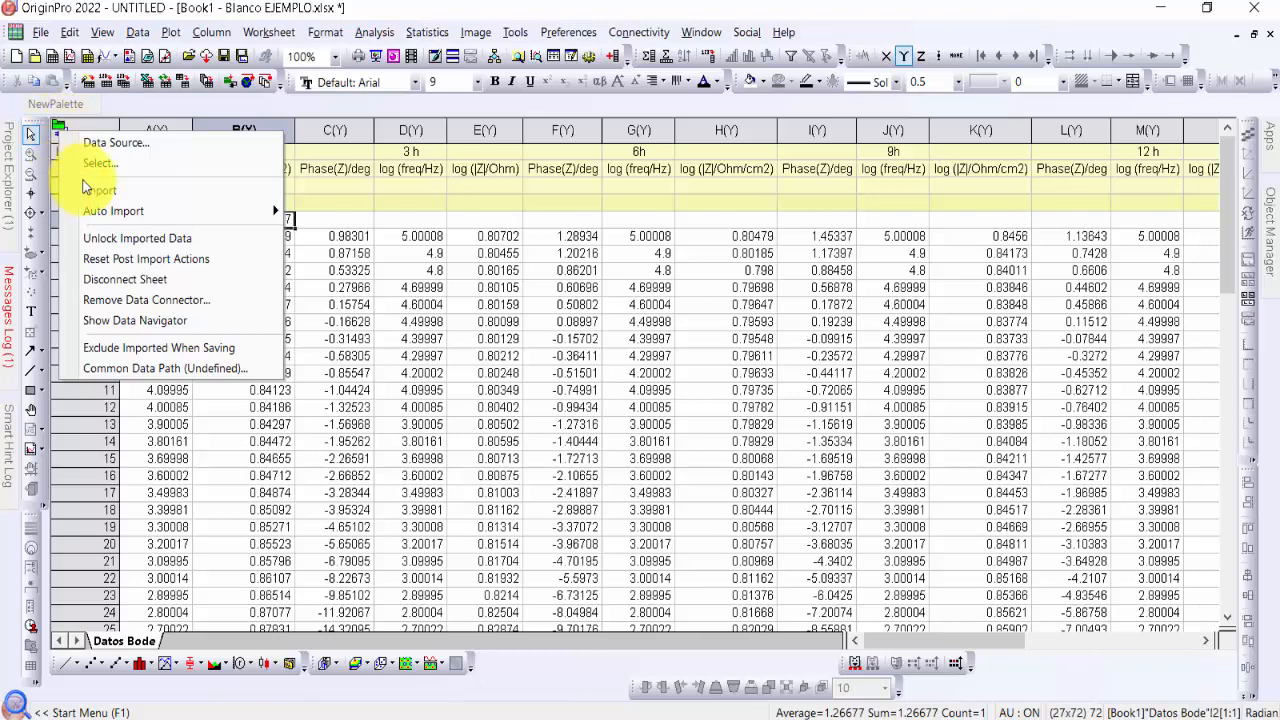
pyautogui.click(207, 282)
pyautogui.click(332, 219)
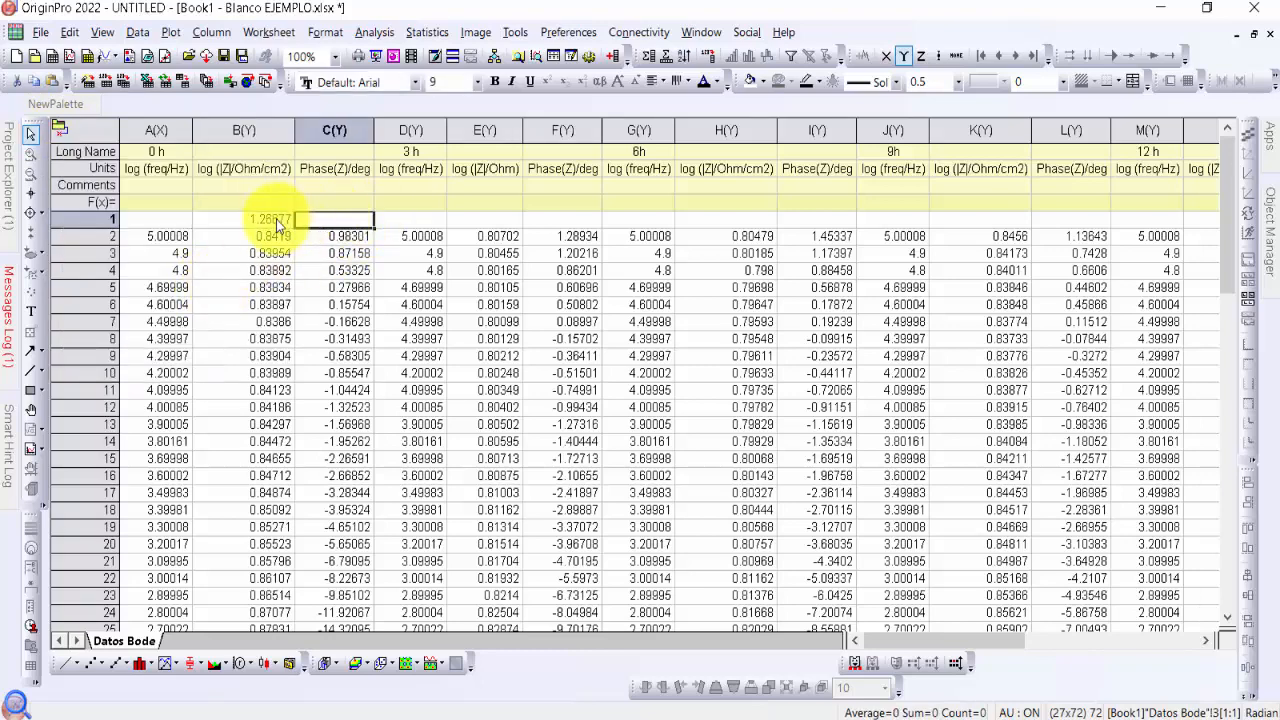
# Clear the stray value in row 1 of column B and delete that empty first row
pyautogui.click(276, 219)
pyautogui.press('Delete')
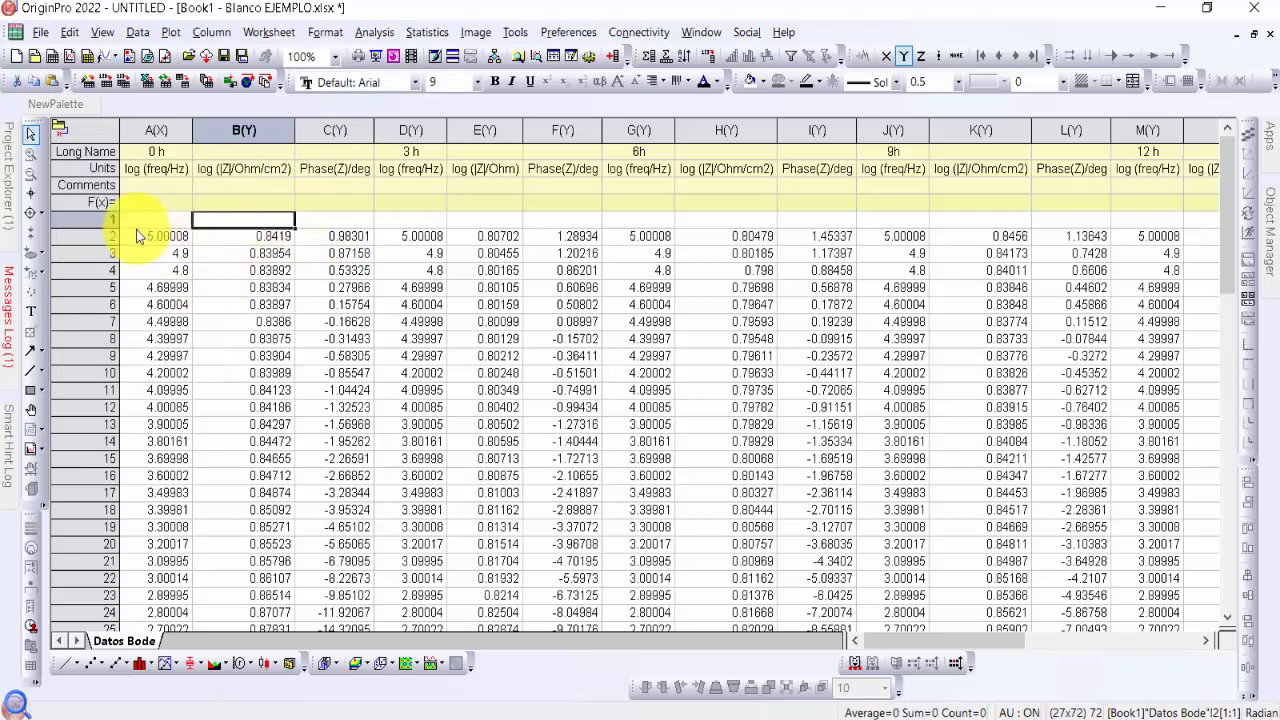
pyautogui.click(102, 220)
pyautogui.rightClick(102, 220)
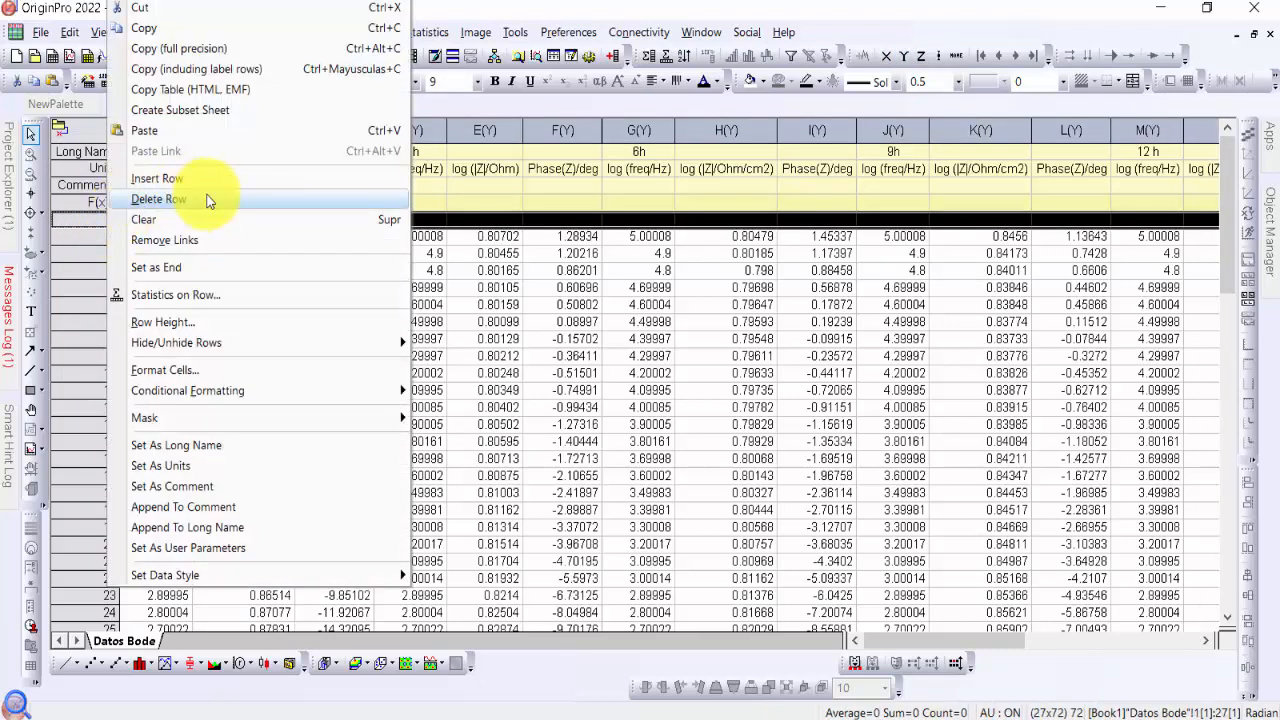
pyautogui.click(206, 197)
pyautogui.click(418, 240)
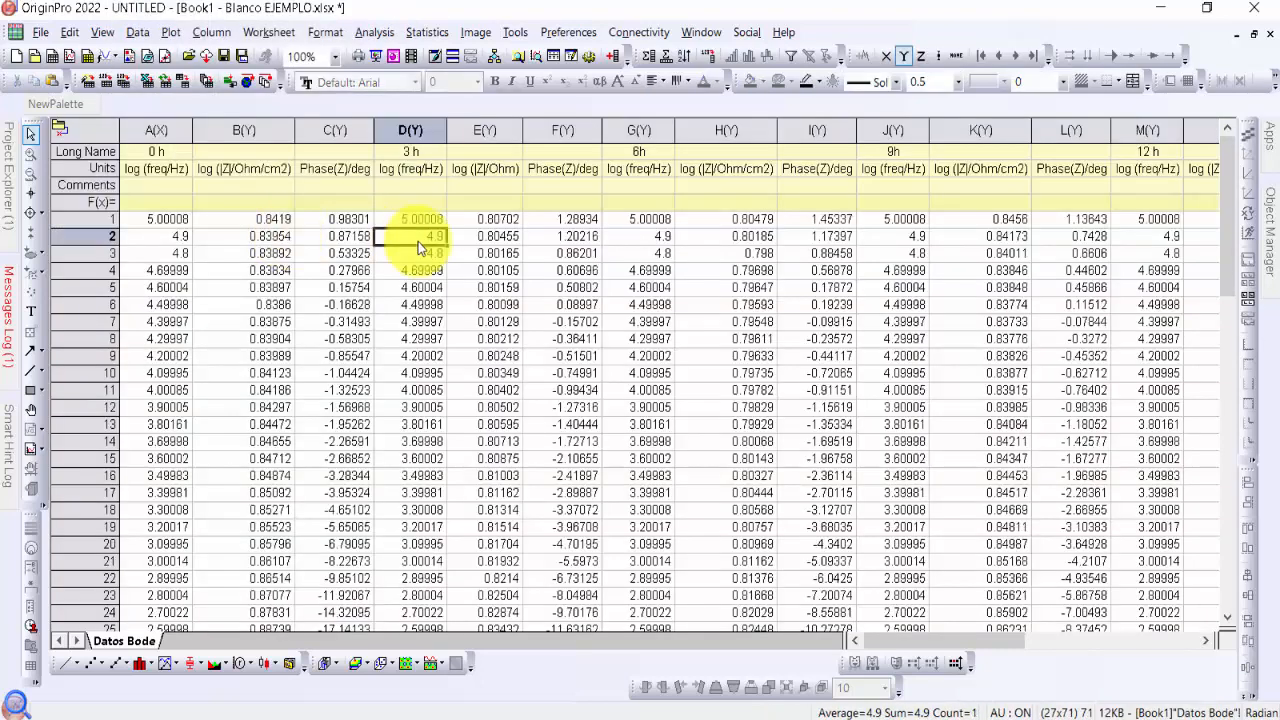
pyautogui.click(680, 272)
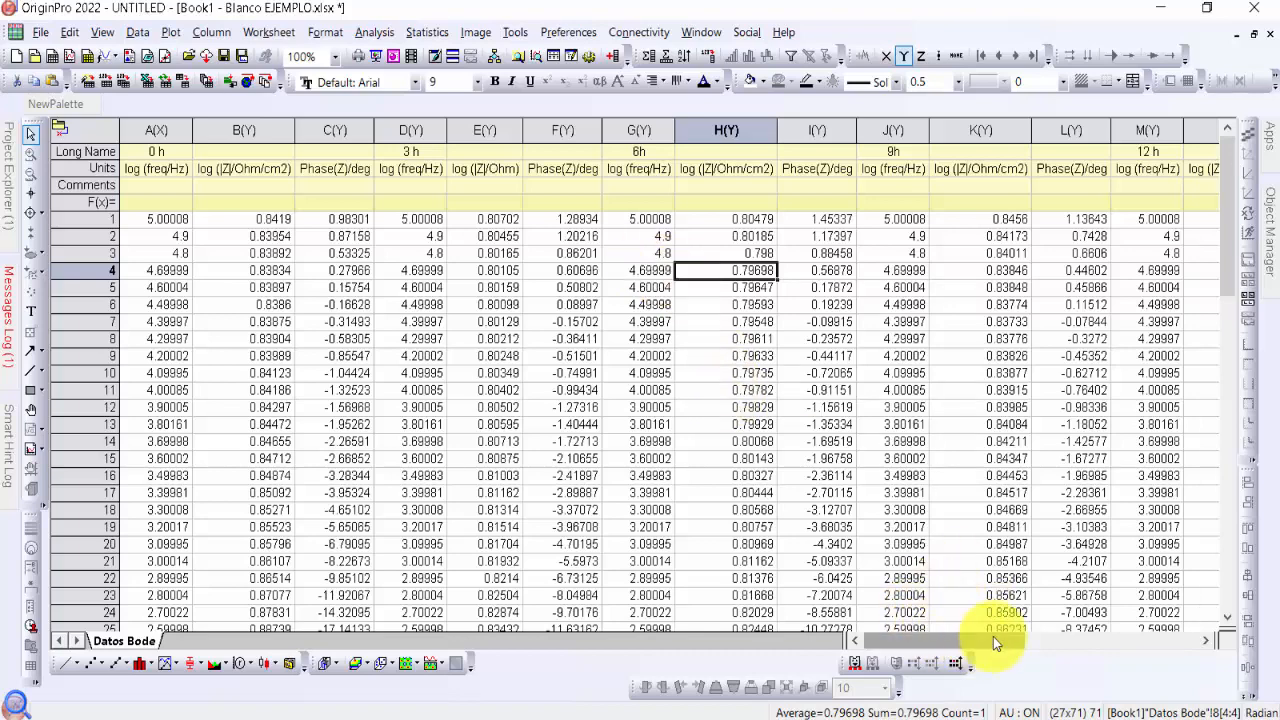
pyautogui.moveTo(993, 636); pyautogui.dragTo(943, 645)
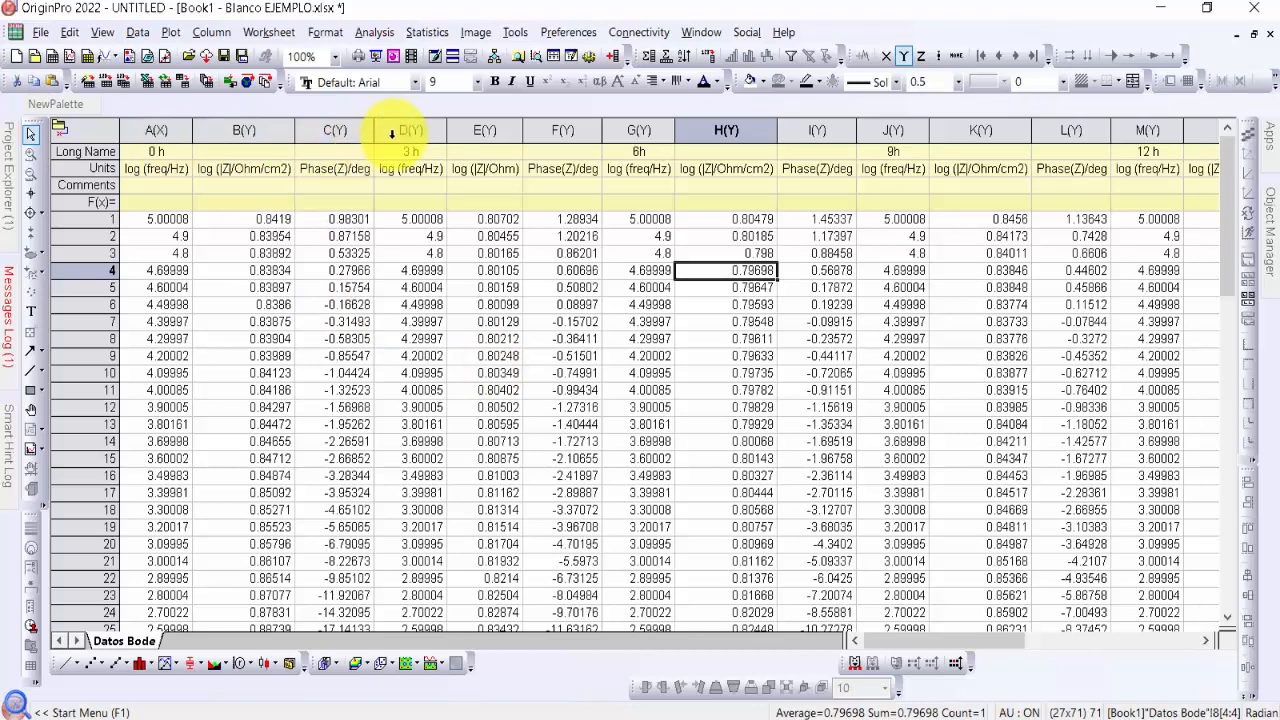
pyautogui.click(174, 134)
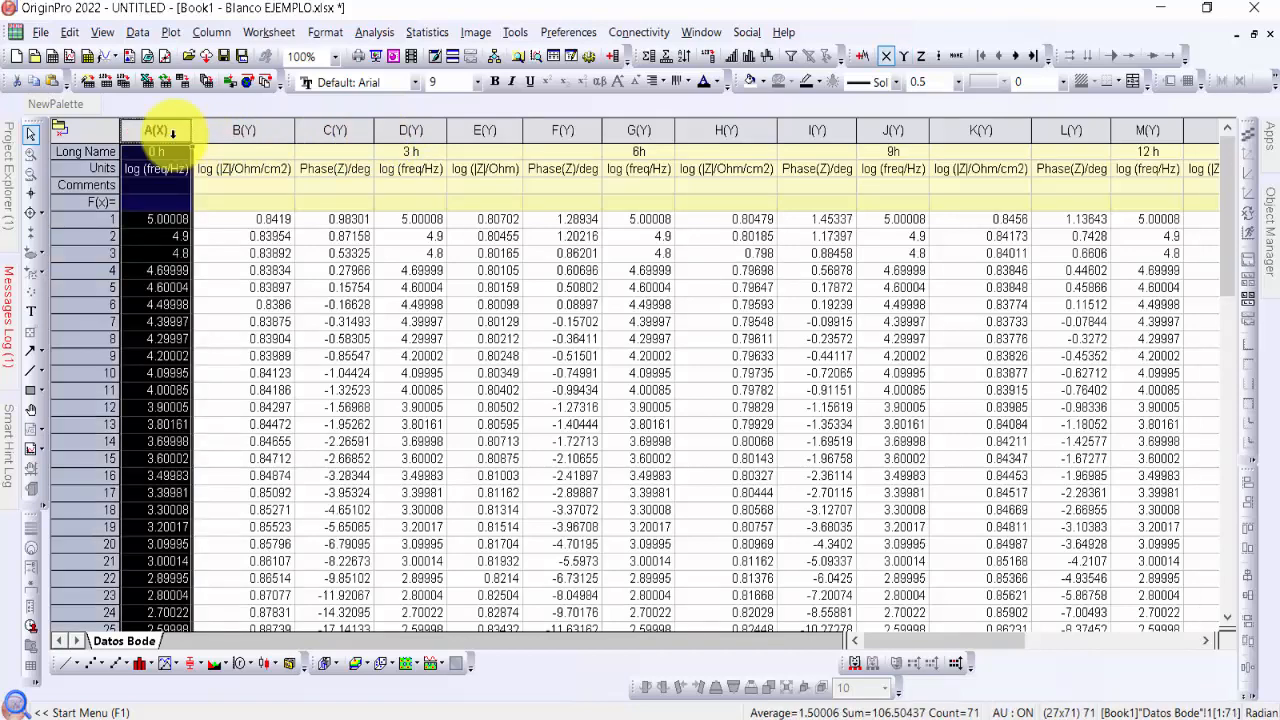
pyautogui.keyDown('ctrl'); pyautogui.click(256, 134); pyautogui.keyUp('ctrl')
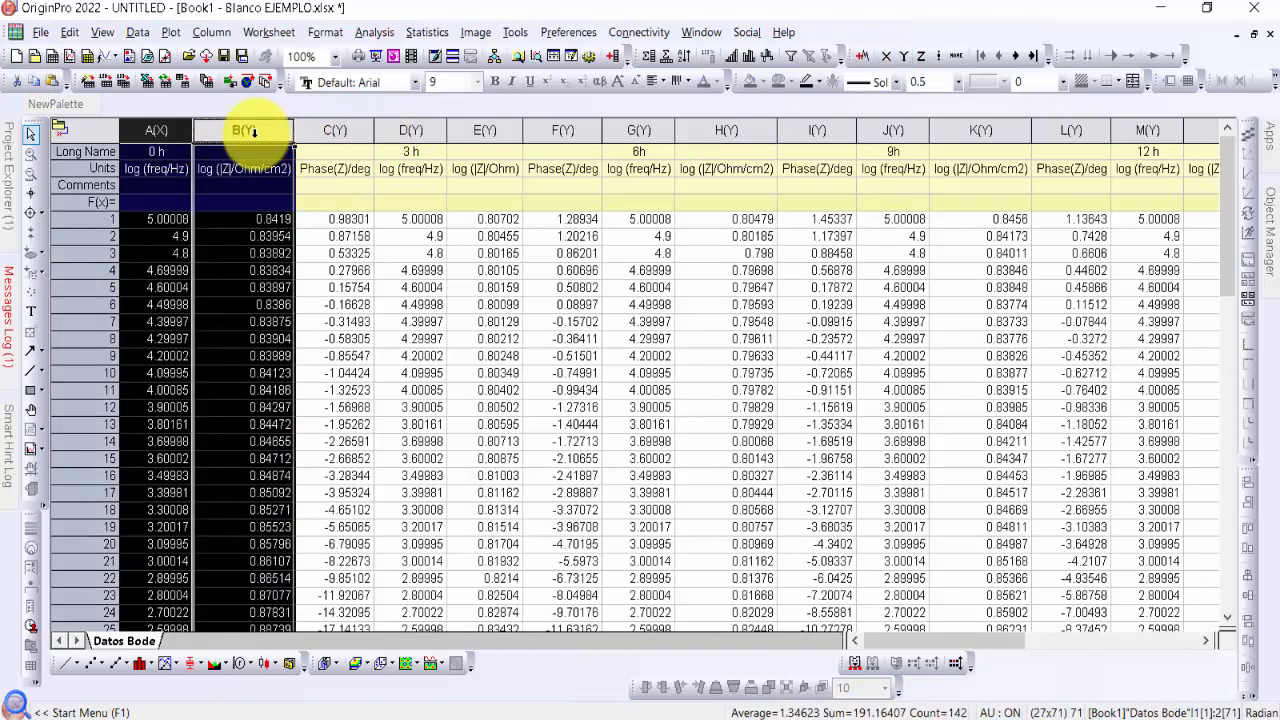
pyautogui.click(160, 130)
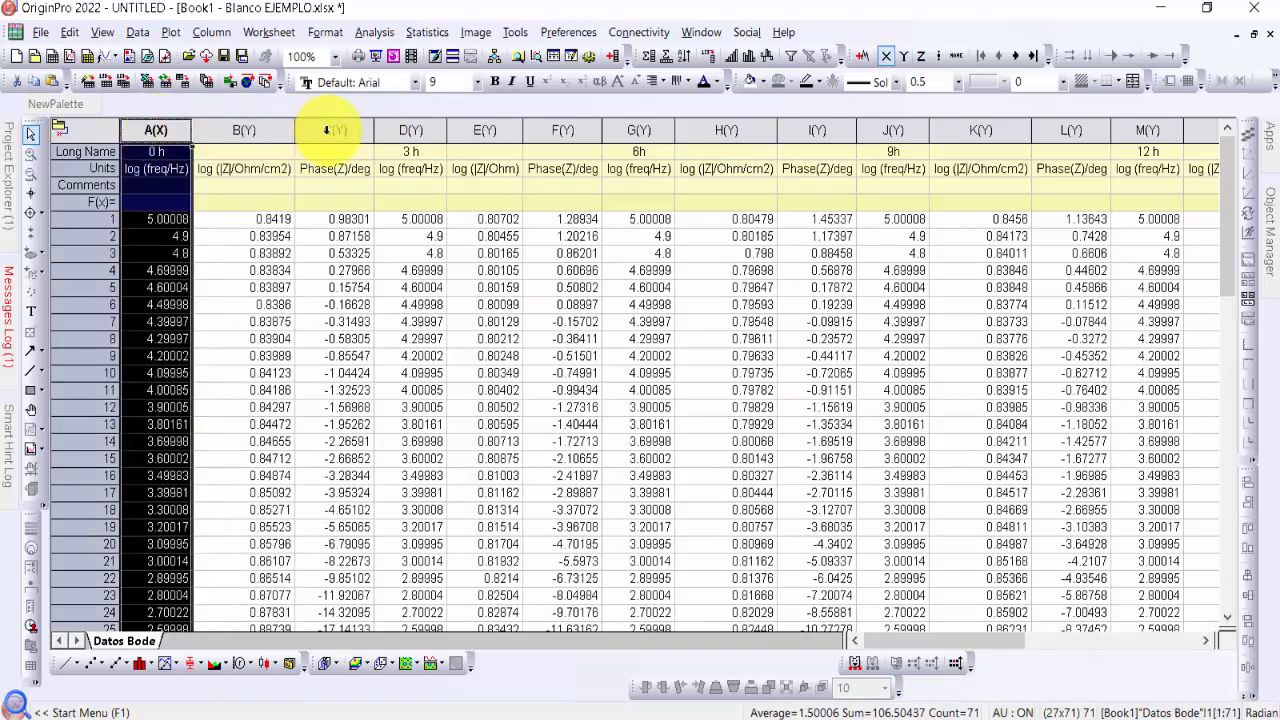
# Fill the three 0 h columns A to C with light orange
pyautogui.keyDown('ctrl'); pyautogui.click(333, 130); pyautogui.keyUp('ctrl')
pyautogui.click(440, 236)
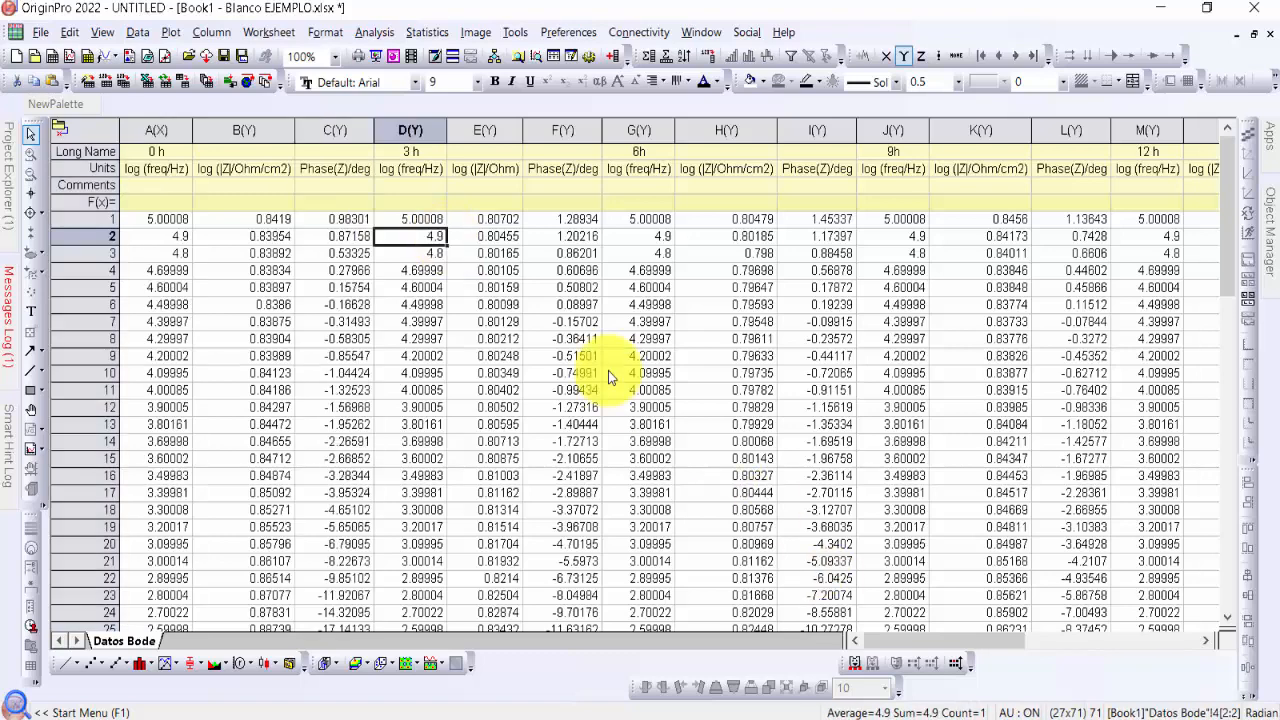
pyautogui.click(164, 128)
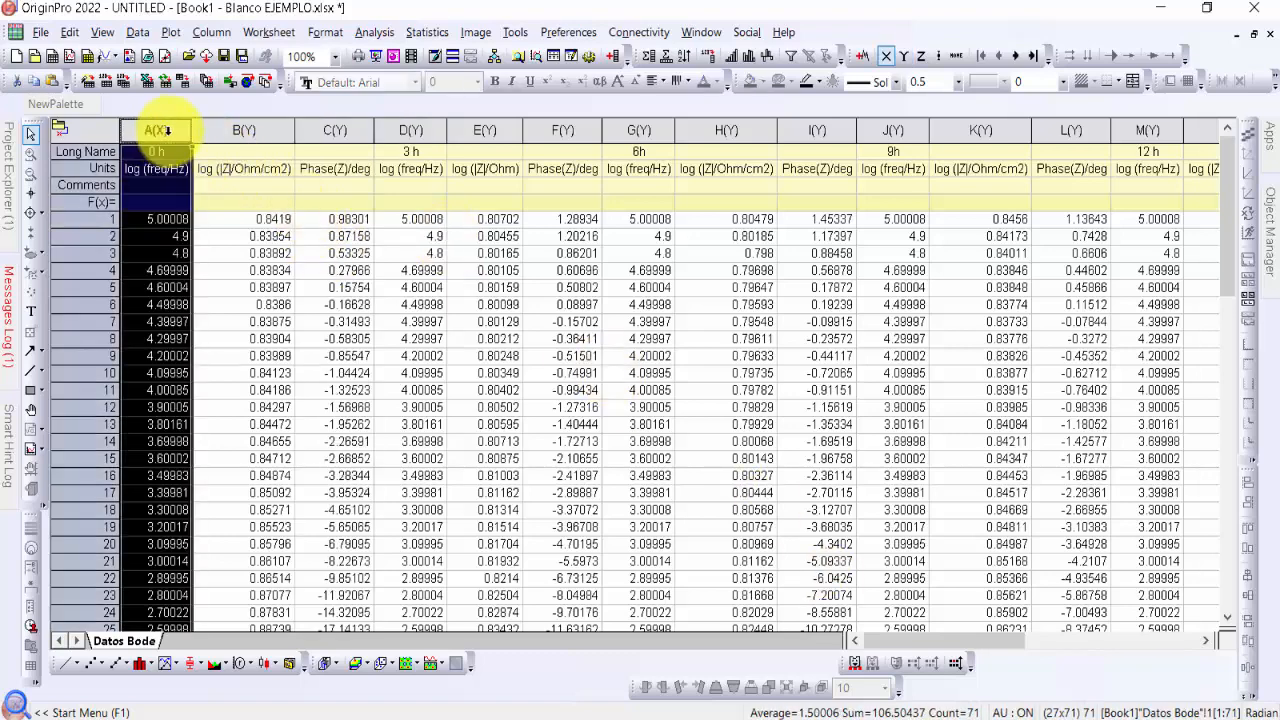
pyautogui.keyDown('shift'); pyautogui.click(268, 128); pyautogui.keyUp('shift')
pyautogui.keyDown('shift'); pyautogui.click(331, 129); pyautogui.keyUp('shift')
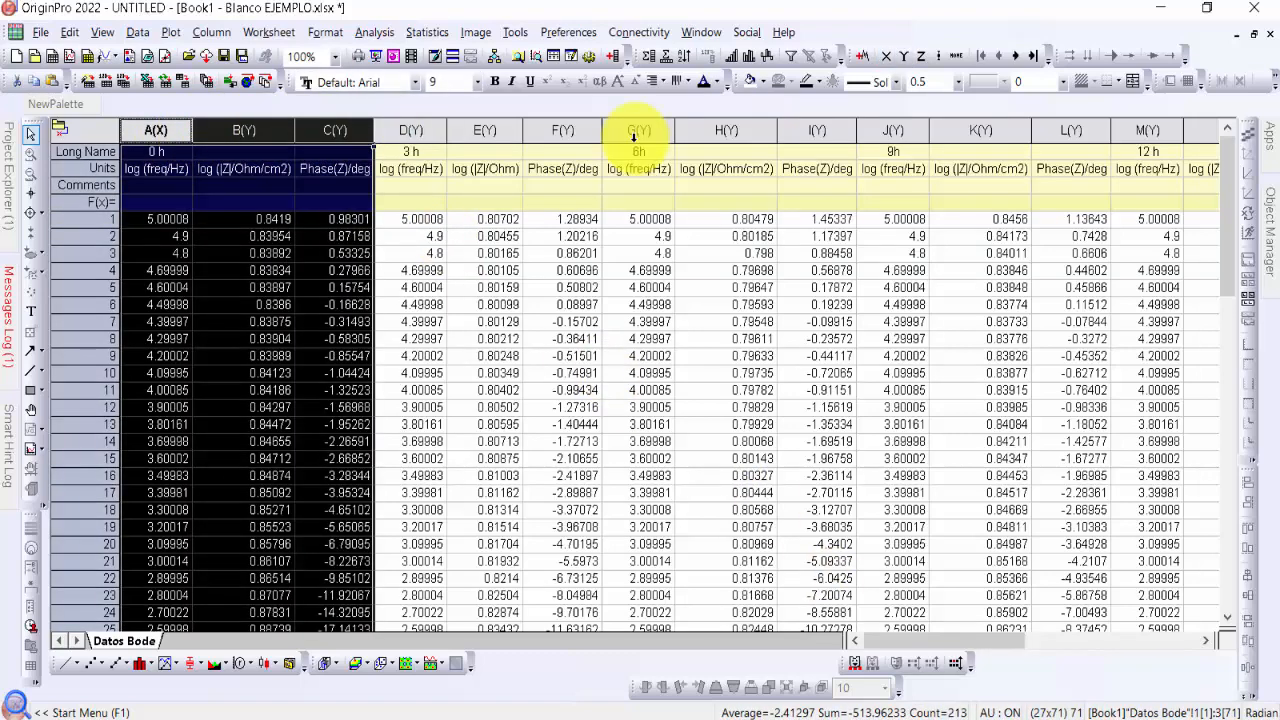
pyautogui.click(764, 84)
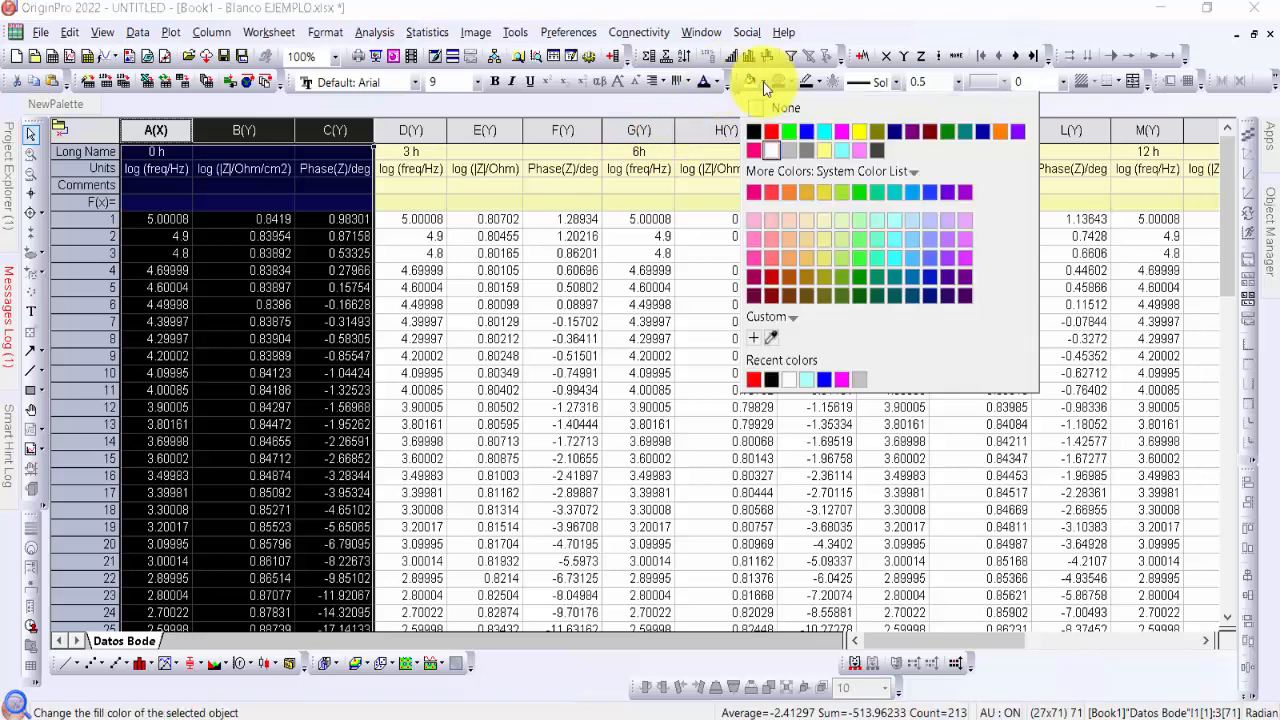
pyautogui.click(803, 218)
pyautogui.click(482, 252)
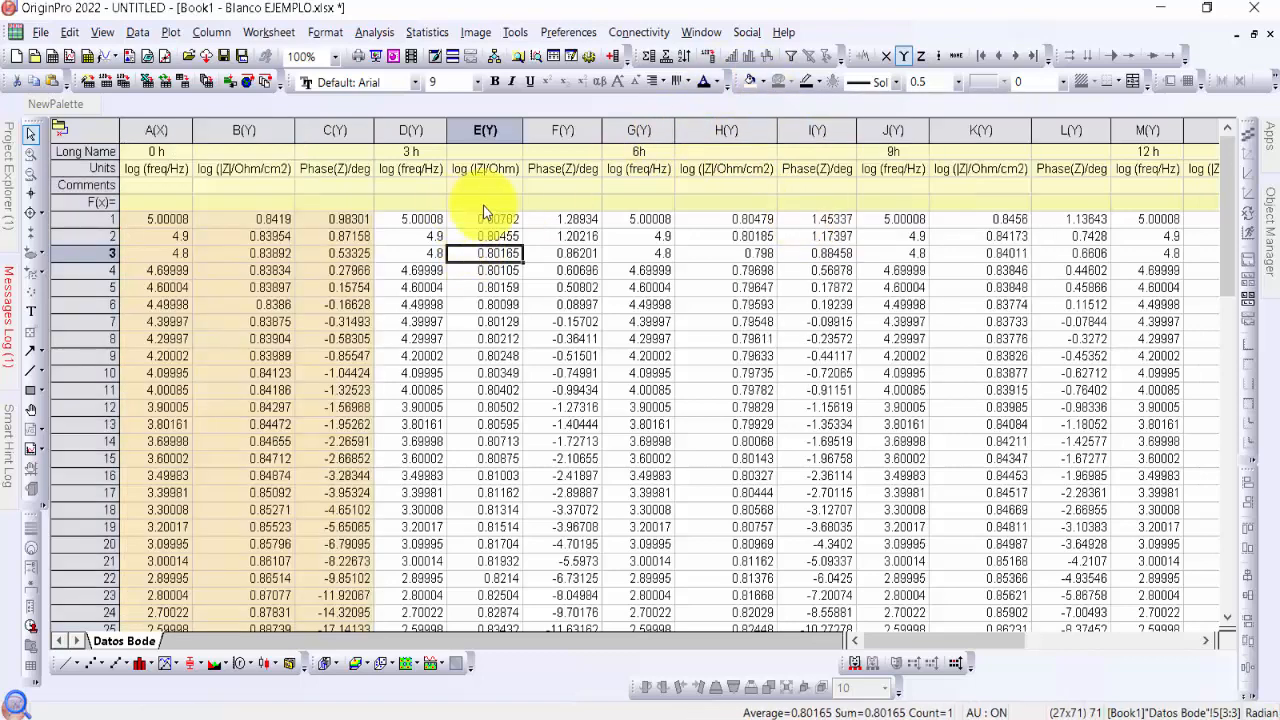
# Fill the three 3 h columns D to F with light yellow
pyautogui.click(421, 130)
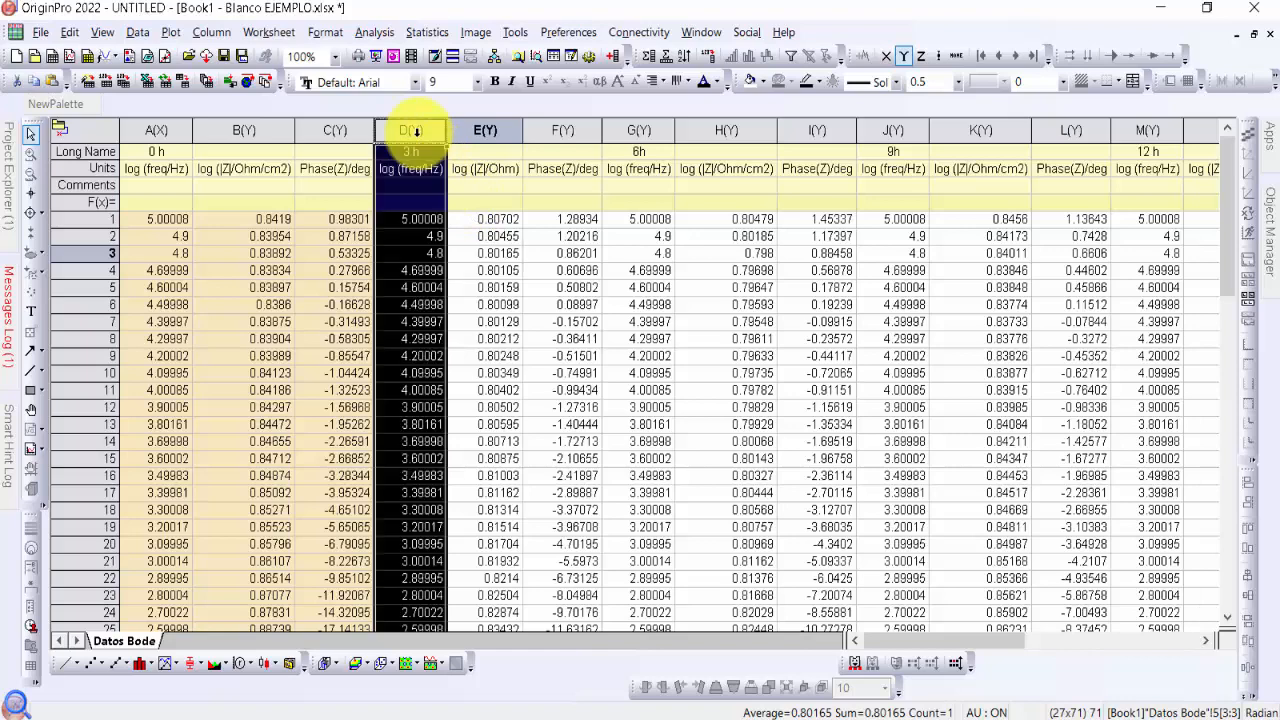
pyautogui.keyDown('ctrl'); pyautogui.click(486, 129); pyautogui.keyUp('ctrl')
pyautogui.click(429, 130)
pyautogui.keyDown('ctrl'); pyautogui.click(563, 130); pyautogui.keyUp('ctrl')
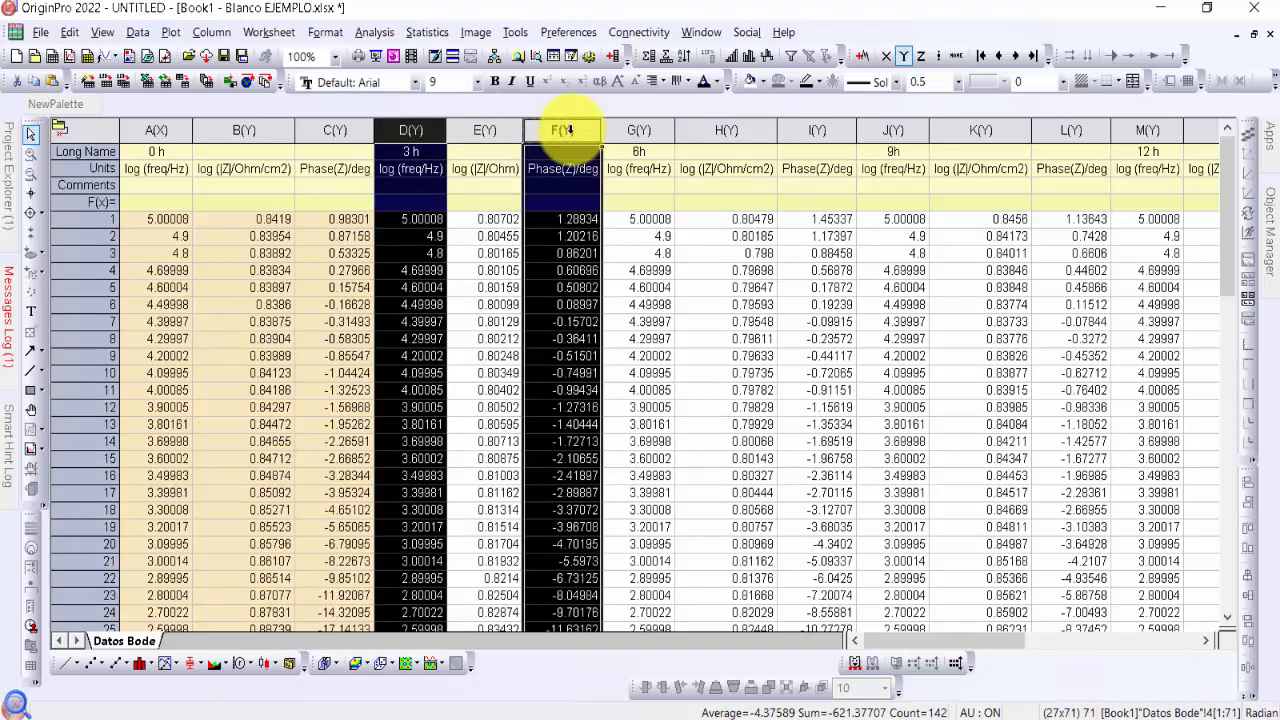
pyautogui.moveTo(437, 131); pyautogui.dragTo(575, 136)
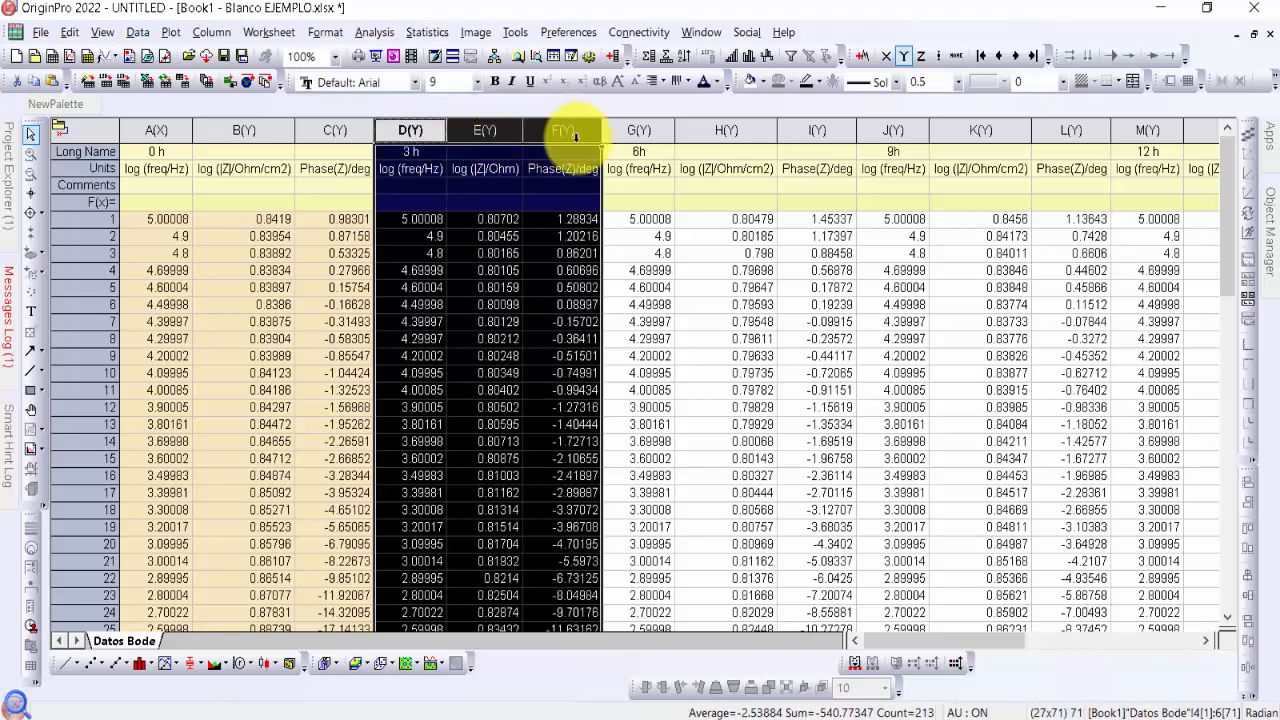
pyautogui.click(759, 81)
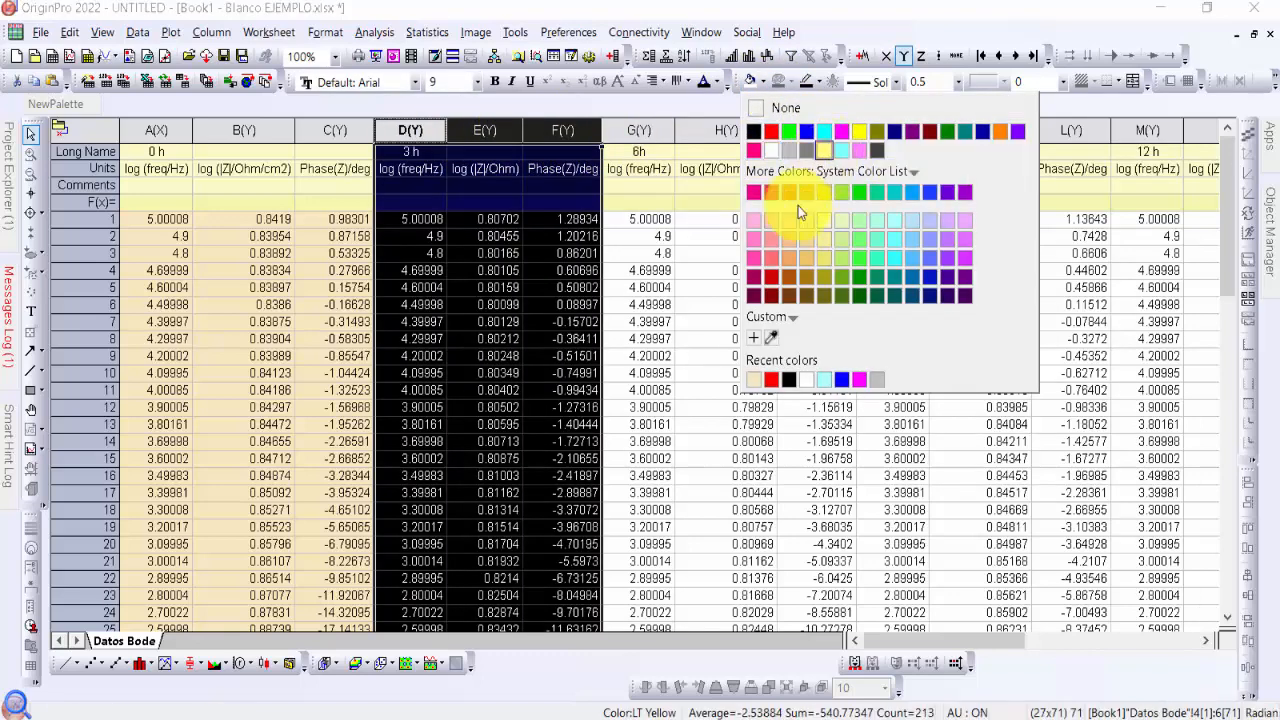
pyautogui.click(859, 131)
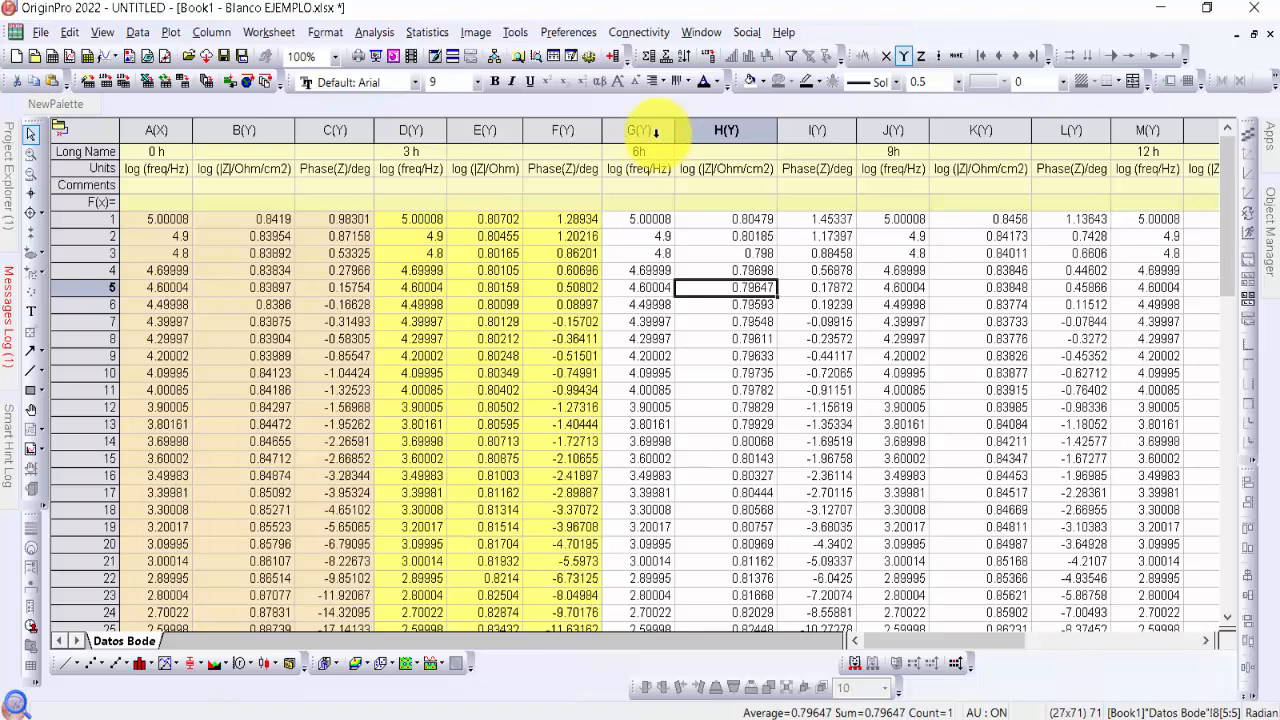
# Fill the three 6h columns G to I with light blue #B7E4FF
pyautogui.moveTo(650, 134); pyautogui.dragTo(777, 105)
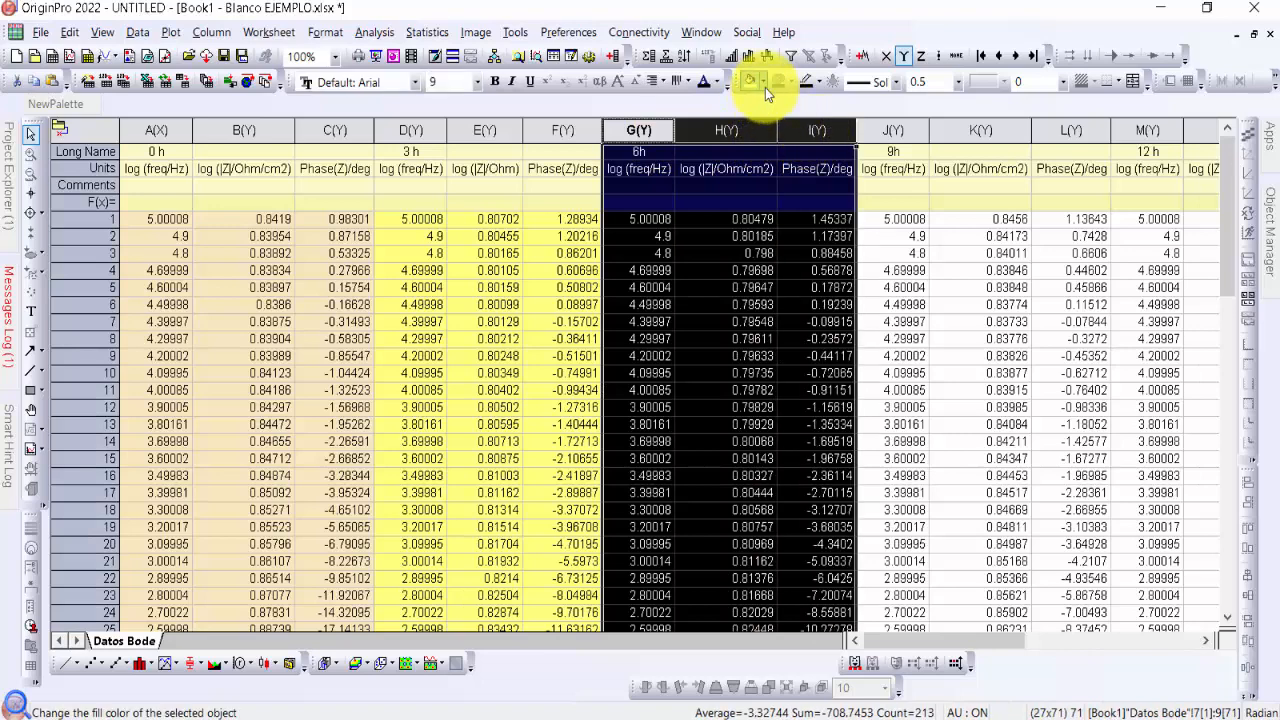
pyautogui.click(765, 86)
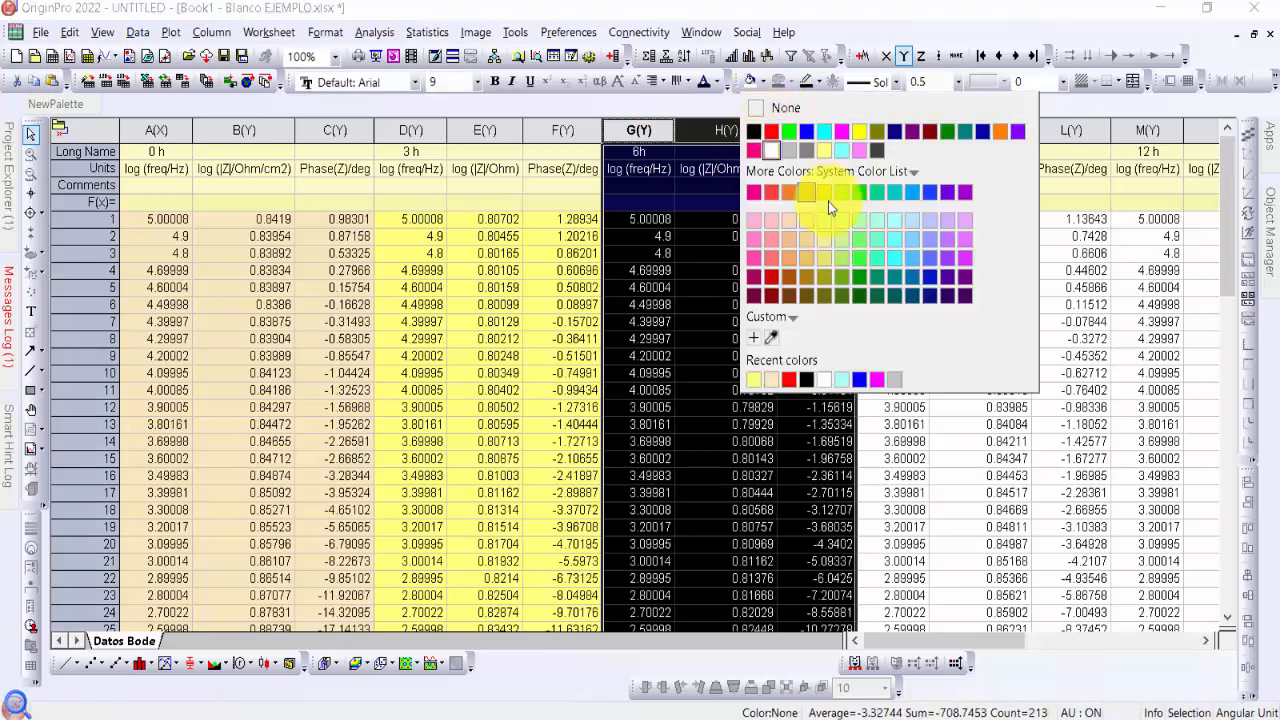
pyautogui.click(916, 222)
pyautogui.click(975, 304)
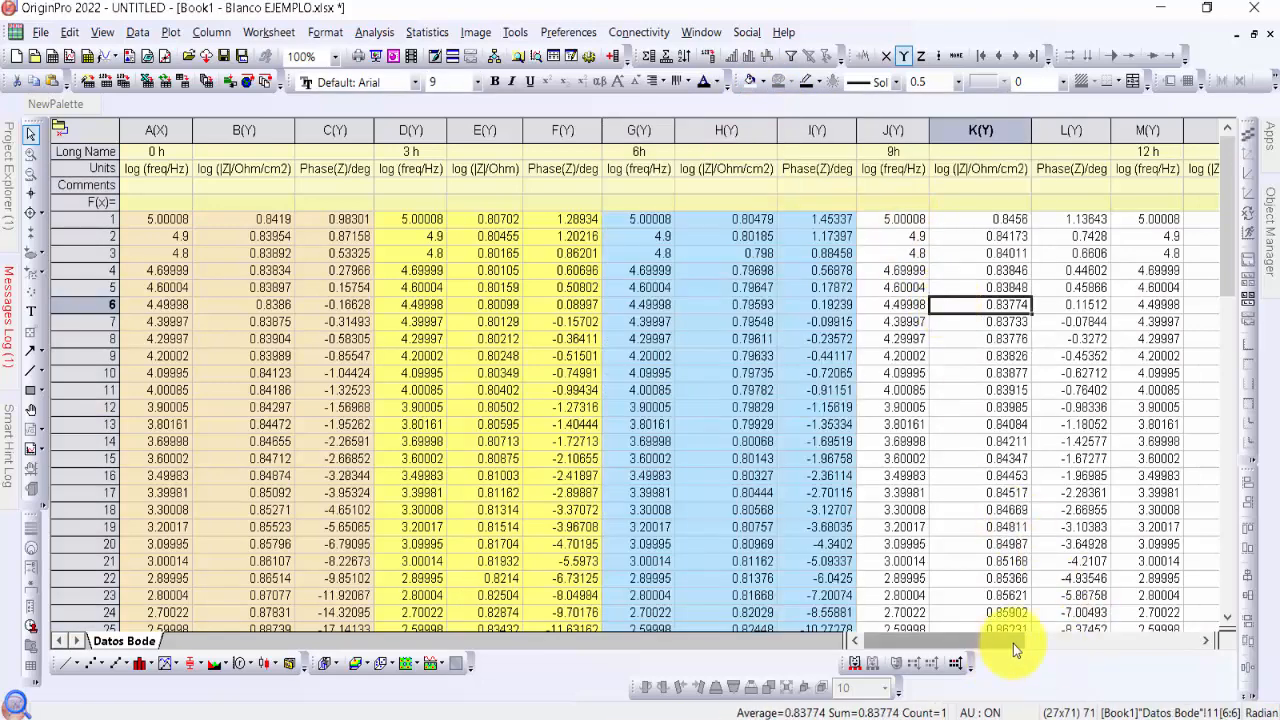
# Fill the three 9h columns J to L with dark teal
pyautogui.moveTo(1013, 643); pyautogui.dragTo(1066, 643)
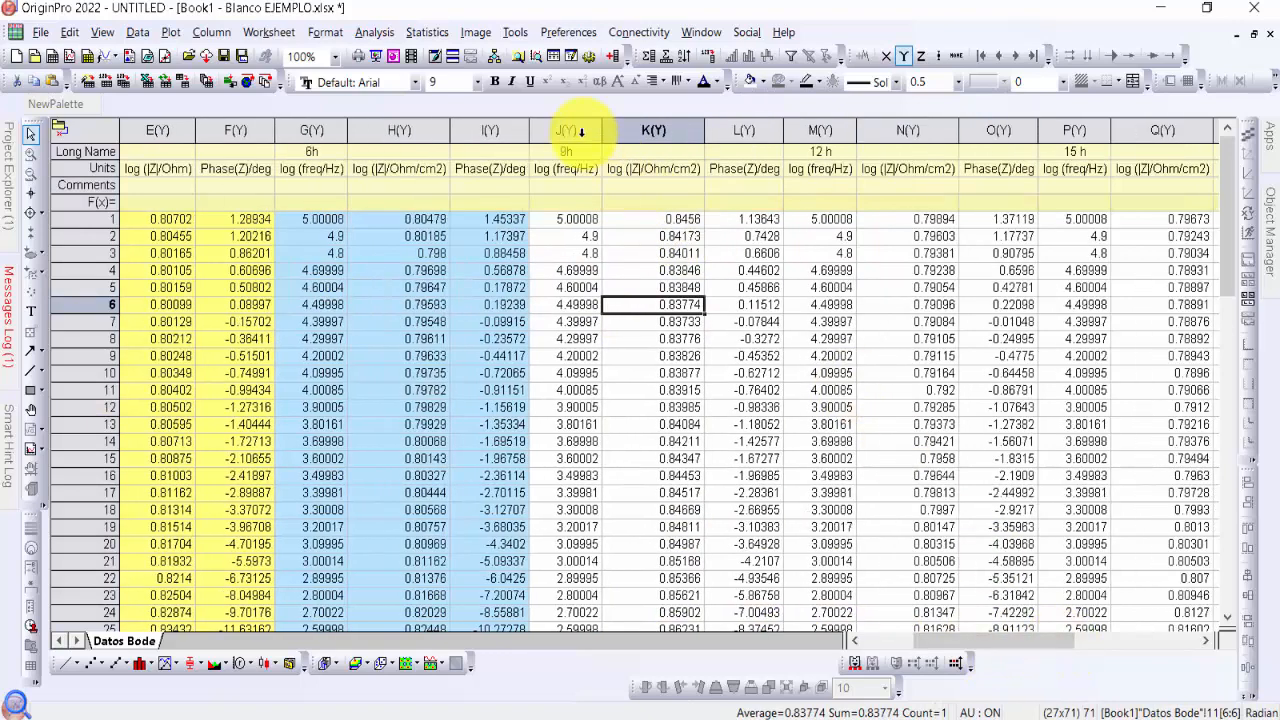
pyautogui.moveTo(577, 130); pyautogui.dragTo(729, 129)
pyautogui.click(764, 81)
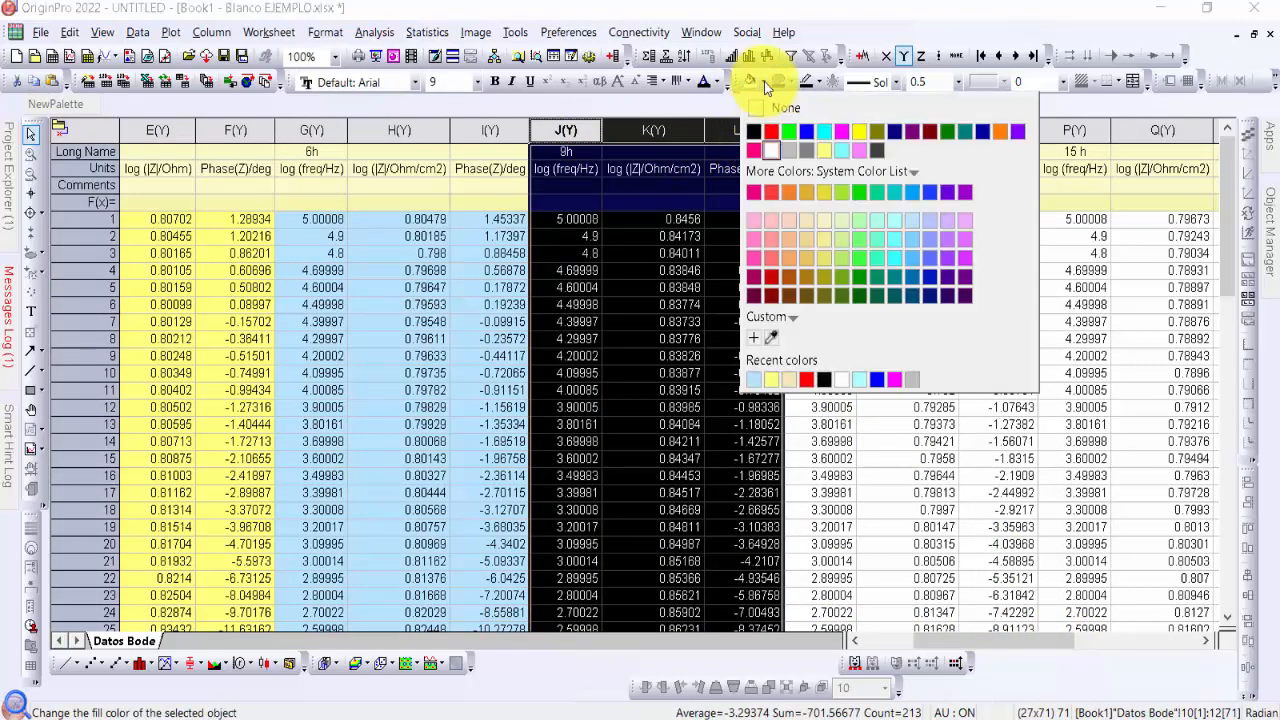
pyautogui.click(895, 282)
pyautogui.click(890, 372)
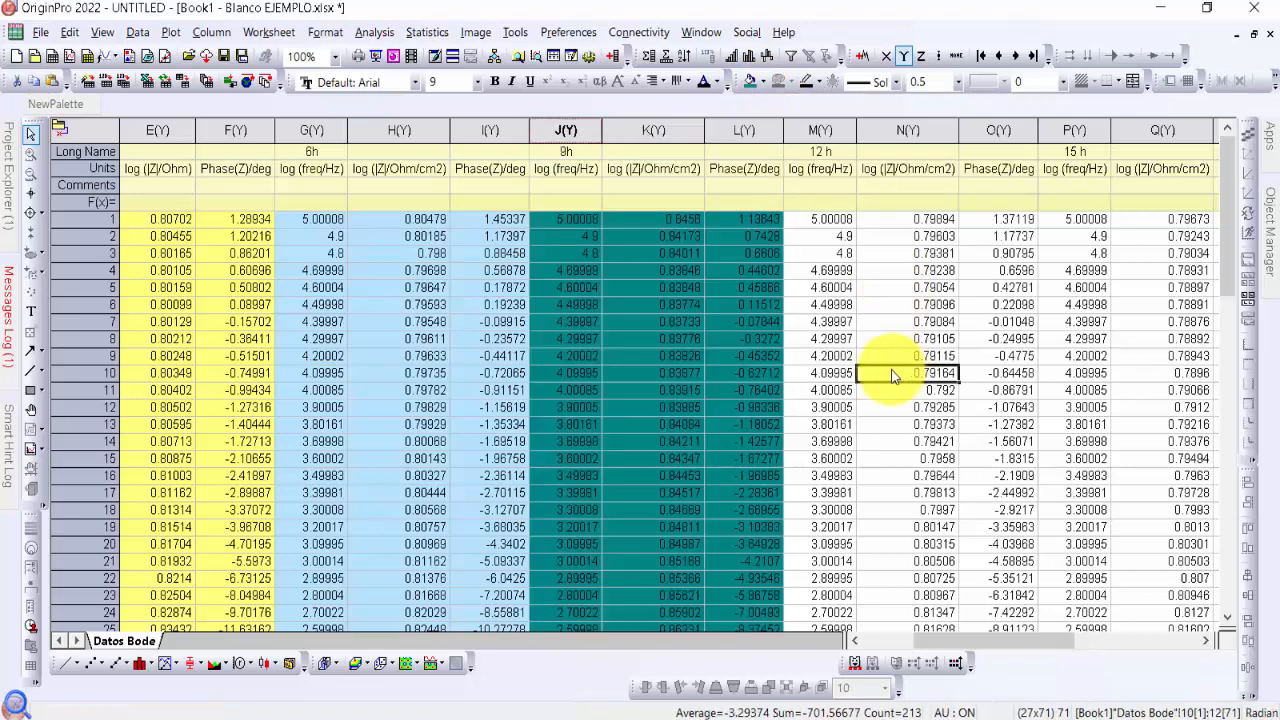
# Fill the three 12 h columns M to O with olive
pyautogui.moveTo(1068, 647); pyautogui.dragTo(1110, 638)
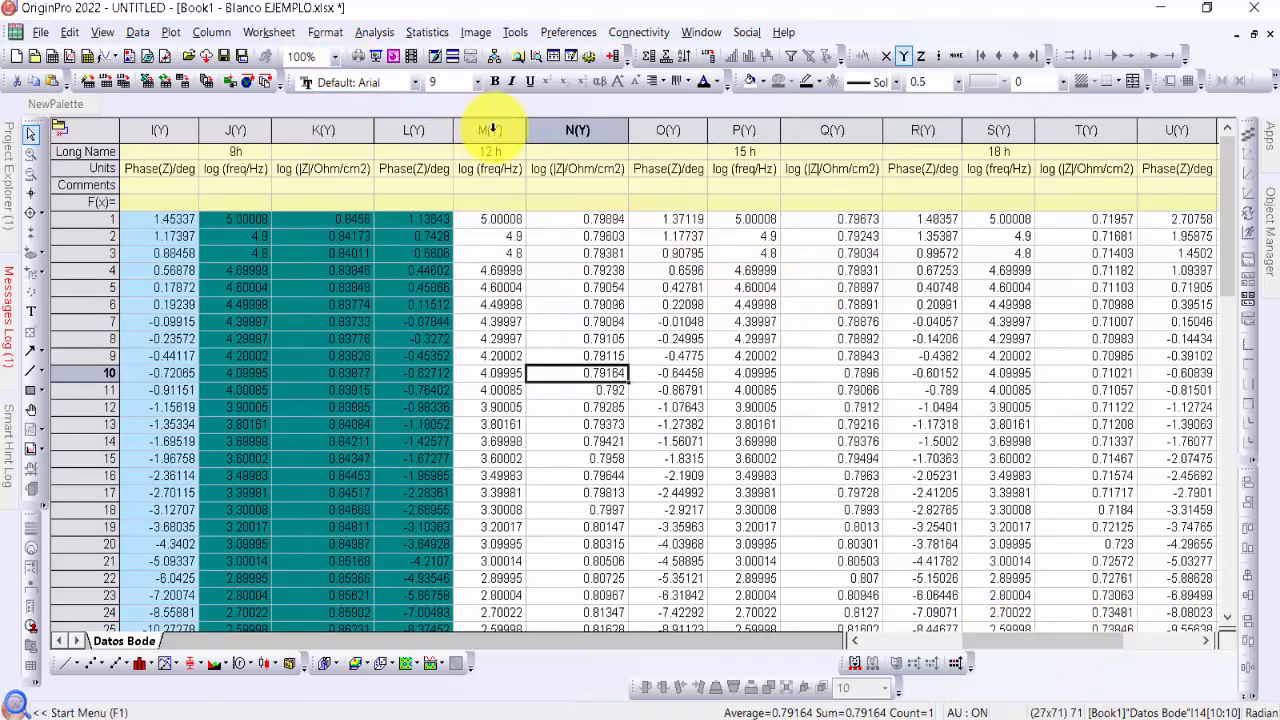
pyautogui.moveTo(482, 130); pyautogui.dragTo(660, 128)
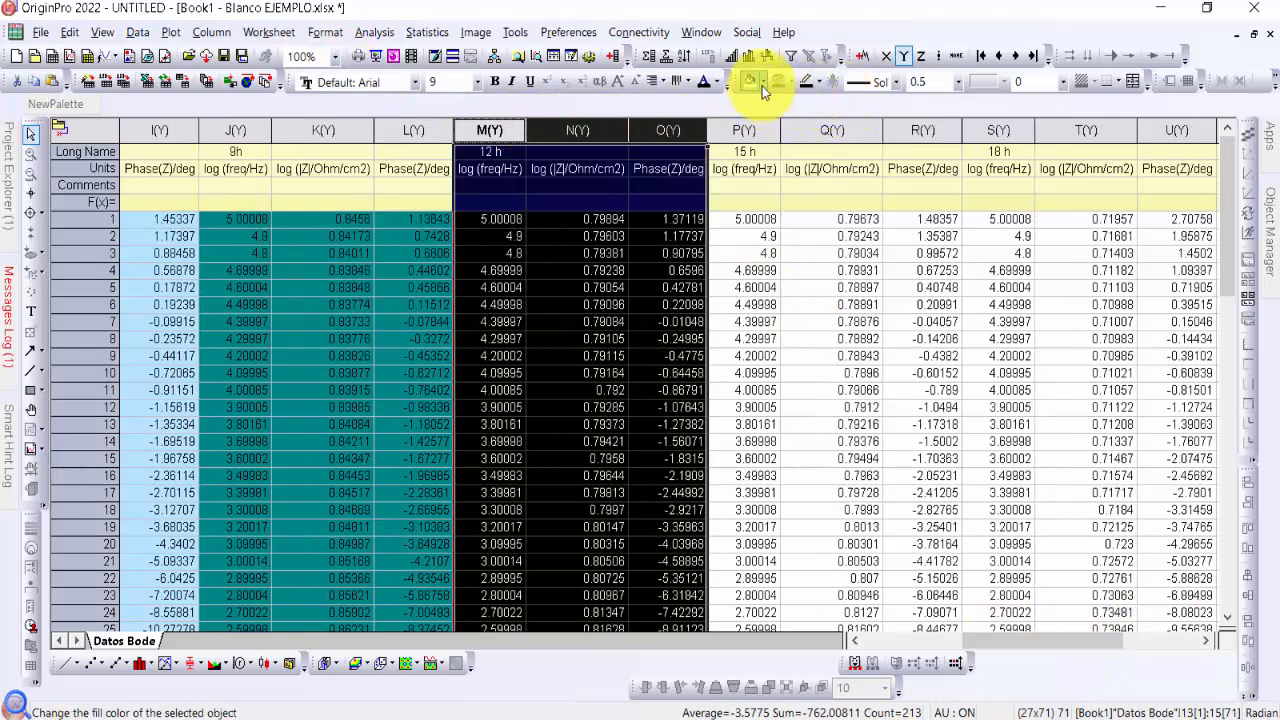
pyautogui.click(762, 84)
pyautogui.click(824, 284)
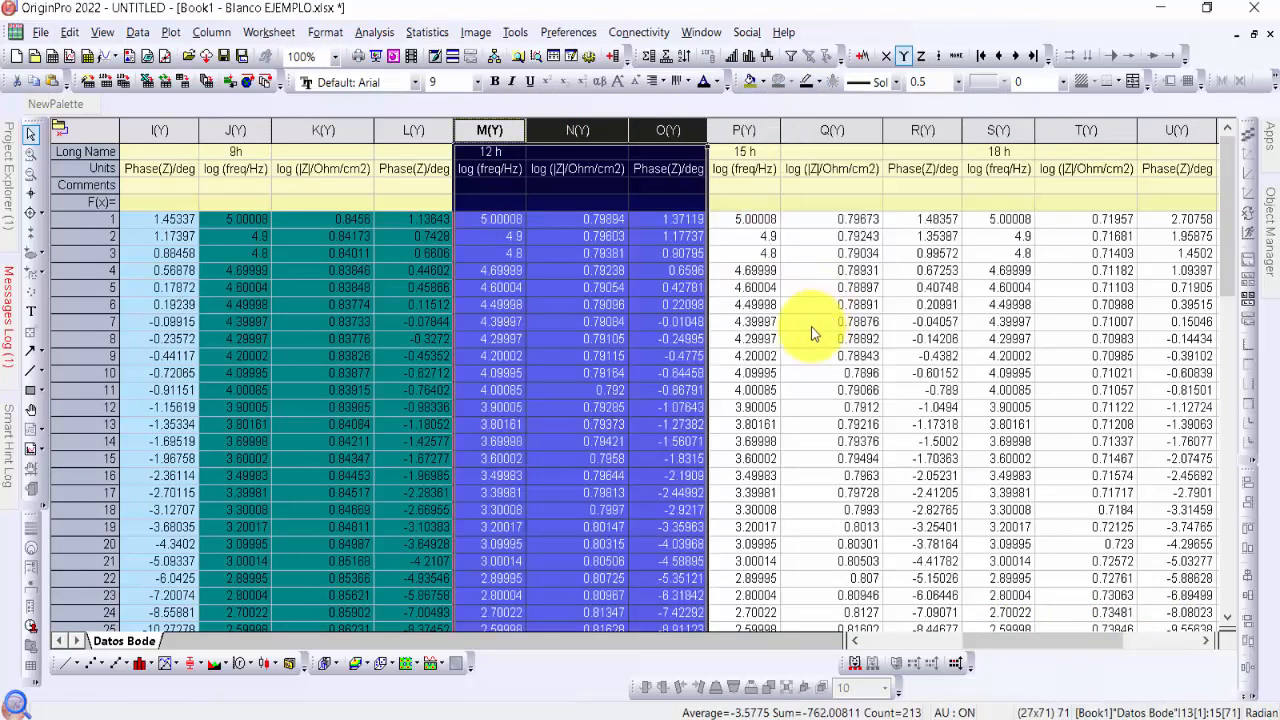
# Fill the three 15 h columns P to R with light violet
pyautogui.moveTo(1053, 643); pyautogui.dragTo(1103, 640)
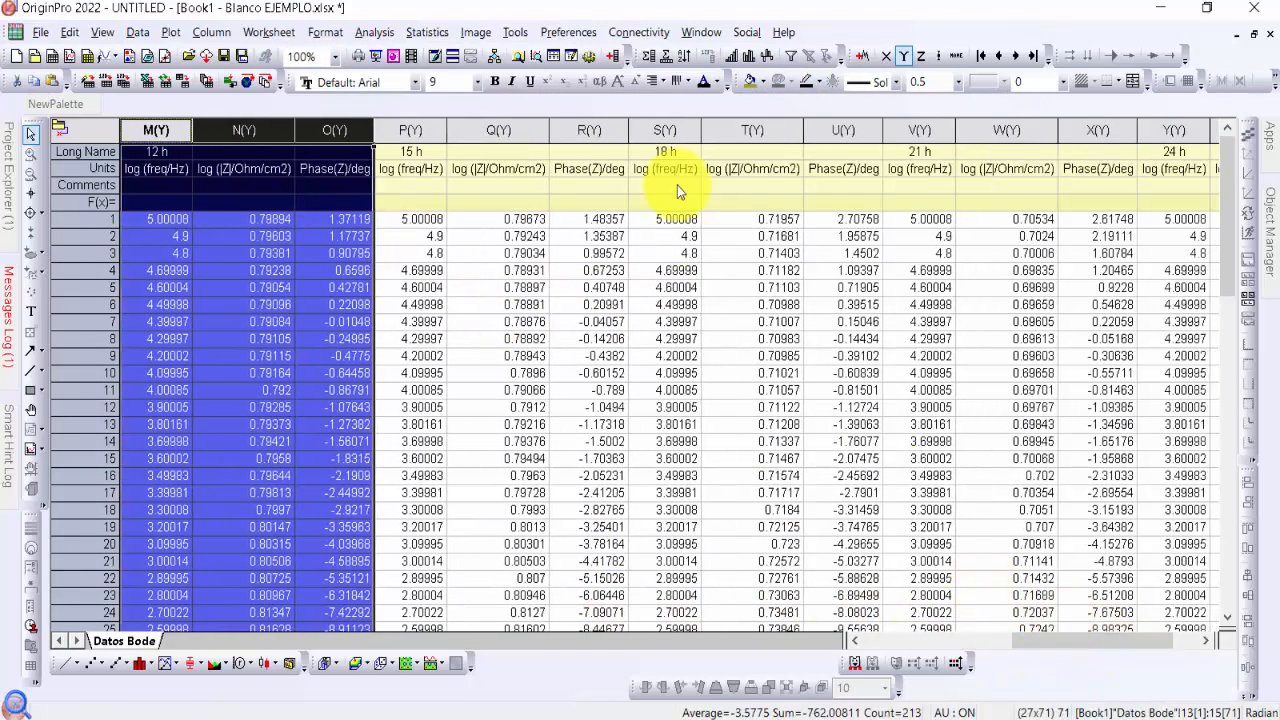
pyautogui.moveTo(410, 130); pyautogui.dragTo(597, 131)
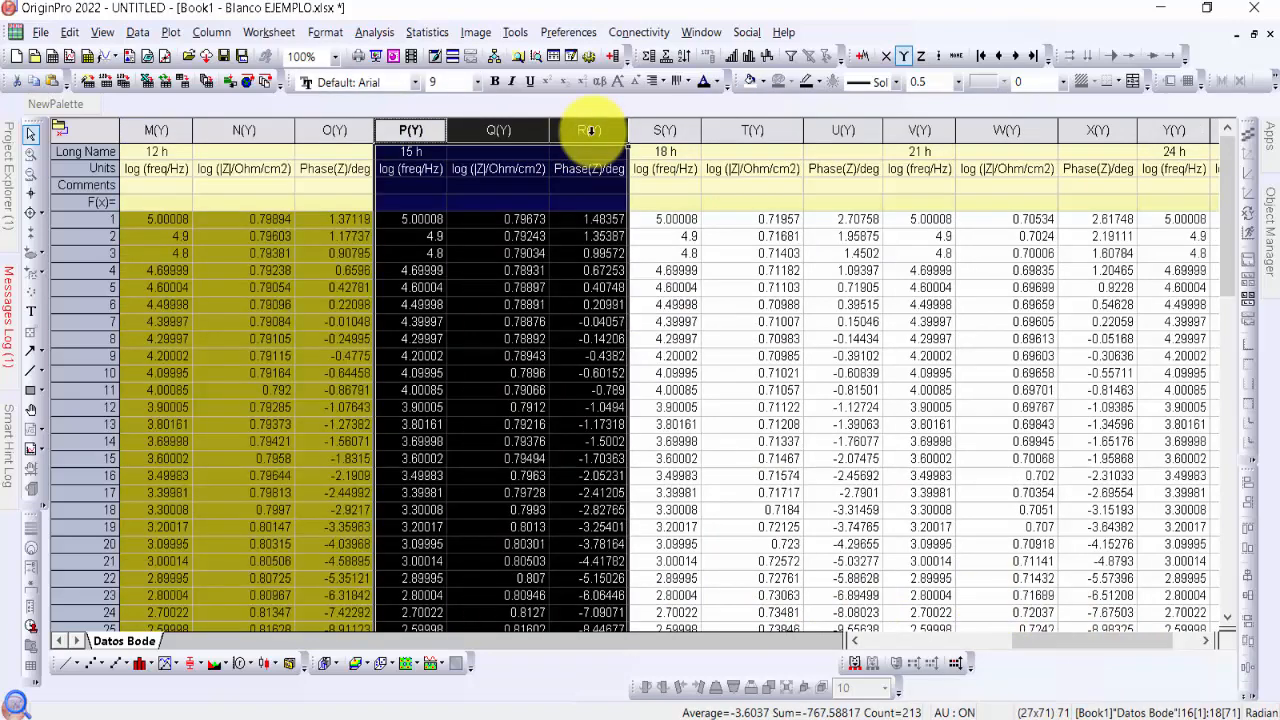
pyautogui.click(766, 86)
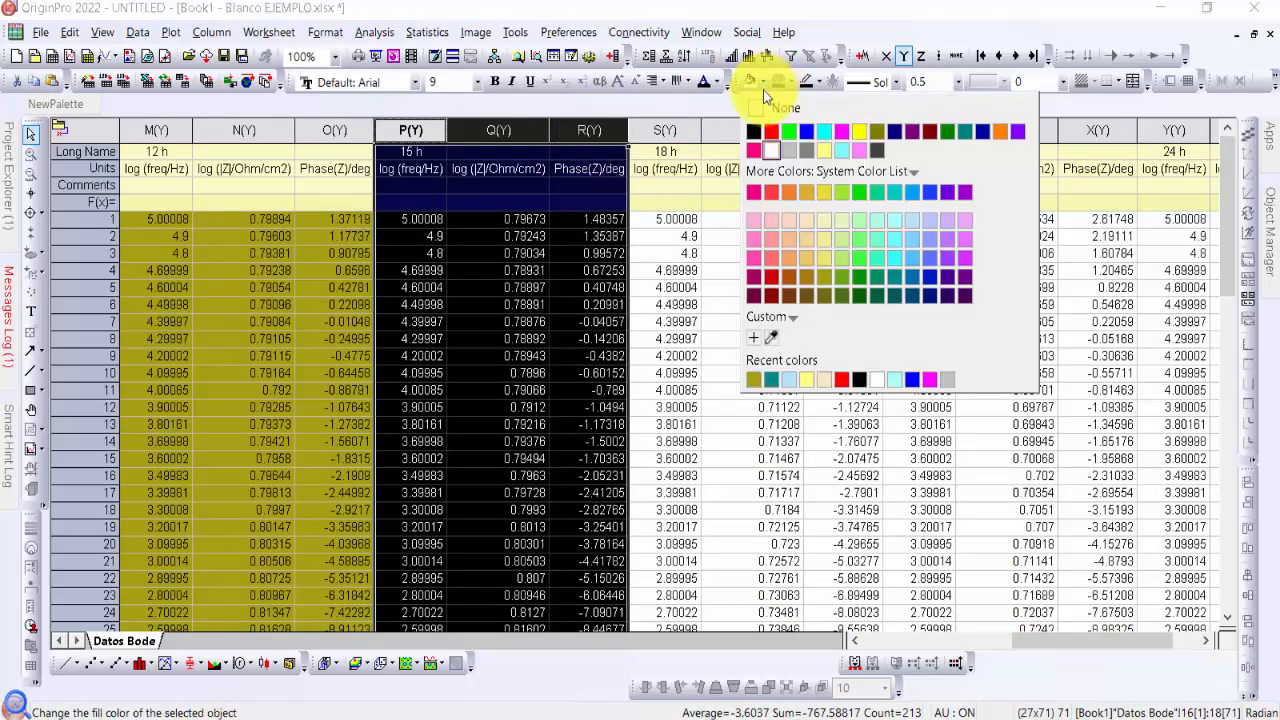
pyautogui.click(968, 222)
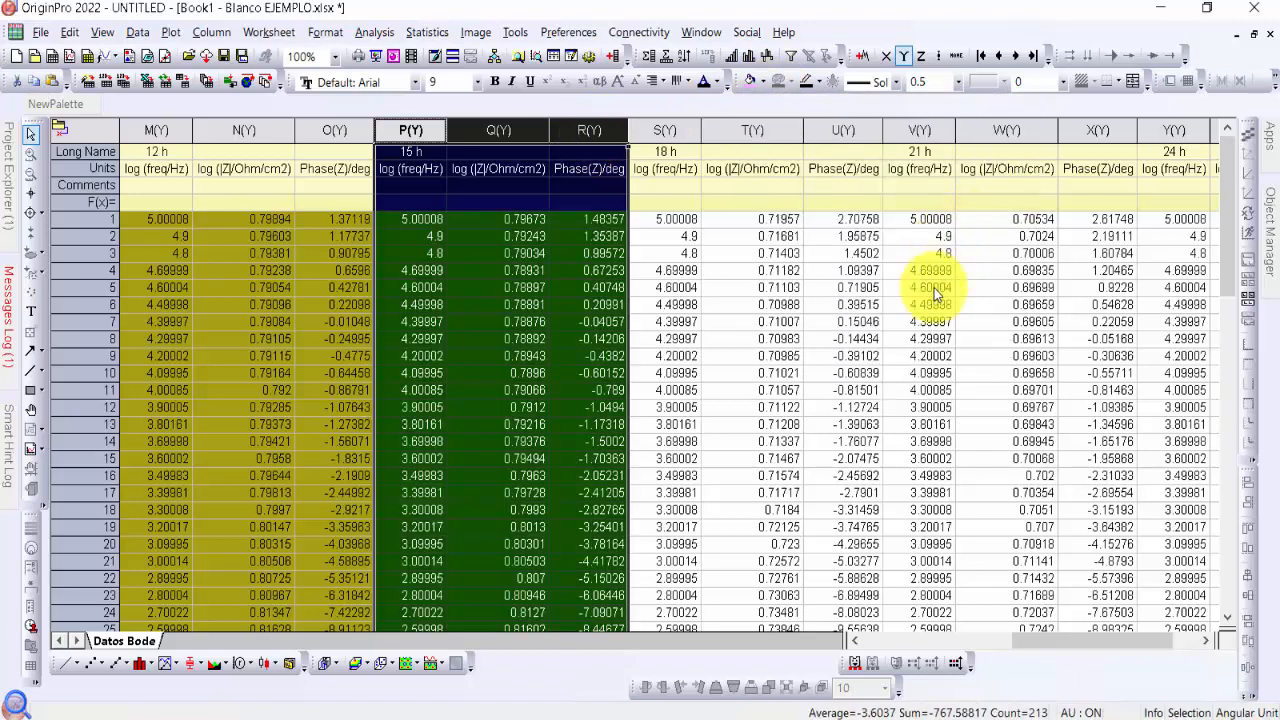
pyautogui.click(732, 178)
# Fill the three 18 h columns S to U with brown
pyautogui.moveTo(665, 130); pyautogui.dragTo(833, 131)
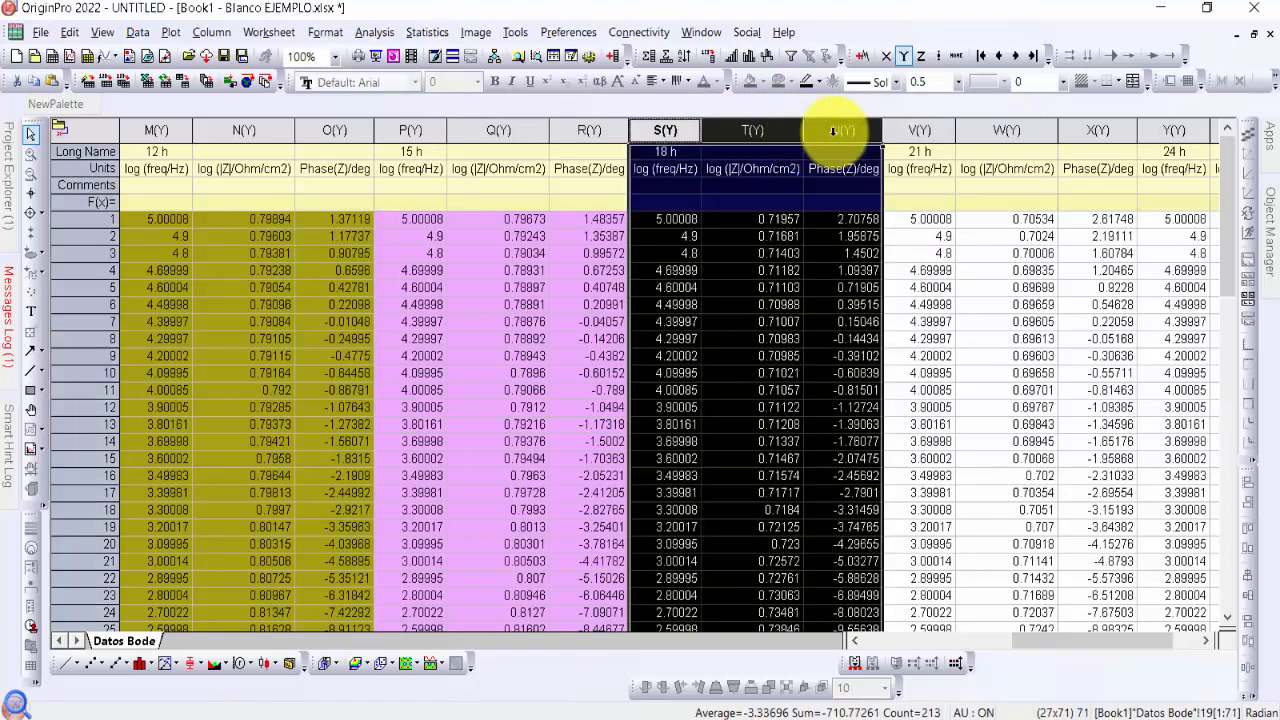
pyautogui.click(766, 85)
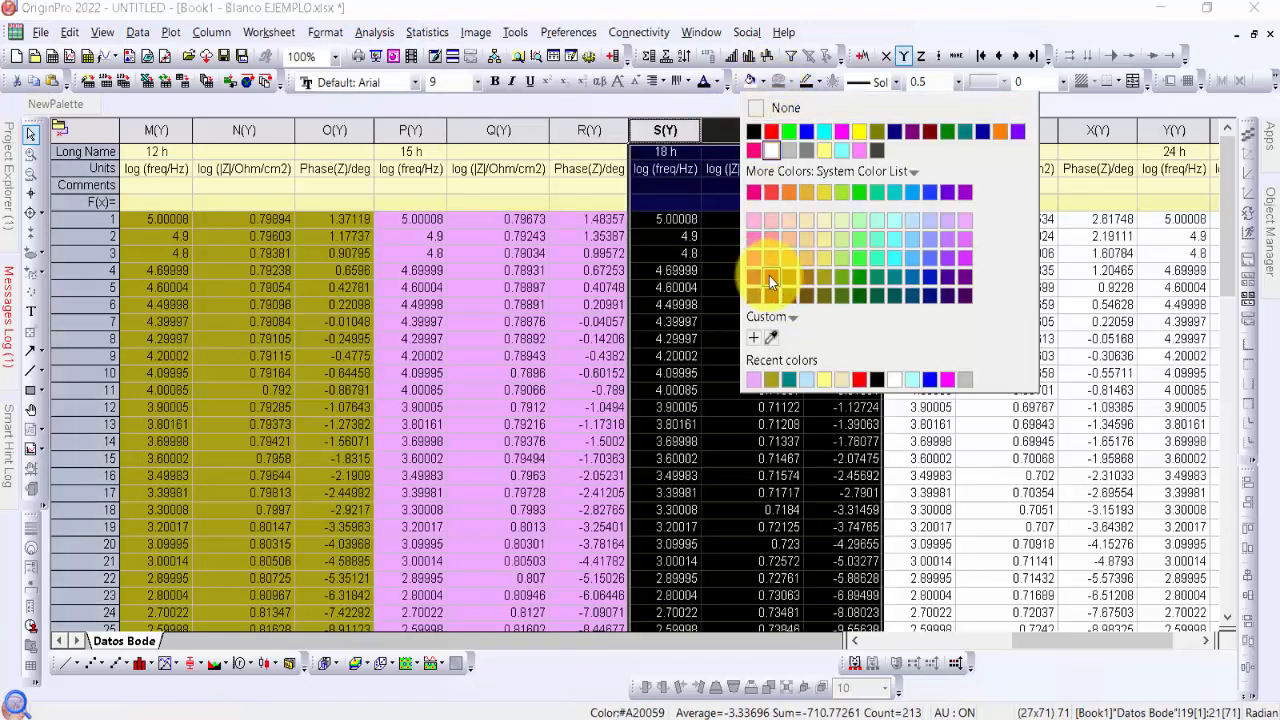
pyautogui.click(811, 277)
pyautogui.click(1008, 342)
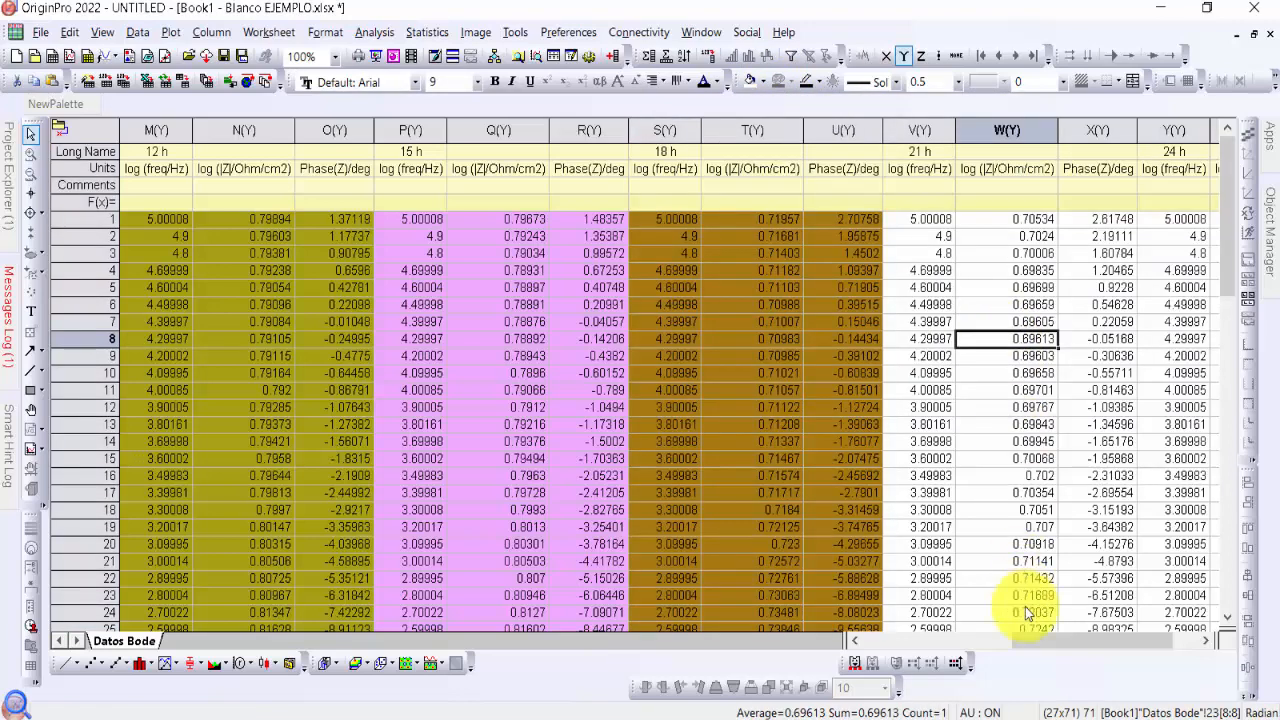
# Fill the three 21 h columns V to X with bright blue #00A0FF
pyautogui.moveTo(1097, 643); pyautogui.dragTo(1114, 610)
pyautogui.moveTo(744, 130); pyautogui.dragTo(910, 130)
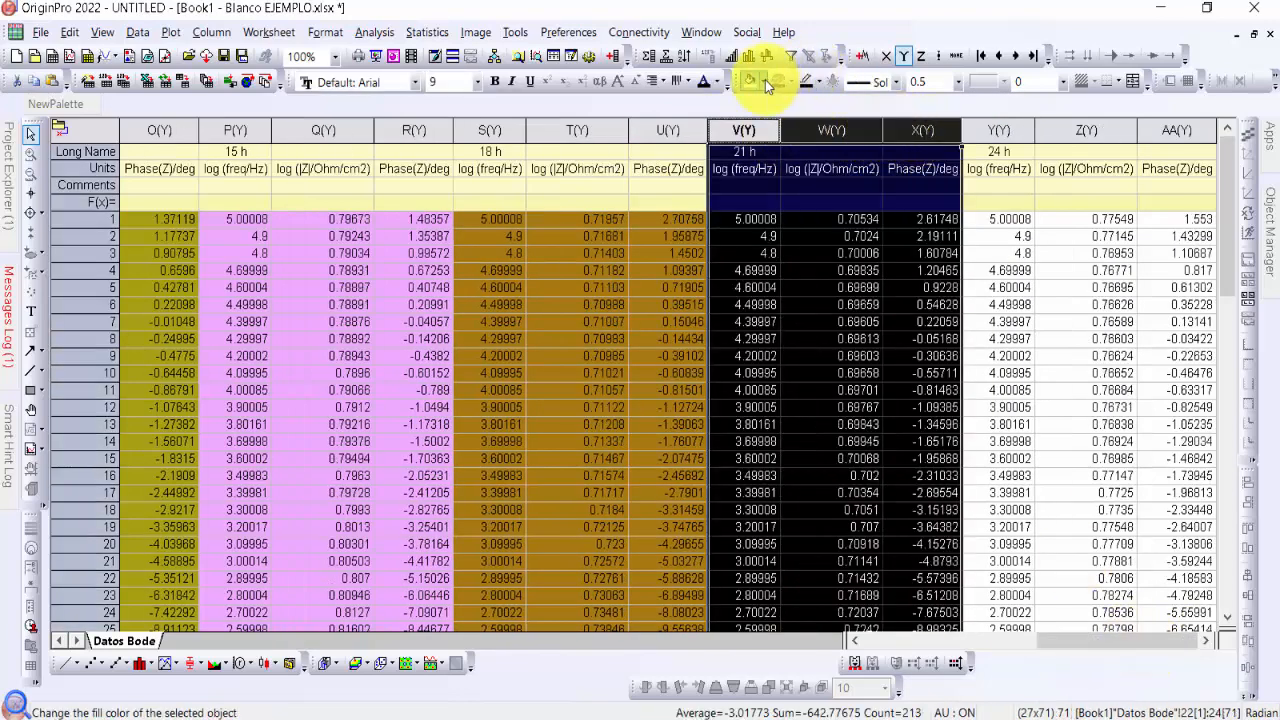
pyautogui.click(765, 80)
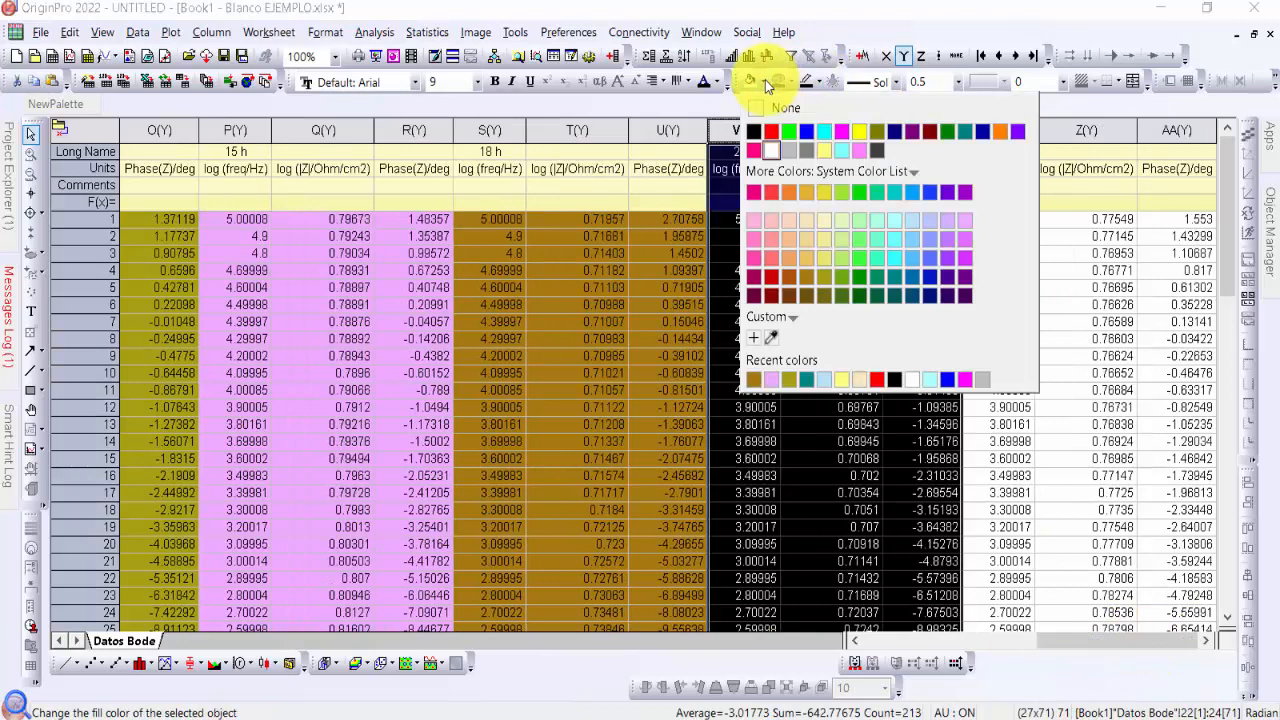
pyautogui.click(913, 195)
pyautogui.click(1115, 500)
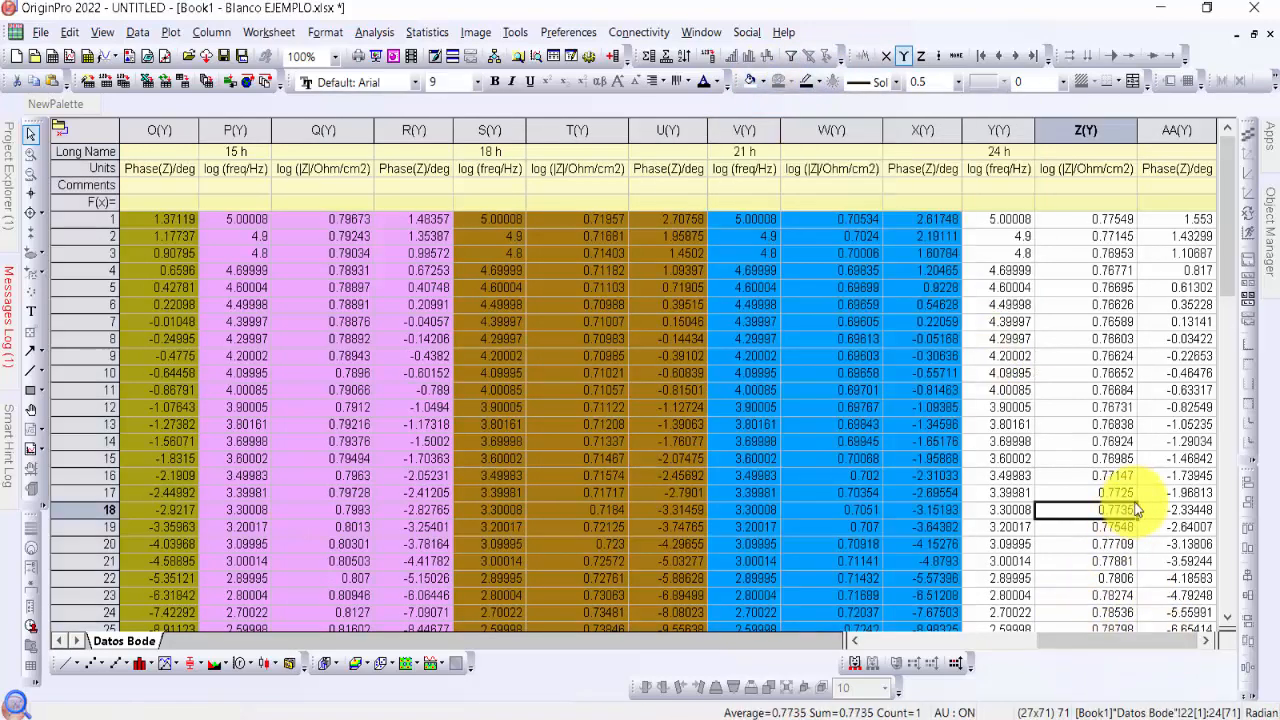
# Fill the three 24 h columns Y to AA with light blue
pyautogui.moveTo(1000, 130); pyautogui.dragTo(1168, 135)
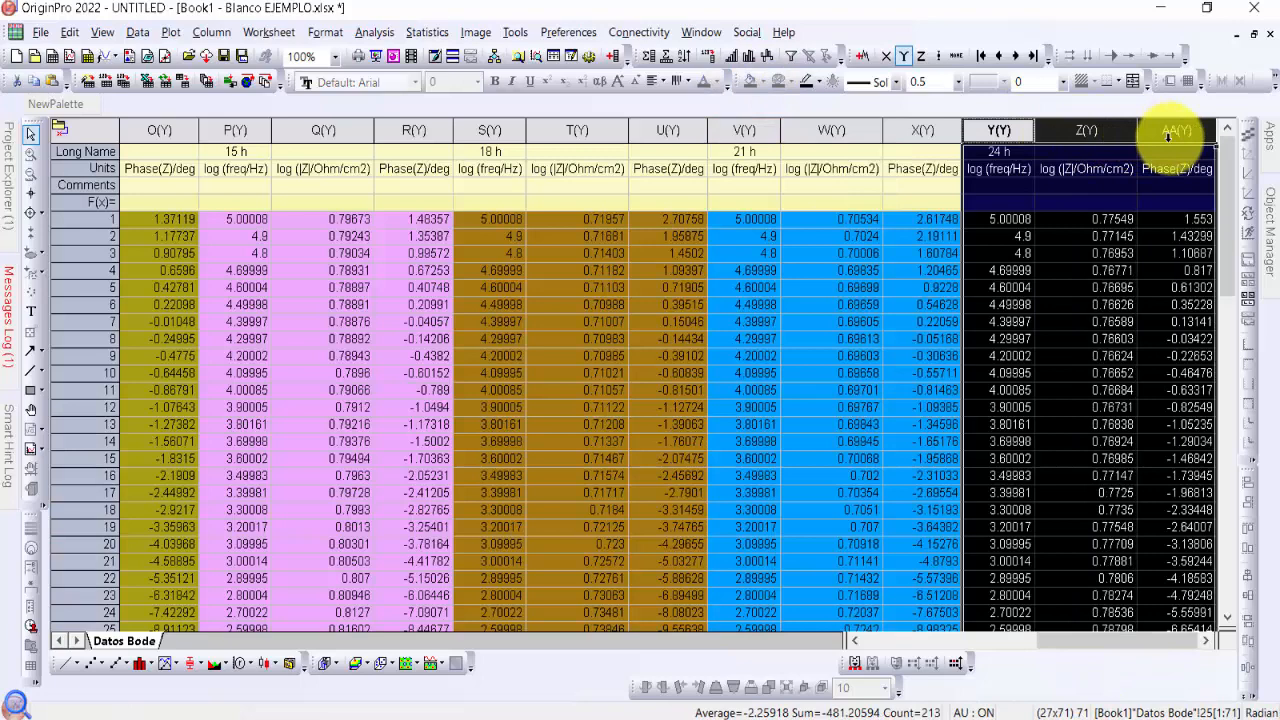
pyautogui.click(765, 80)
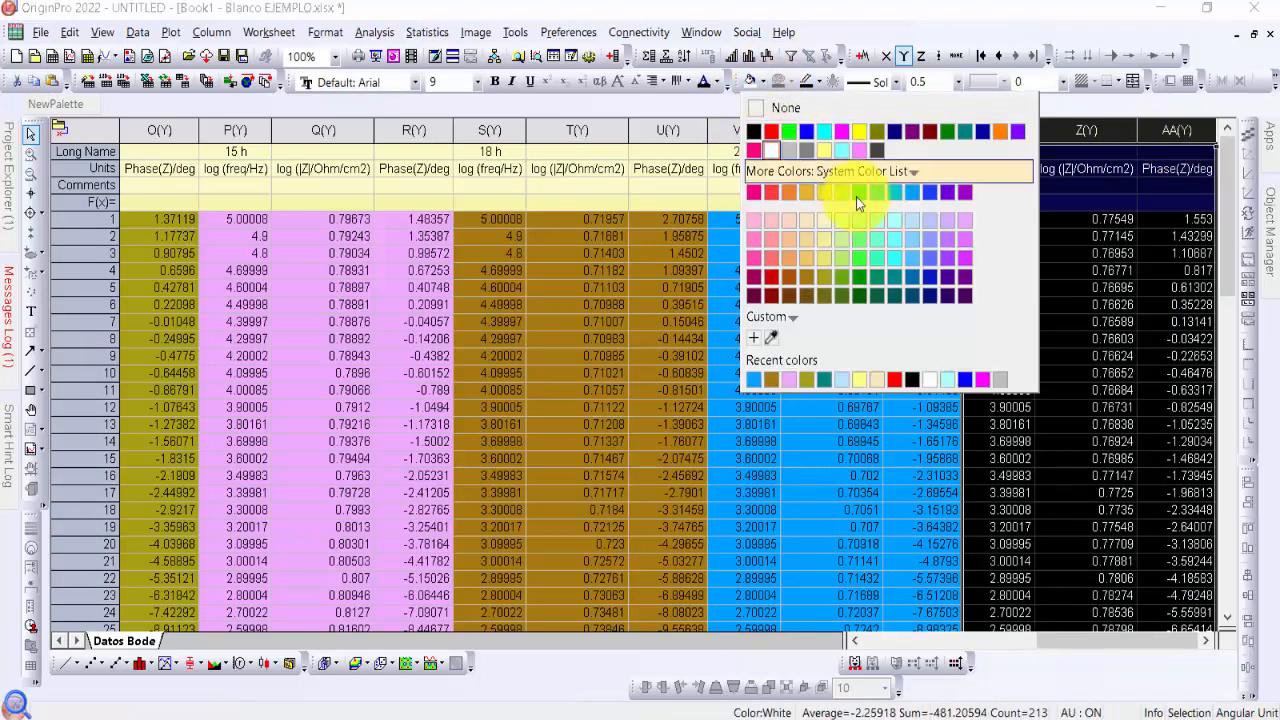
pyautogui.click(906, 222)
pyautogui.click(922, 370)
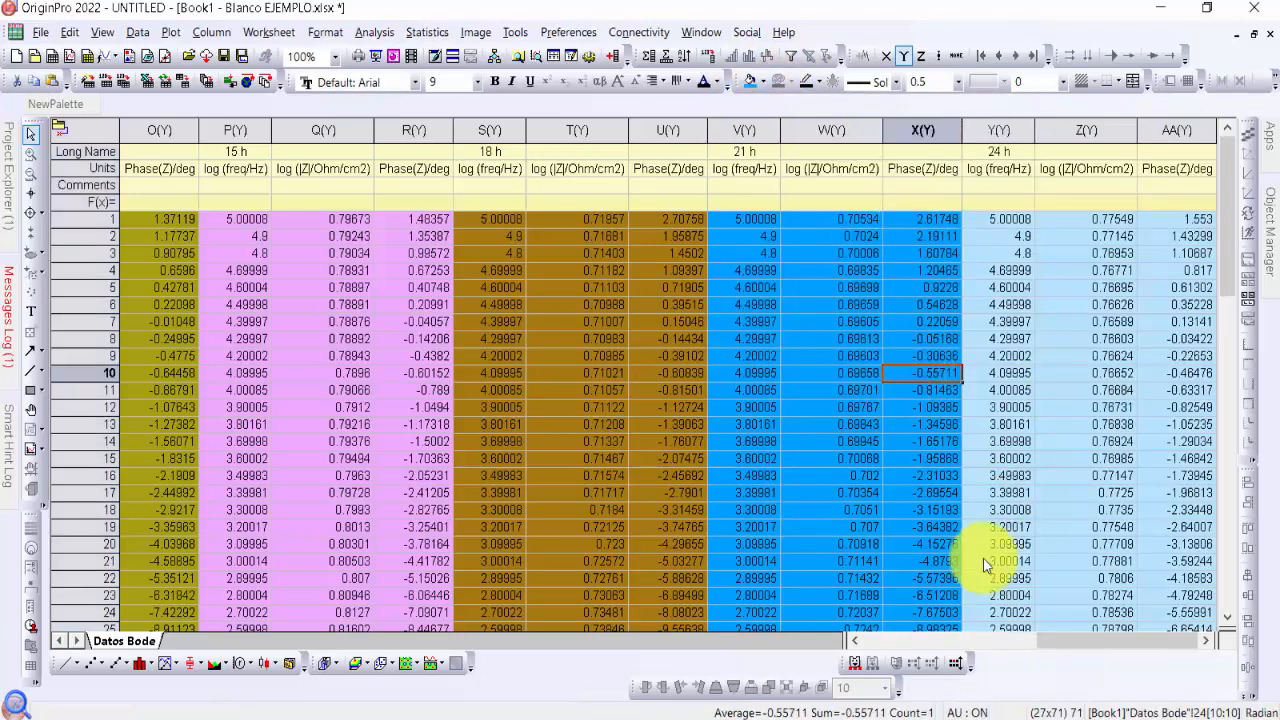
# Plot the 0 h impedance column B against log frequency column A as a Line + Symbol graph and shift the graph window aside
pyautogui.moveTo(1104, 642); pyautogui.dragTo(935, 641)
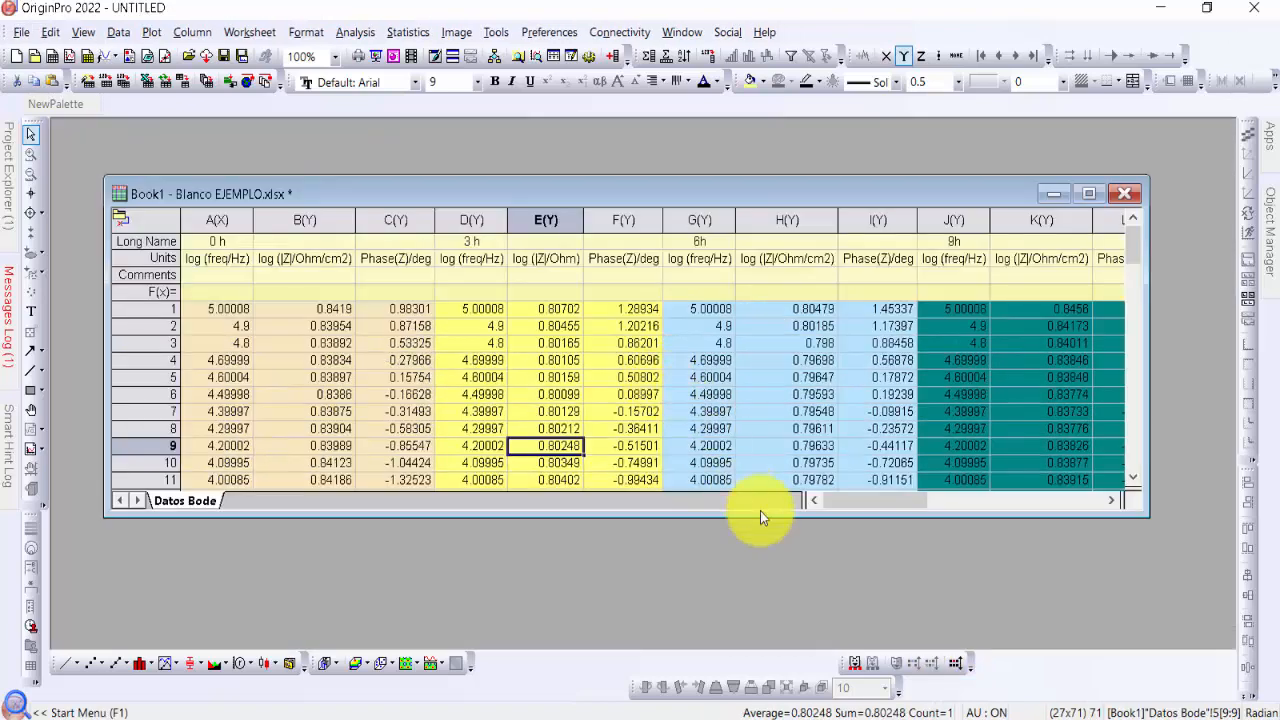
pyautogui.moveTo(888, 501); pyautogui.dragTo(850, 512)
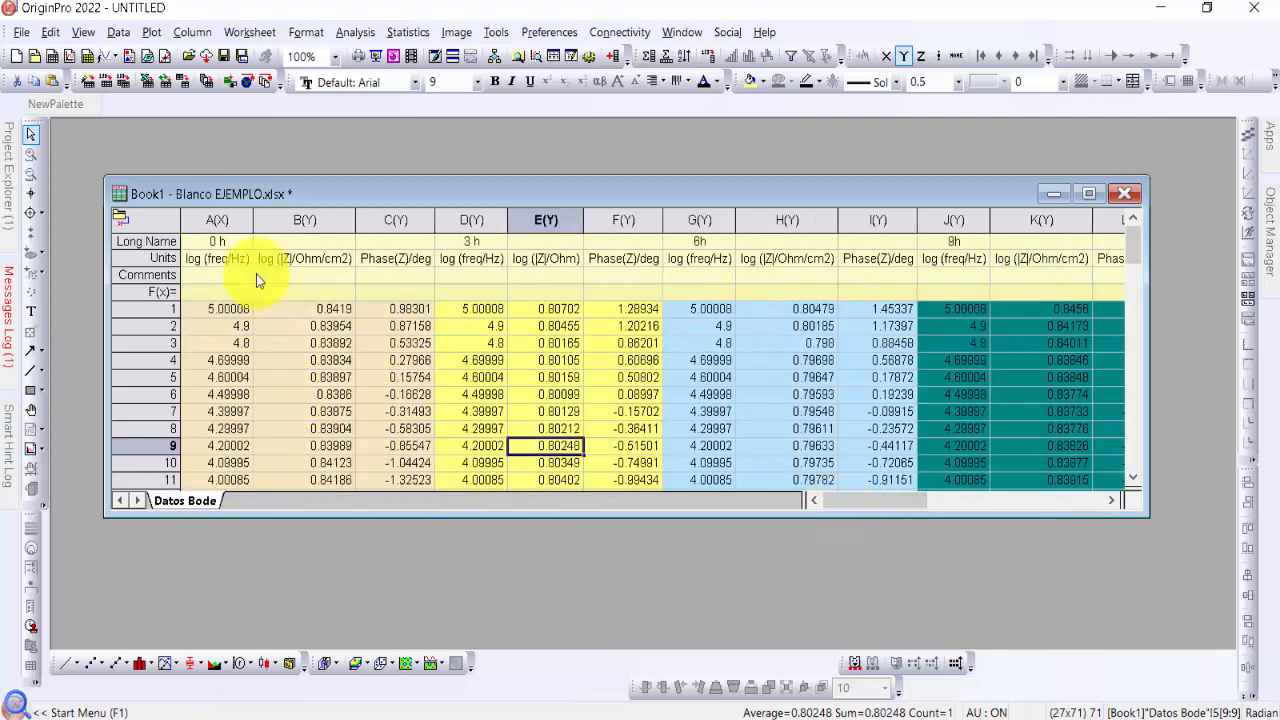
pyautogui.click(380, 344)
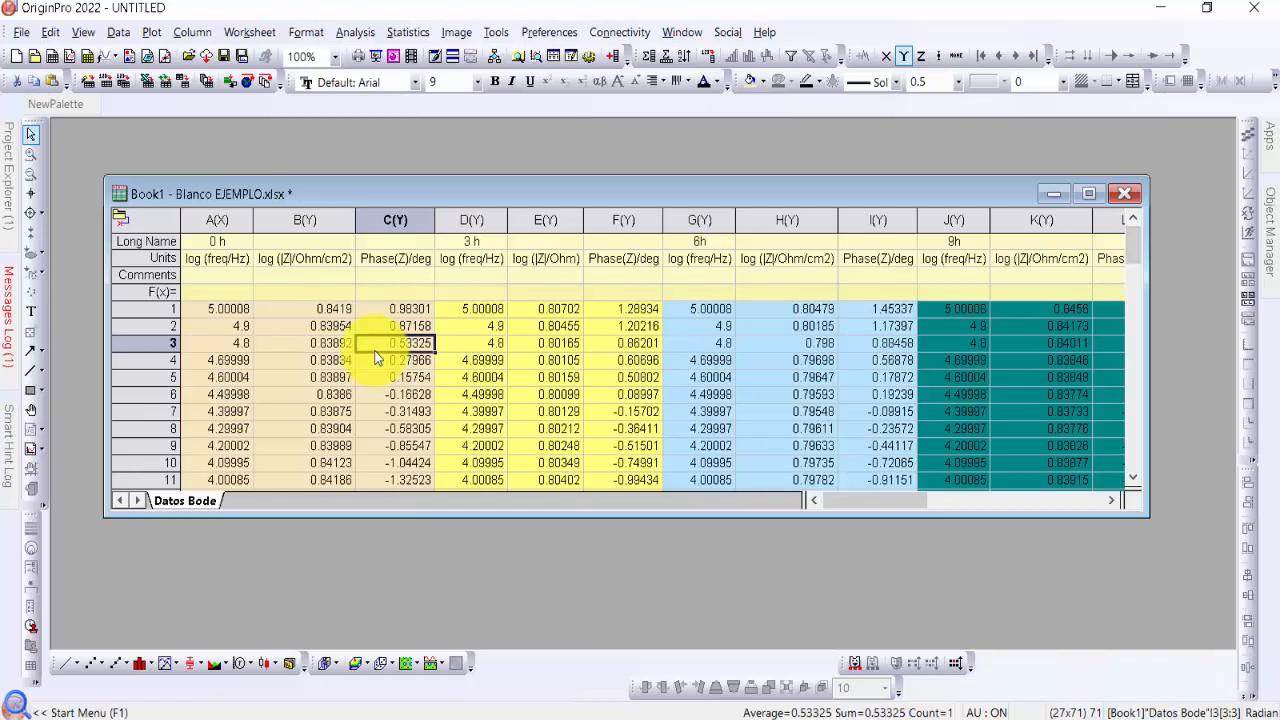
pyautogui.click(224, 218)
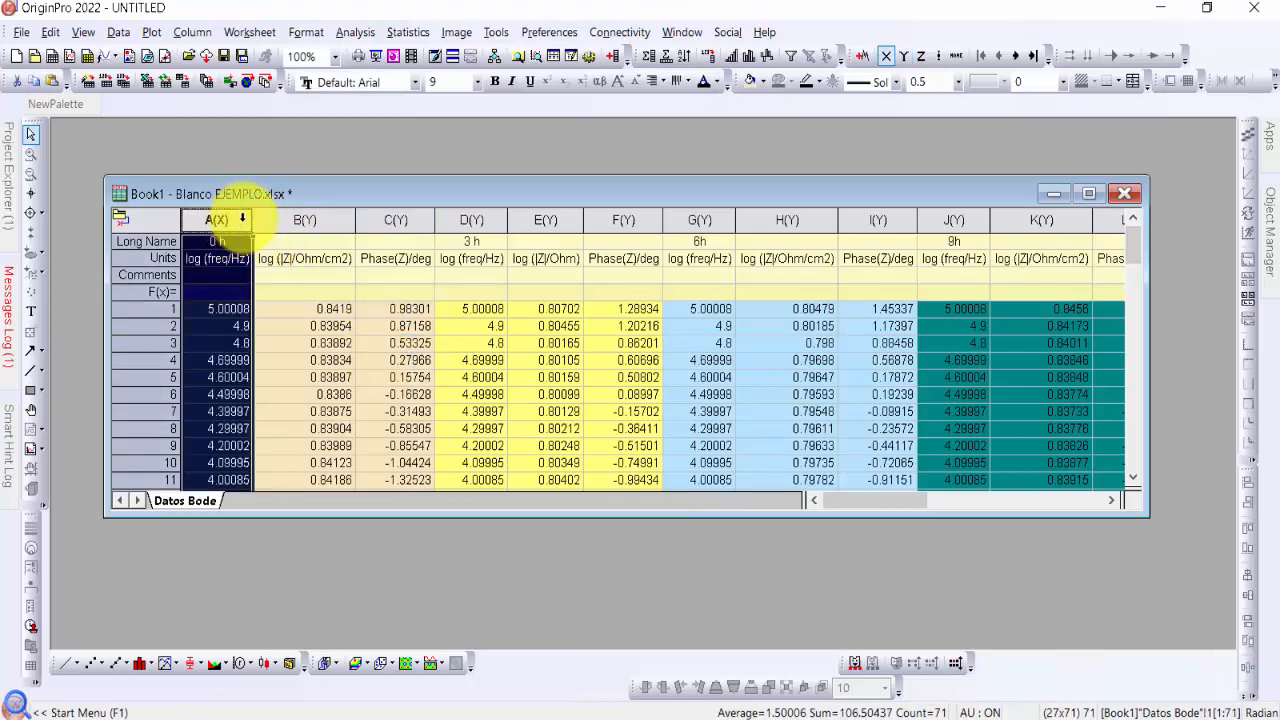
pyautogui.keyDown('shift'); pyautogui.click(312, 219); pyautogui.keyUp('shift')
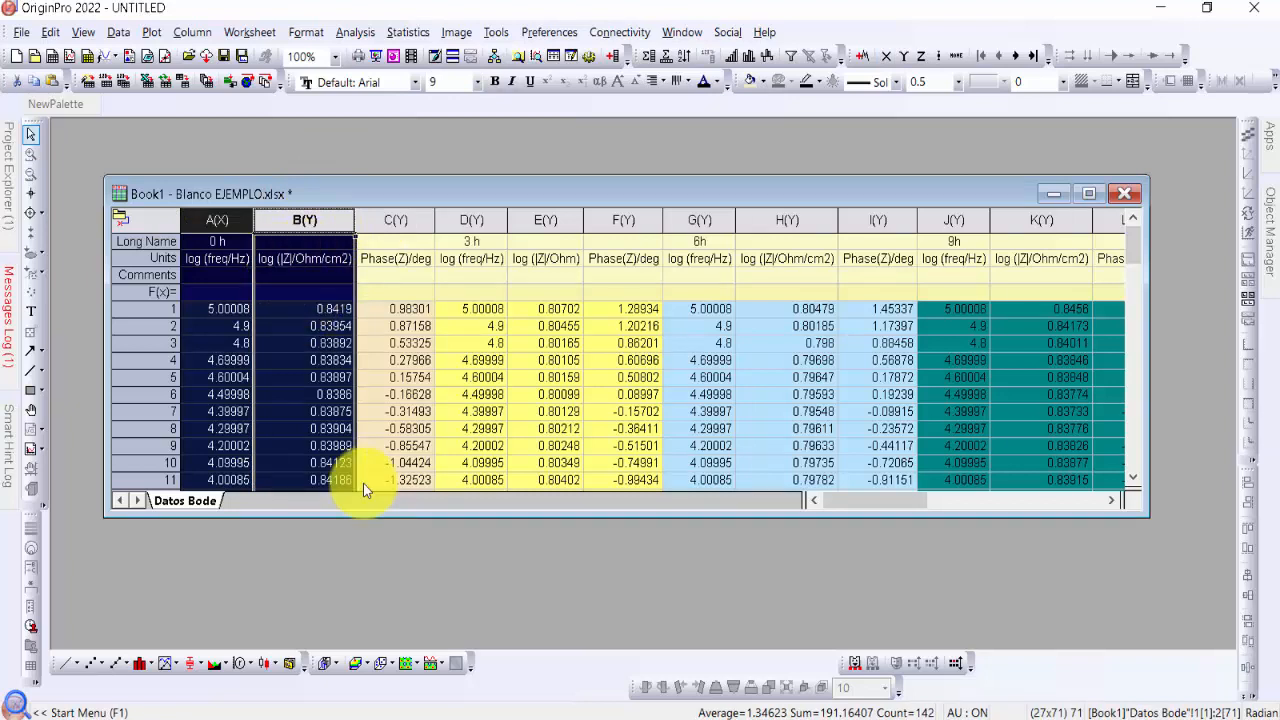
pyautogui.click(124, 666)
pyautogui.click(152, 556)
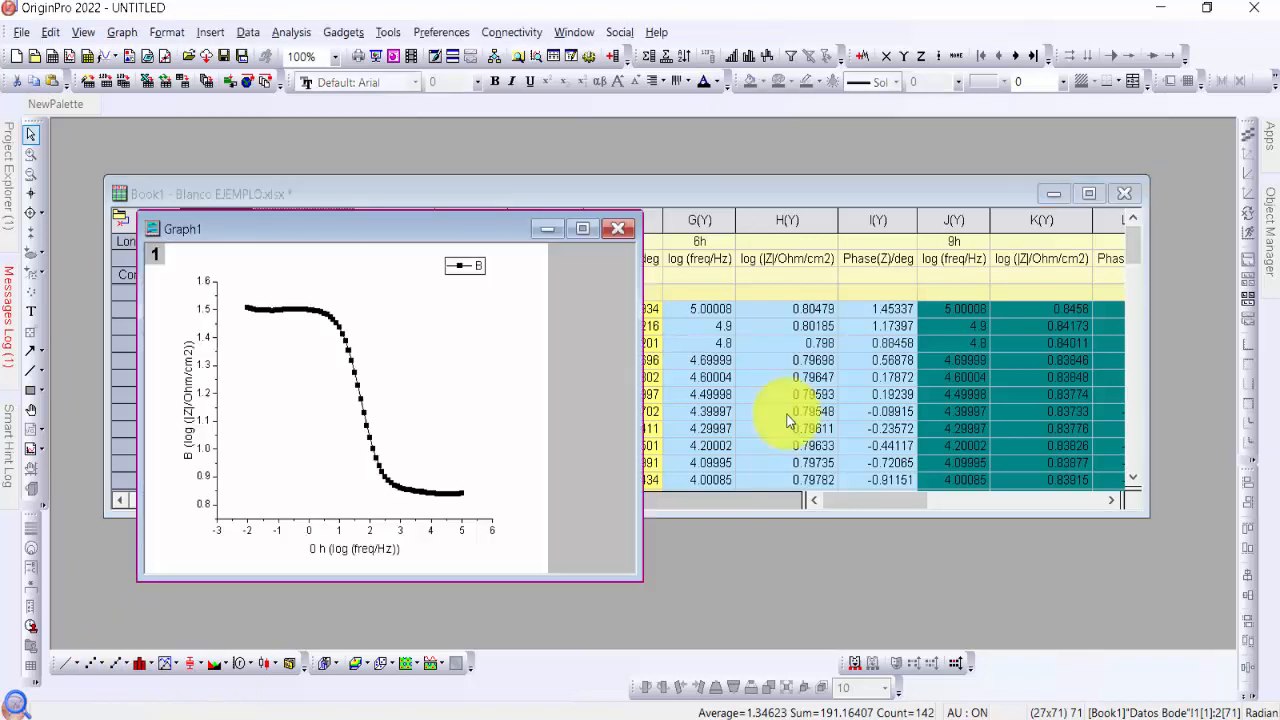
pyautogui.moveTo(460, 232); pyautogui.dragTo(558, 232)
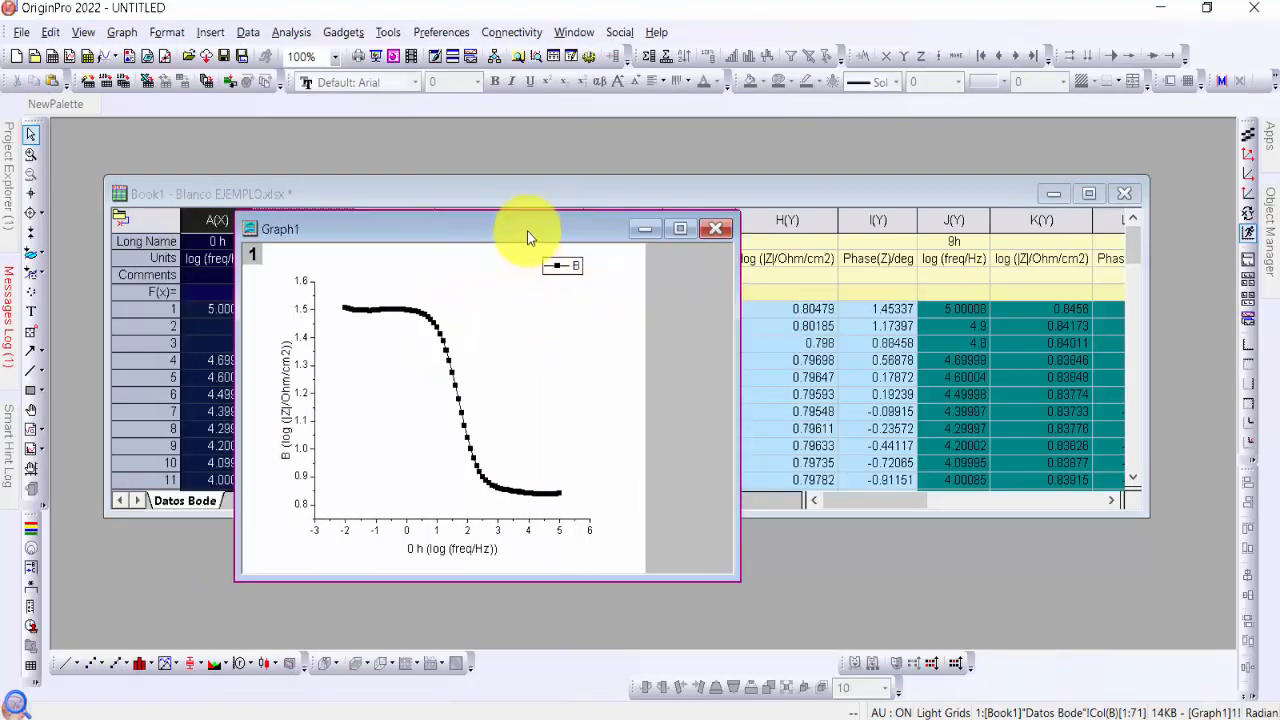
# Plot the 0 h phase column C against column A as a Line + Symbol graph and place the impedance graph beside it
pyautogui.click(362, 197)
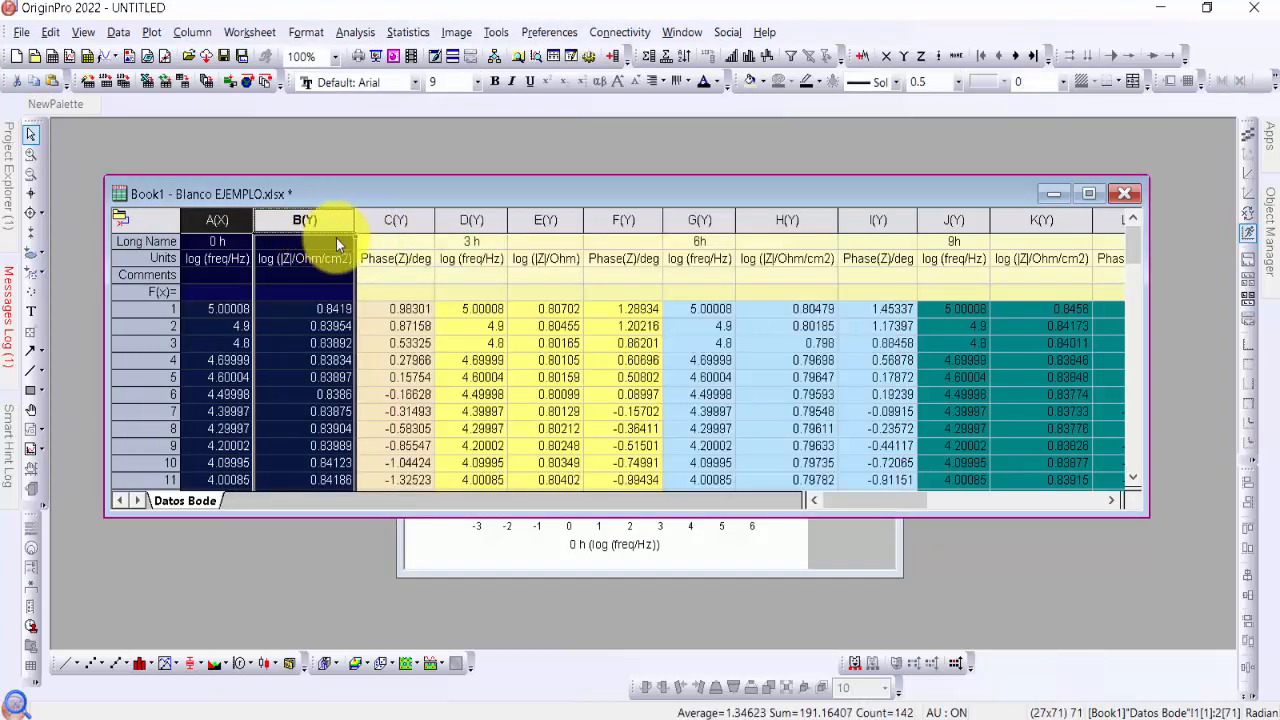
pyautogui.click(214, 219)
pyautogui.keyDown('ctrl'); pyautogui.click(389, 219); pyautogui.keyUp('ctrl')
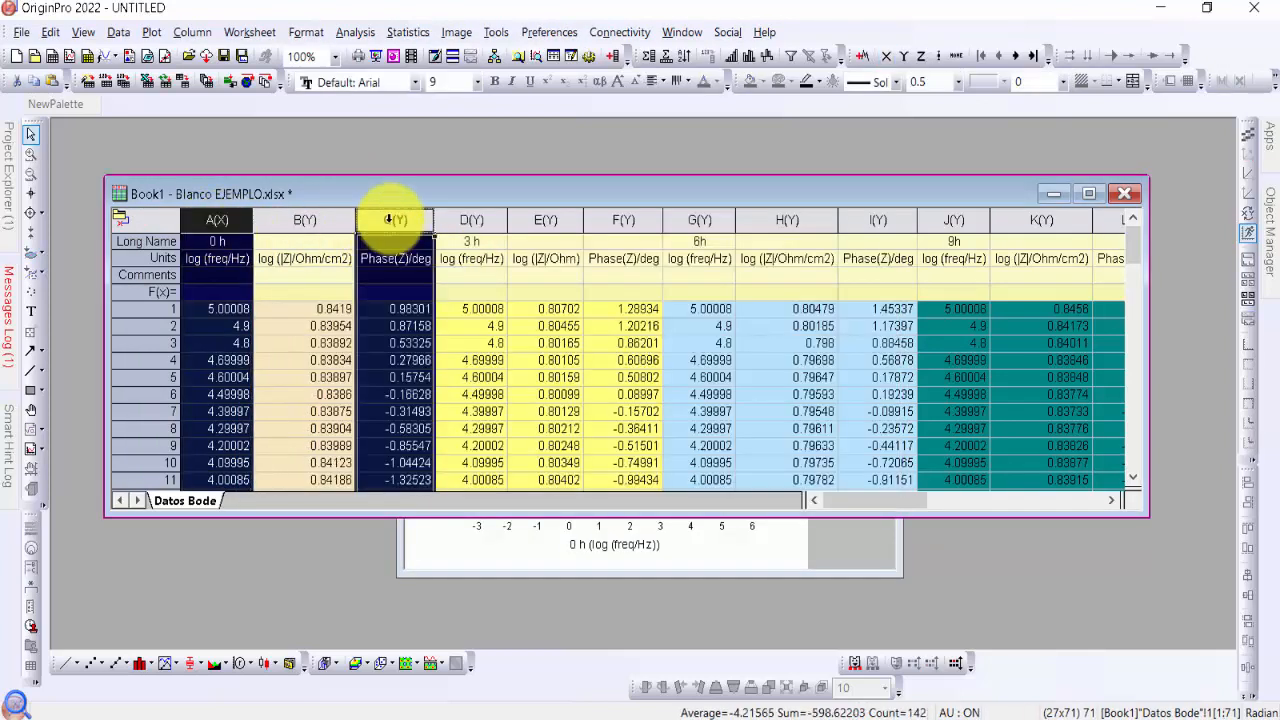
pyautogui.click(128, 664)
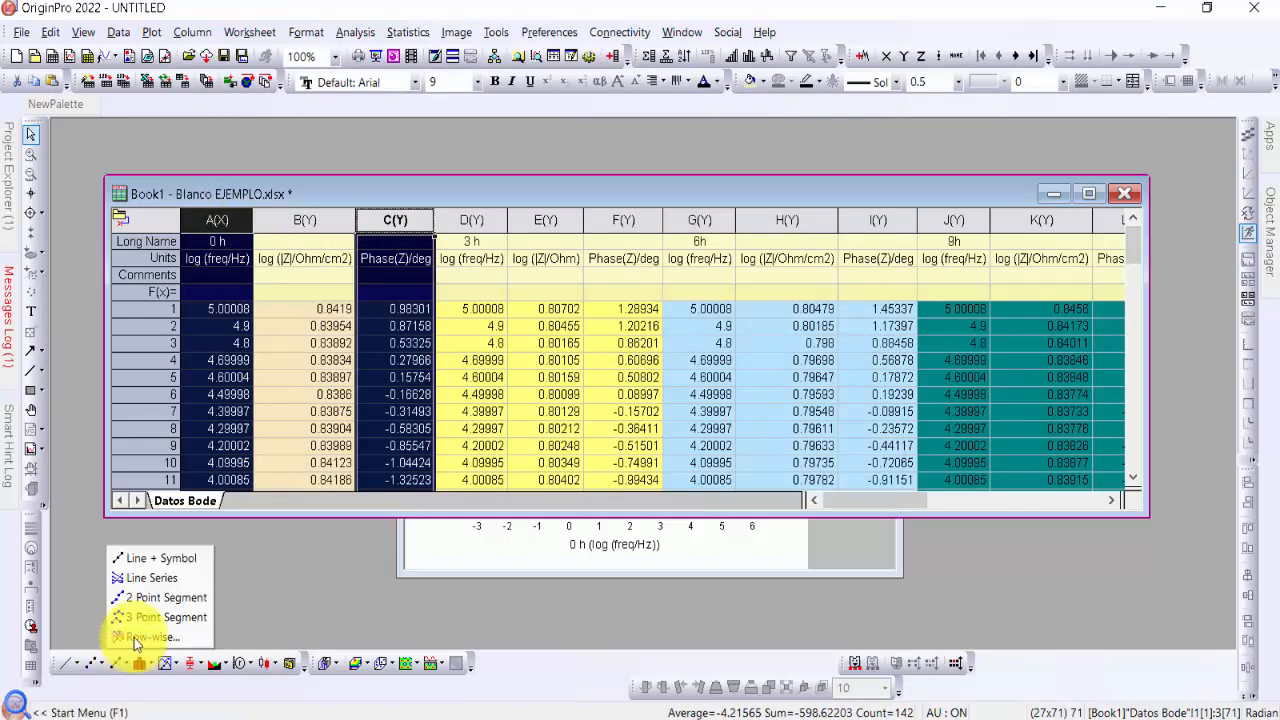
pyautogui.click(171, 558)
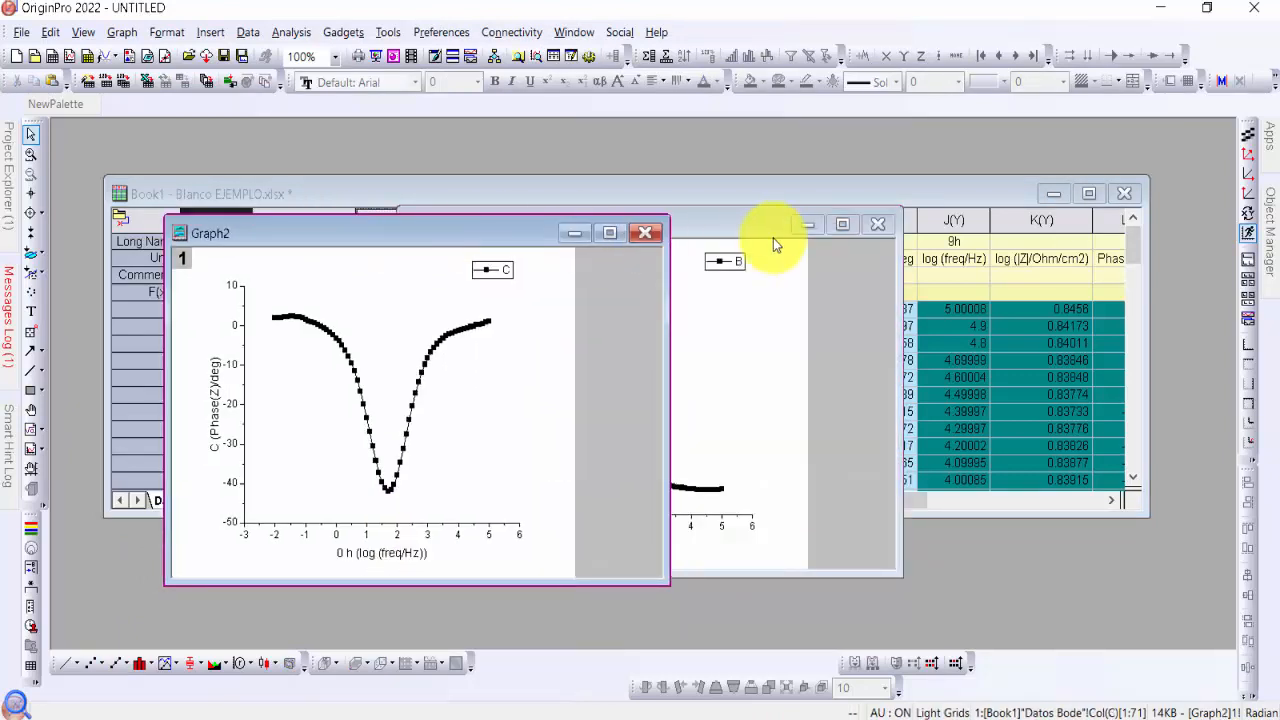
pyautogui.moveTo(740, 226); pyautogui.dragTo(963, 228)
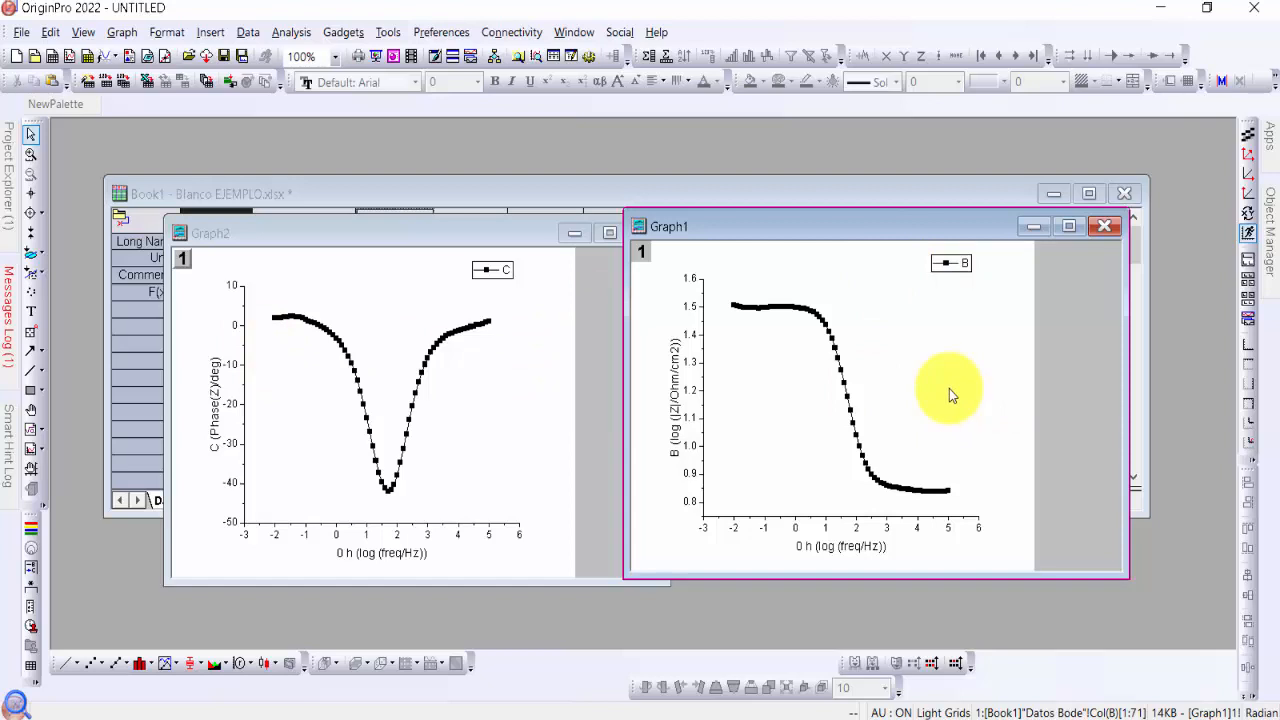
# Delete both the phase graph and the impedance graph
pyautogui.click(519, 240)
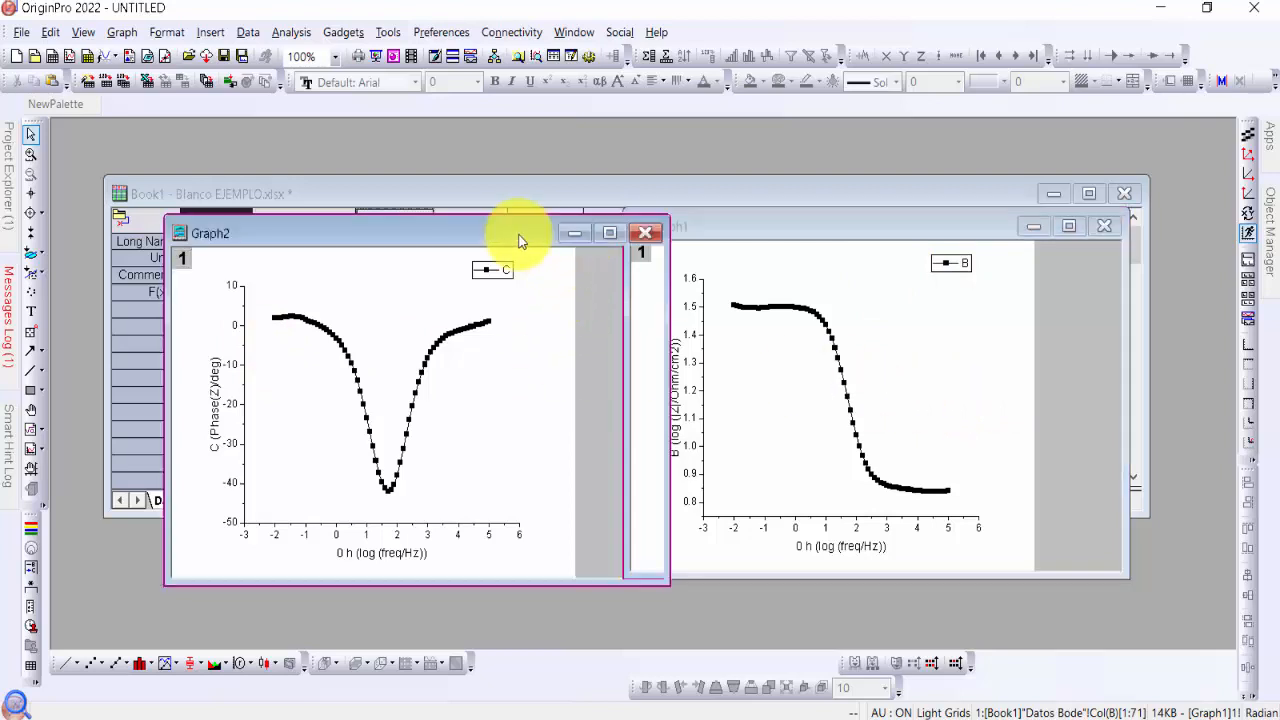
pyautogui.click(646, 233)
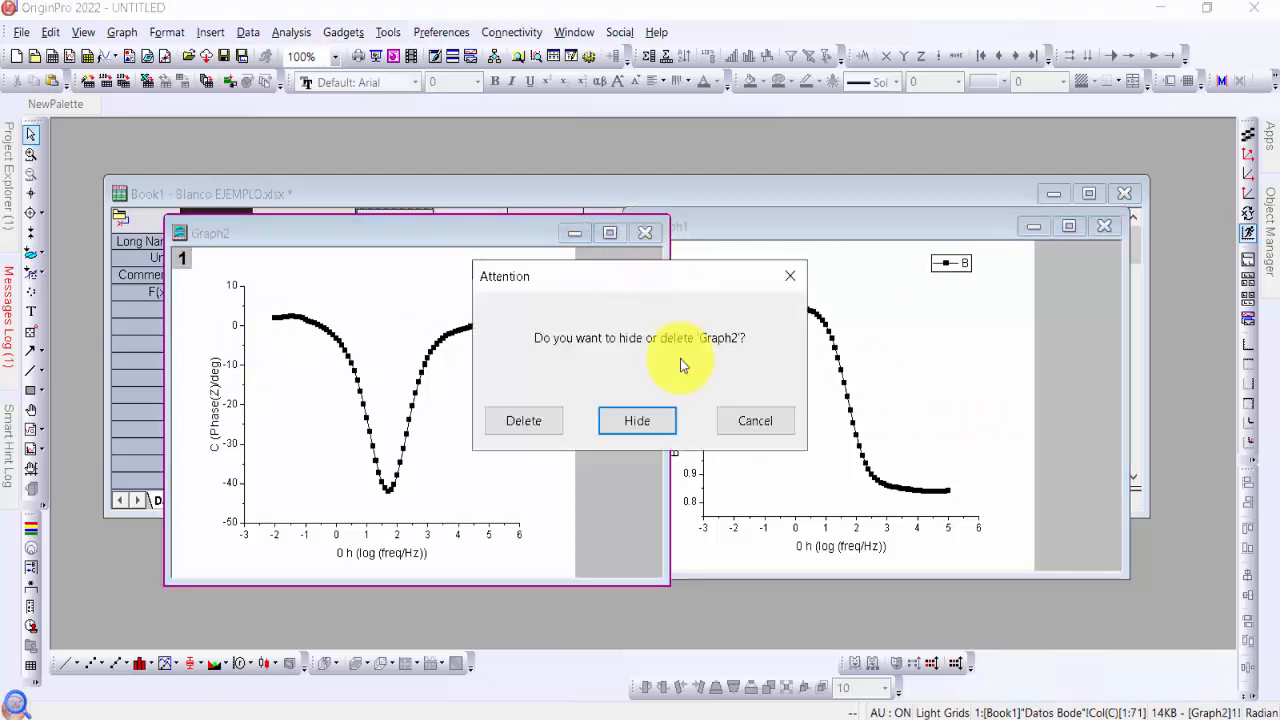
pyautogui.click(532, 420)
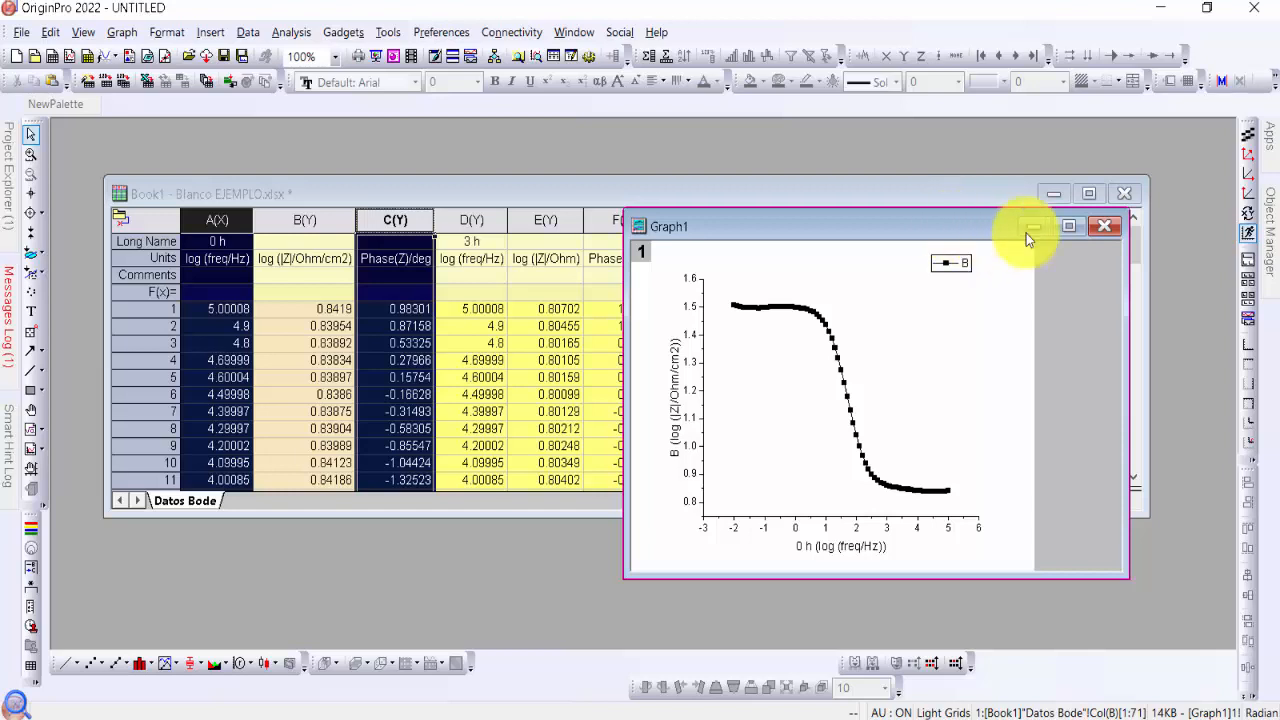
pyautogui.click(1104, 227)
pyautogui.click(522, 421)
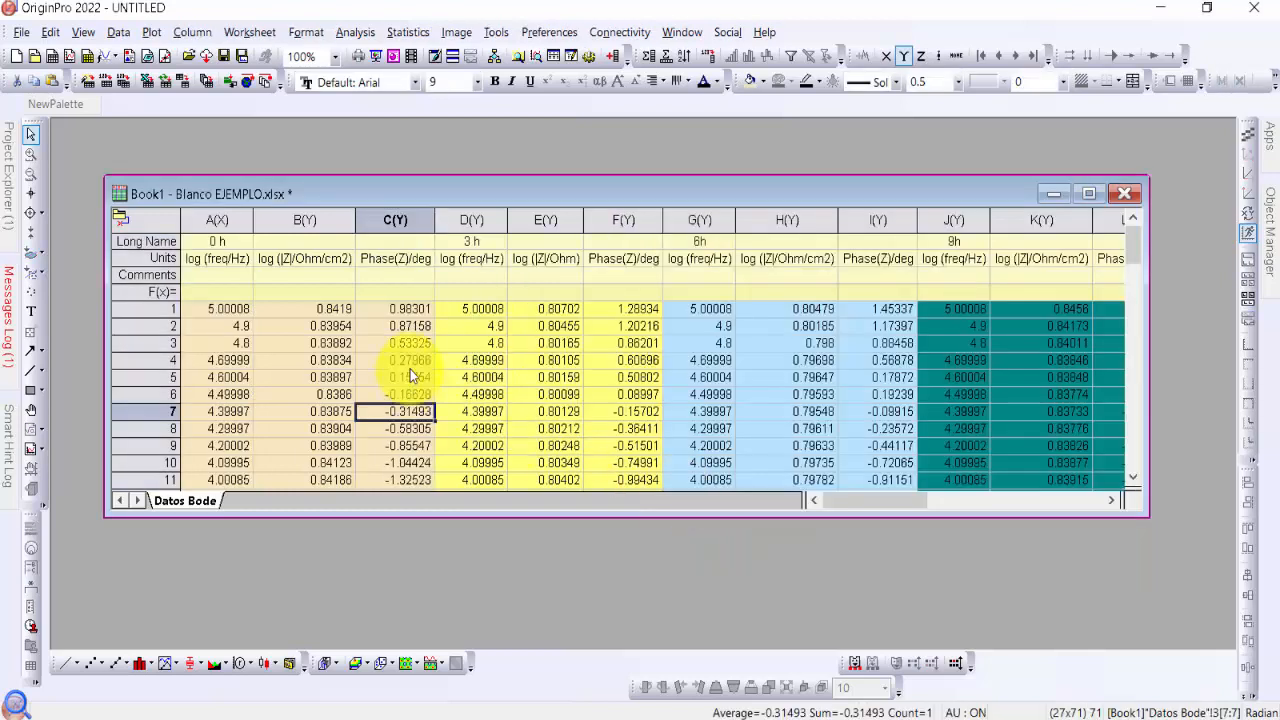
# Set the 3 h log (freq/Hz) column D as an X column
pyautogui.click(412, 362)
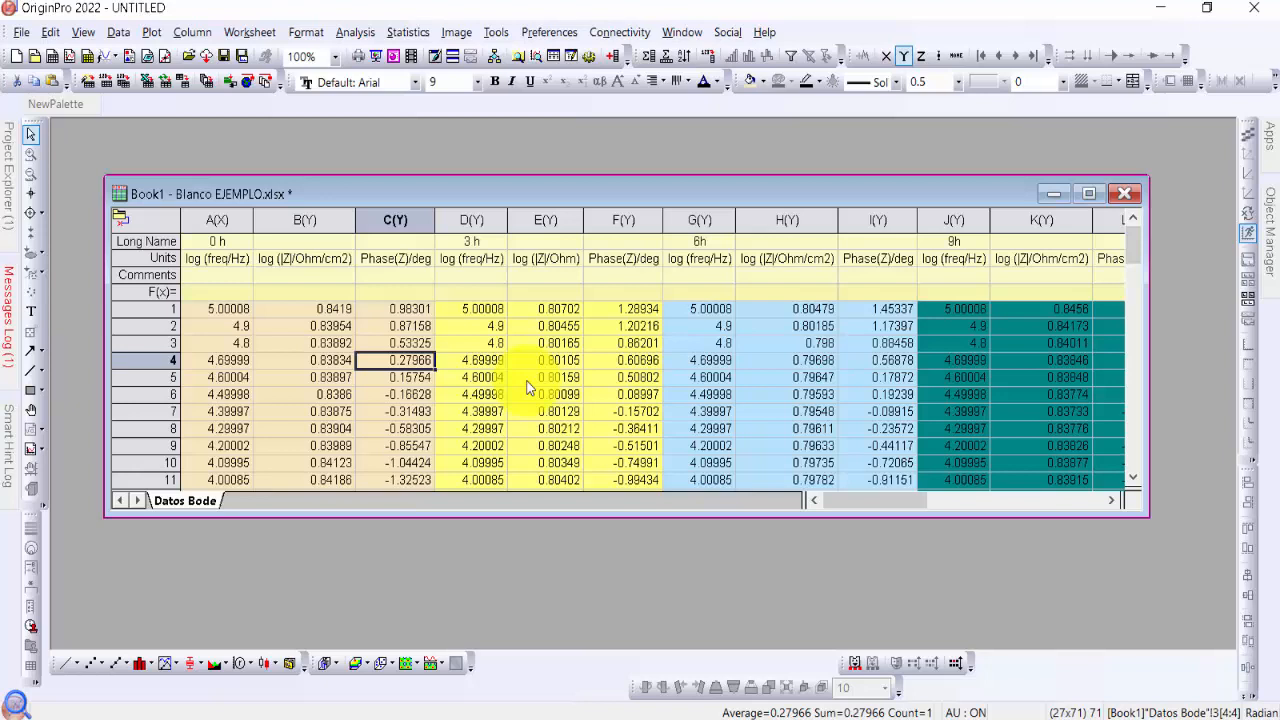
pyautogui.click(218, 219)
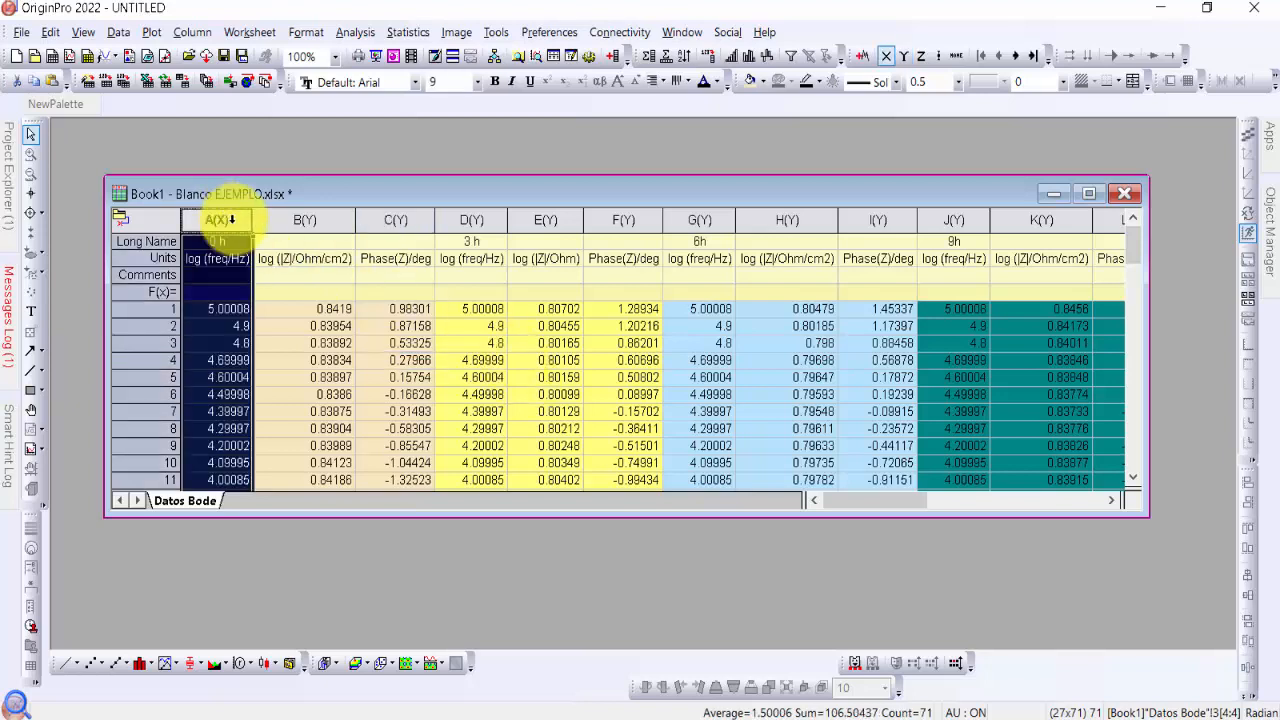
pyautogui.click(471, 220)
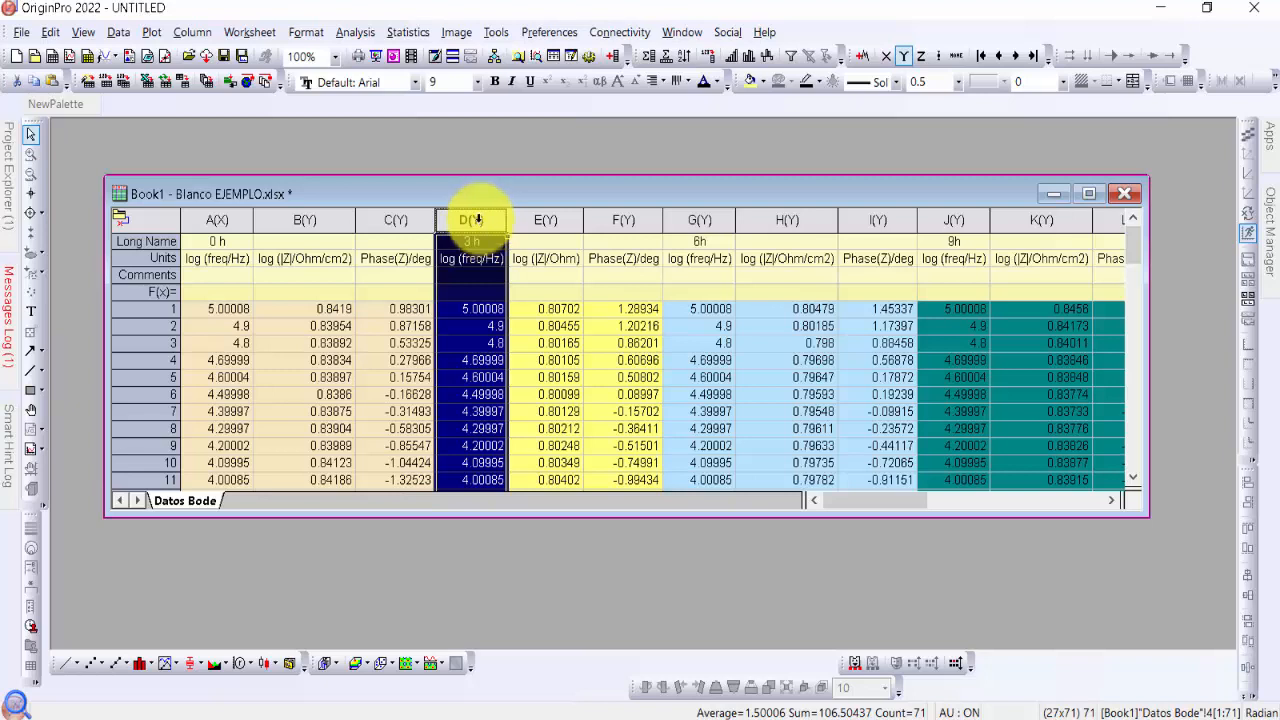
pyautogui.rightClick(477, 219)
pyautogui.moveTo(629, 212)
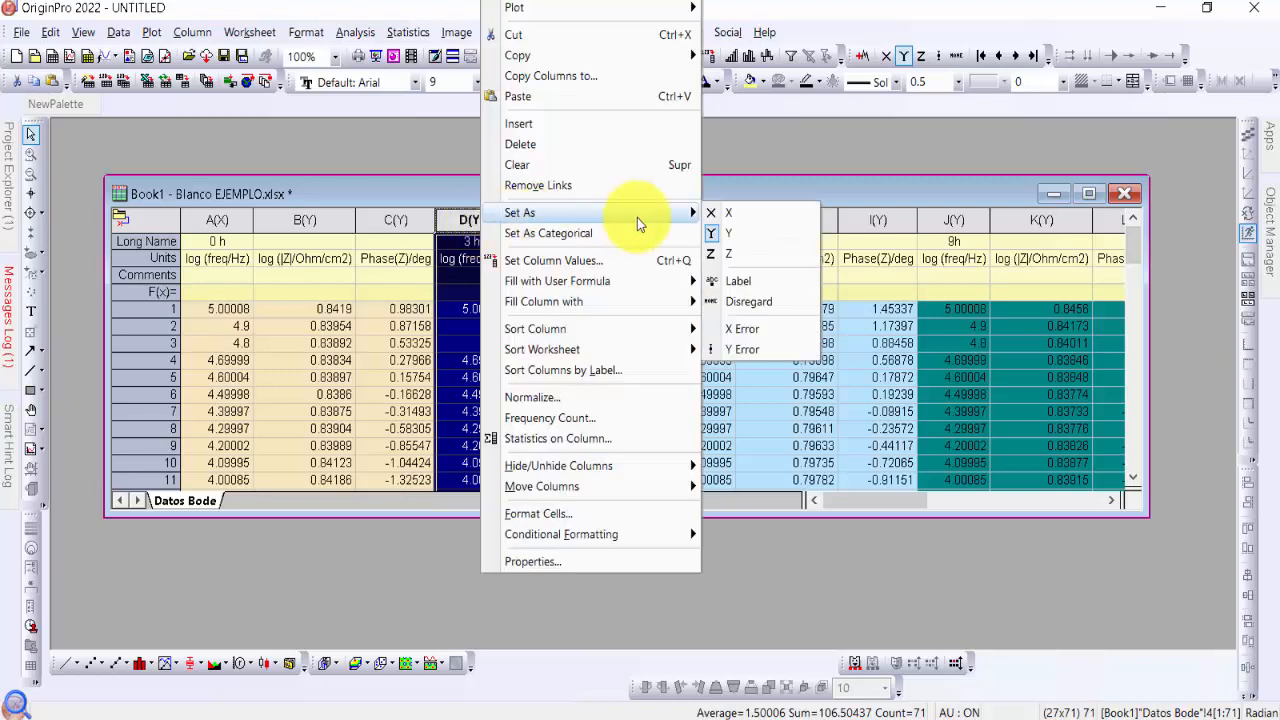
pyautogui.click(747, 214)
# Set the 6 h log (freq/Hz) column G as an X column
pyautogui.click(703, 219)
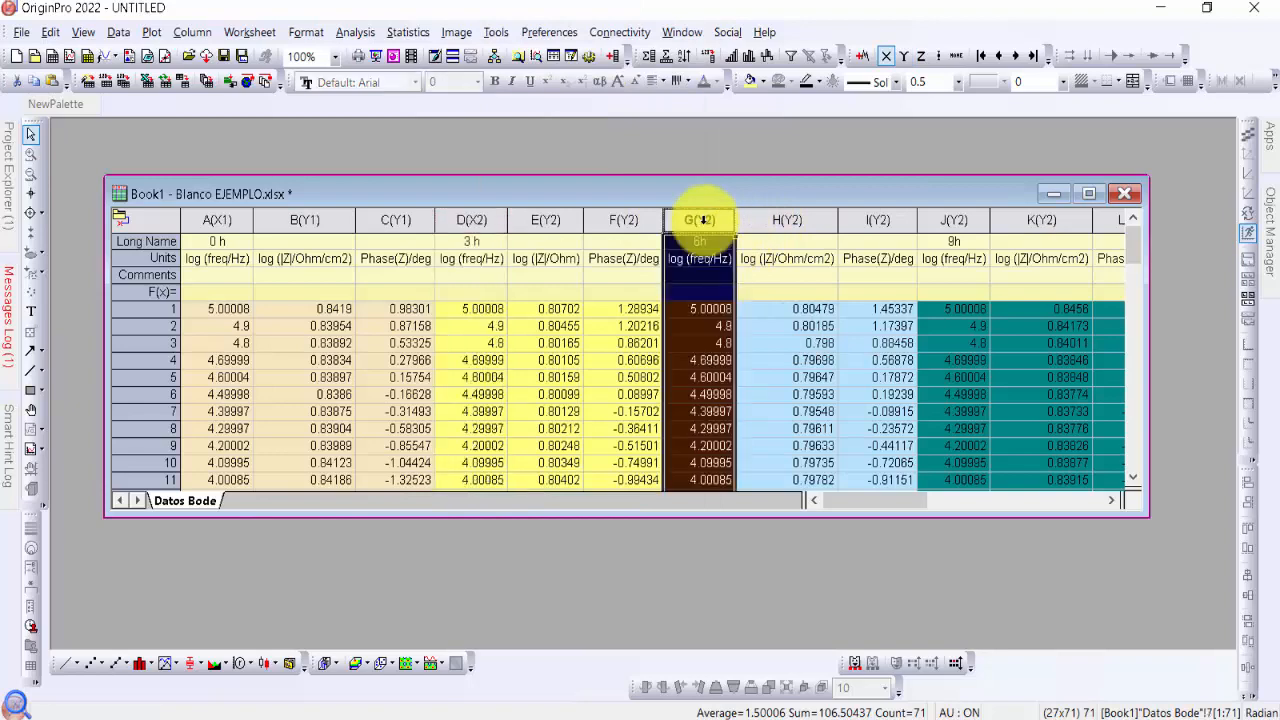
pyautogui.rightClick(703, 219)
pyautogui.moveTo(808, 213)
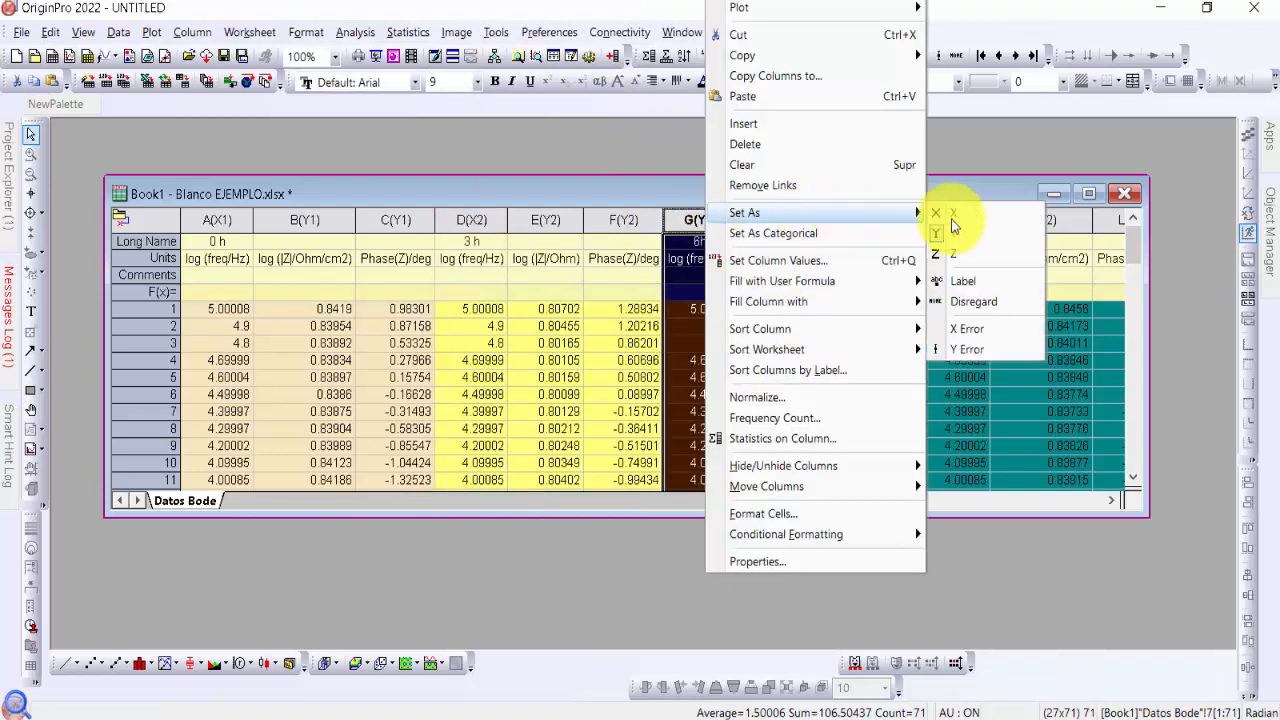
pyautogui.click(999, 213)
# Set the 9 h log (freq/Hz) column J as an X column
pyautogui.click(1112, 500)
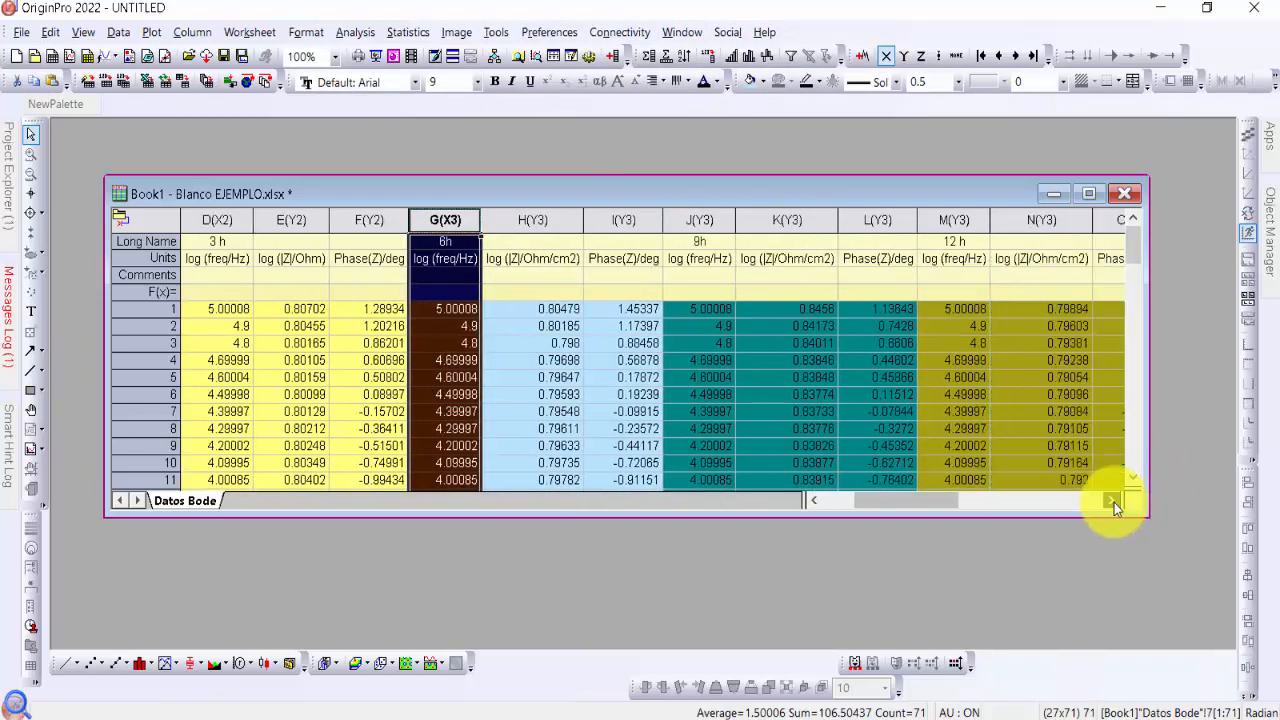
pyautogui.click(547, 219)
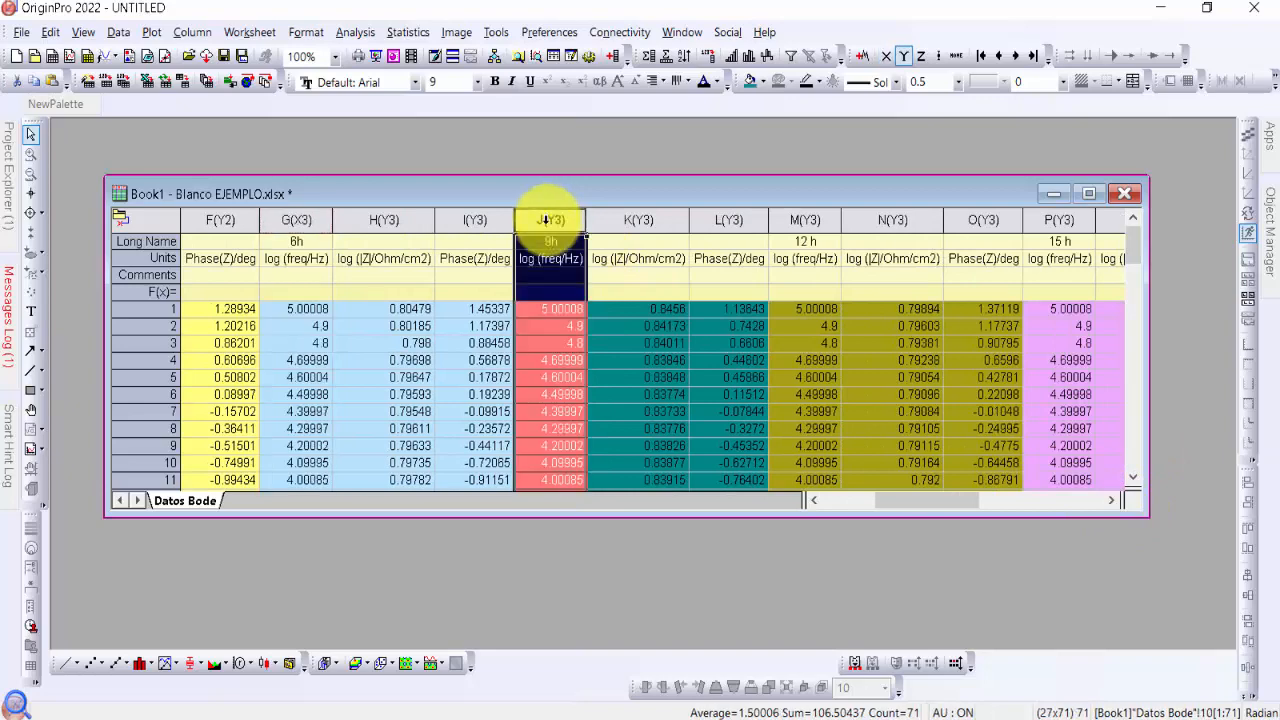
pyautogui.rightClick(549, 219)
pyautogui.moveTo(711, 212)
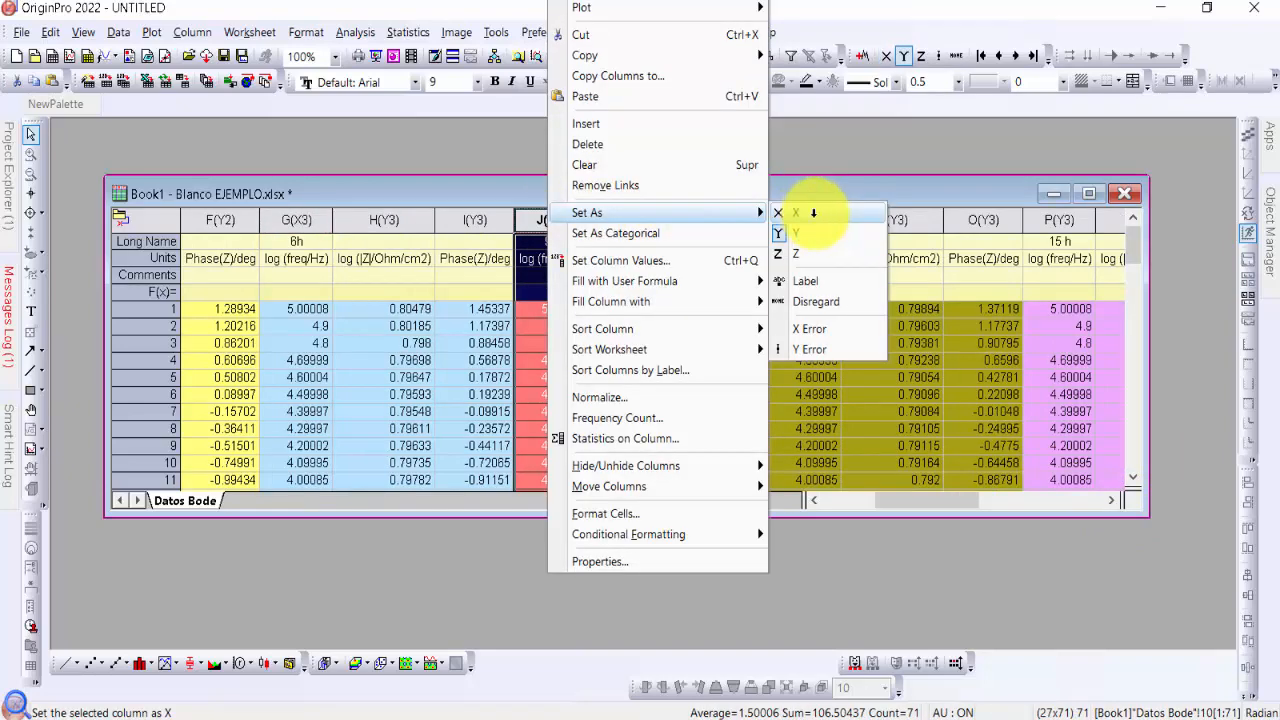
pyautogui.click(811, 212)
# Set the 12 h log (freq/Hz) column M as an X column
pyautogui.click(812, 219)
pyautogui.rightClick(812, 219)
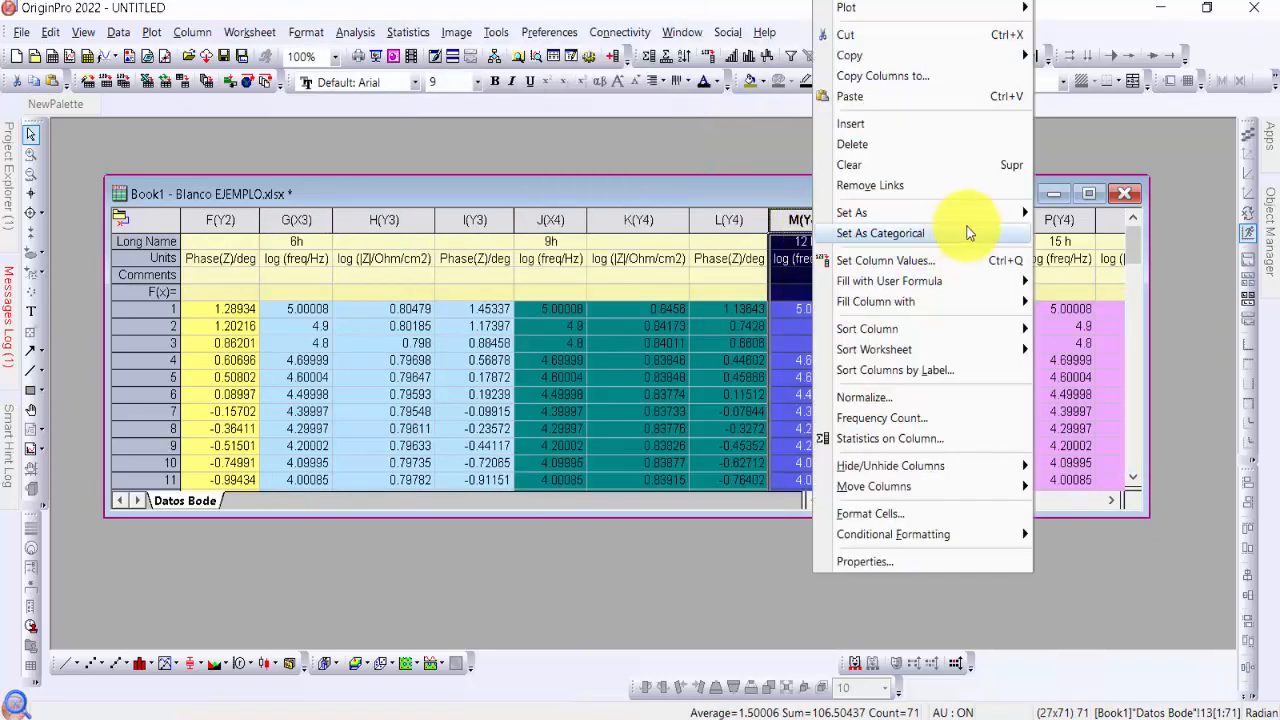
pyautogui.moveTo(977, 214)
pyautogui.click(1050, 212)
# Set the 15 h log (freq/Hz) column P as an X column
pyautogui.click(1110, 500)
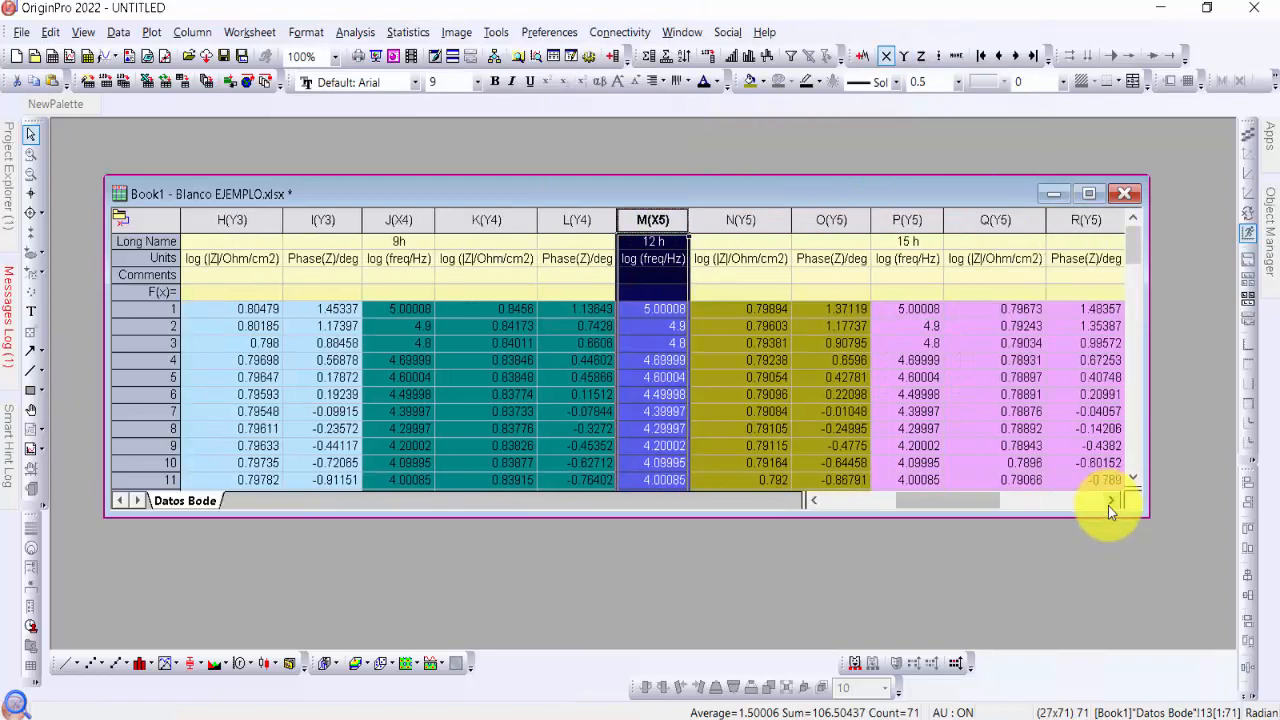
pyautogui.click(1110, 500)
pyautogui.click(1110, 500)
pyautogui.click(565, 222)
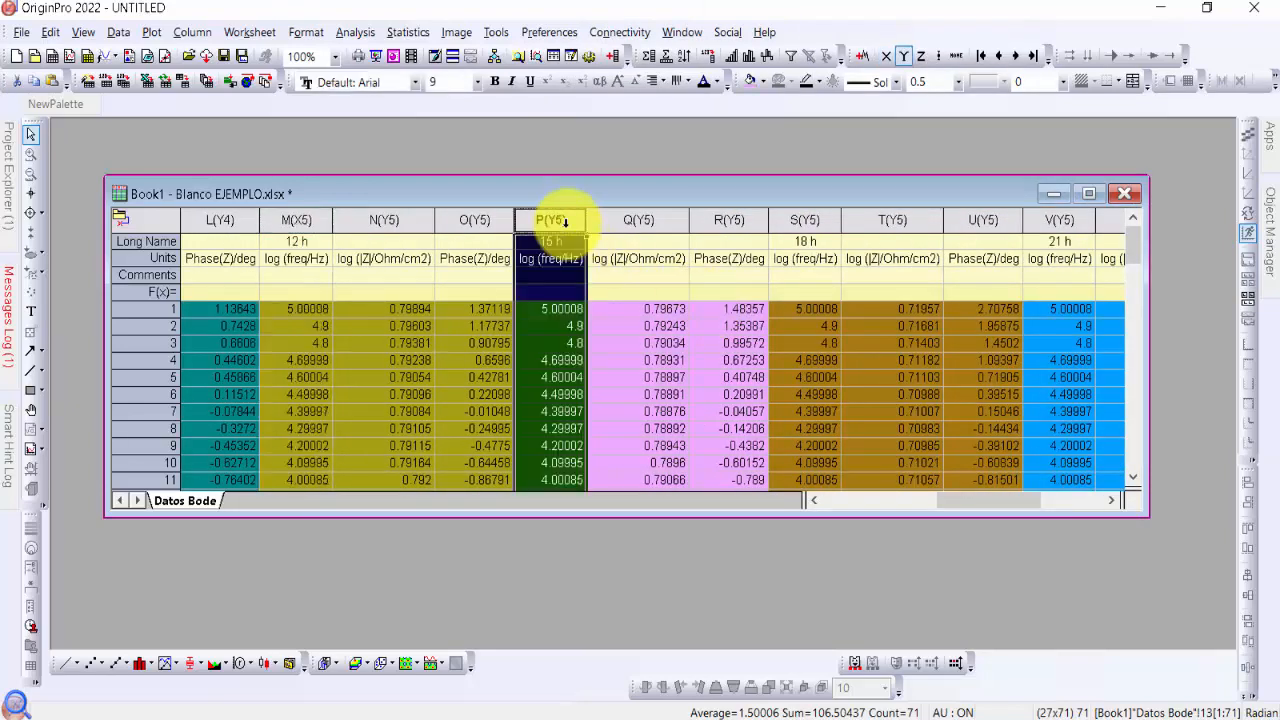
pyautogui.rightClick(565, 222)
pyautogui.moveTo(757, 209)
pyautogui.click(828, 211)
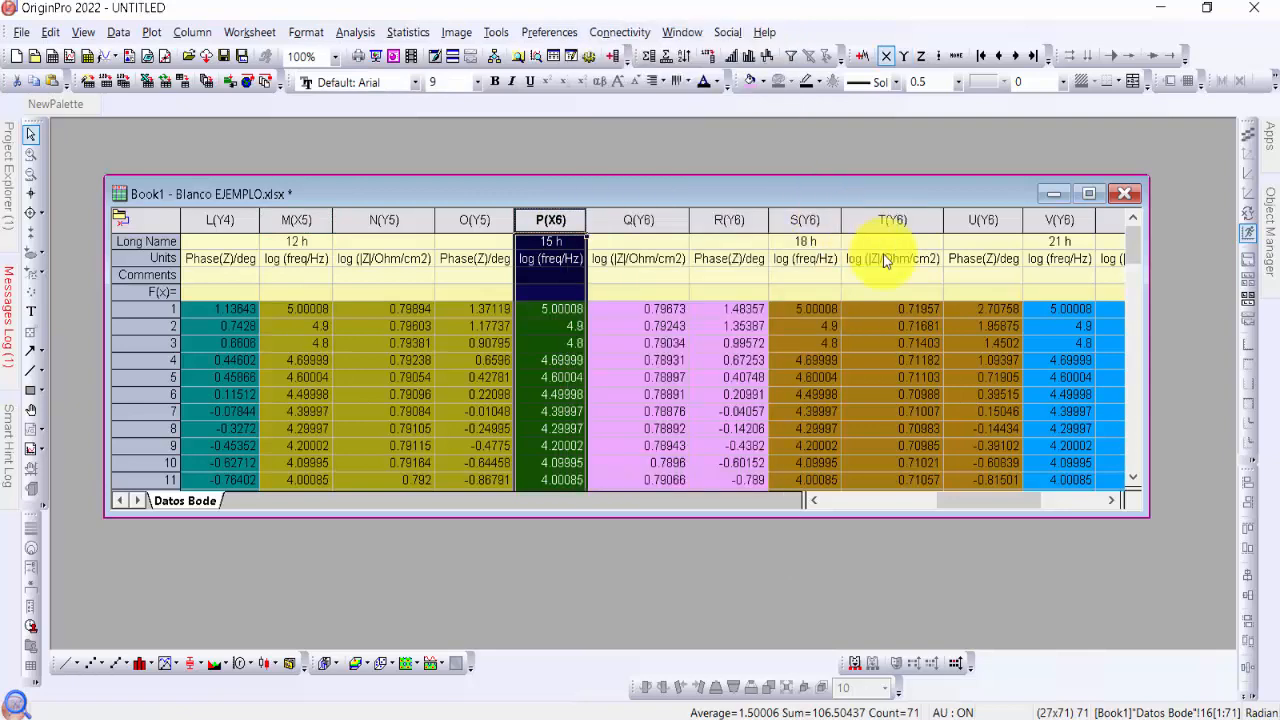
# Set the 18 h log (freq/Hz) column S as an X column
pyautogui.click(812, 220)
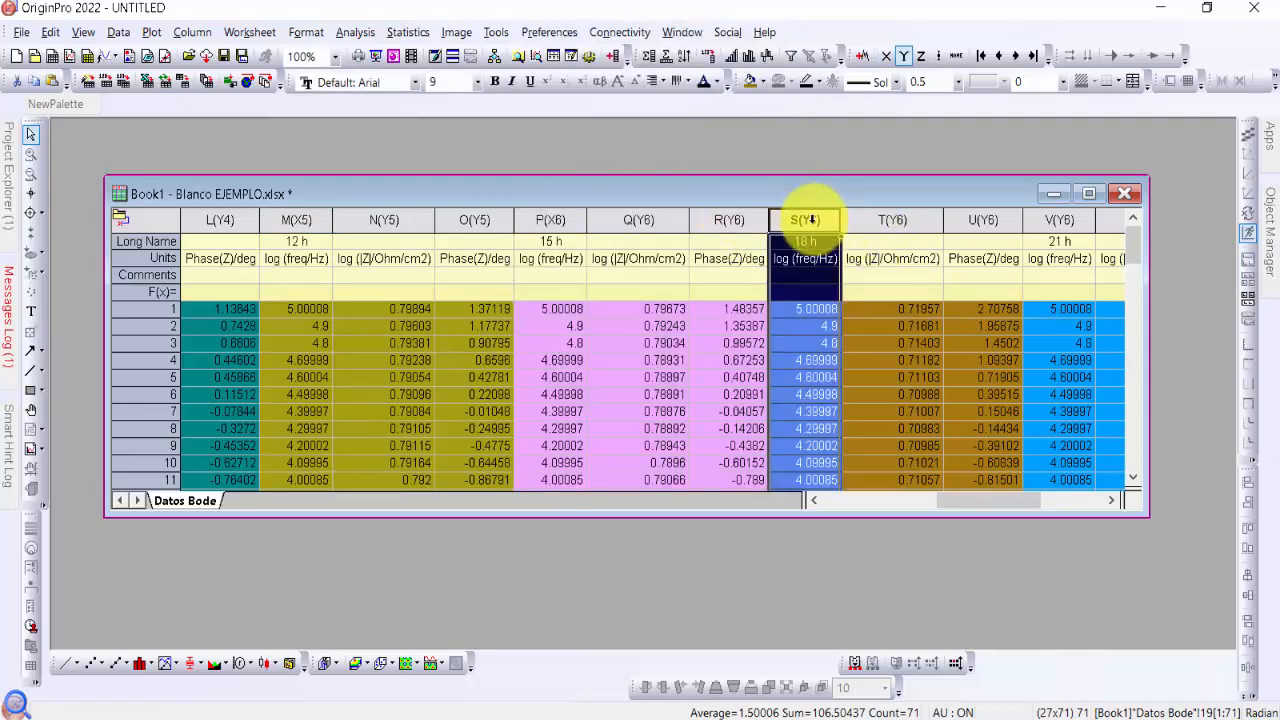
pyautogui.rightClick(812, 220)
pyautogui.moveTo(999, 211)
pyautogui.click(1067, 211)
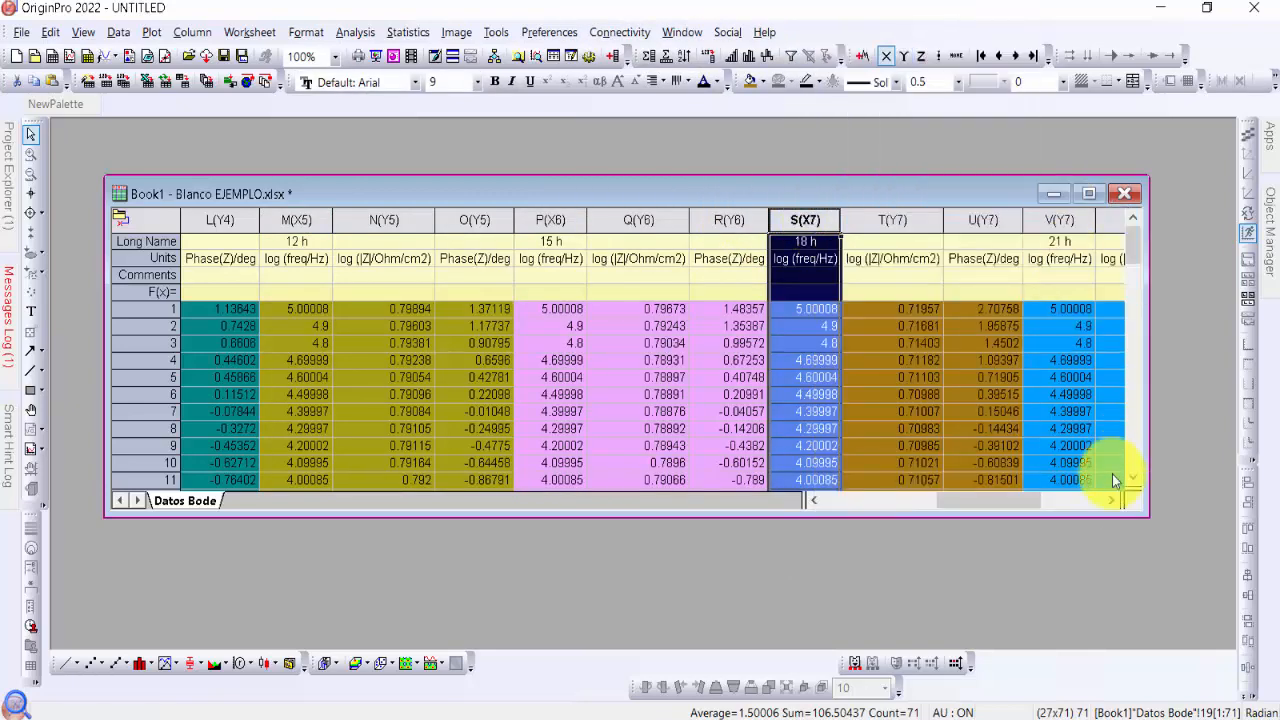
# Set the 21 h log (freq/Hz) column V as an X column
pyautogui.click(1111, 500)
pyautogui.click(652, 220)
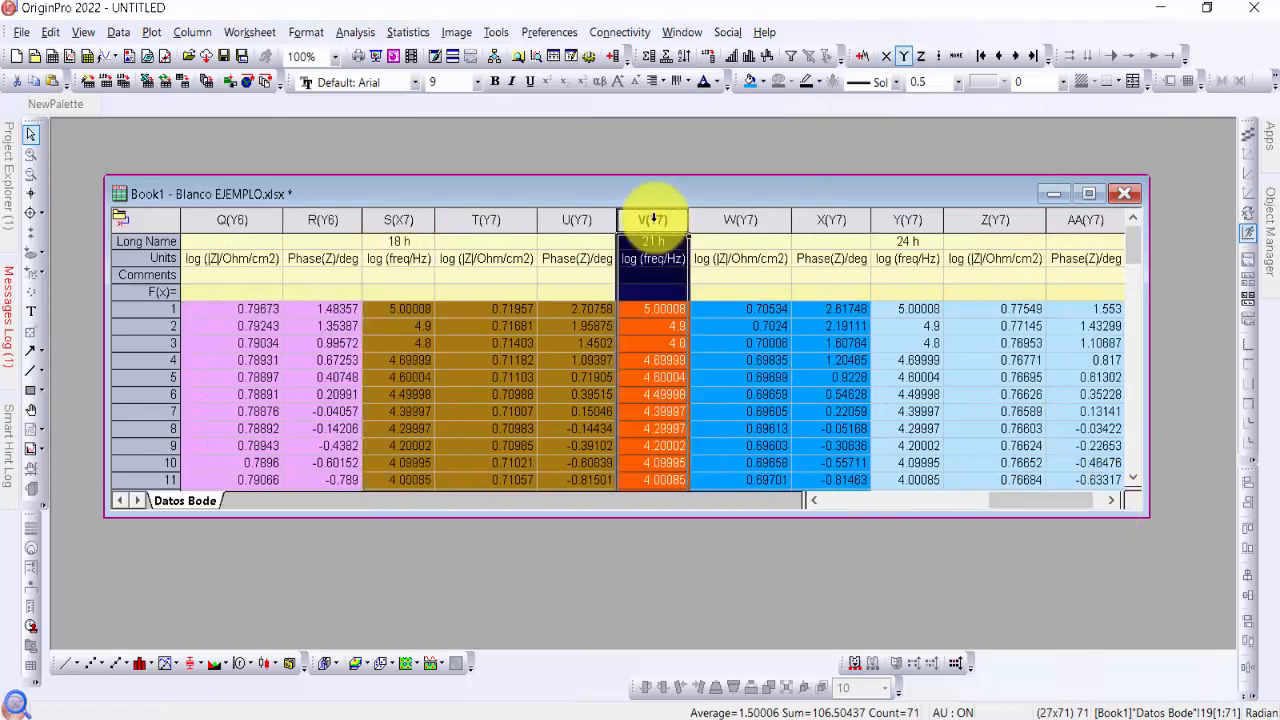
pyautogui.rightClick(652, 220)
pyautogui.moveTo(829, 214)
pyautogui.click(900, 214)
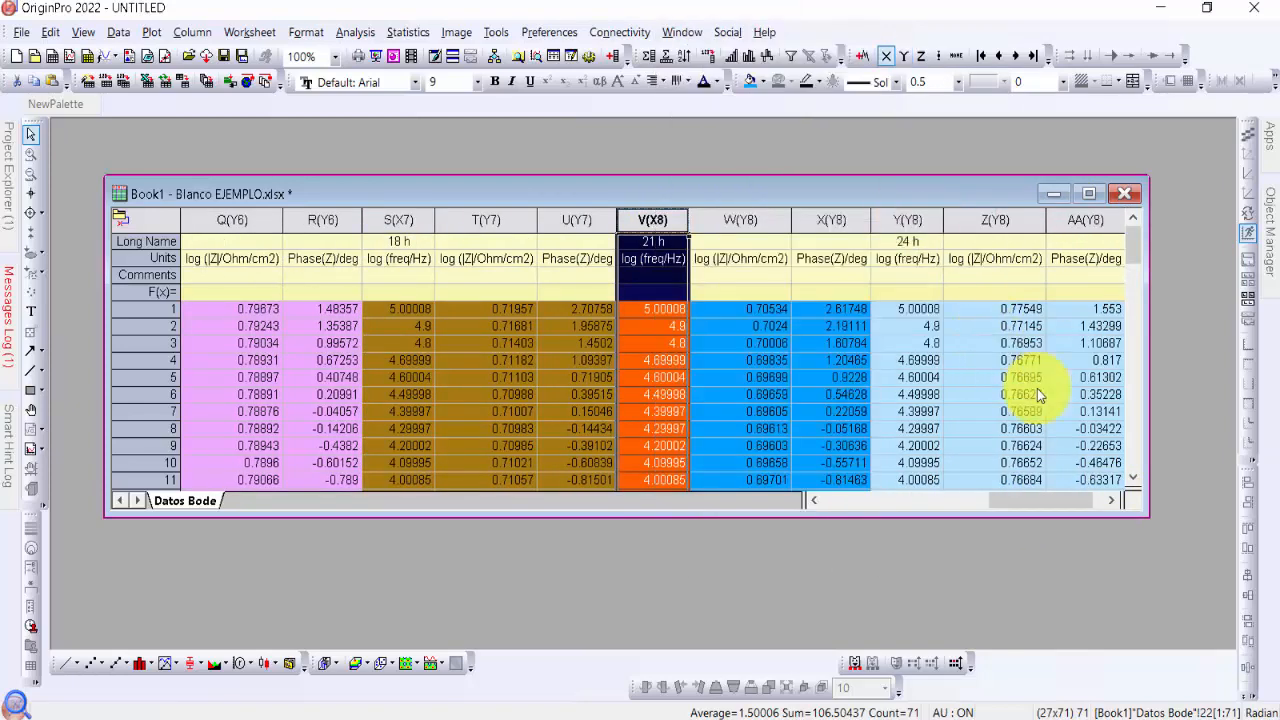
# Set the 24 h log (freq/Hz) column Y as an X column
pyautogui.click(1111, 500)
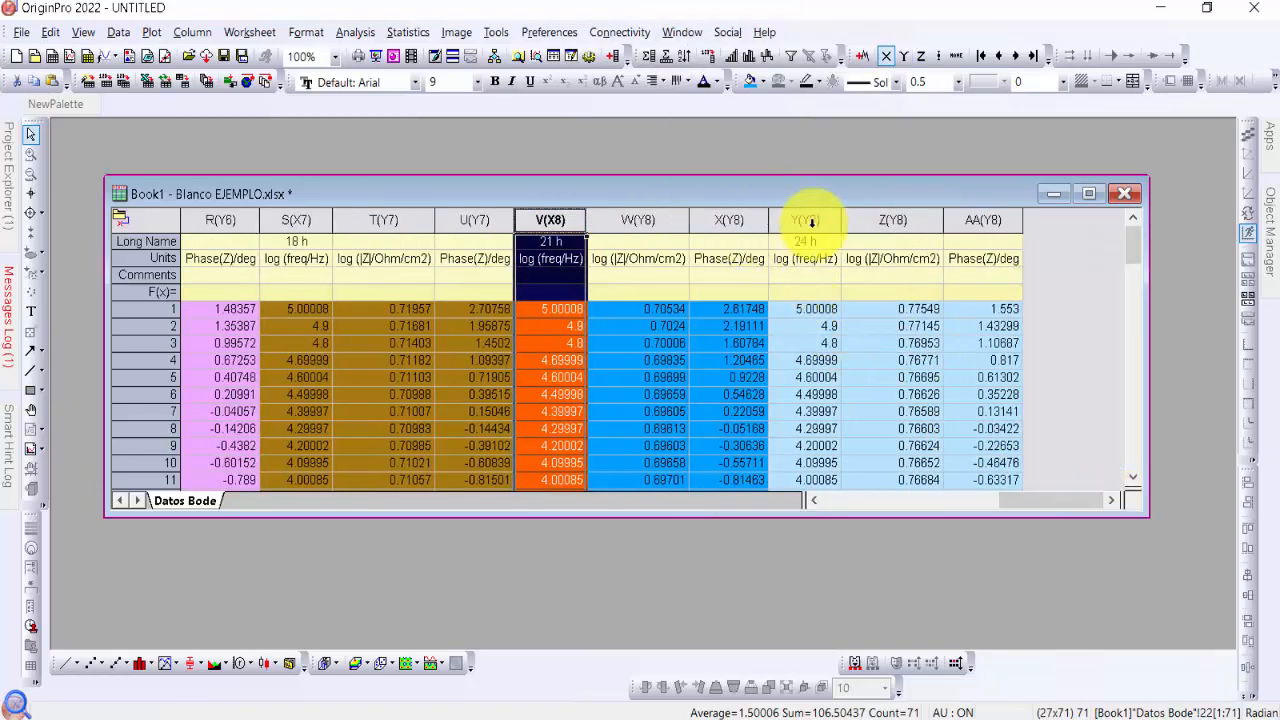
pyautogui.click(811, 221)
pyautogui.rightClick(811, 221)
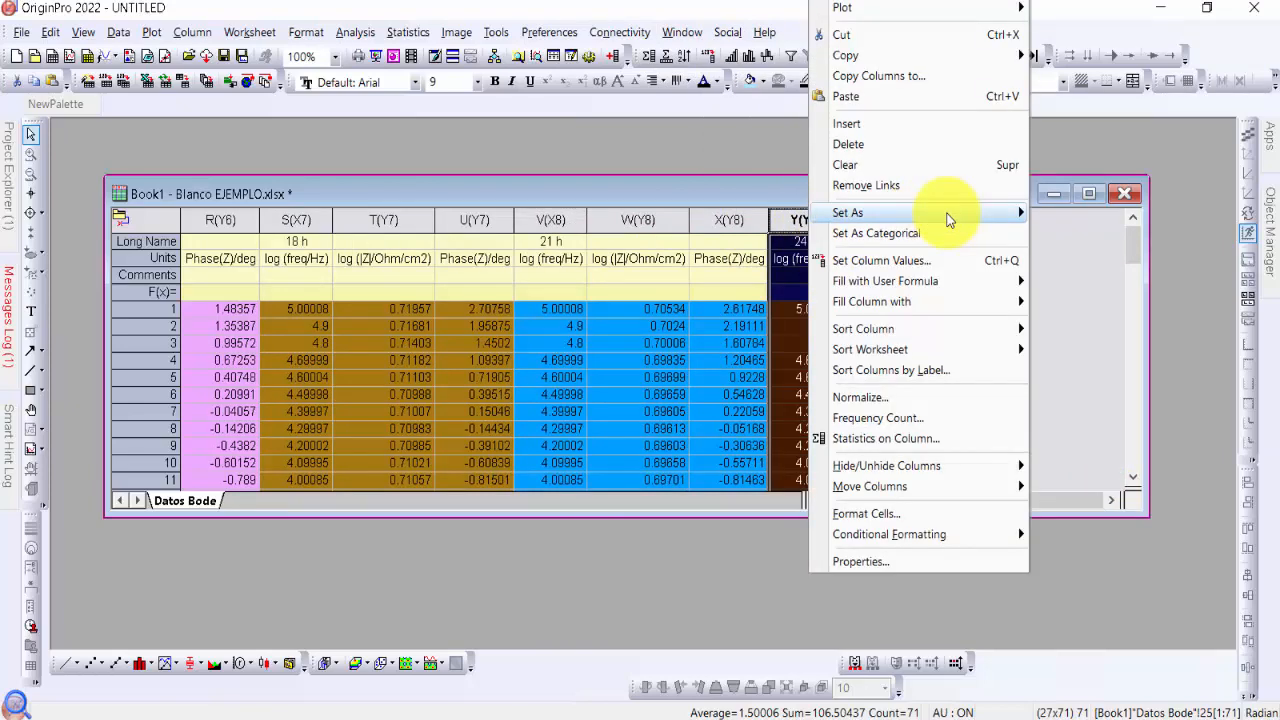
pyautogui.moveTo(950, 215)
pyautogui.click(1064, 222)
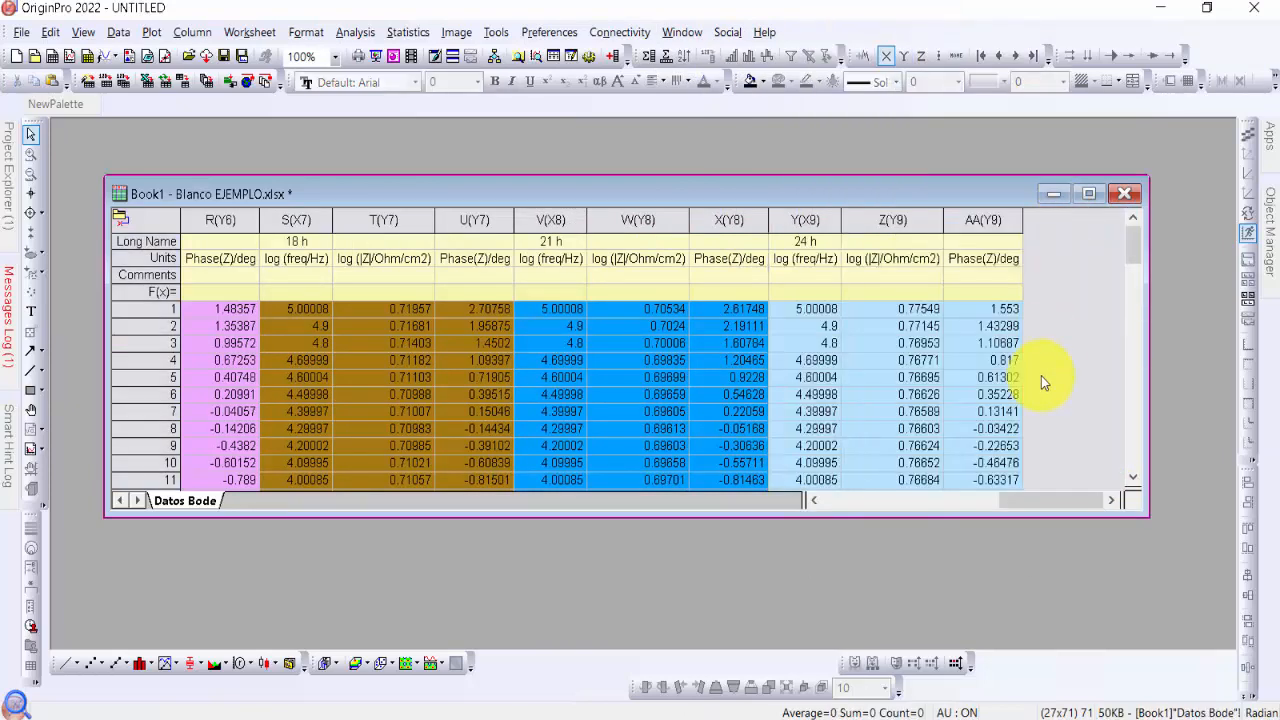
# Select the log frequency and log |Z| columns of 0 h, 3 h and 6 h together: A, B, D, E, G and H
pyautogui.moveTo(1043, 502); pyautogui.dragTo(785, 505)
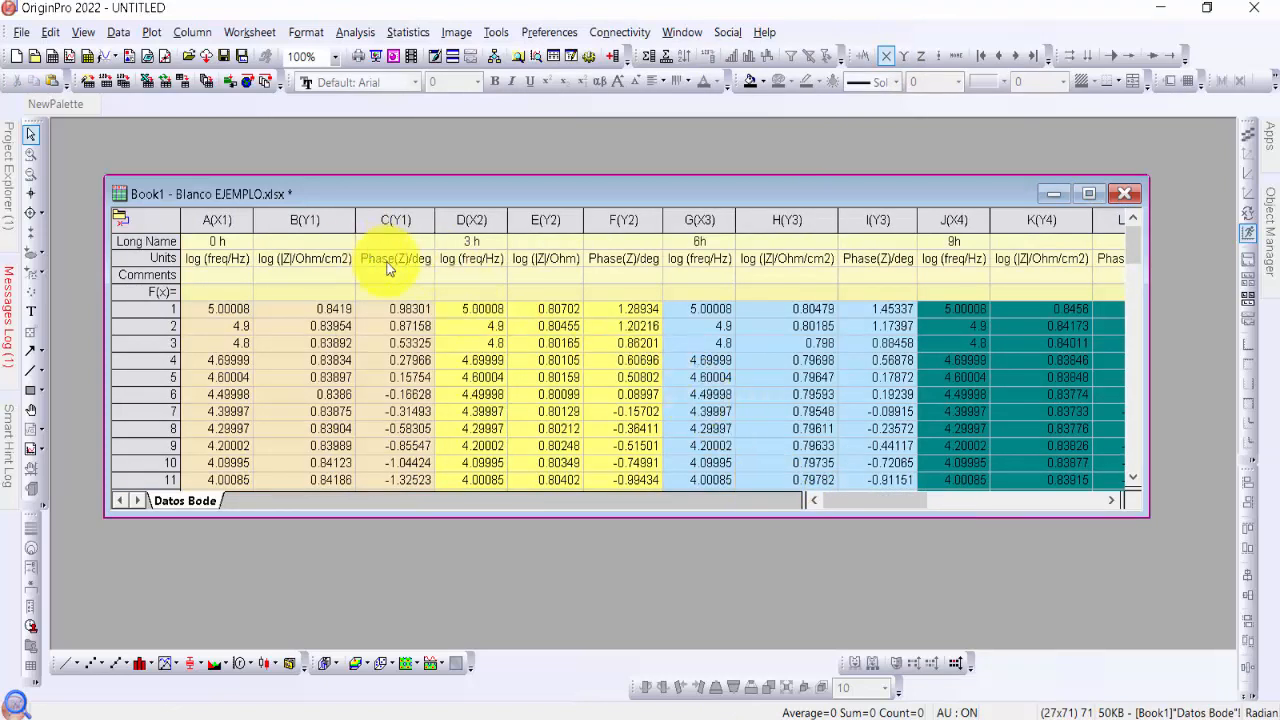
pyautogui.click(214, 218)
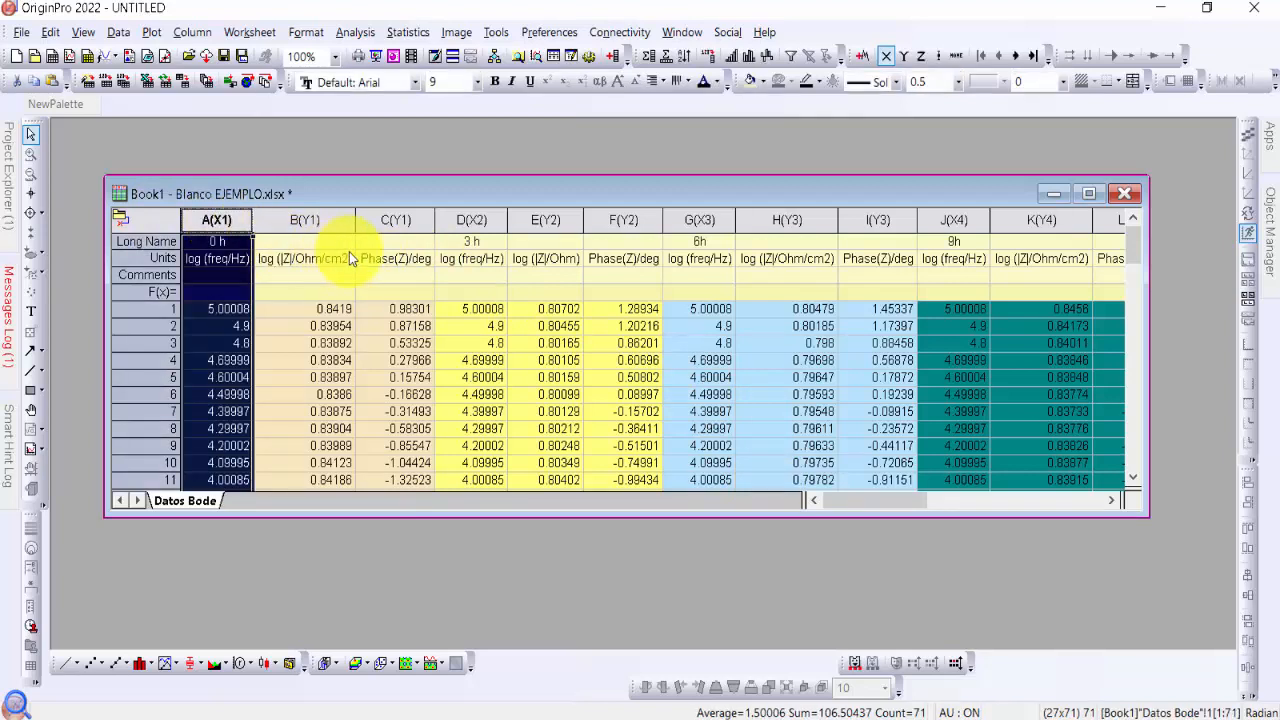
pyautogui.keyDown('ctrl'); pyautogui.click(320, 218); pyautogui.keyUp('ctrl')
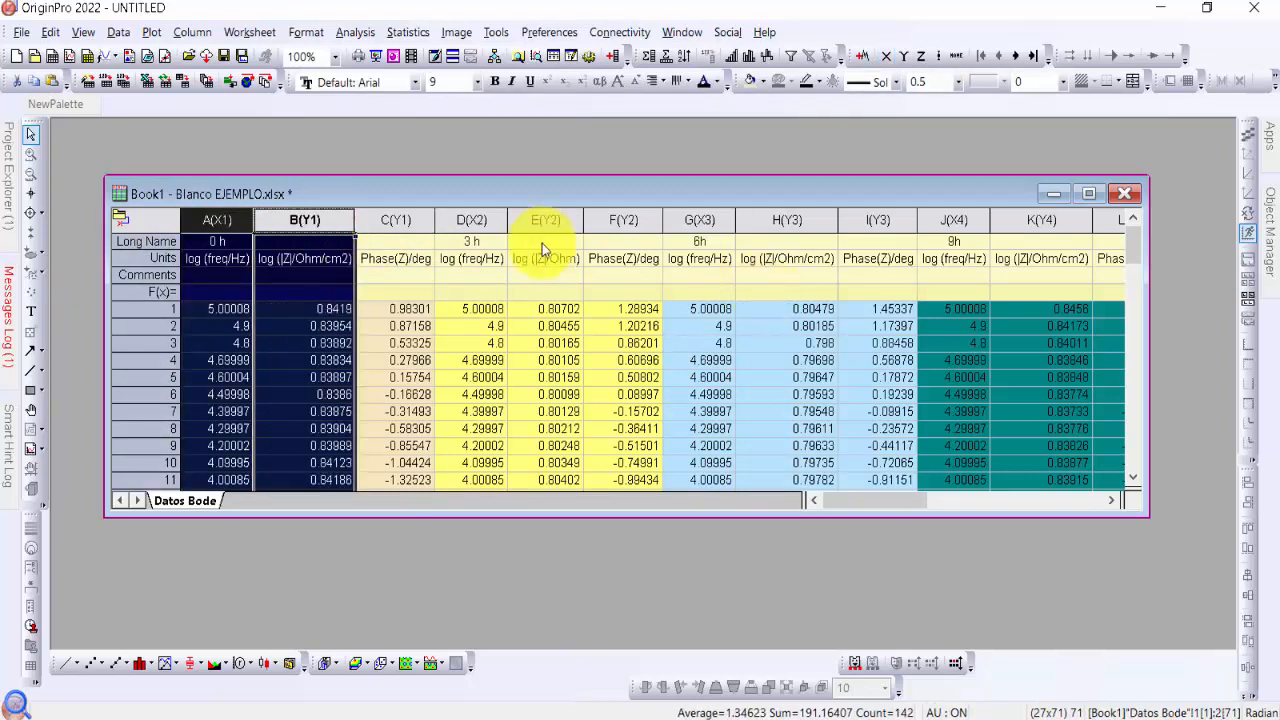
pyautogui.keyDown('ctrl'); pyautogui.click(480, 222); pyautogui.keyUp('ctrl')
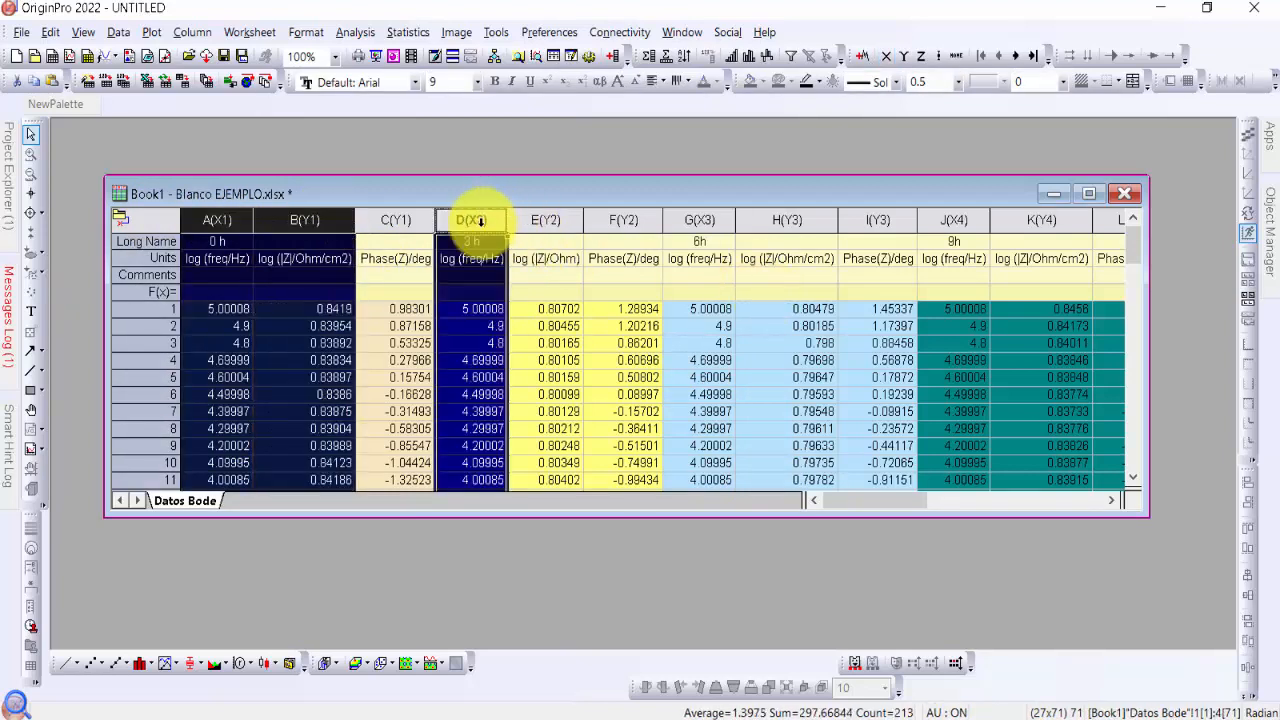
pyautogui.keyDown('ctrl'); pyautogui.click(551, 219); pyautogui.keyUp('ctrl')
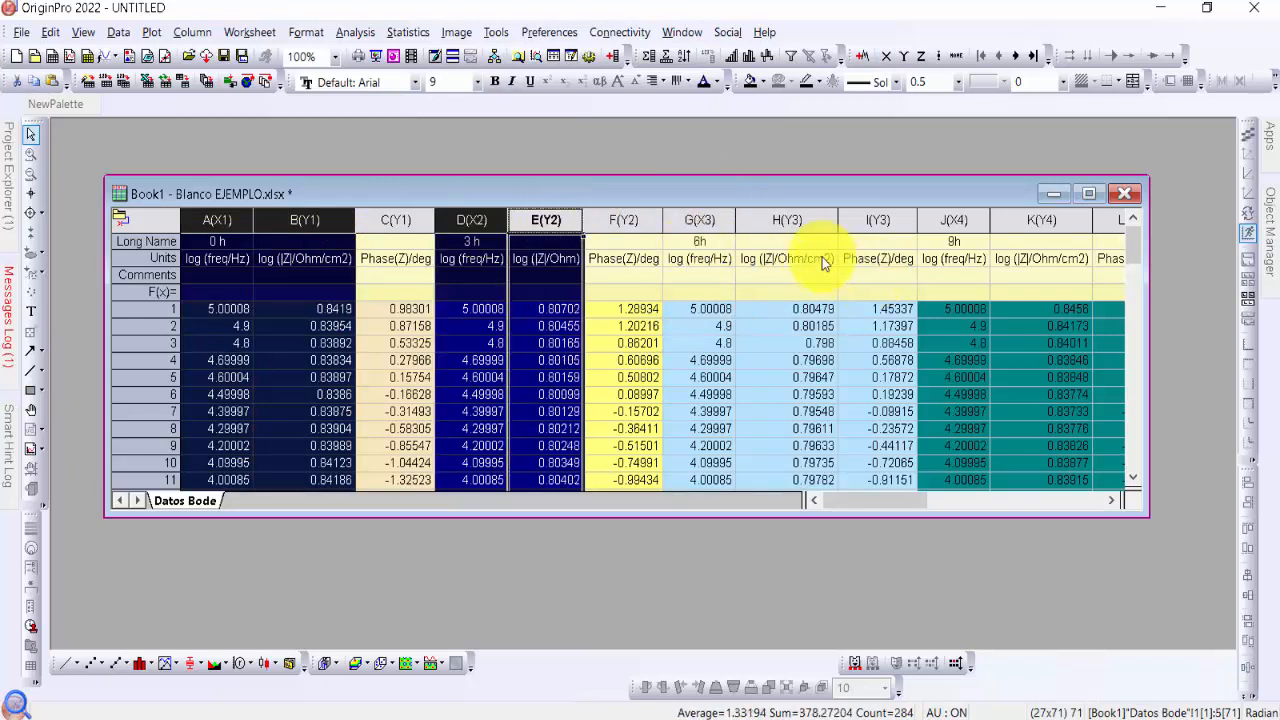
pyautogui.keyDown('ctrl'); pyautogui.click(700, 219); pyautogui.keyUp('ctrl')
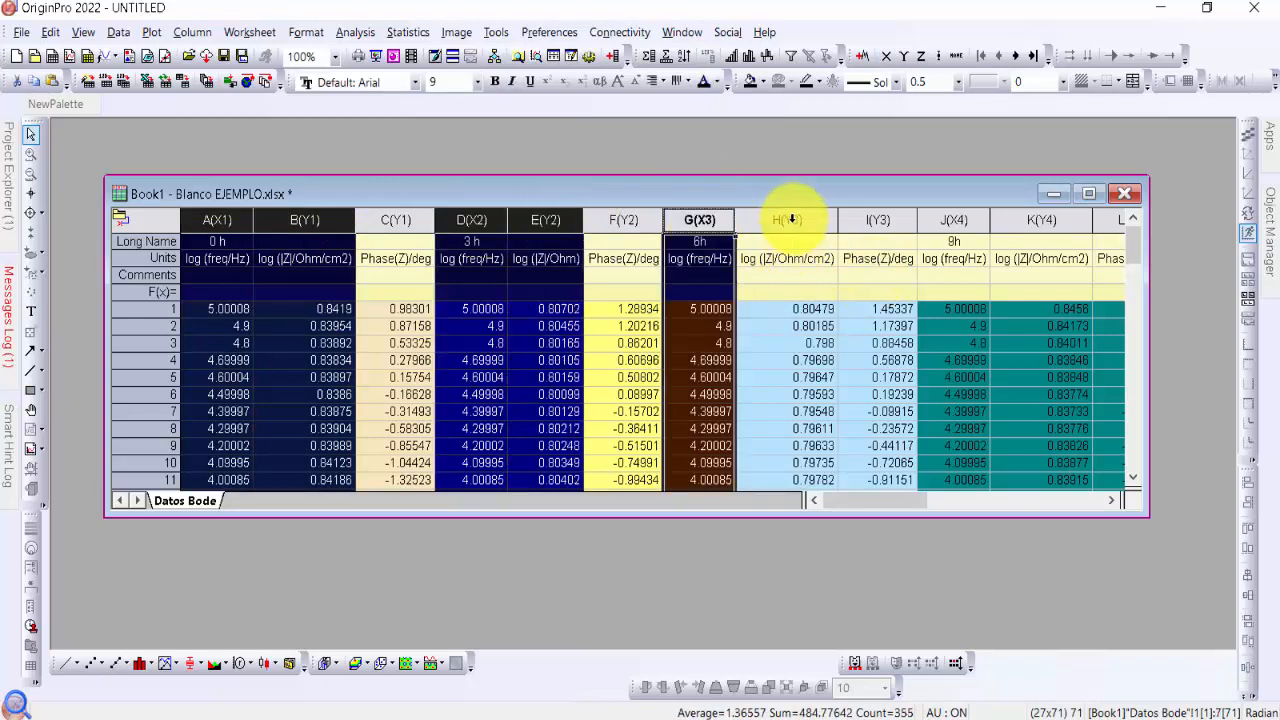
pyautogui.keyDown('ctrl'); pyautogui.click(791, 219); pyautogui.keyUp('ctrl')
# Add the 9 h and 12 h log frequency and log |Z| columns J, K, M and N to the selection
pyautogui.moveTo(905, 505); pyautogui.dragTo(966, 500)
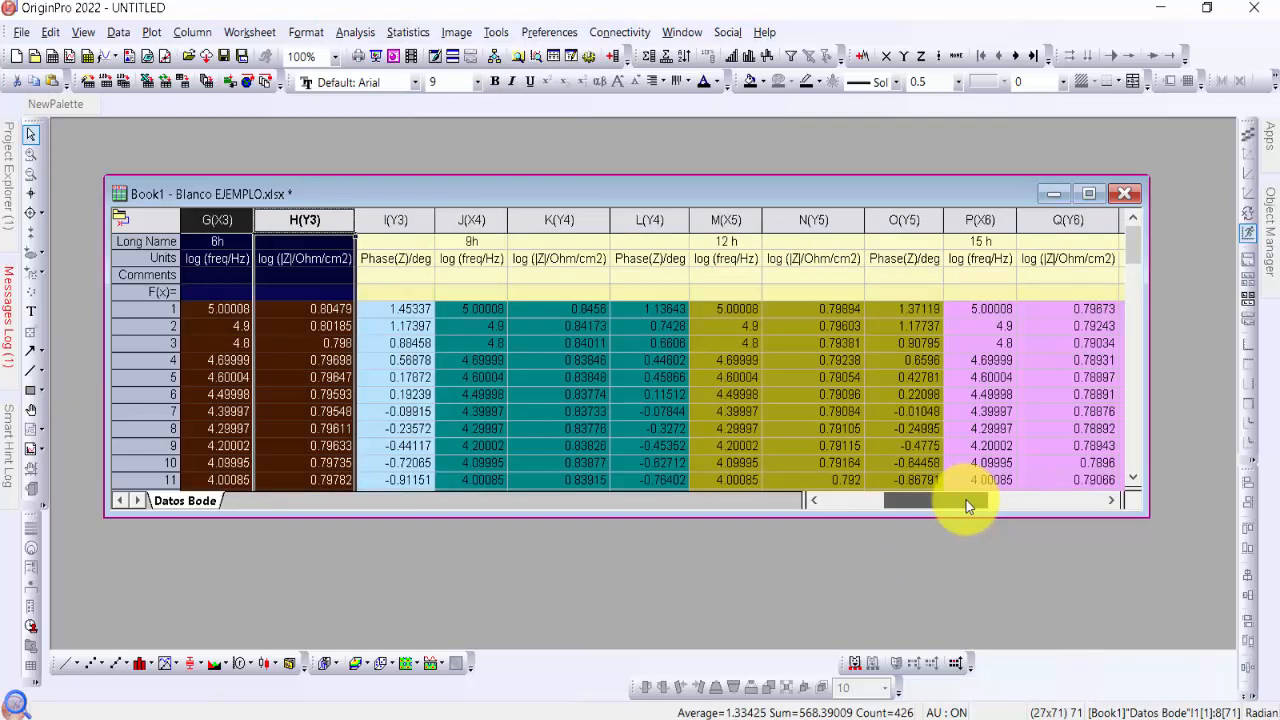
pyautogui.keyDown('ctrl'); pyautogui.click(486, 218); pyautogui.keyUp('ctrl')
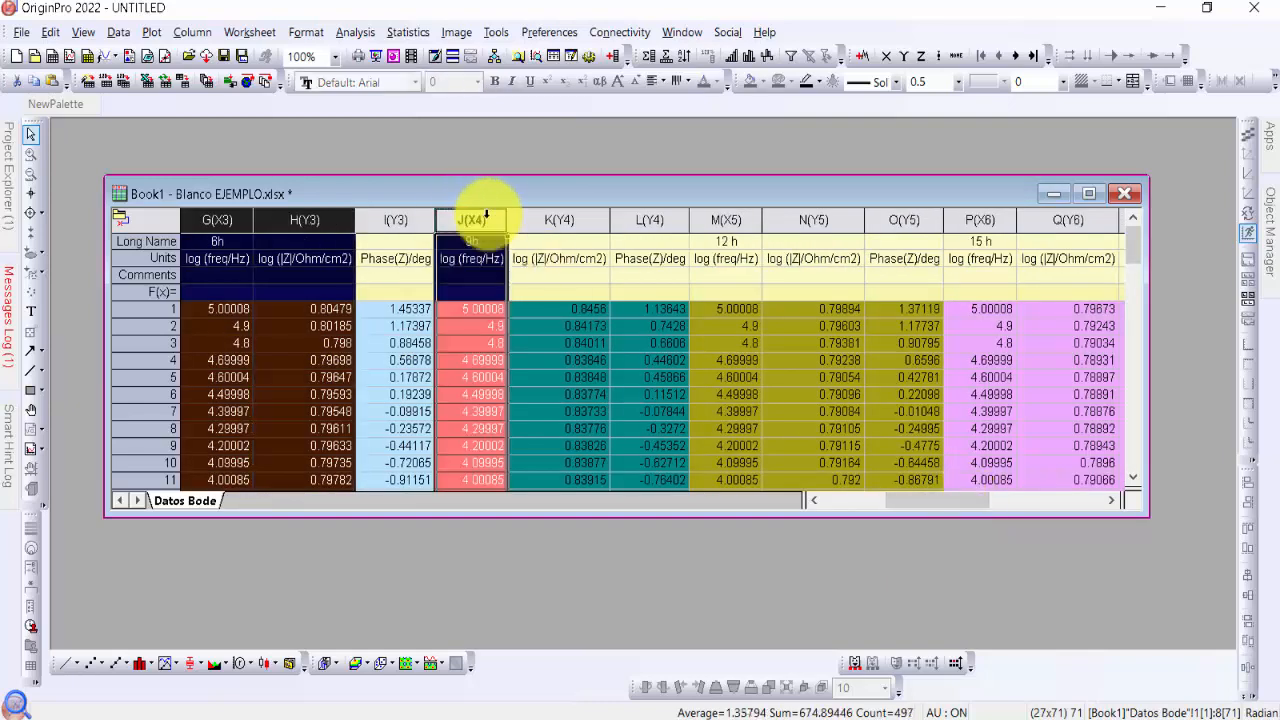
pyautogui.keyDown('ctrl'); pyautogui.click(557, 219); pyautogui.keyUp('ctrl')
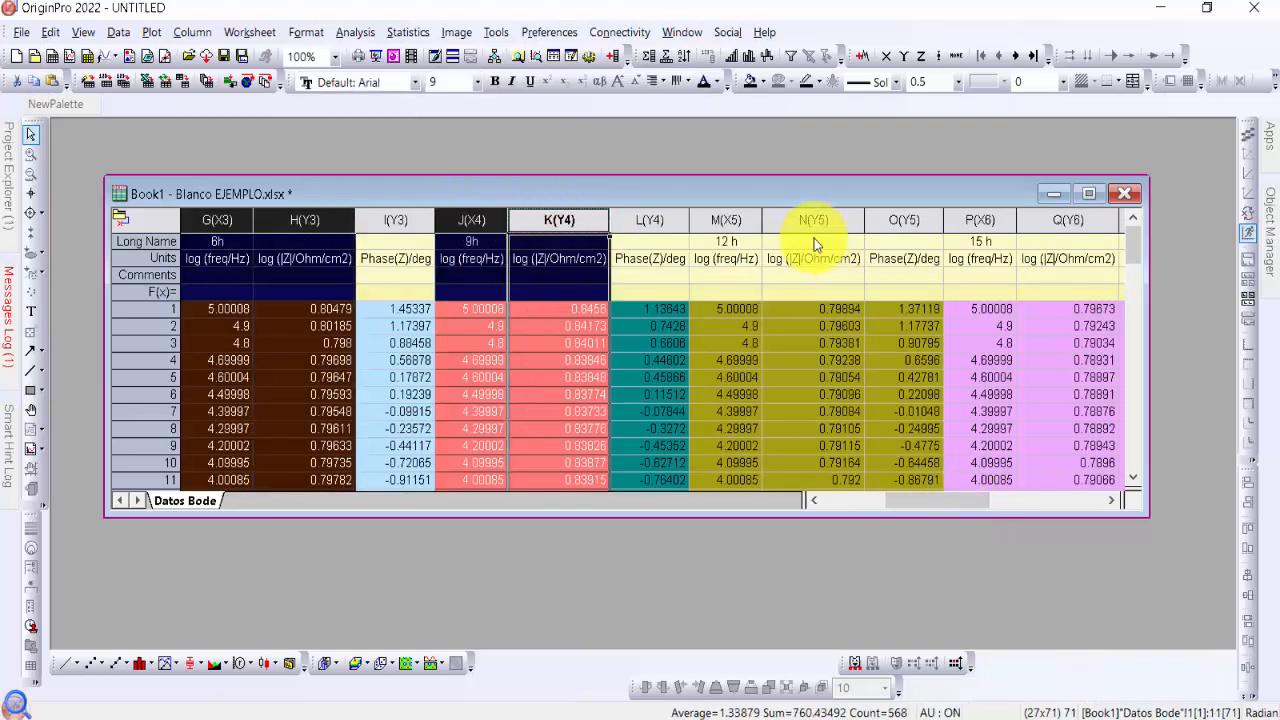
pyautogui.keyDown('ctrl'); pyautogui.click(724, 219); pyautogui.keyUp('ctrl')
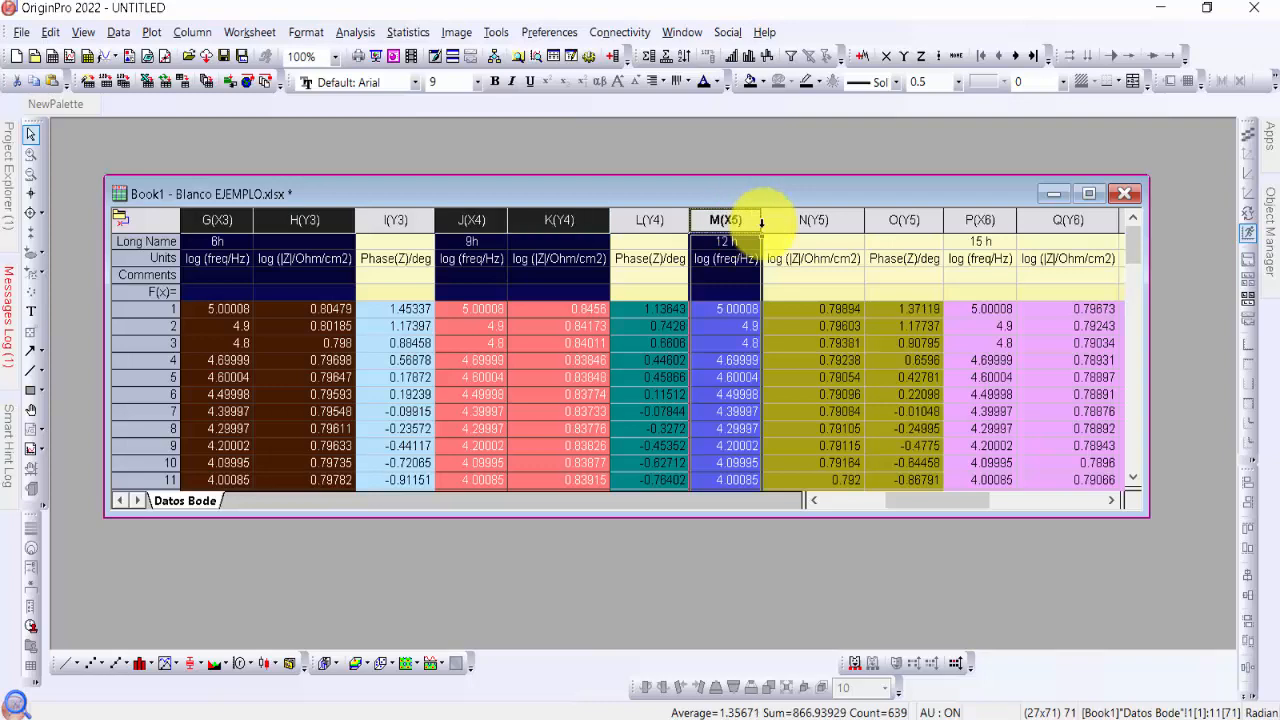
pyautogui.keyDown('ctrl'); pyautogui.click(813, 219); pyautogui.keyUp('ctrl')
# Add the 15 h and 18 h log frequency and log |Z| columns P, Q, S and T to the selection
pyautogui.moveTo(959, 497); pyautogui.dragTo(1019, 496)
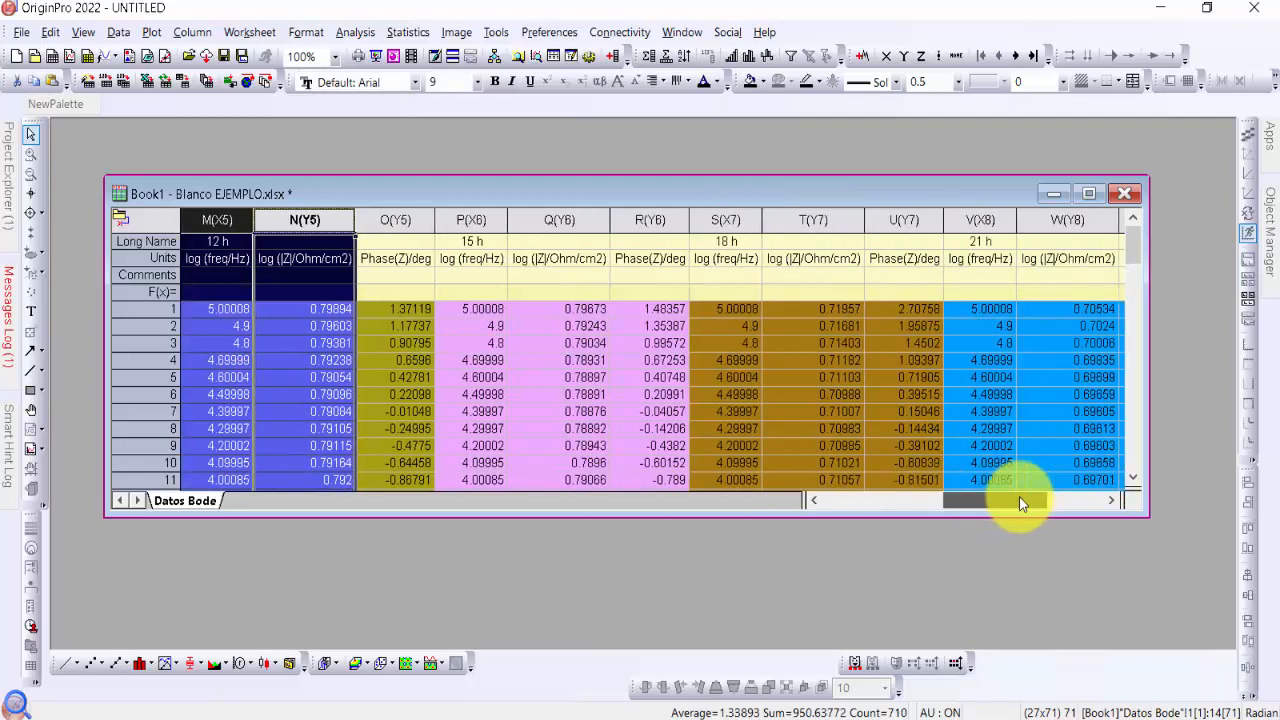
pyautogui.keyDown('ctrl'); pyautogui.click(473, 220); pyautogui.keyUp('ctrl')
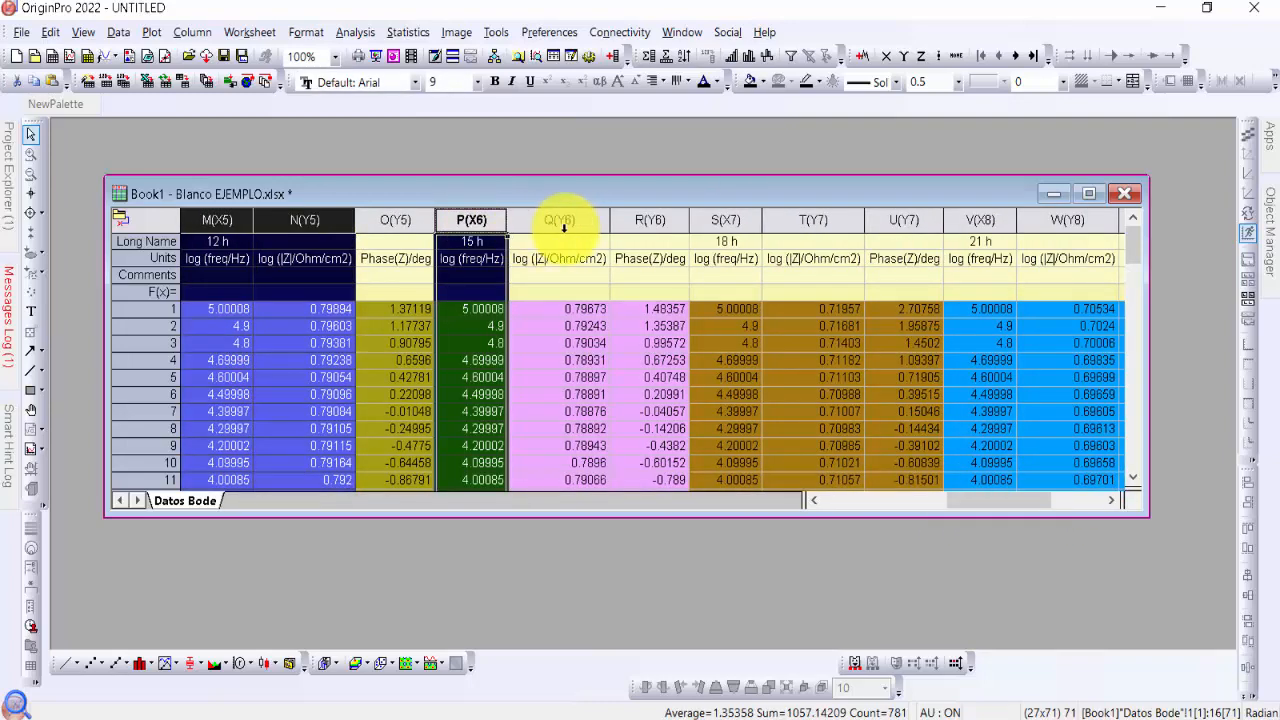
pyautogui.keyDown('ctrl'); pyautogui.click(568, 221); pyautogui.keyUp('ctrl')
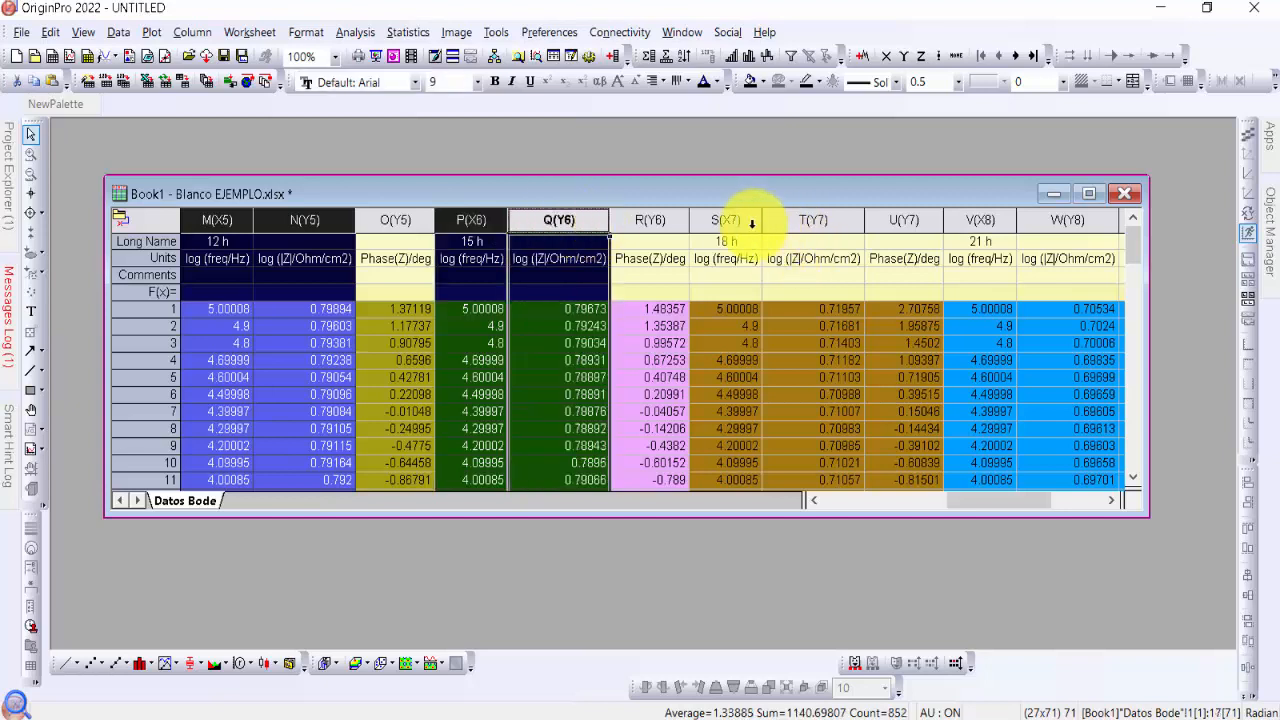
pyautogui.keyDown('ctrl'); pyautogui.click(728, 219); pyautogui.keyUp('ctrl')
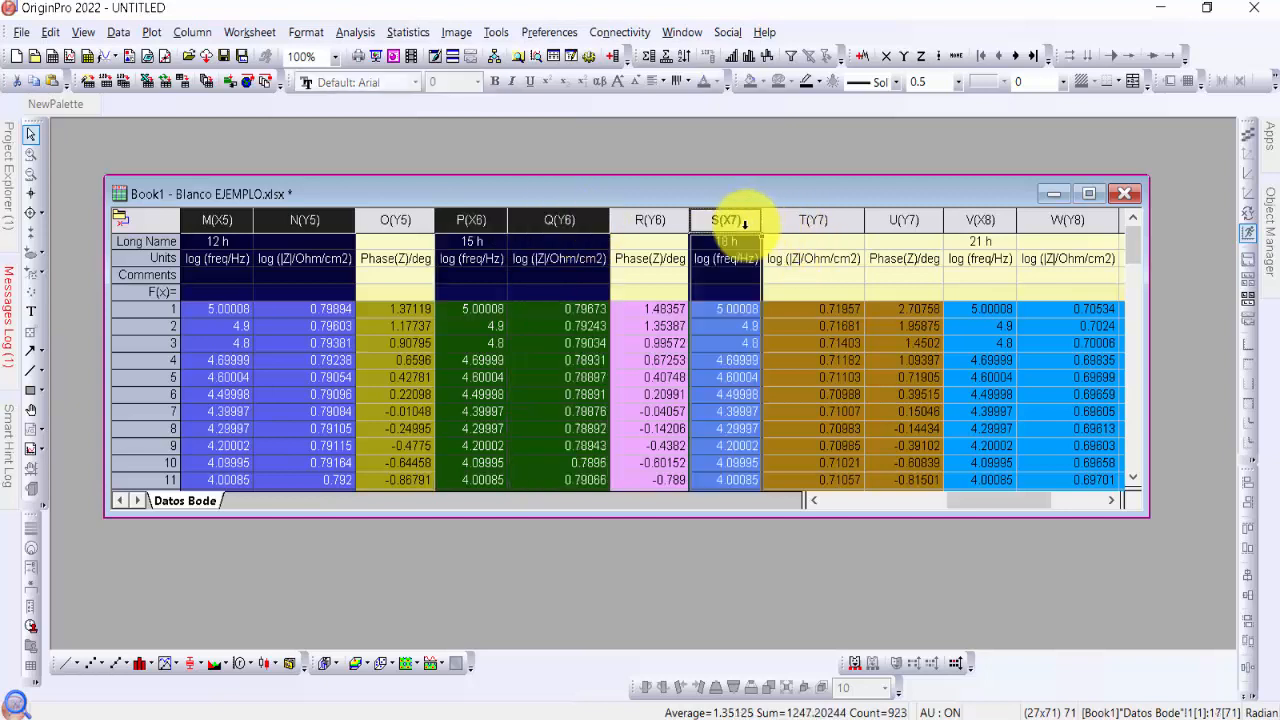
pyautogui.keyDown('ctrl'); pyautogui.click(813, 219); pyautogui.keyUp('ctrl')
# Add the 21 h and 24 h log frequency and log |Z| columns V, W, Y and Z to the selection
pyautogui.click(1056, 496)
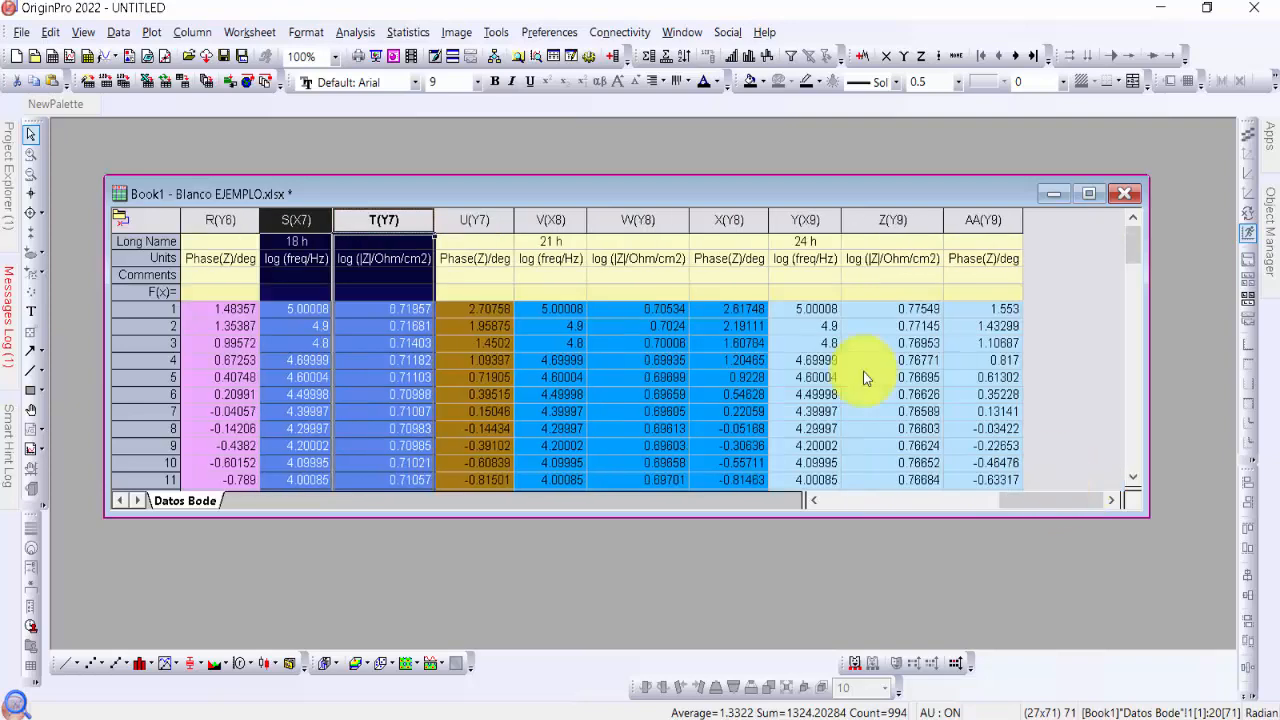
pyautogui.keyDown('ctrl'); pyautogui.click(555, 219); pyautogui.keyUp('ctrl')
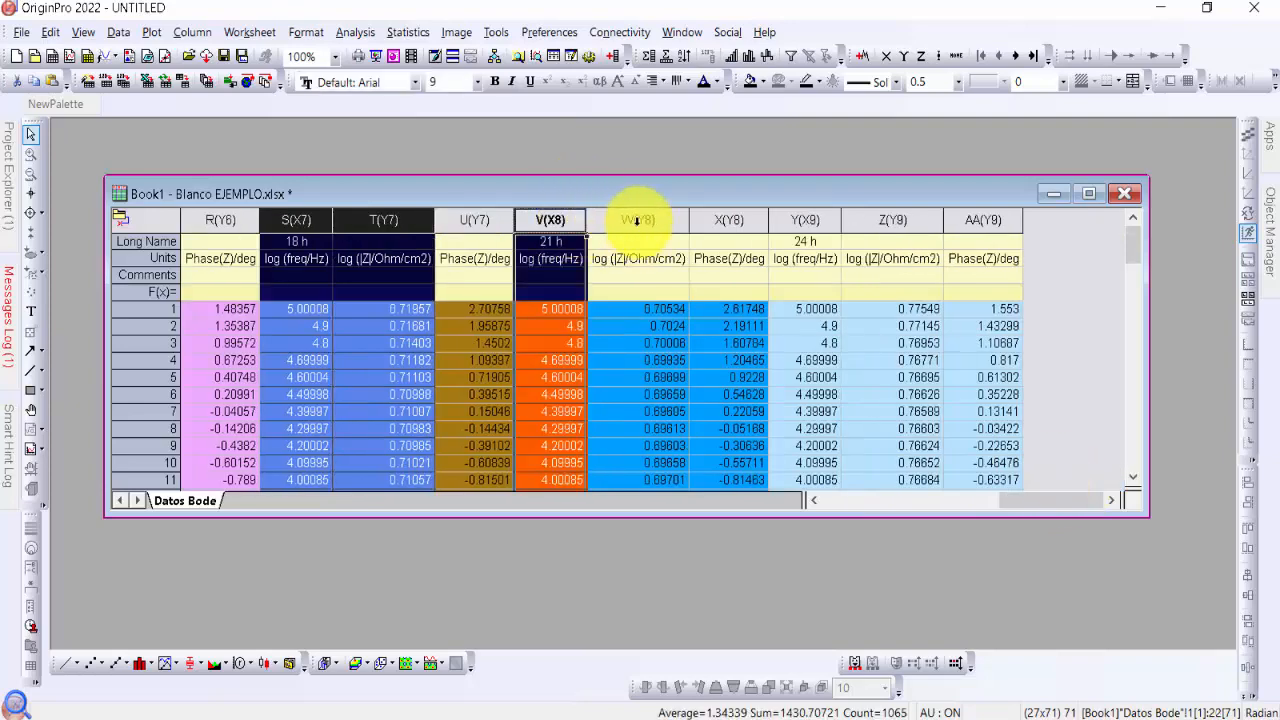
pyautogui.keyDown('ctrl'); pyautogui.click(622, 221); pyautogui.keyUp('ctrl')
pyautogui.keyDown('ctrl'); pyautogui.click(806, 220); pyautogui.keyUp('ctrl')
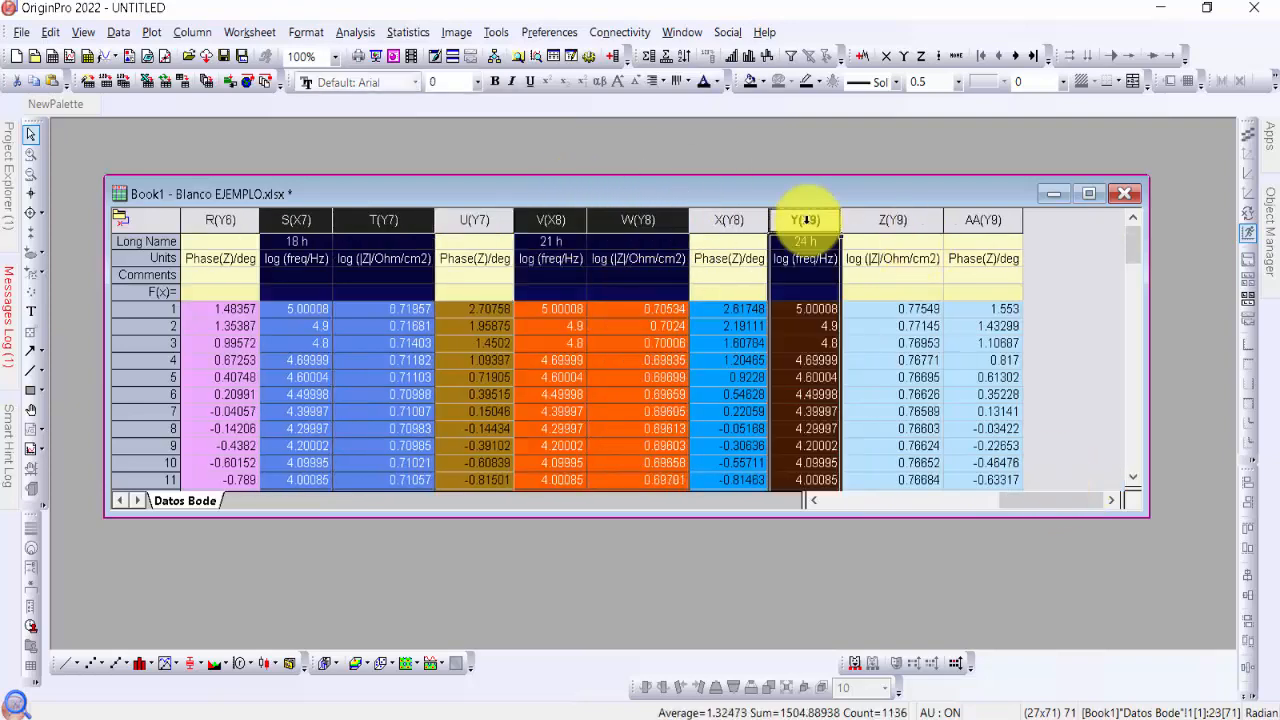
pyautogui.keyDown('ctrl'); pyautogui.click(892, 219); pyautogui.keyUp('ctrl')
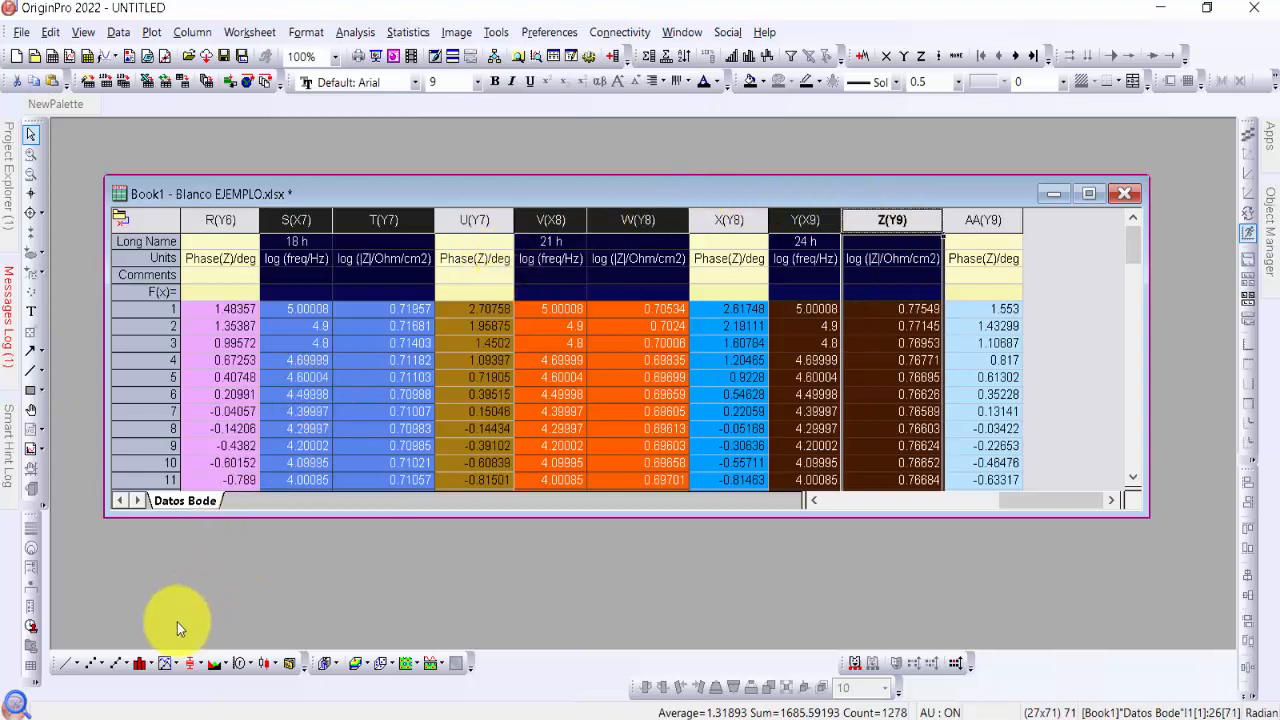
# Plot the selected frequency and impedance columns as a Line + Symbol graph and reposition the graph window over the worksheet
pyautogui.click(125, 669)
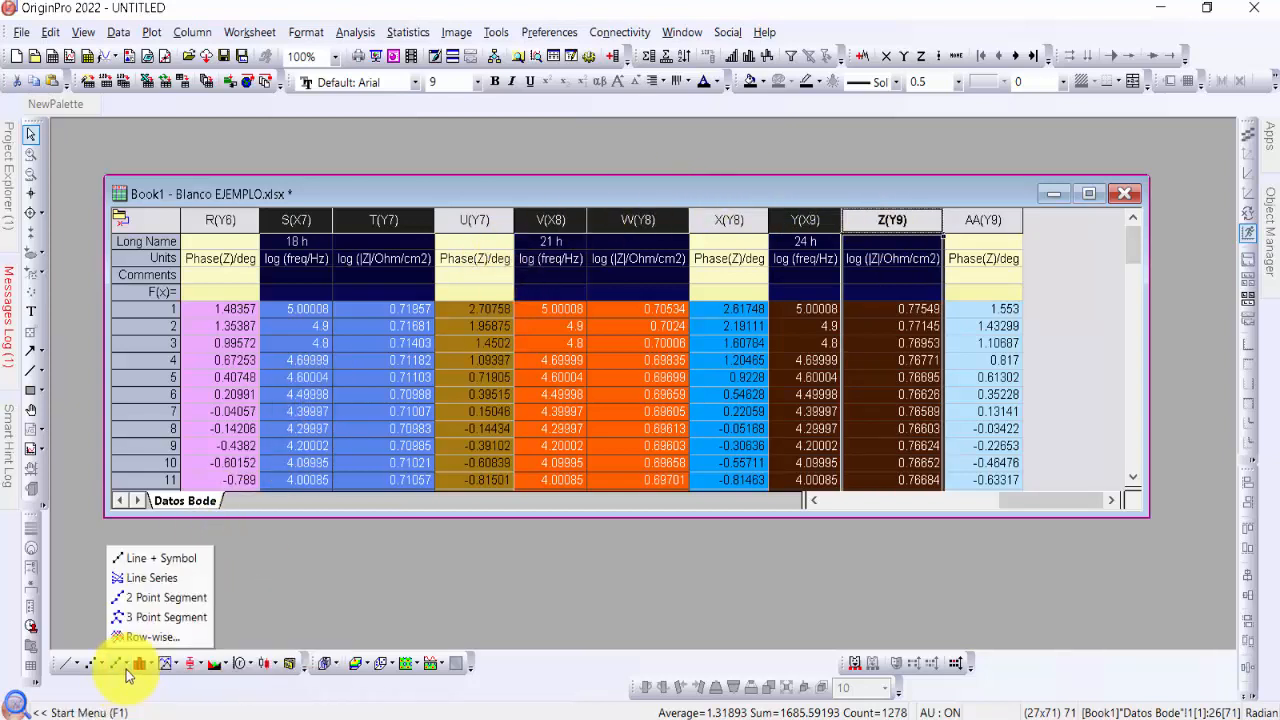
pyautogui.click(172, 564)
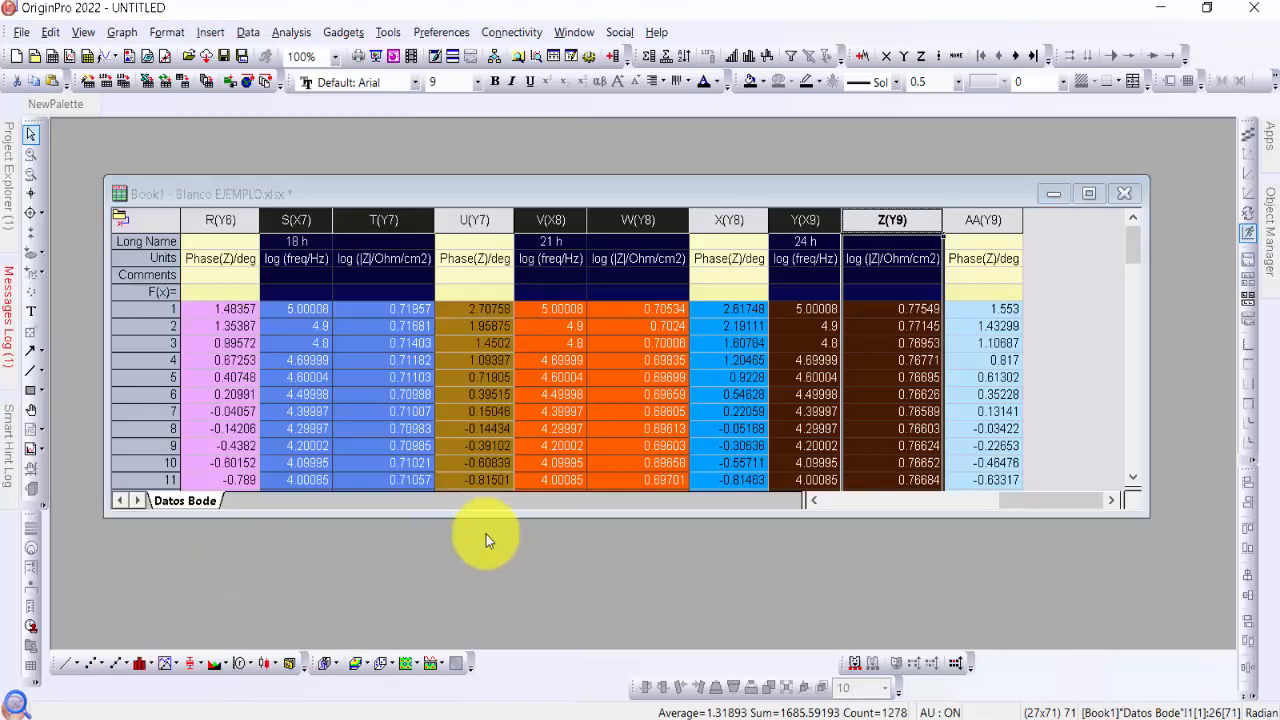
pyautogui.moveTo(547, 329); pyautogui.dragTo(517, 197)
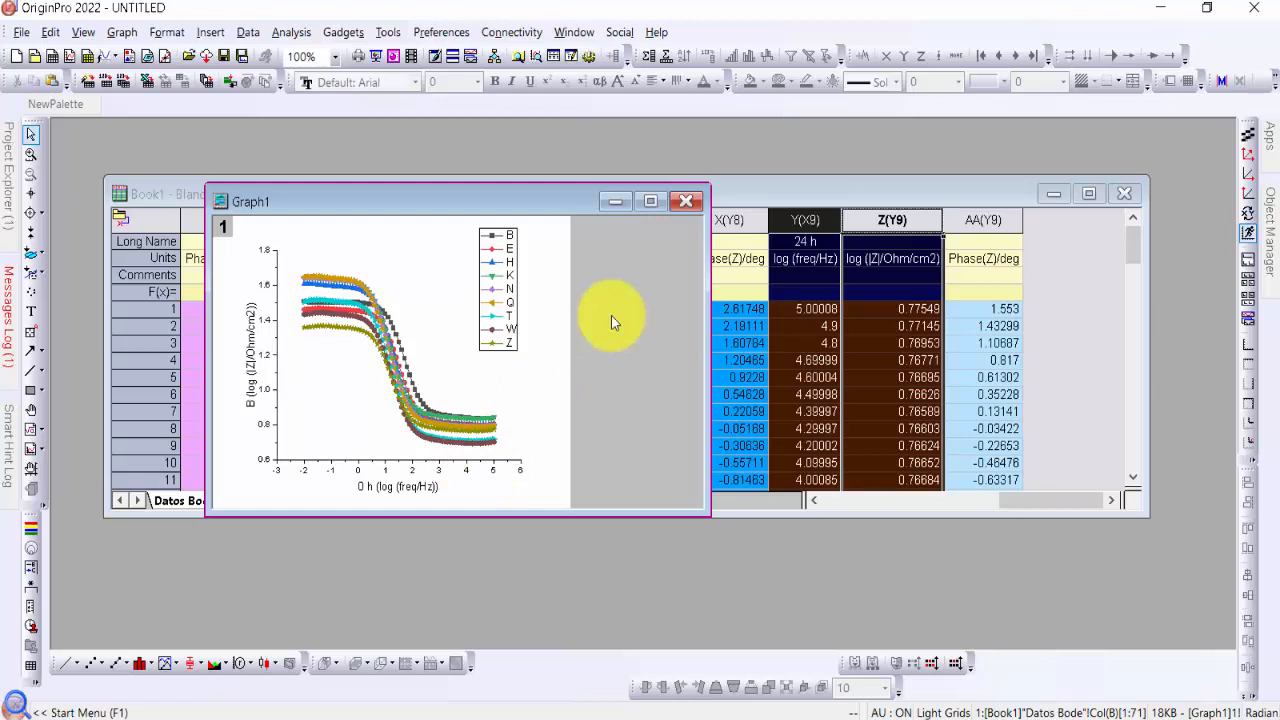
# Minimize the impedance graph, clear the worksheet's column selection and go back to the first data cell of column A
pyautogui.click(612, 205)
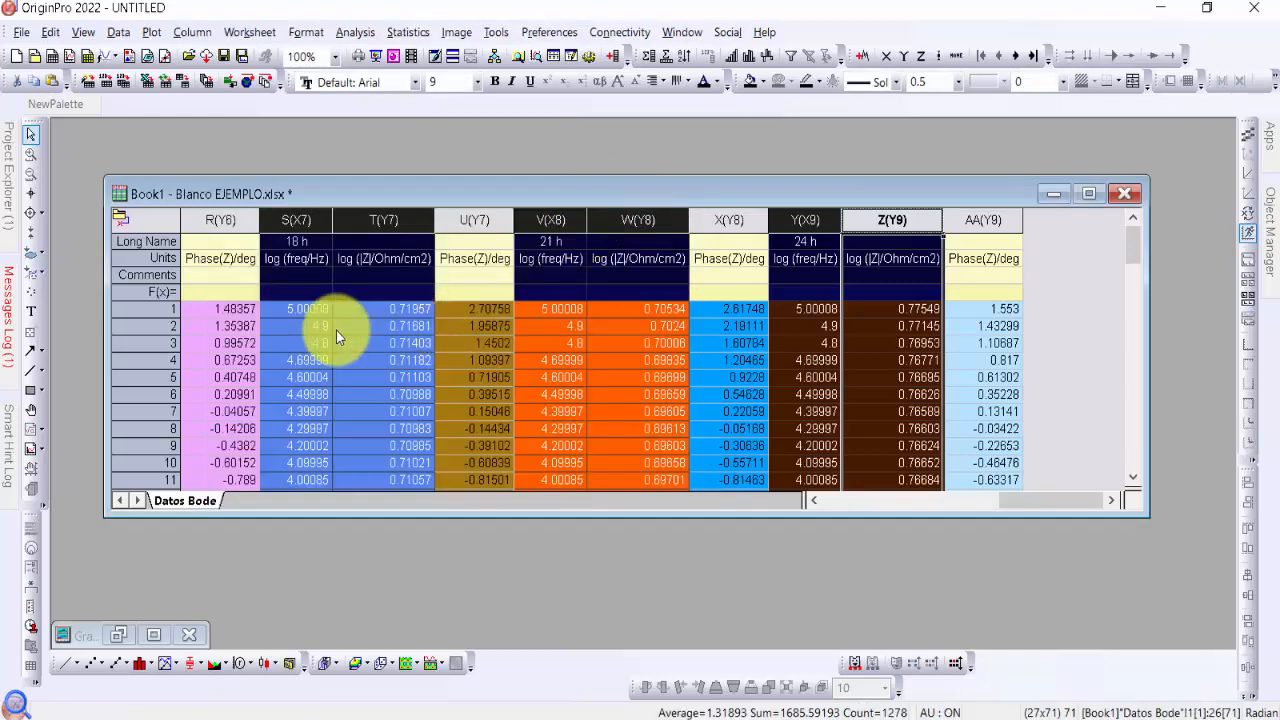
pyautogui.click(336, 330)
pyautogui.press('Left')
pyautogui.press('Left')
pyautogui.press('Left')
pyautogui.press('Left')
pyautogui.press('Left')
pyautogui.press('Left')
pyautogui.press('Left')
pyautogui.press('Left')
pyautogui.press('Left')
pyautogui.press('Left')
pyautogui.press('Left')
pyautogui.press('Left')
pyautogui.press('Left')
pyautogui.press('Left')
pyautogui.press('Left')
pyautogui.press('Left')
pyautogui.press('Left')
pyautogui.press('Left')
pyautogui.press('Left')
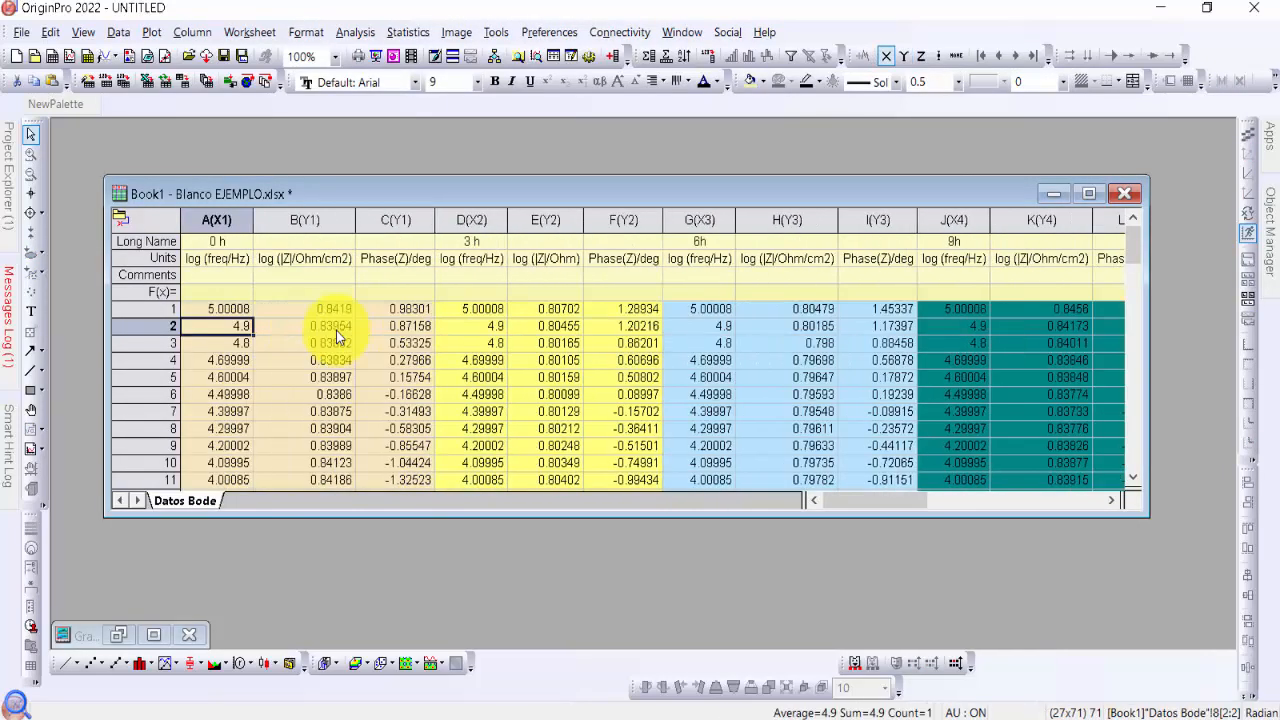
pyautogui.press('Up')
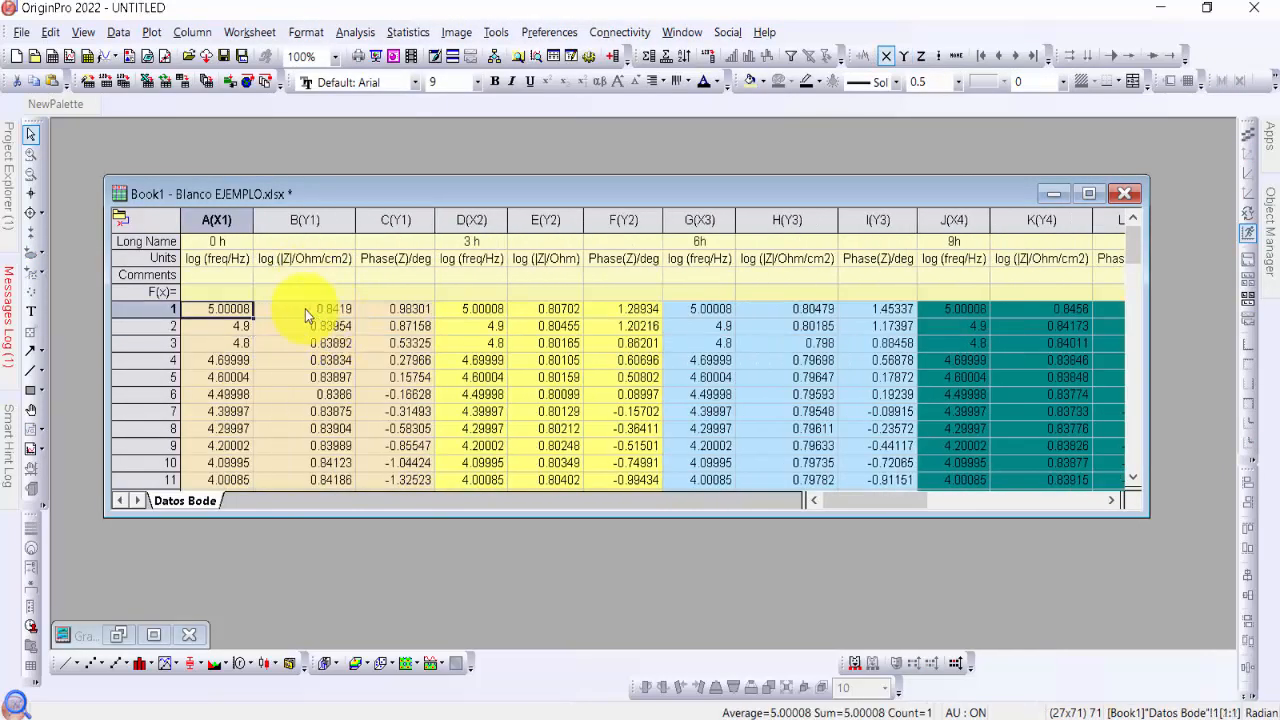
pyautogui.click(217, 219)
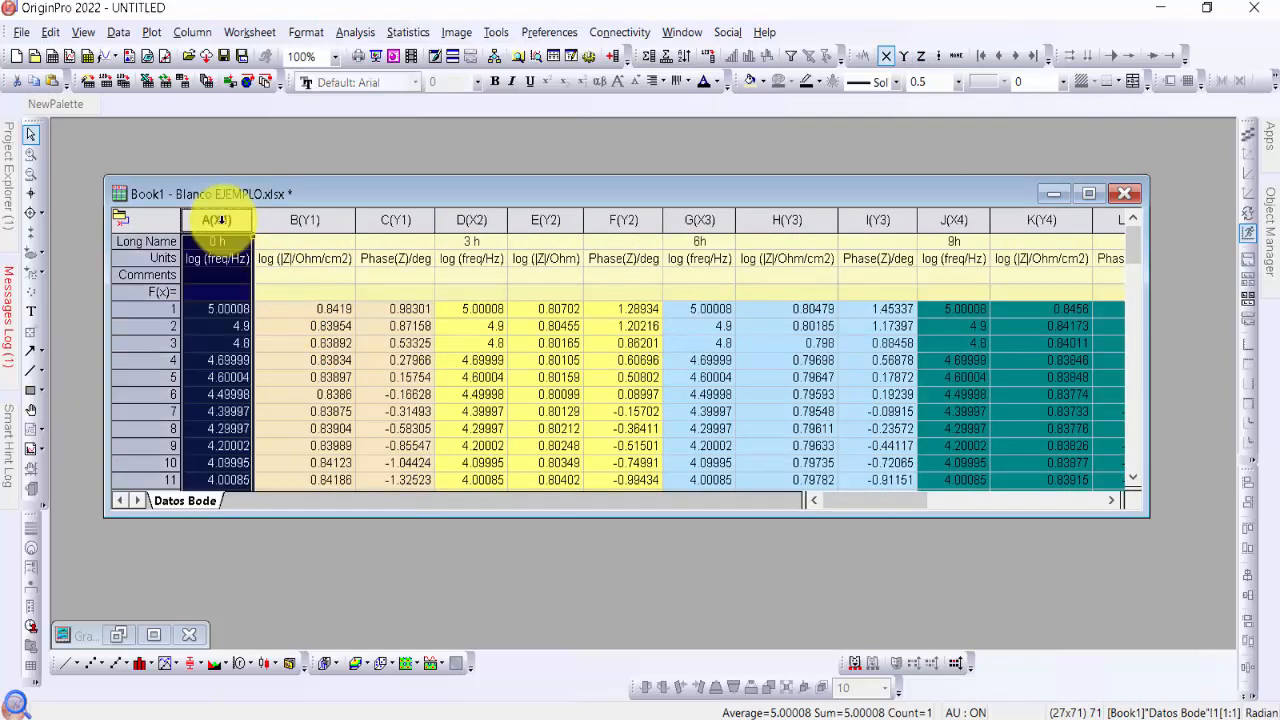
pyautogui.keyDown('shift'); pyautogui.click(300, 219); pyautogui.keyUp('shift')
pyautogui.click(386, 342)
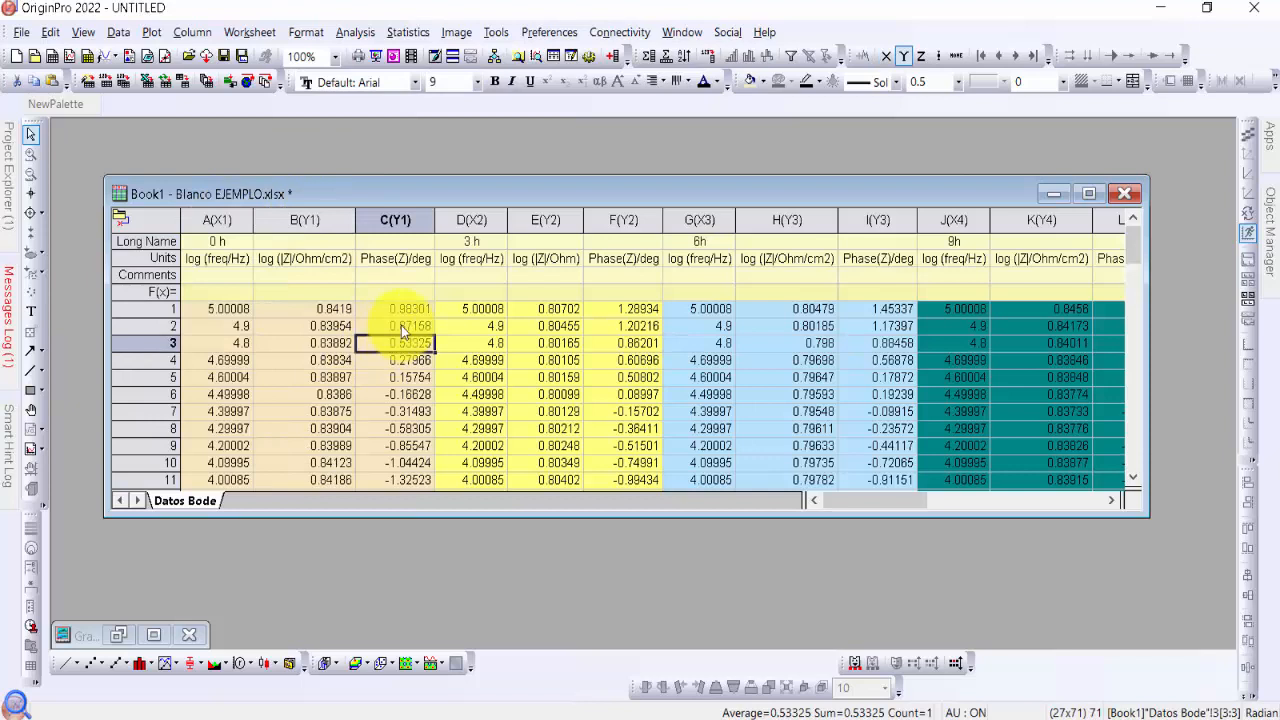
pyautogui.click(215, 217)
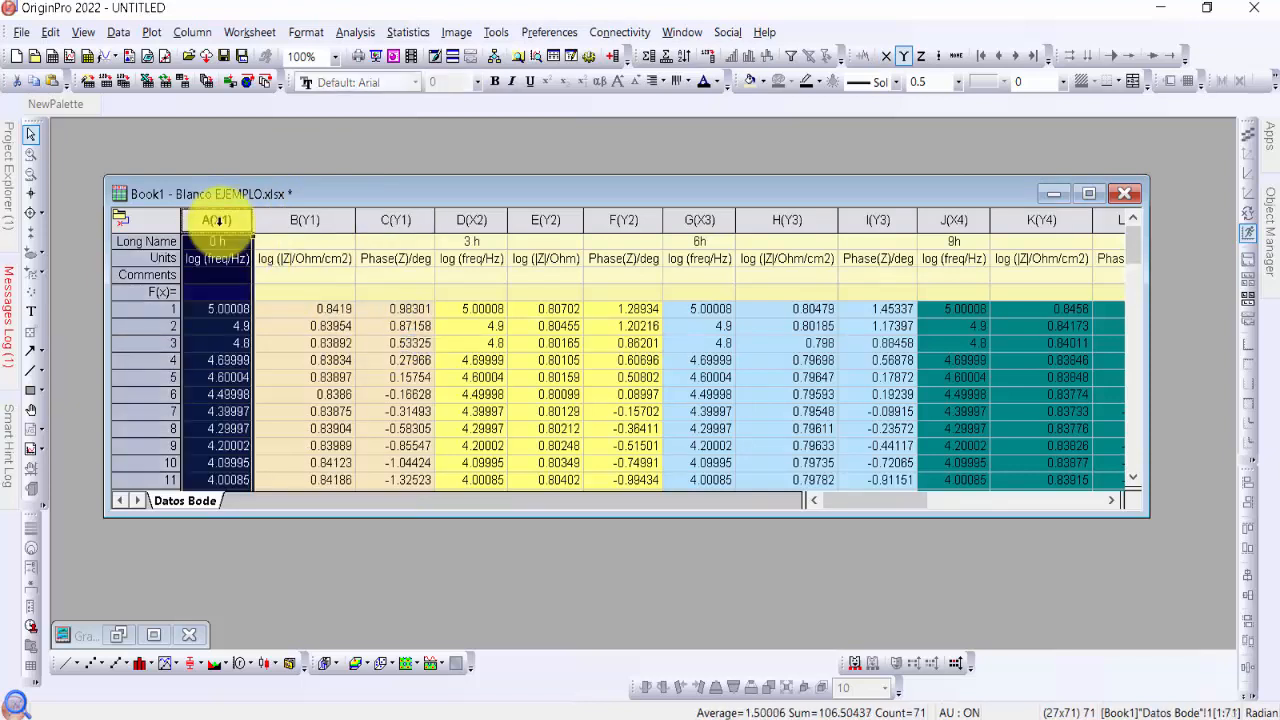
pyautogui.keyDown('ctrl'); pyautogui.click(396, 218); pyautogui.keyUp('ctrl')
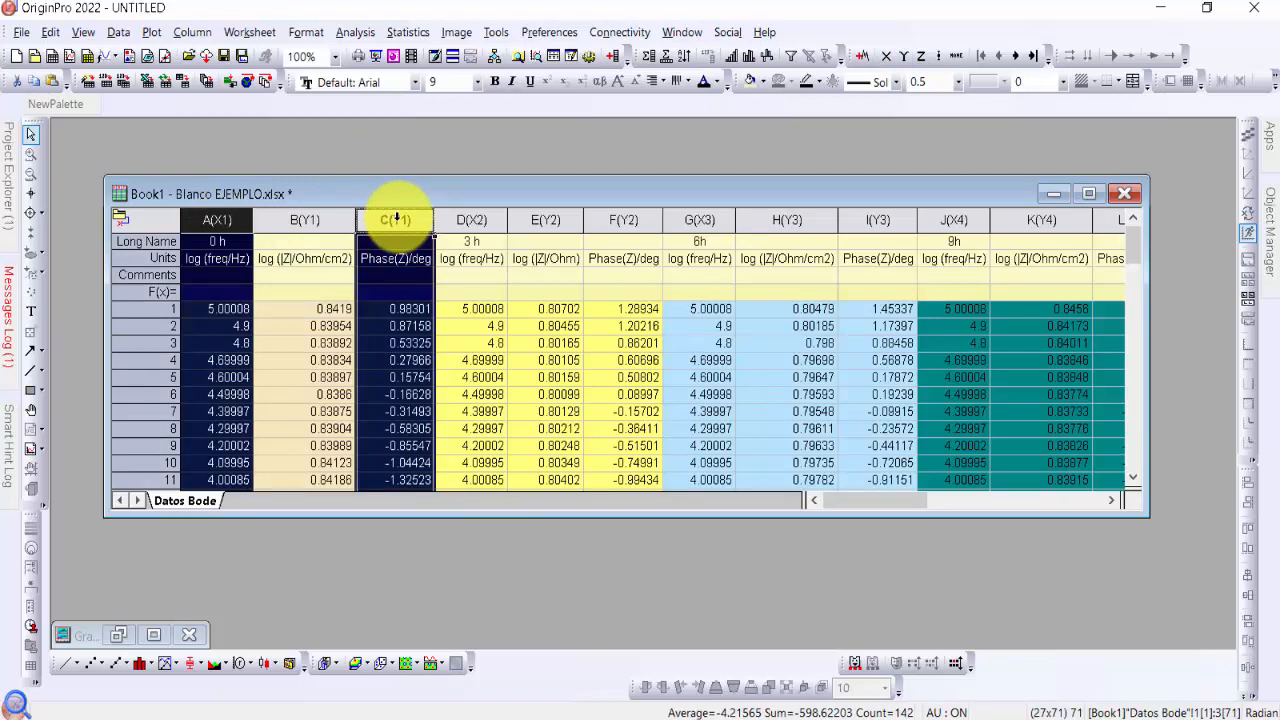
pyautogui.click(471, 360)
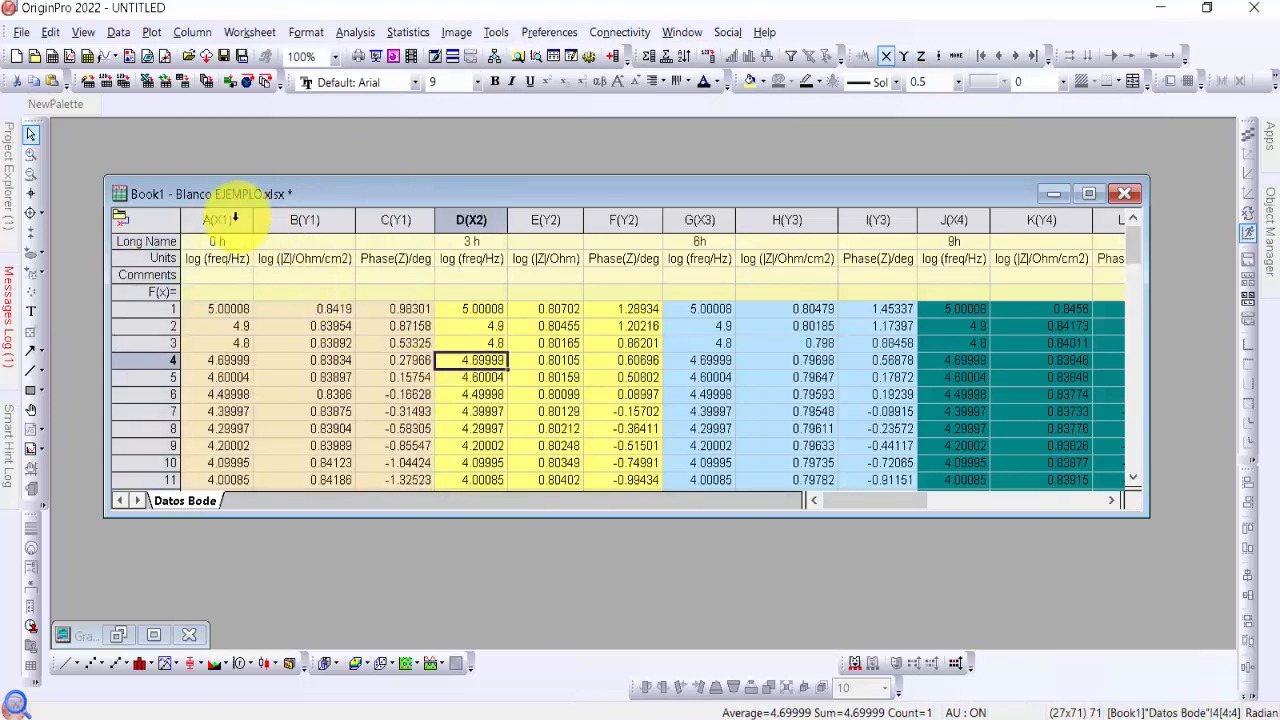
pyautogui.moveTo(235, 219); pyautogui.dragTo(373, 222)
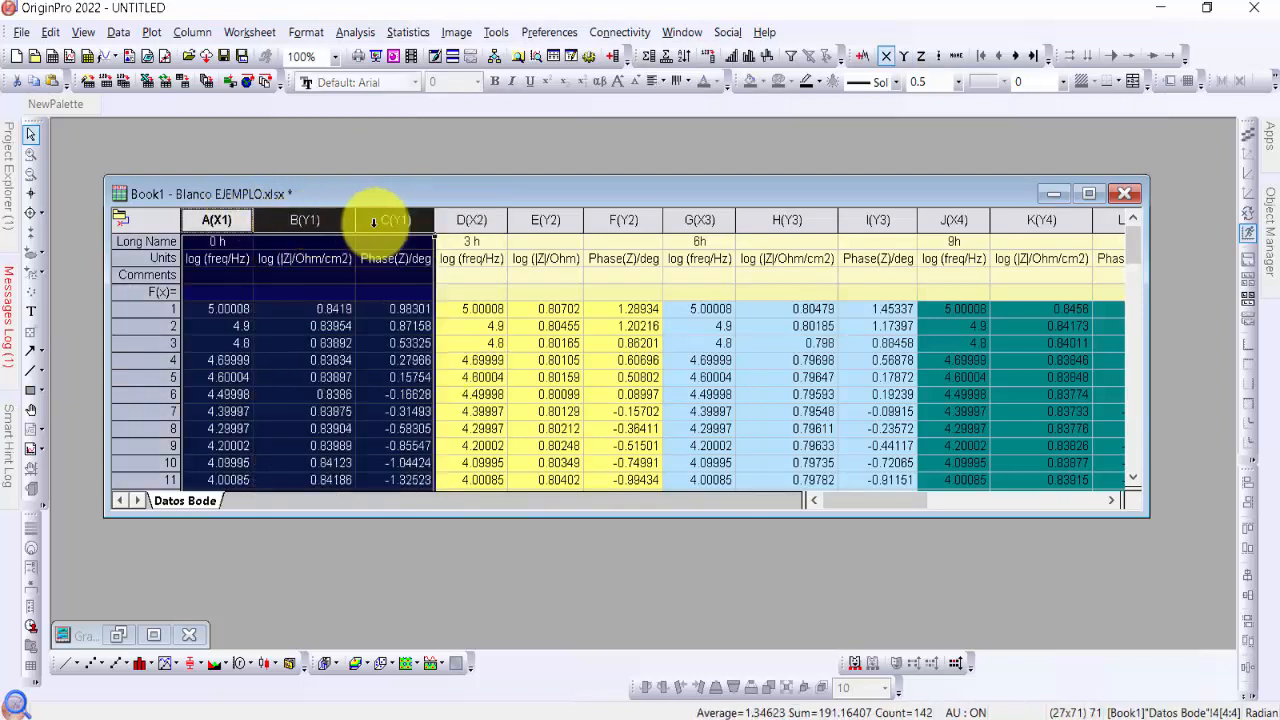
pyautogui.click(494, 357)
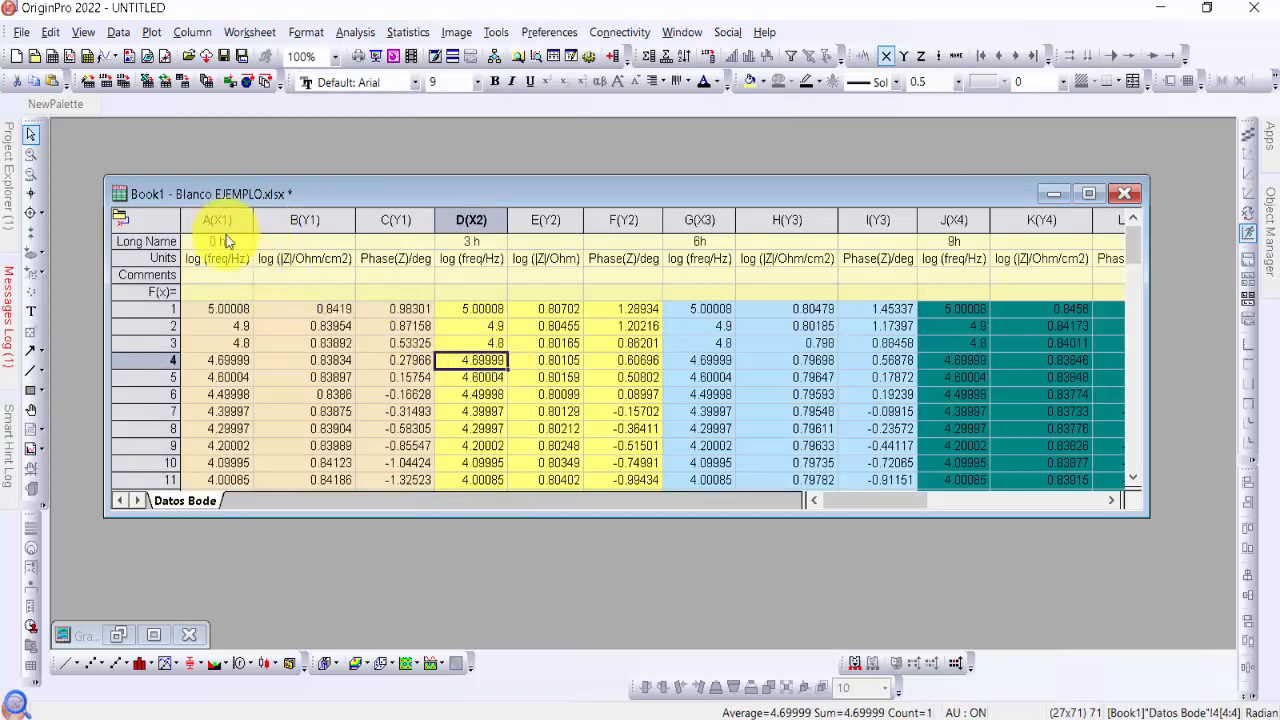
# Select the 0 h, 3 h and 6 h log frequency and phase columns A, C, D, F, G and I
pyautogui.click(245, 218)
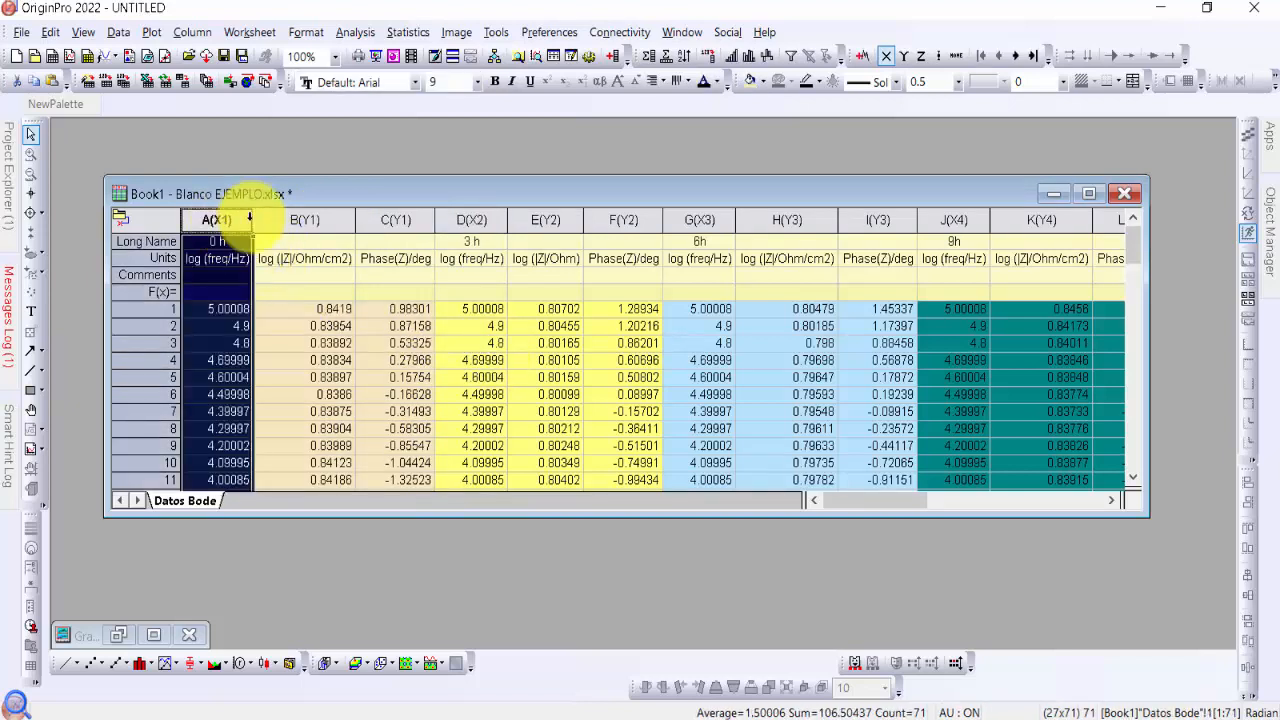
pyautogui.keyDown('ctrl'); pyautogui.click(410, 217); pyautogui.keyUp('ctrl')
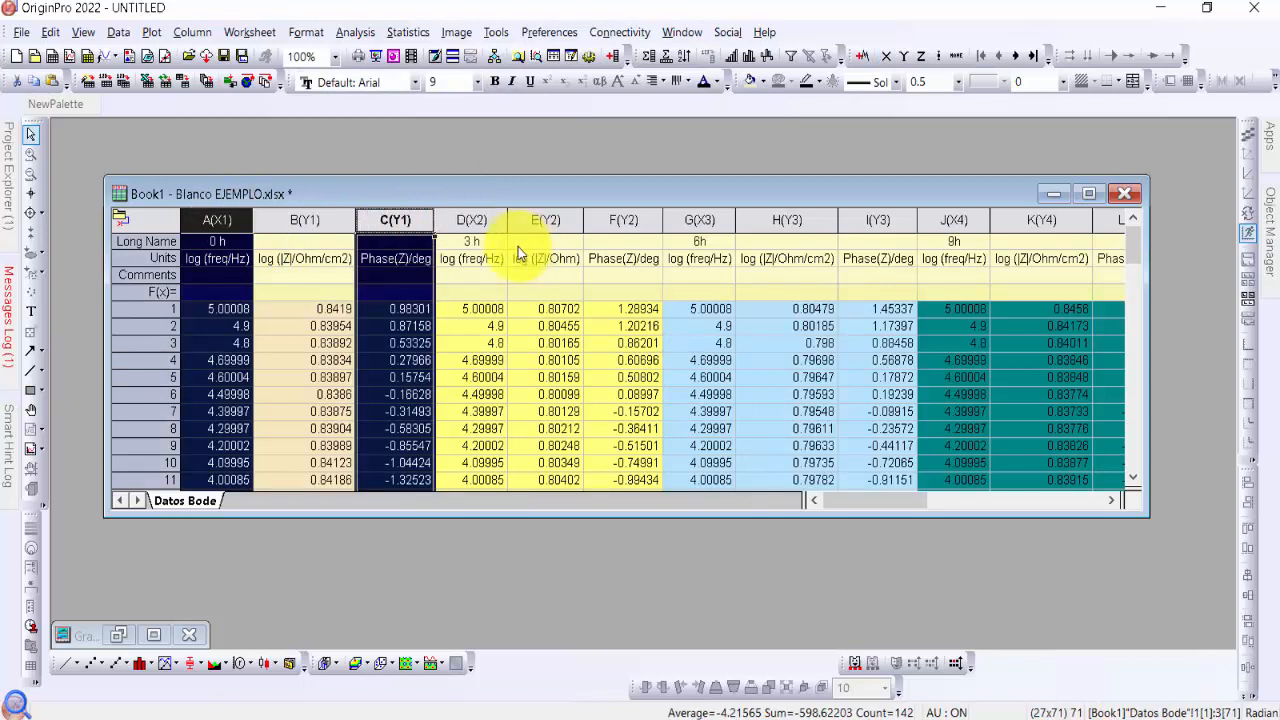
pyautogui.keyDown('ctrl'); pyautogui.click(490, 219); pyautogui.keyUp('ctrl')
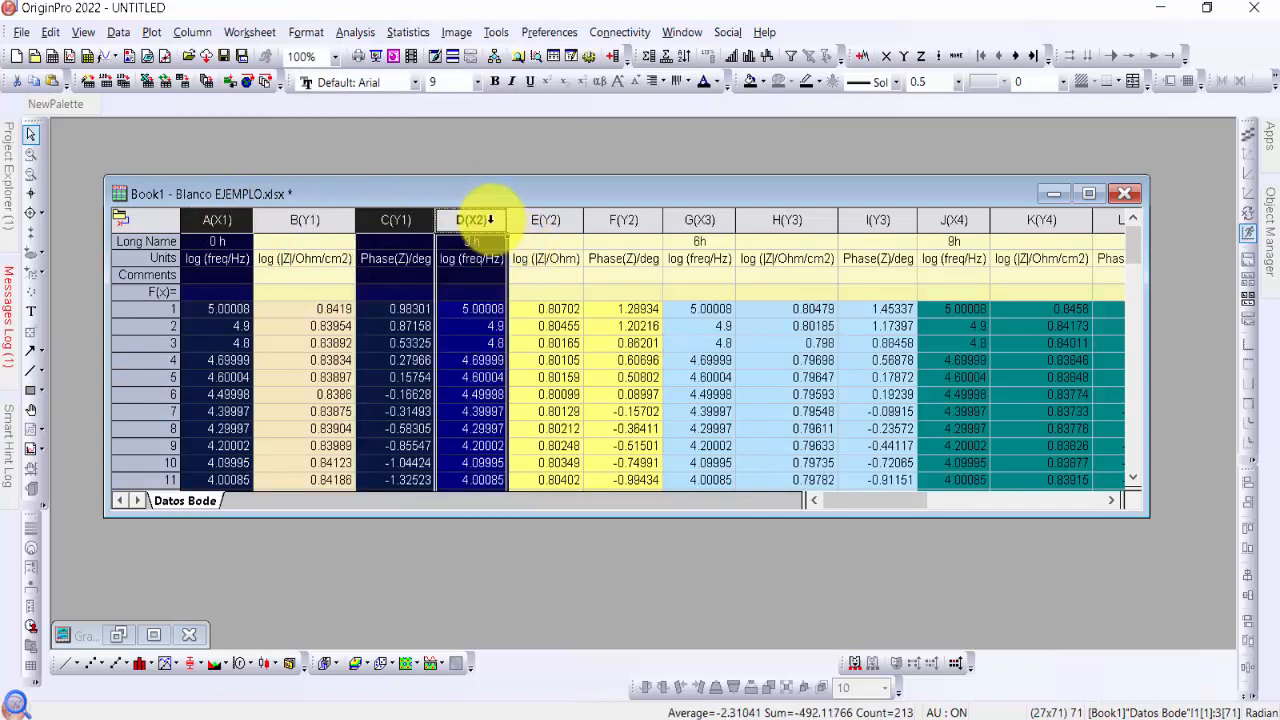
pyautogui.keyDown('ctrl'); pyautogui.click(644, 219); pyautogui.keyUp('ctrl')
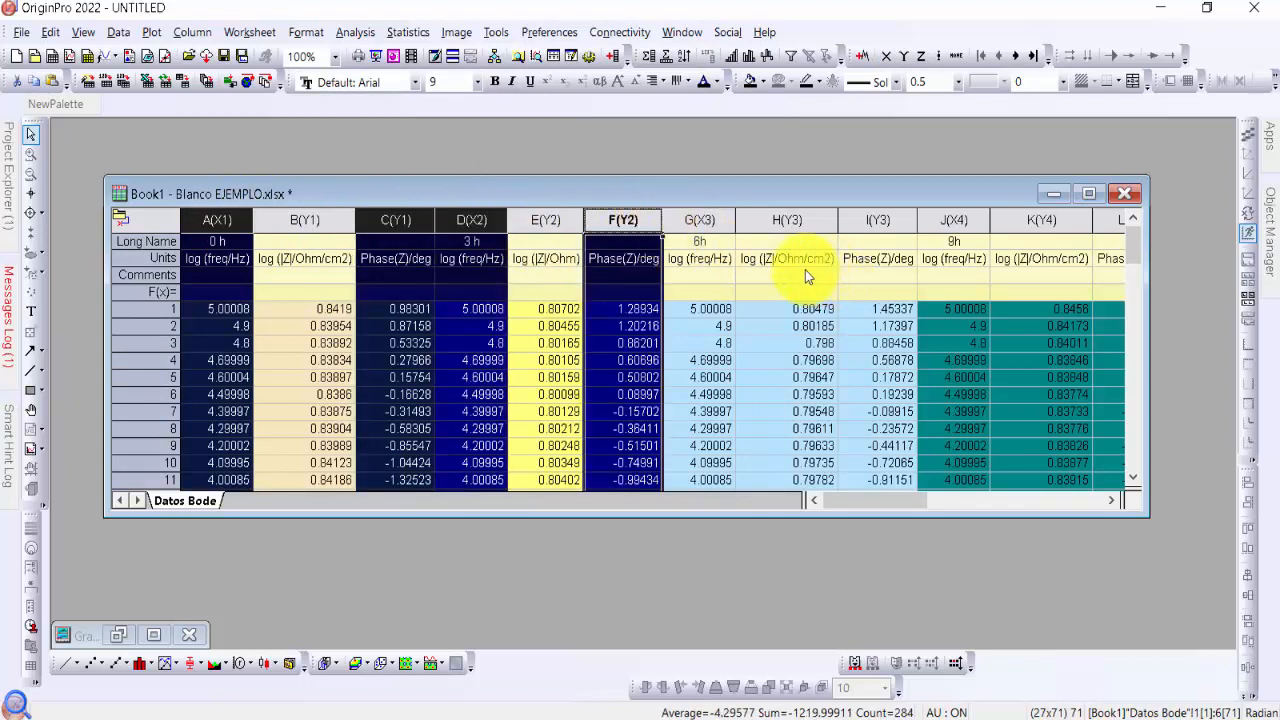
pyautogui.keyDown('ctrl'); pyautogui.click(712, 219); pyautogui.keyUp('ctrl')
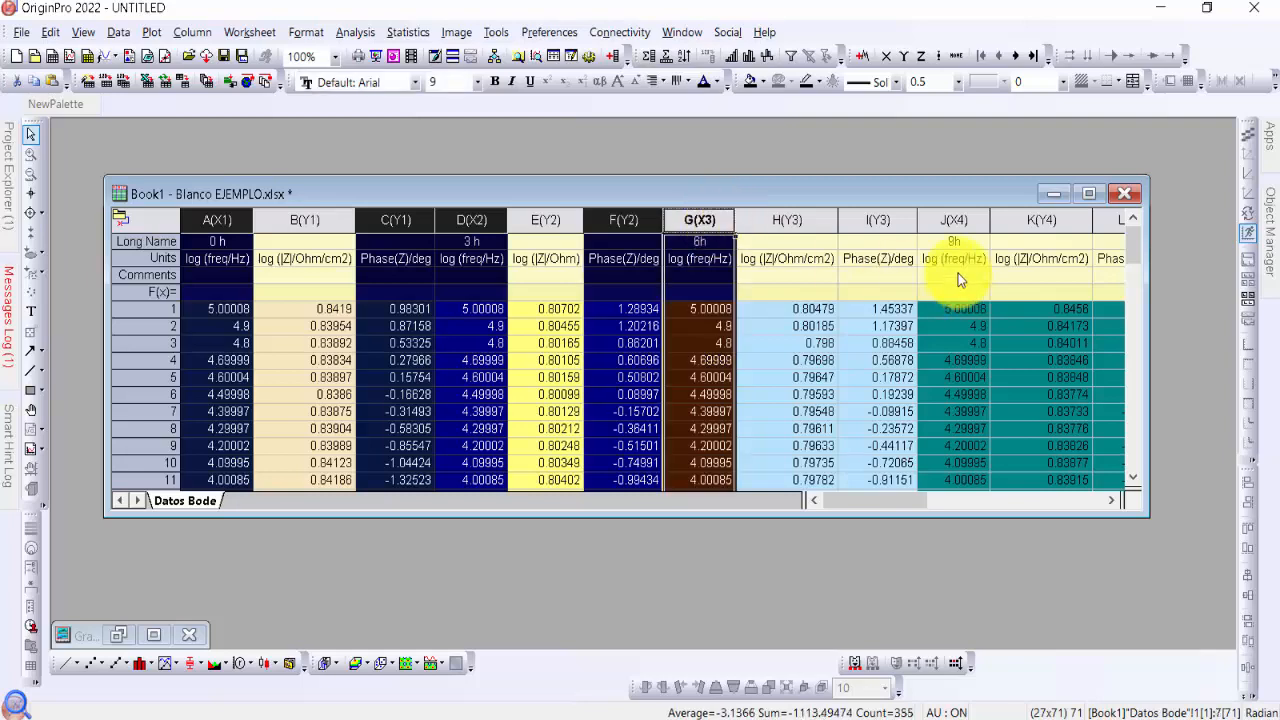
pyautogui.keyDown('ctrl'); pyautogui.click(872, 219); pyautogui.keyUp('ctrl')
# Add the 9 h and 12 h log frequency and phase columns J, L, M and O to the selection
pyautogui.moveTo(1112, 507); pyautogui.dragTo(1105, 498)
pyautogui.keyDown('ctrl'); pyautogui.click(303, 219); pyautogui.keyUp('ctrl')
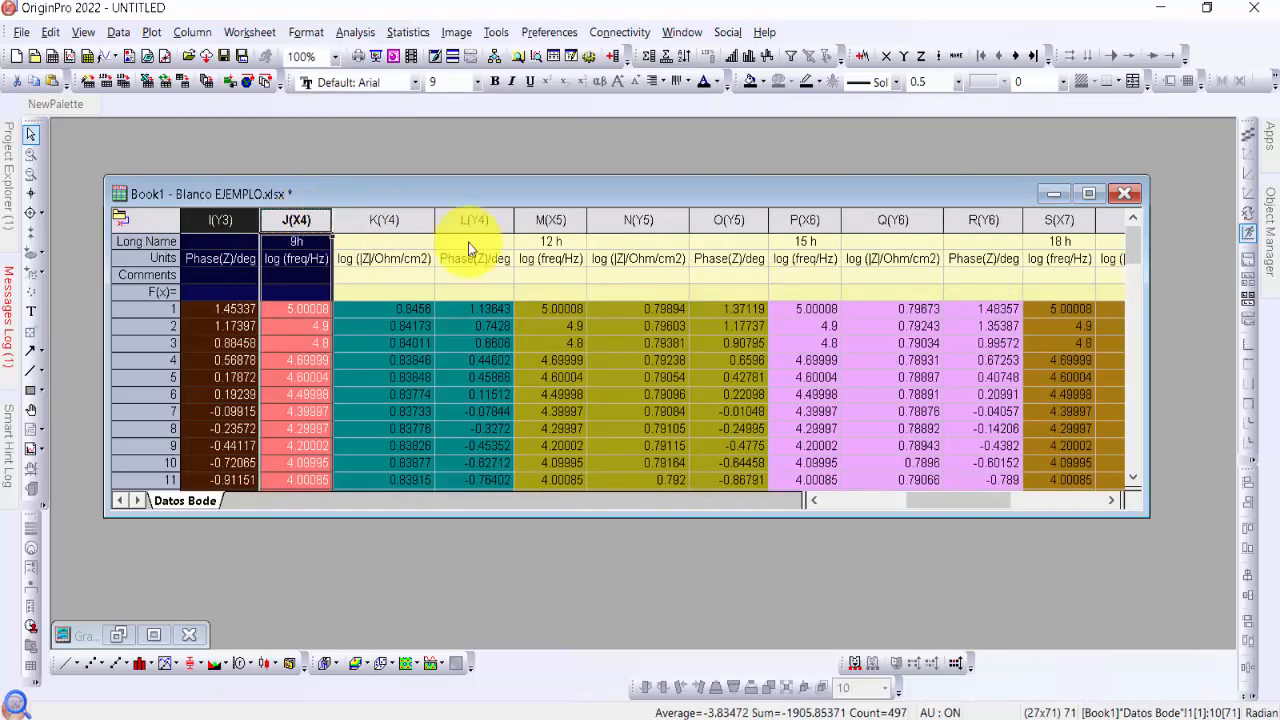
pyautogui.keyDown('ctrl'); pyautogui.click(476, 219); pyautogui.keyUp('ctrl')
pyautogui.keyDown('ctrl'); pyautogui.click(556, 219); pyautogui.keyUp('ctrl')
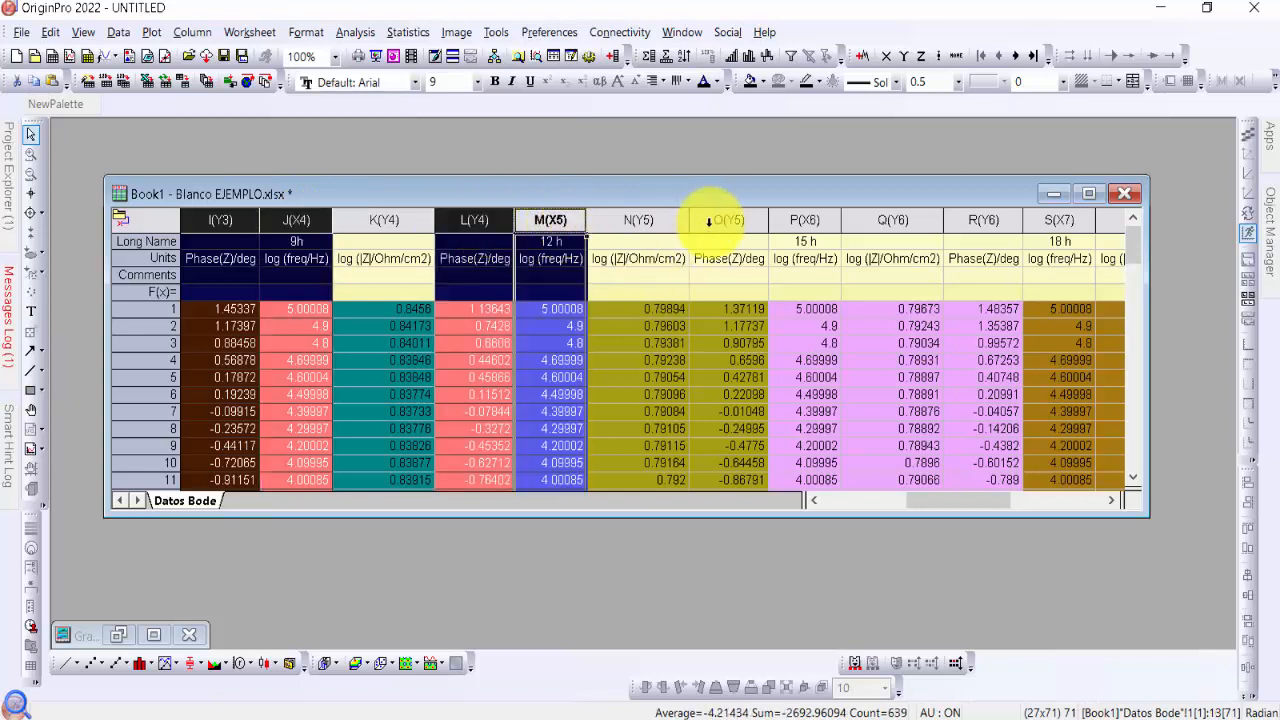
pyautogui.keyDown('ctrl'); pyautogui.click(729, 219); pyautogui.keyUp('ctrl')
# Add the 15 h and 18 h log frequency and phase columns P, R, S and U to the selection
pyautogui.click(1112, 500)
pyautogui.moveTo(1116, 506); pyautogui.dragTo(1116, 506)
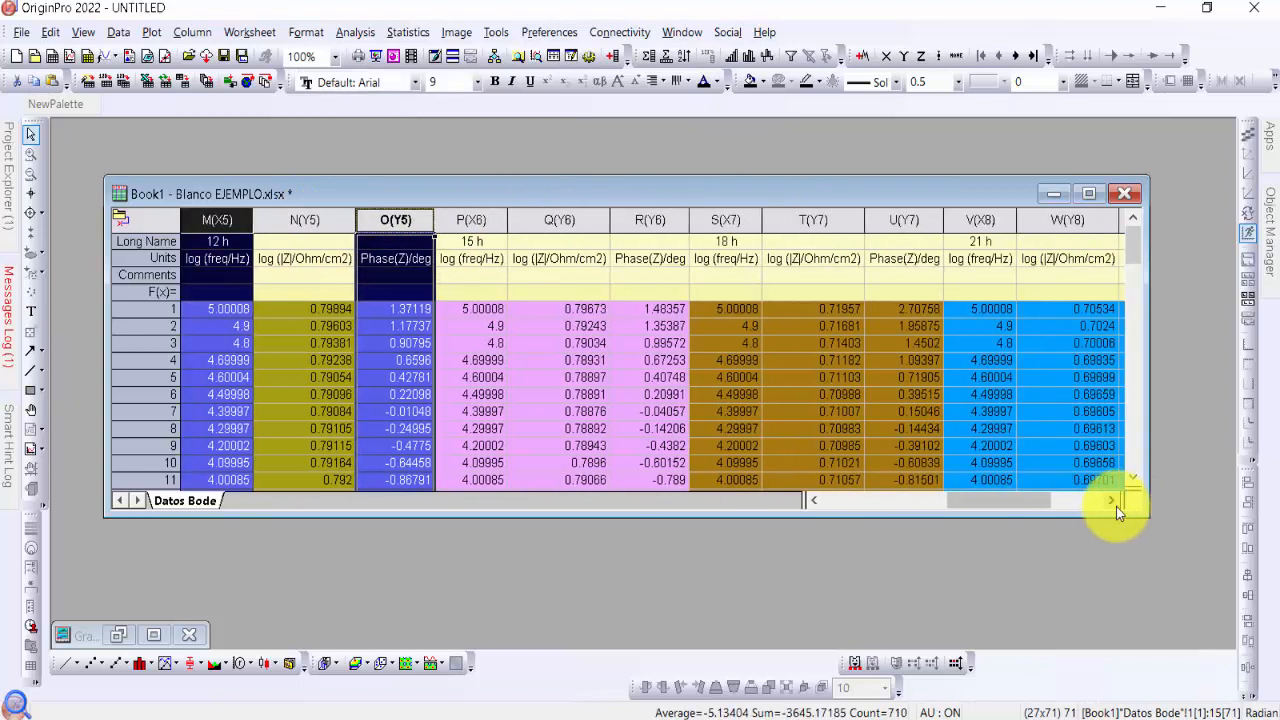
pyautogui.keyDown('ctrl'); pyautogui.click(480, 217); pyautogui.keyUp('ctrl')
pyautogui.keyDown('ctrl'); pyautogui.click(632, 217); pyautogui.keyUp('ctrl')
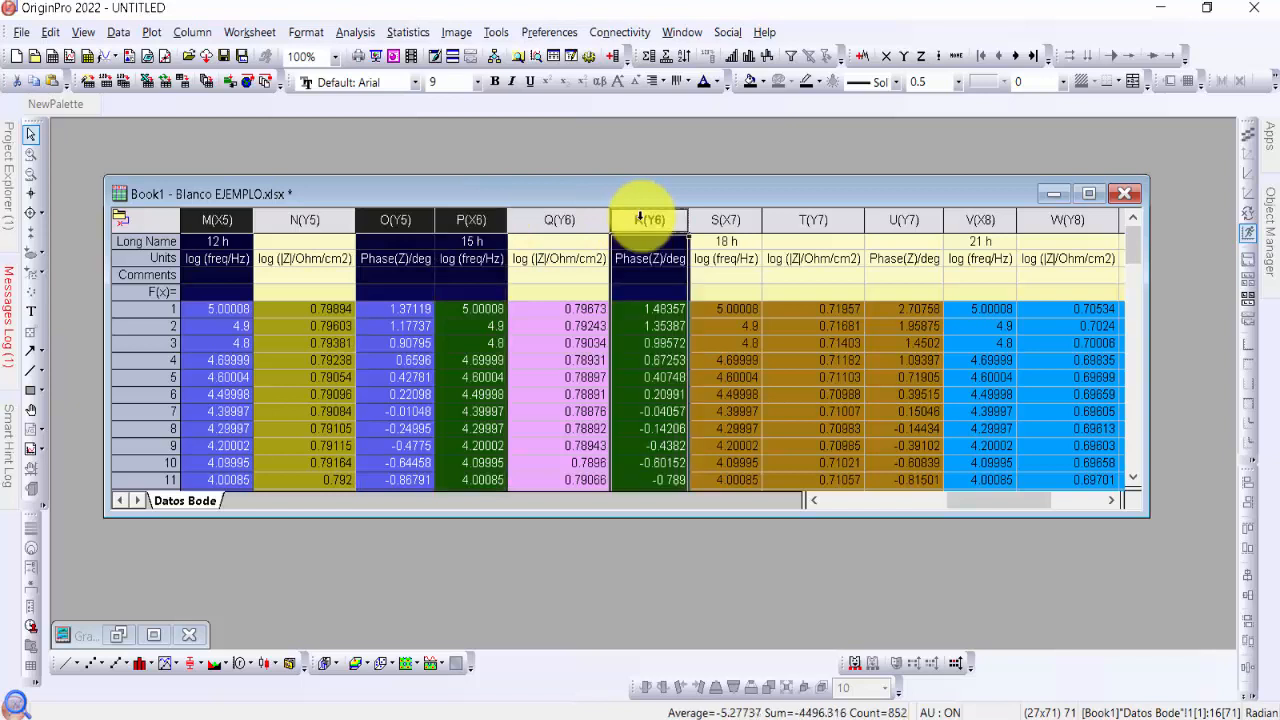
pyautogui.click(1115, 501)
pyautogui.click(1115, 501)
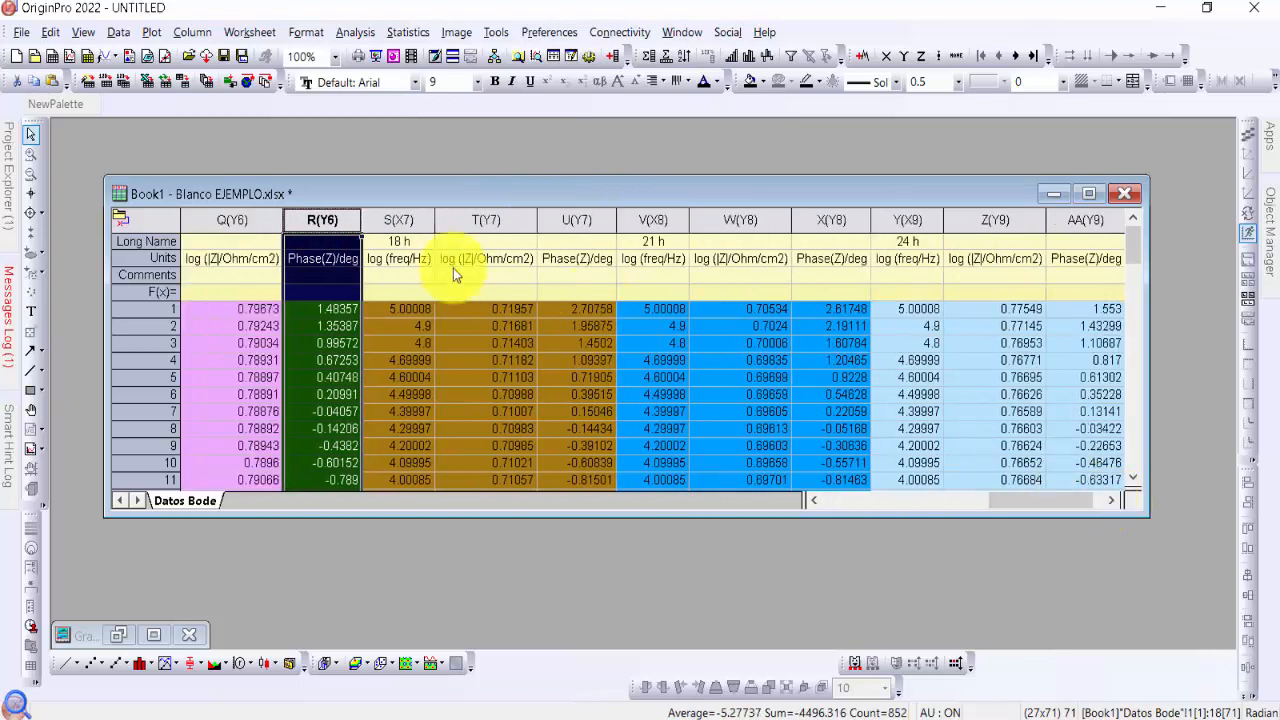
pyautogui.keyDown('ctrl'); pyautogui.click(398, 219); pyautogui.keyUp('ctrl')
pyautogui.keyDown('ctrl'); pyautogui.click(565, 219); pyautogui.keyUp('ctrl')
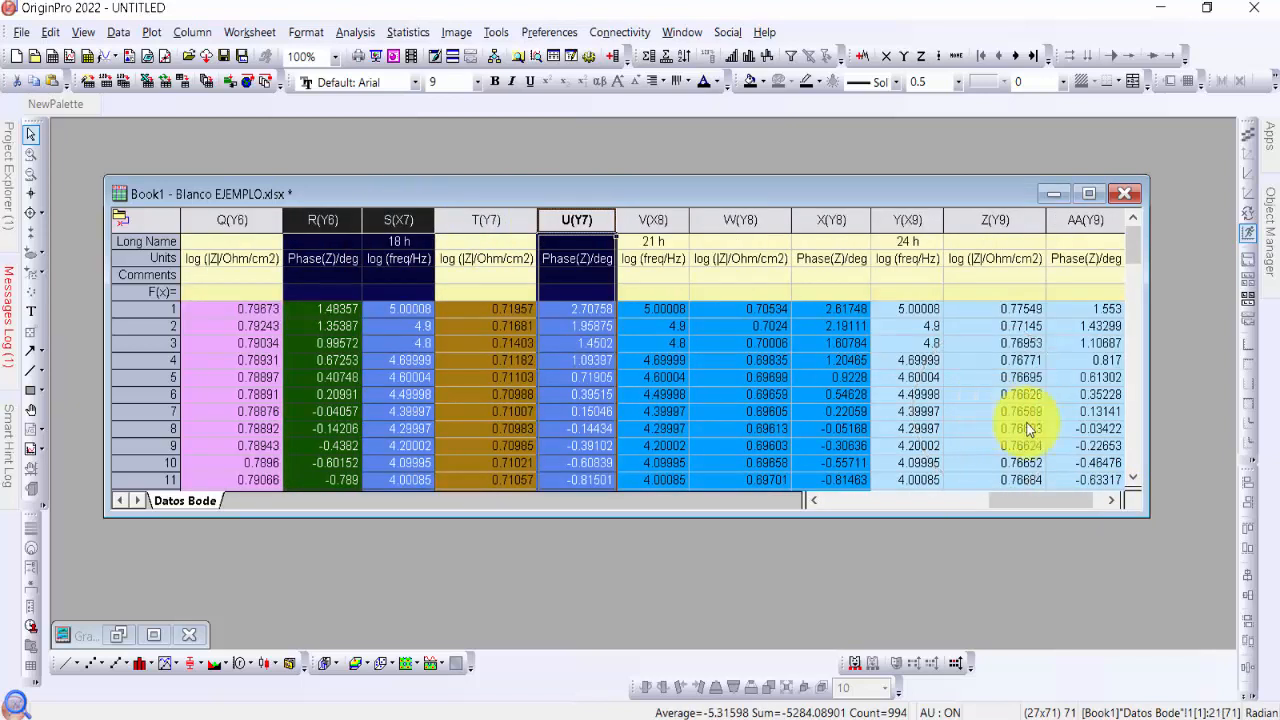
# Add the 21 h and 24 h log frequency and phase columns V, X, Y and AA to the selection
pyautogui.click(1114, 501)
pyautogui.keyDown('ctrl'); pyautogui.click(551, 219); pyautogui.keyUp('ctrl')
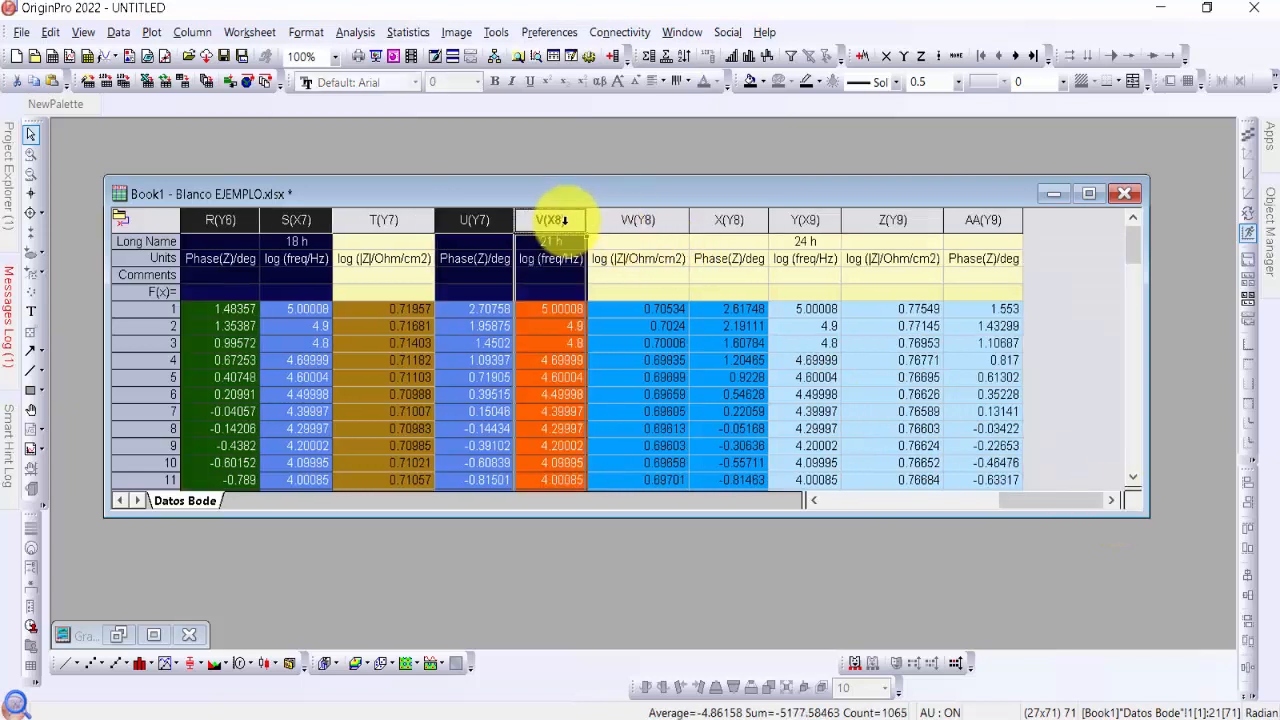
pyautogui.keyDown('ctrl'); pyautogui.click(729, 219); pyautogui.keyUp('ctrl')
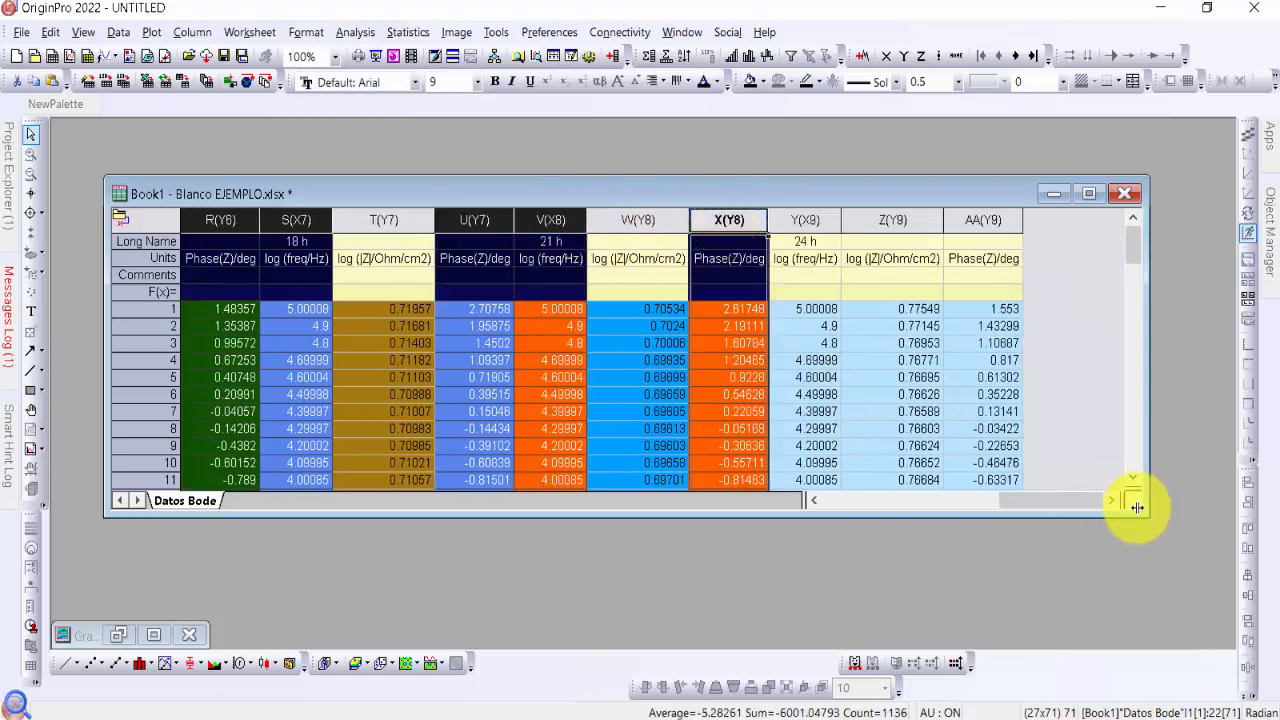
pyautogui.keyDown('ctrl'); pyautogui.click(803, 220); pyautogui.keyUp('ctrl')
pyautogui.keyDown('ctrl'); pyautogui.click(971, 220); pyautogui.keyUp('ctrl')
pyautogui.keyDown('ctrl'); pyautogui.click(895, 220); pyautogui.keyUp('ctrl')
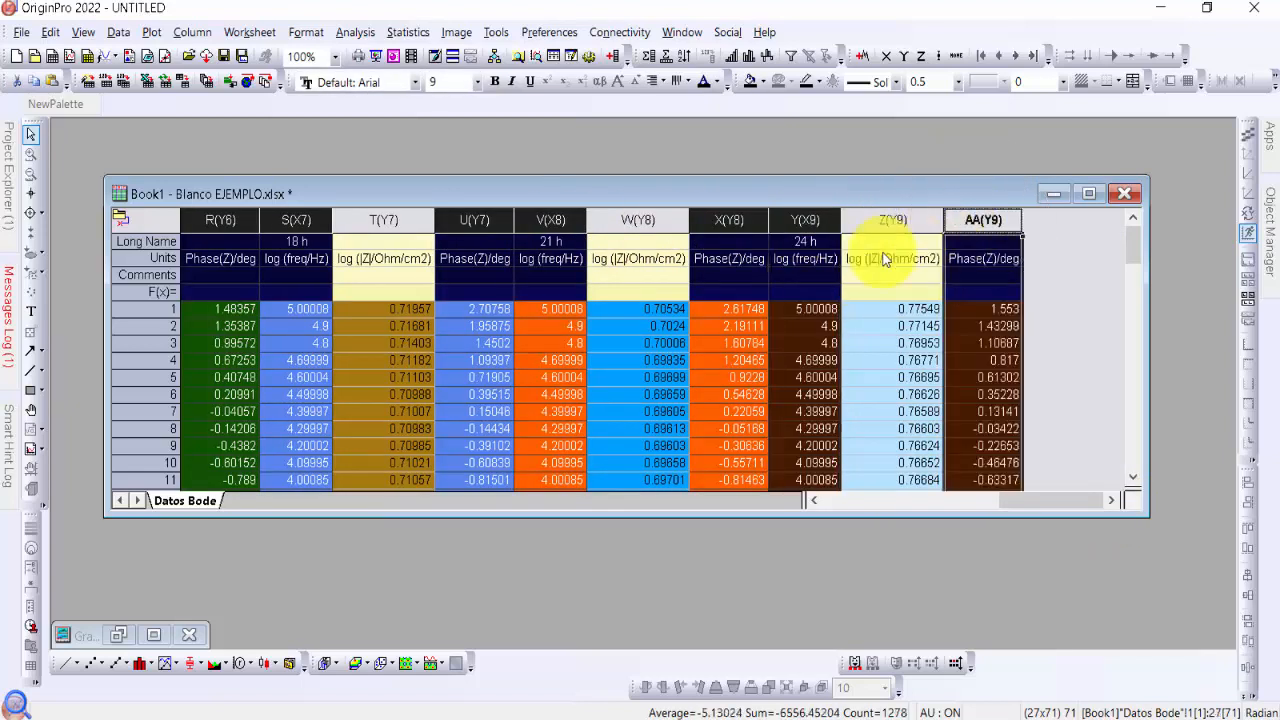
# Plot the selected frequency and phase columns as a Line + Symbol graph
pyautogui.moveTo(1044, 506); pyautogui.dragTo(848, 512)
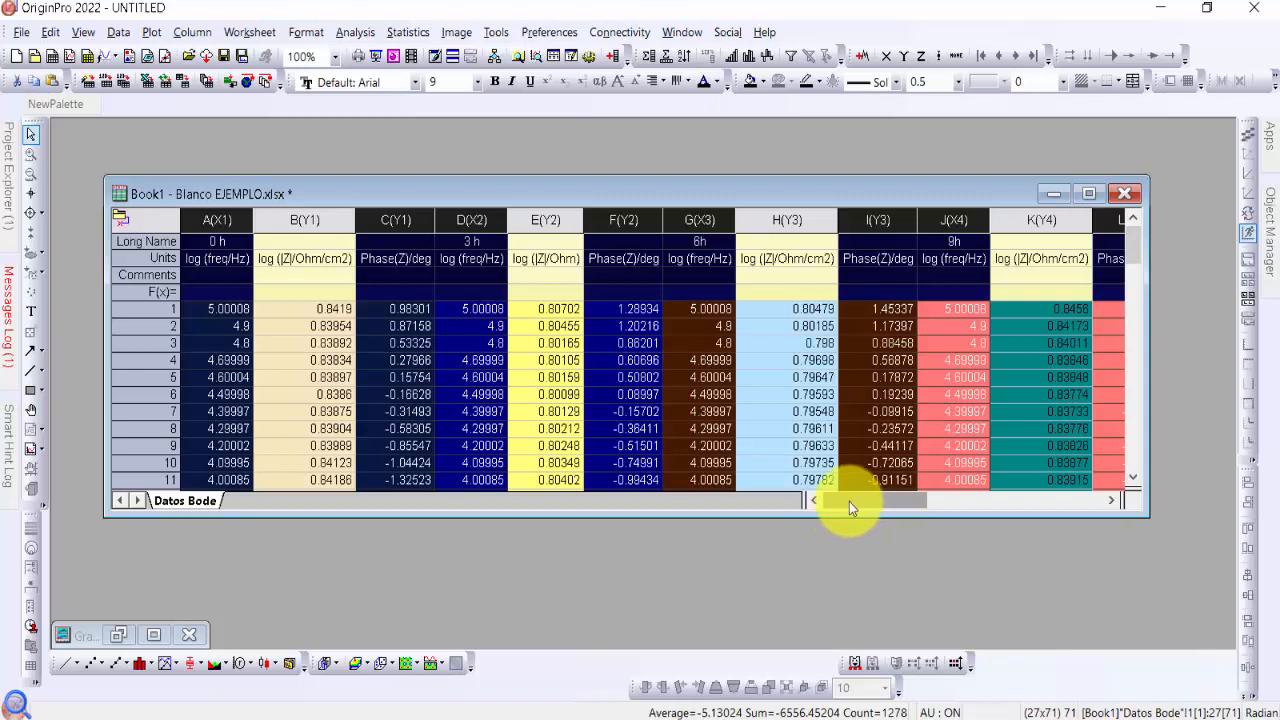
pyautogui.click(127, 665)
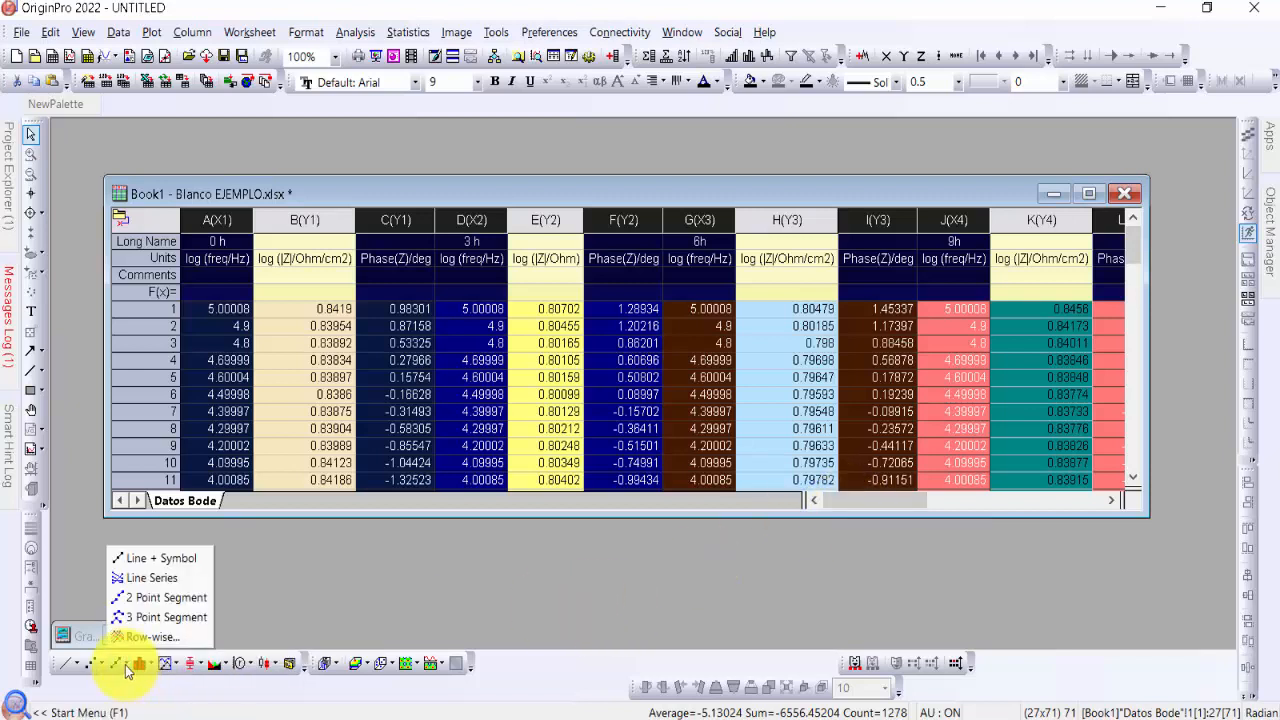
pyautogui.click(139, 562)
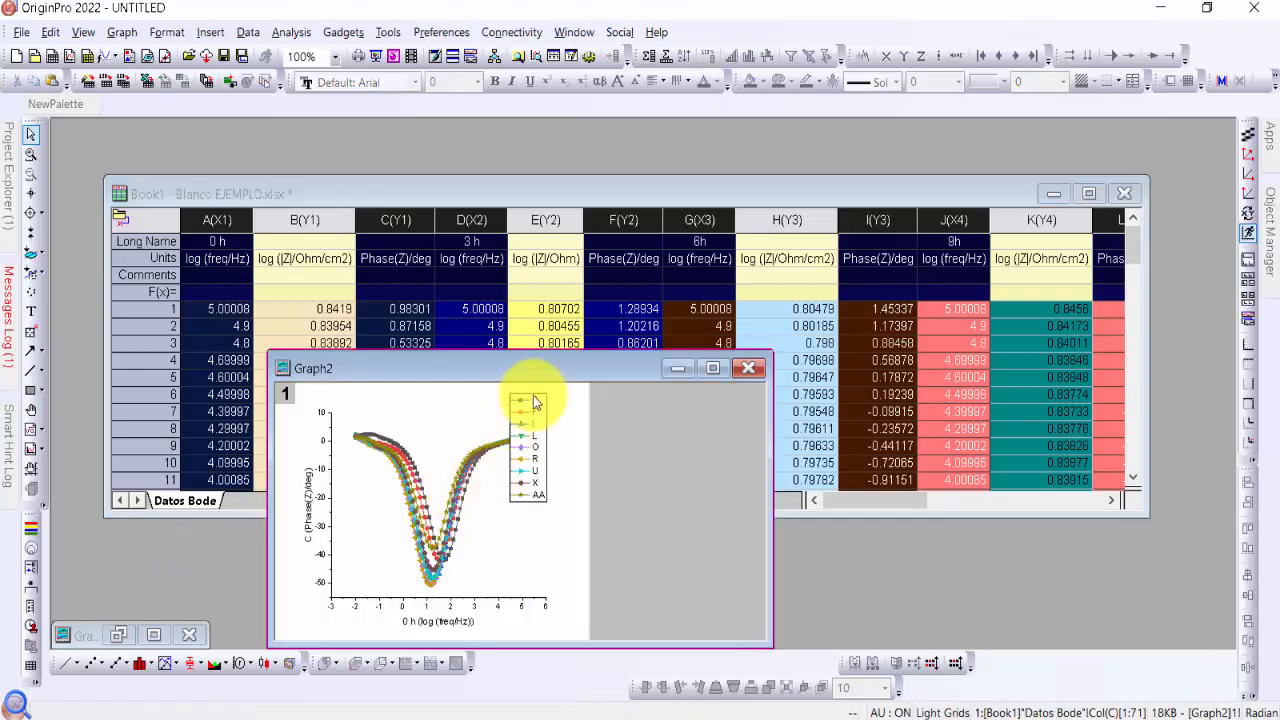
# Restore the minimized impedance graph and place the phase graph window beside it
pyautogui.moveTo(523, 374); pyautogui.dragTo(819, 278)
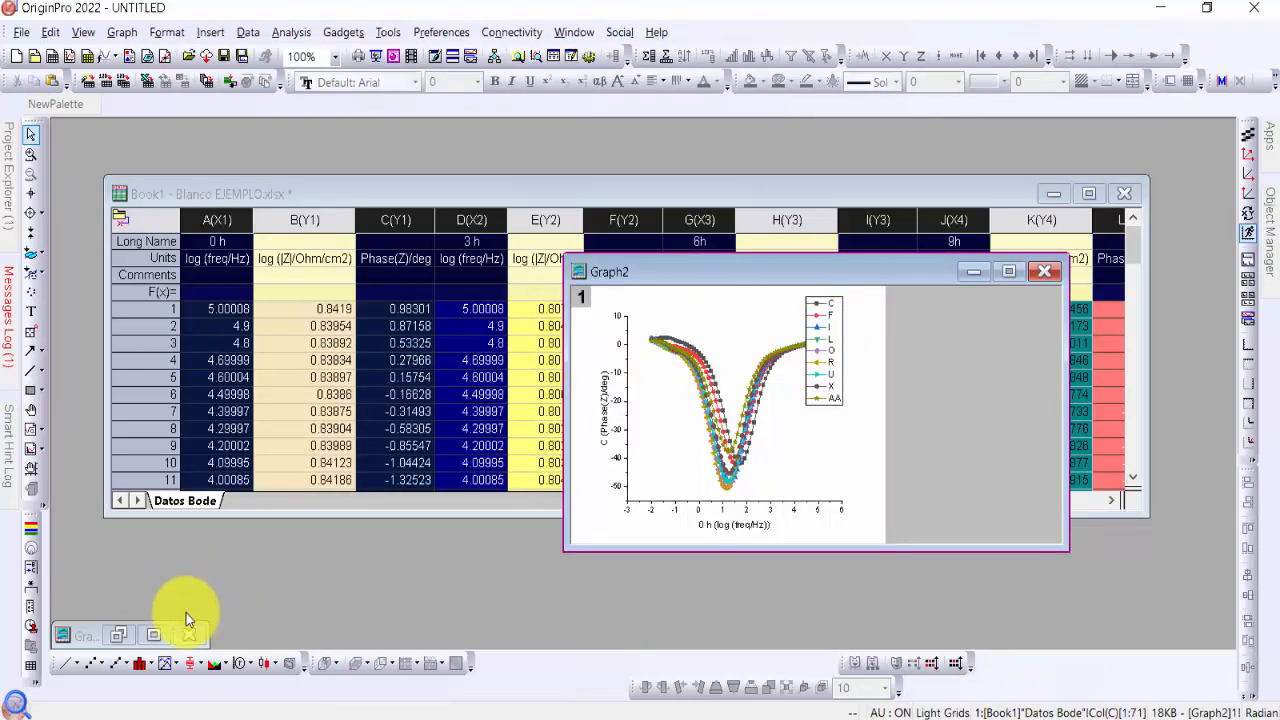
pyautogui.click(127, 636)
pyautogui.moveTo(851, 271); pyautogui.dragTo(933, 224)
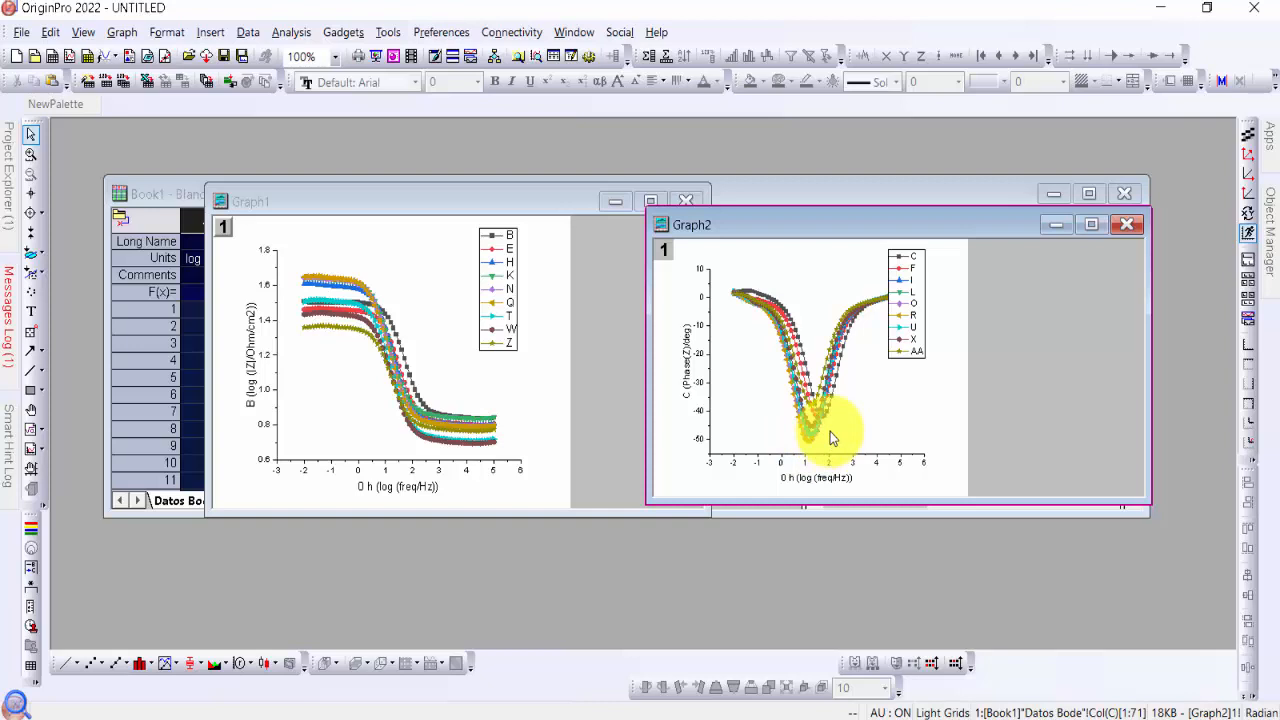
# Reverse the vertical axis scale of the phase graph and apply the axis settings
pyautogui.click(859, 387)
pyautogui.rightClick(859, 385)
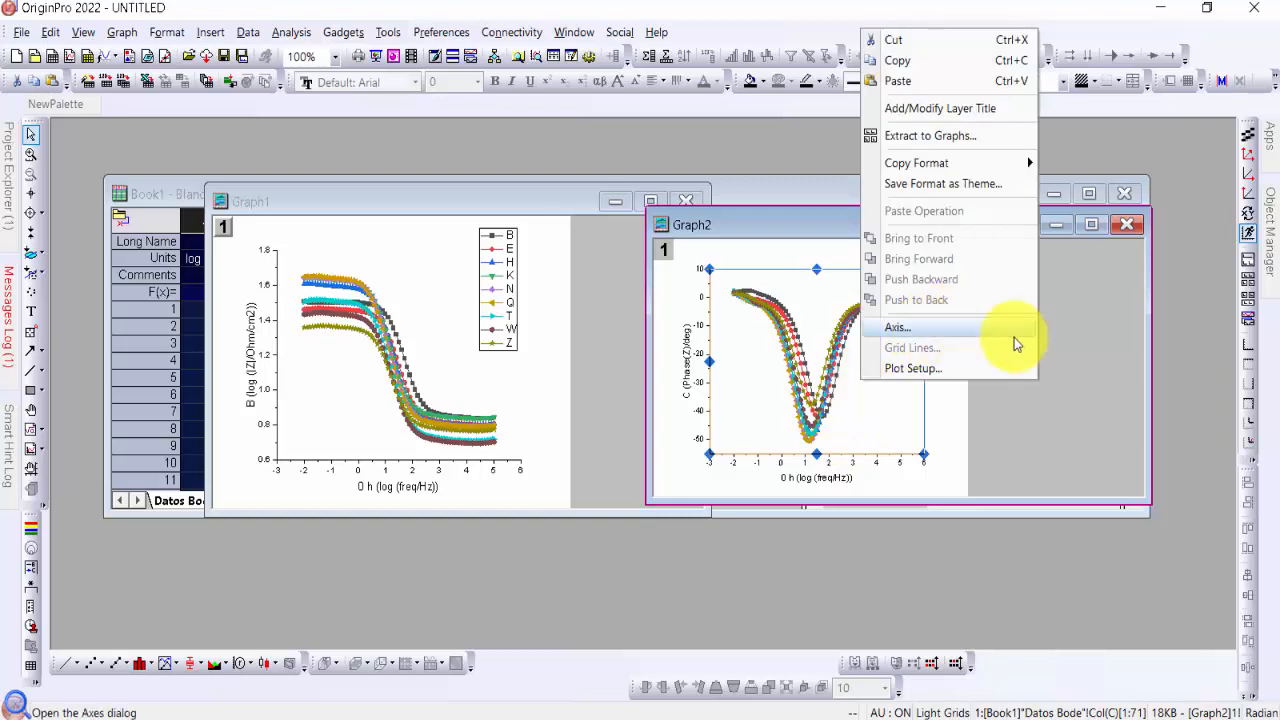
pyautogui.click(964, 329)
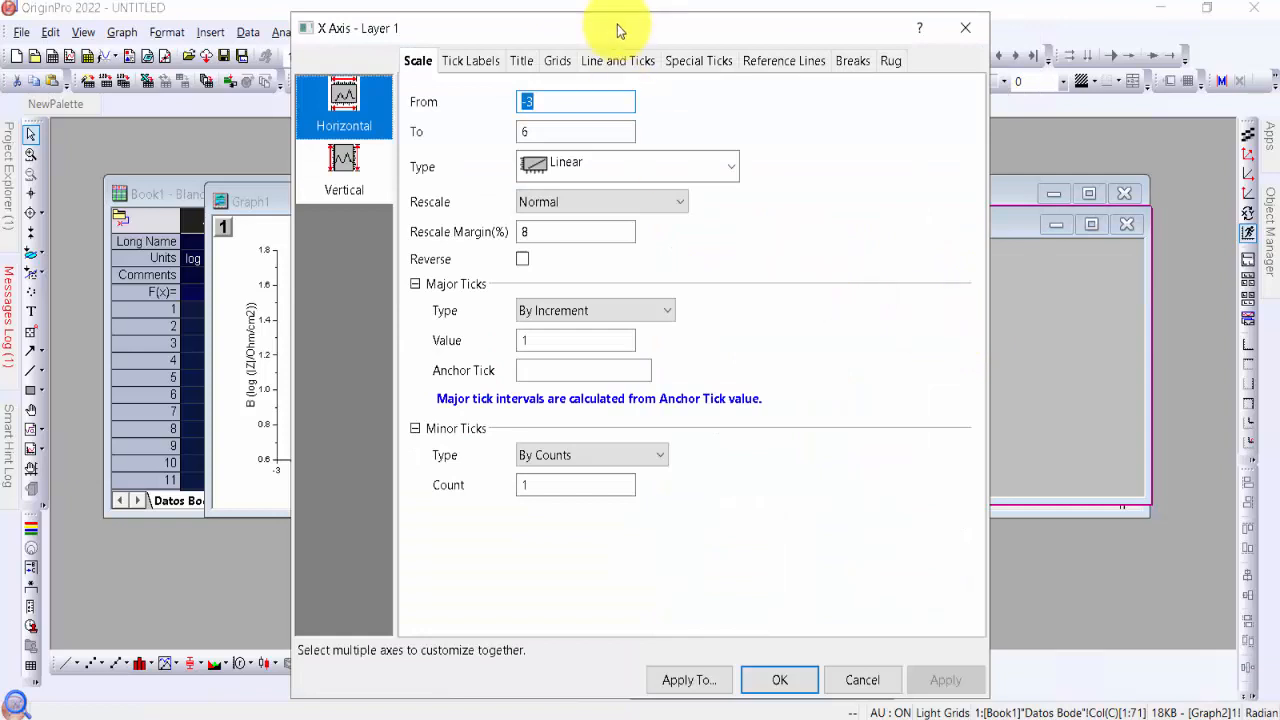
pyautogui.moveTo(617, 23); pyautogui.dragTo(612, 35)
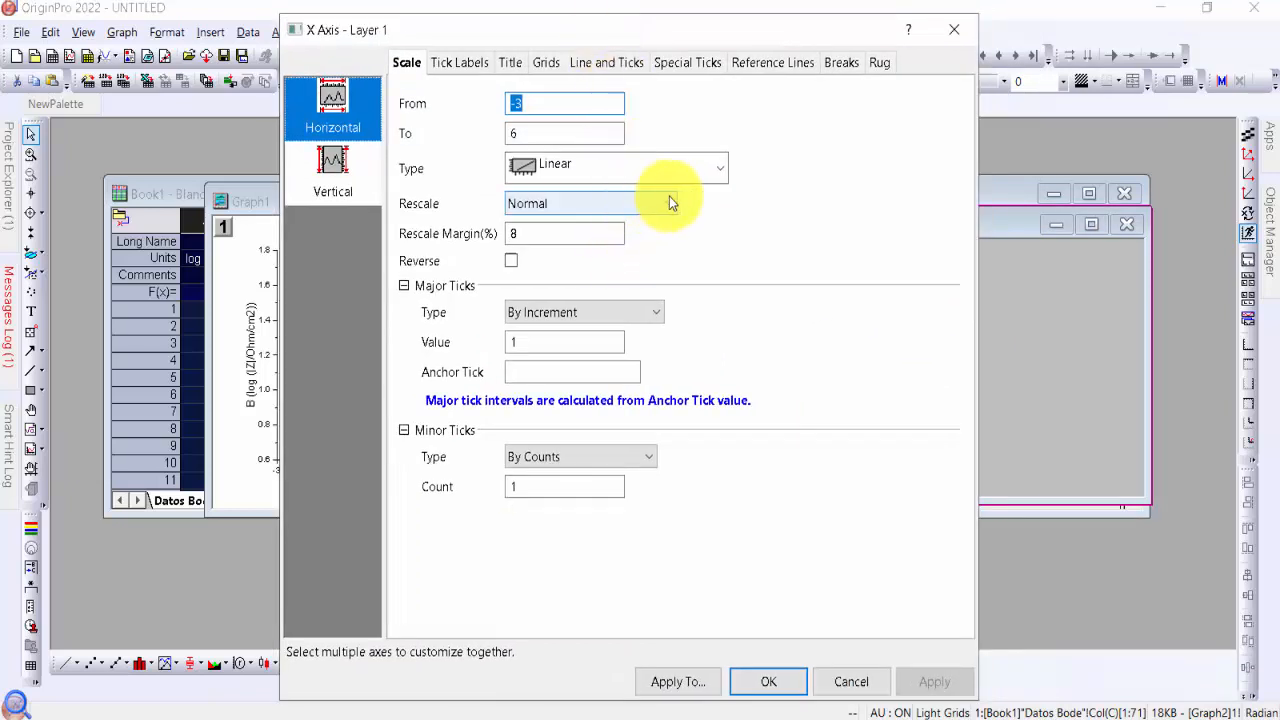
pyautogui.click(335, 172)
pyautogui.click(513, 260)
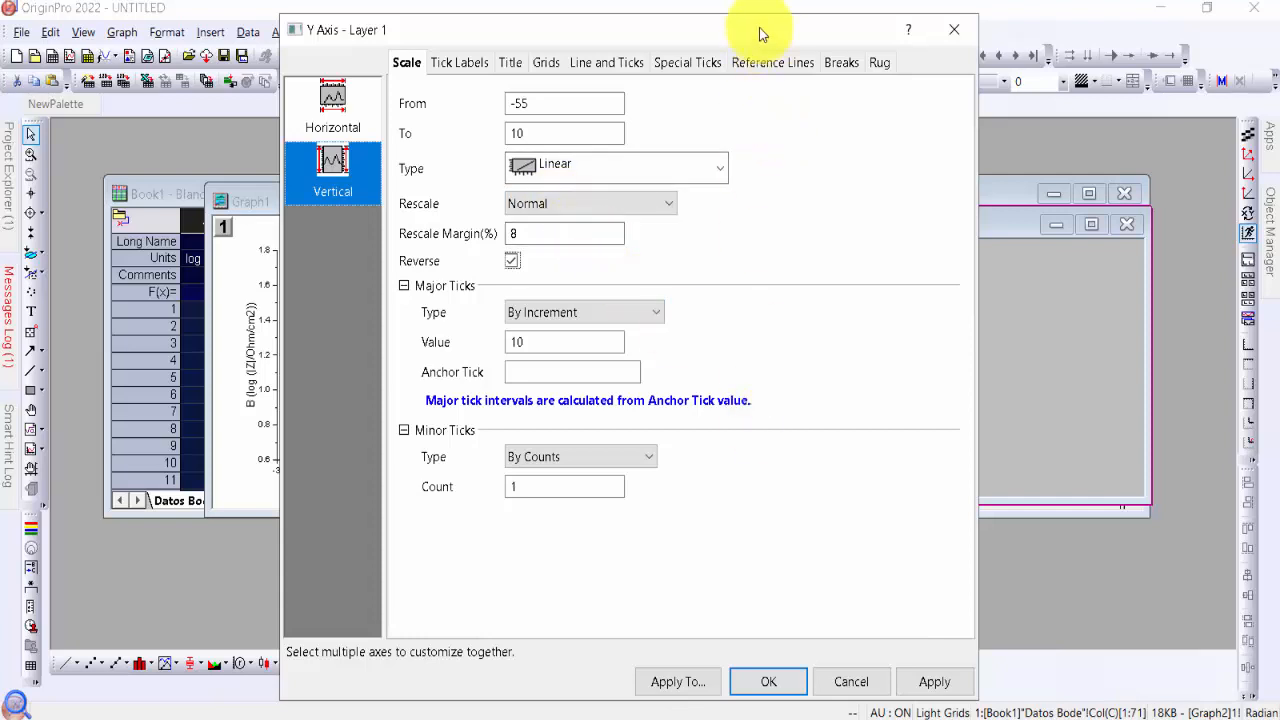
pyautogui.moveTo(757, 34); pyautogui.dragTo(431, 25)
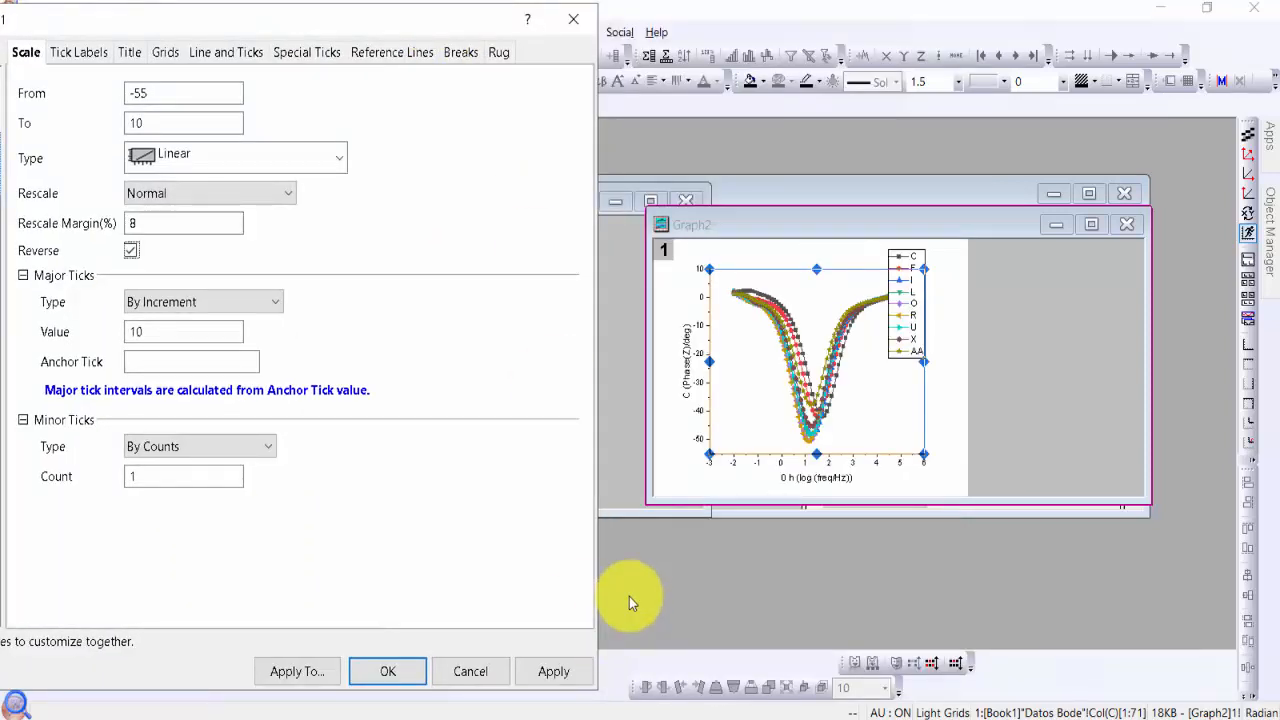
pyautogui.click(573, 675)
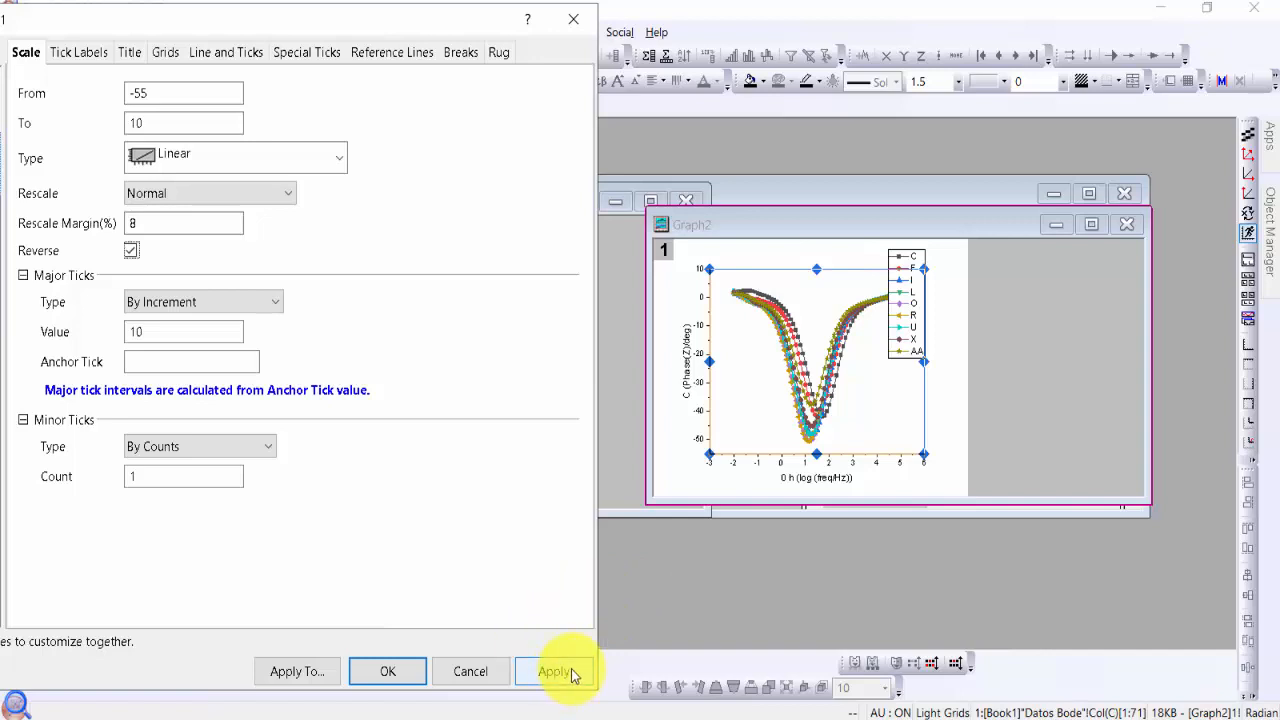
pyautogui.click(573, 675)
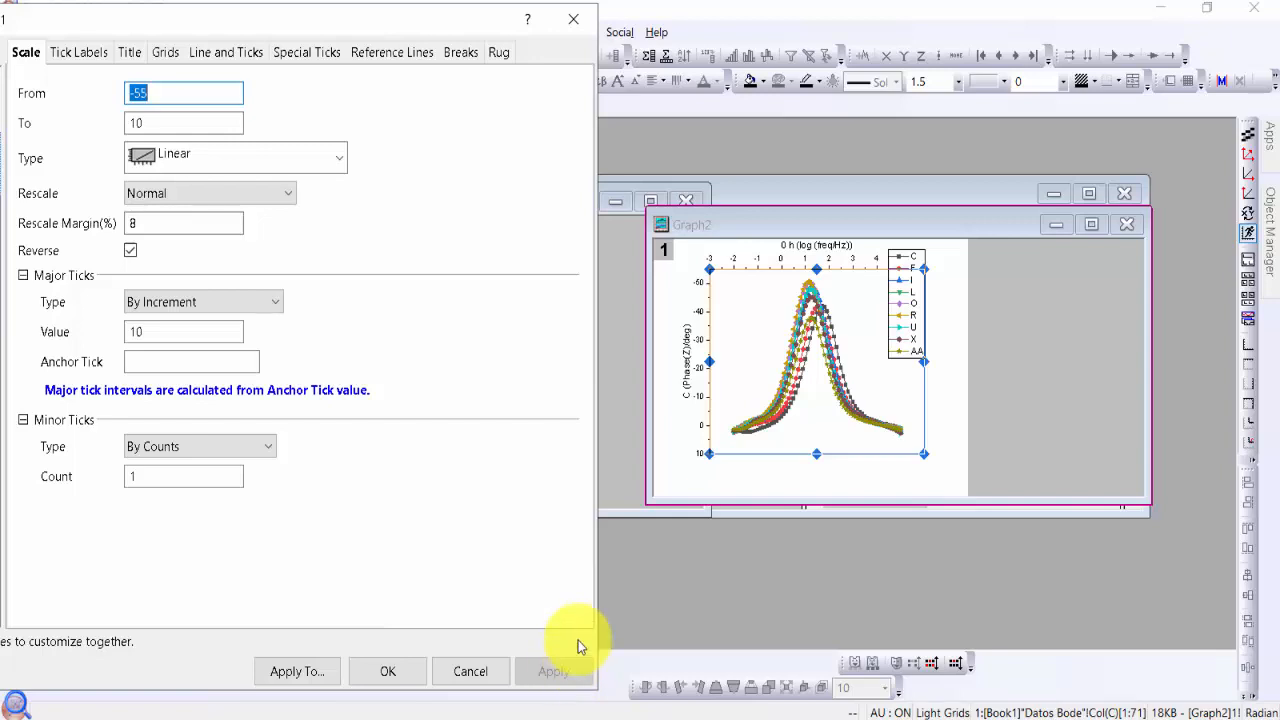
pyautogui.click(388, 671)
pyautogui.click(998, 398)
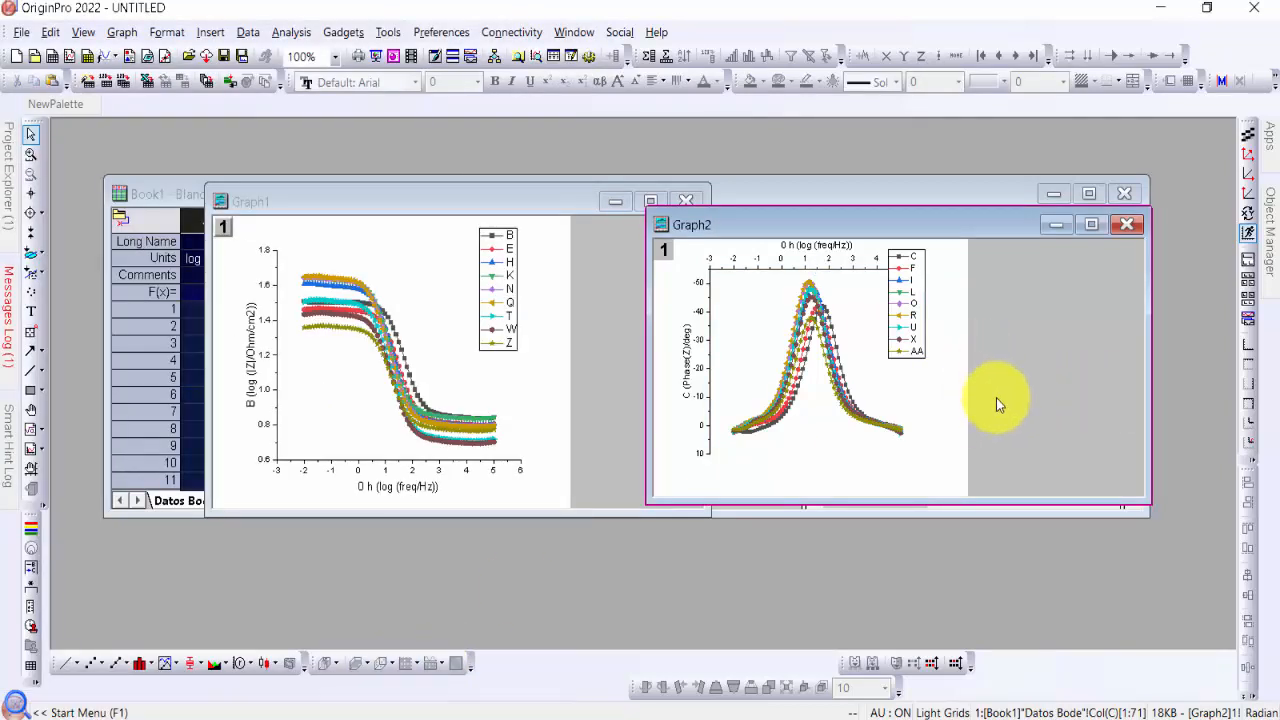
# Open the phase graph's axis settings and show the tick labels on the right Y axis
pyautogui.click(466, 206)
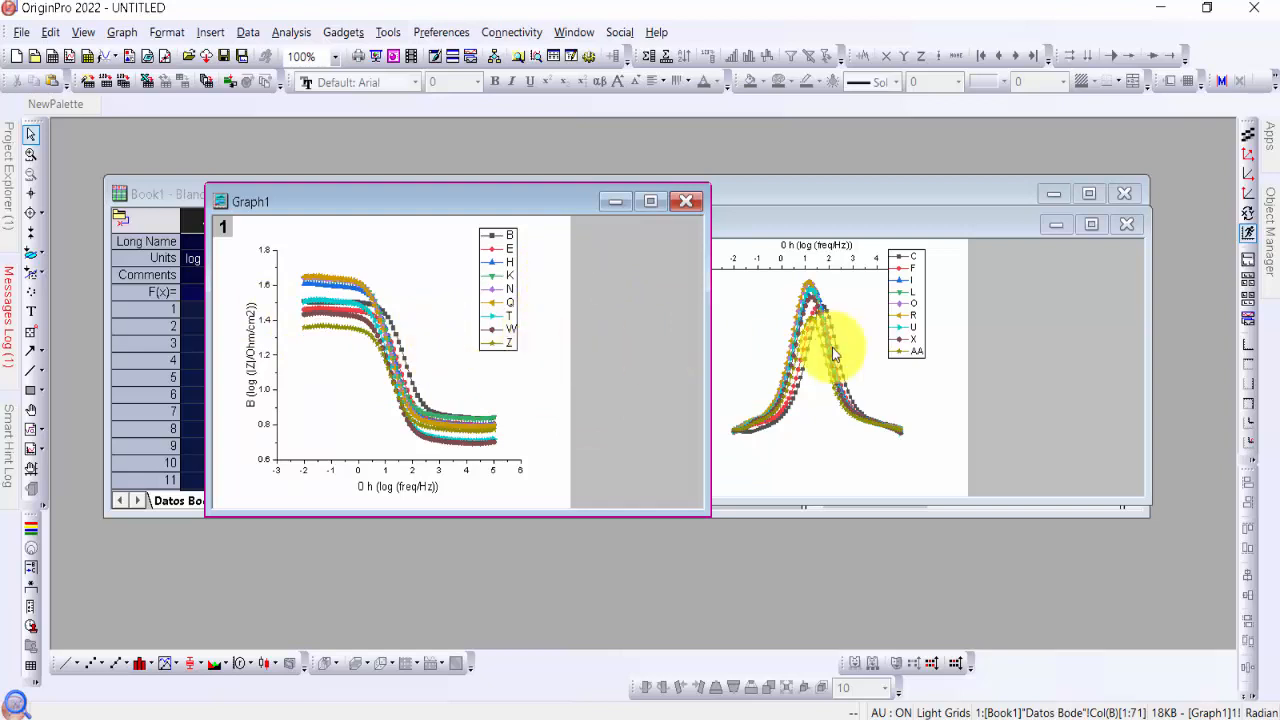
pyautogui.click(1005, 372)
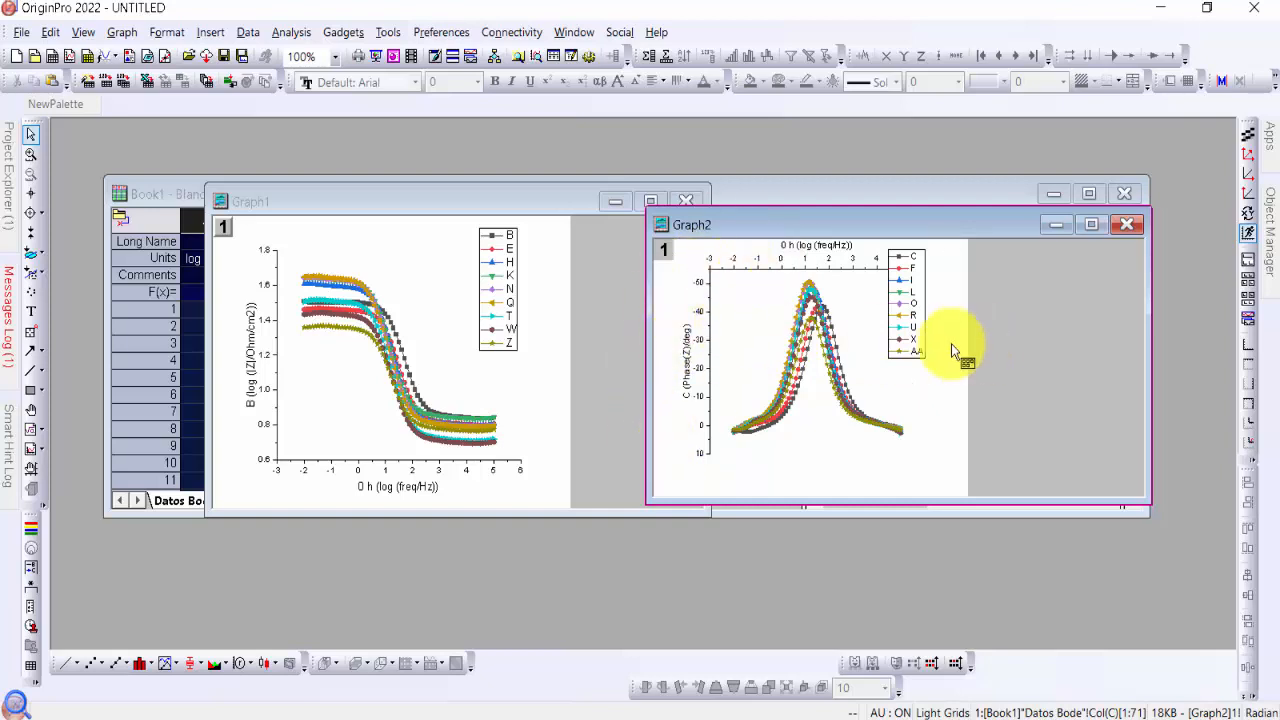
pyautogui.click(766, 340)
pyautogui.rightClick(766, 341)
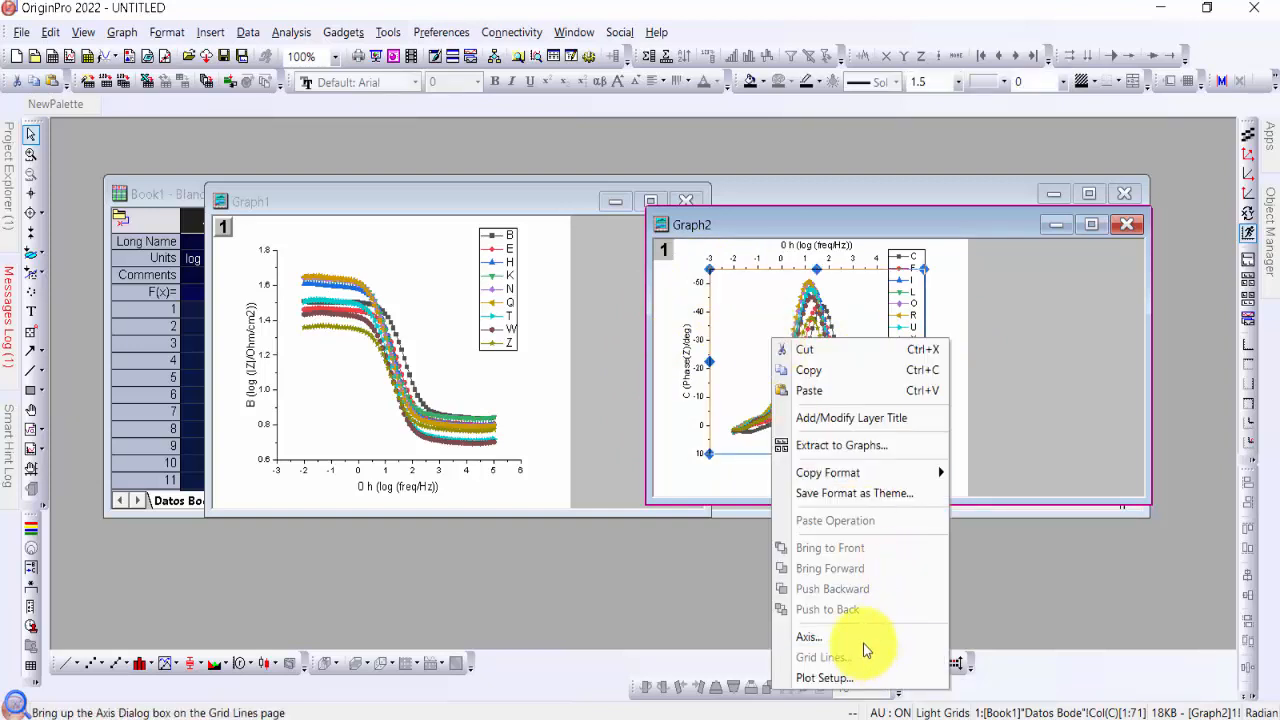
pyautogui.click(852, 677)
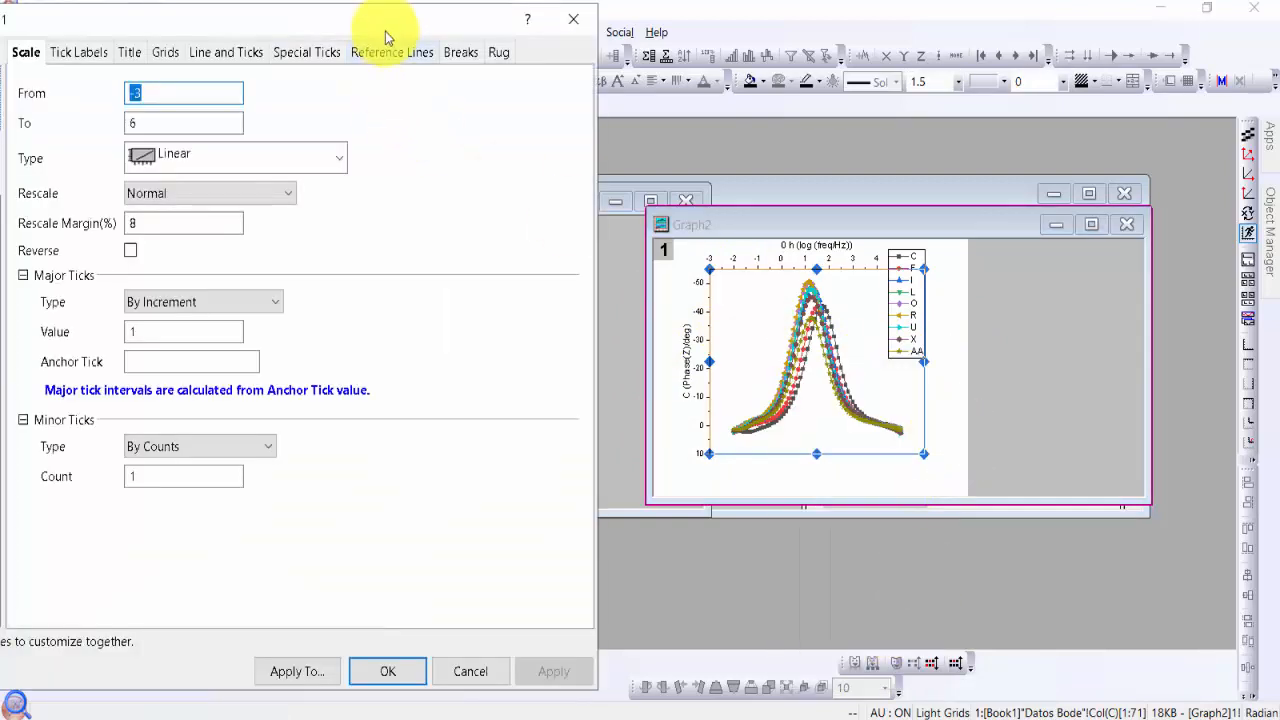
pyautogui.moveTo(386, 25); pyautogui.dragTo(542, 20)
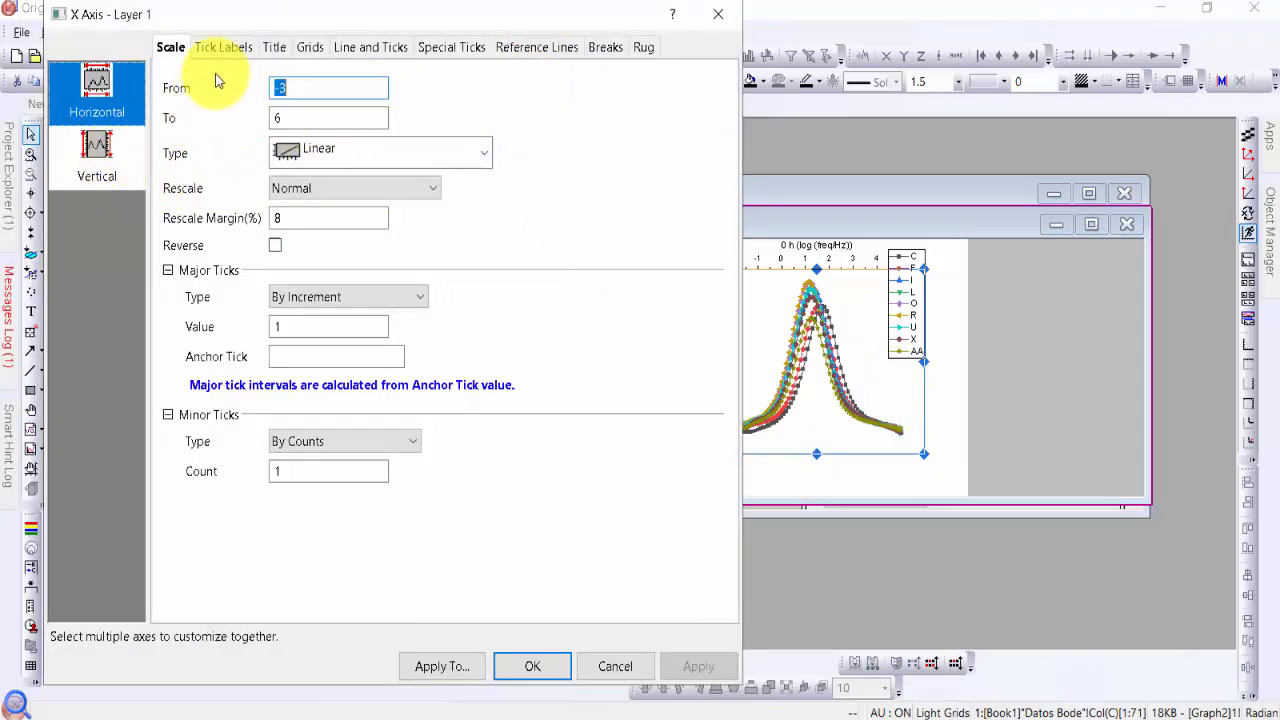
pyautogui.click(227, 48)
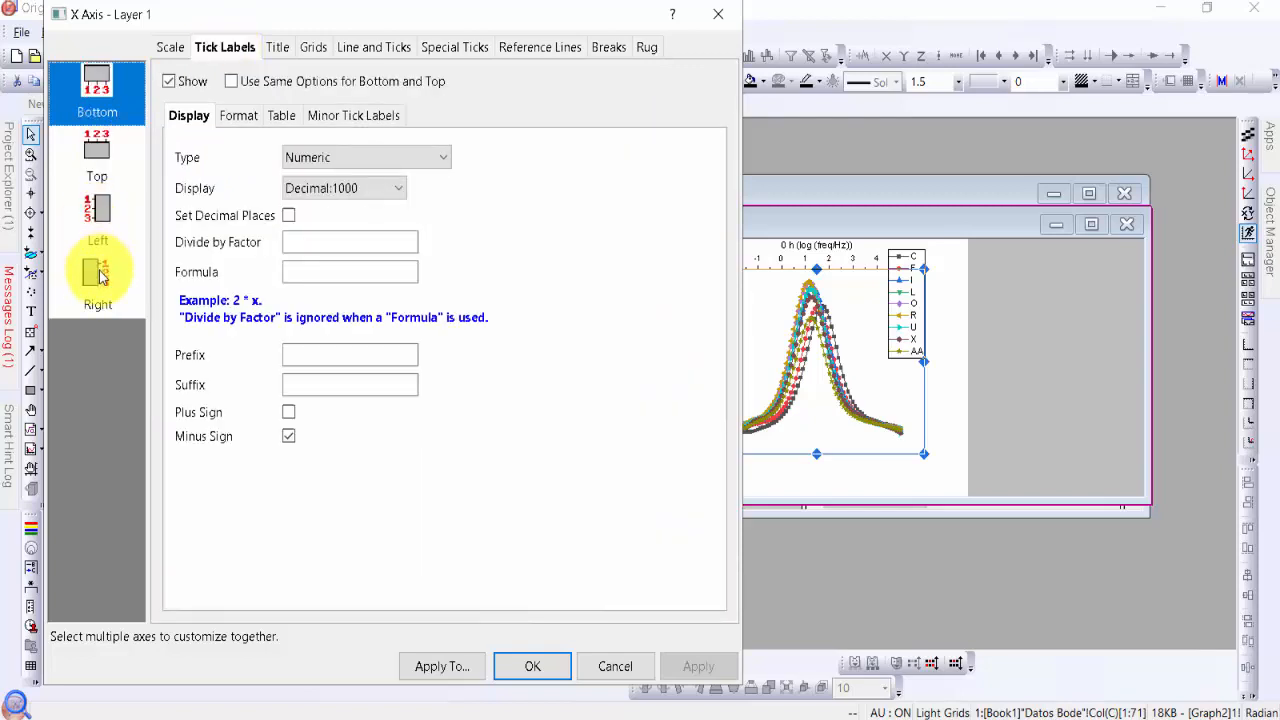
pyautogui.click(100, 275)
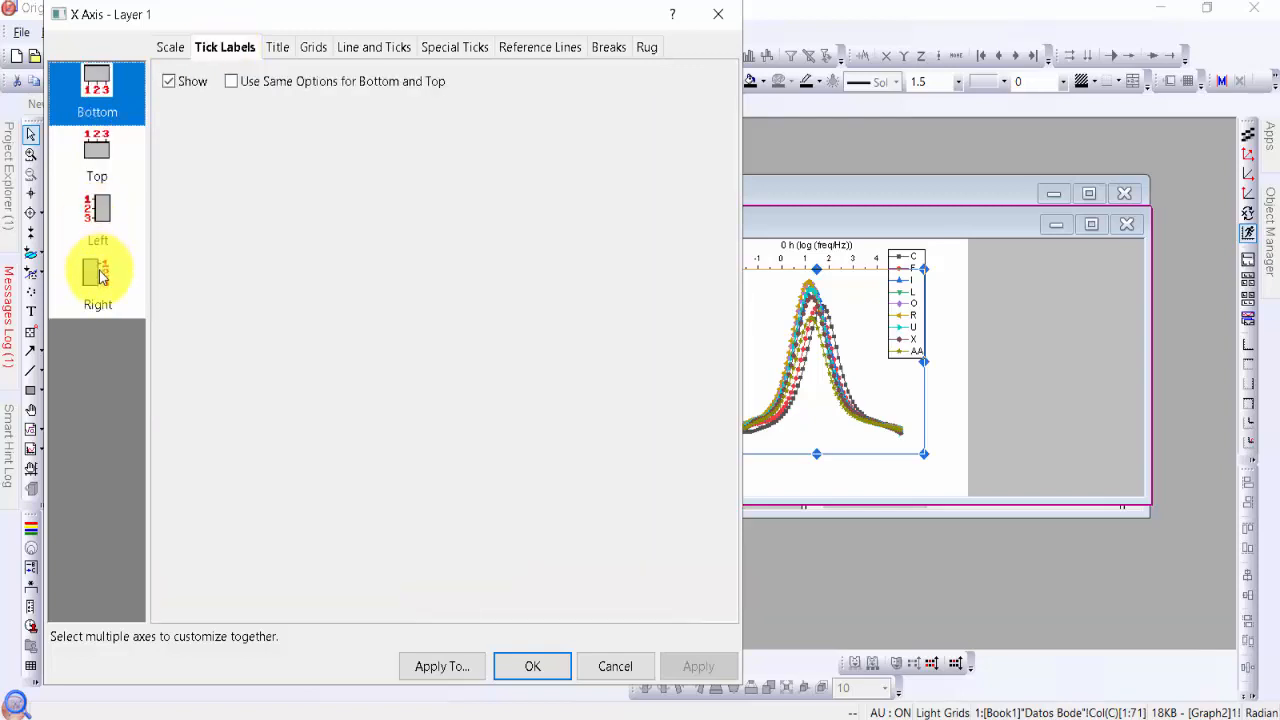
pyautogui.click(170, 83)
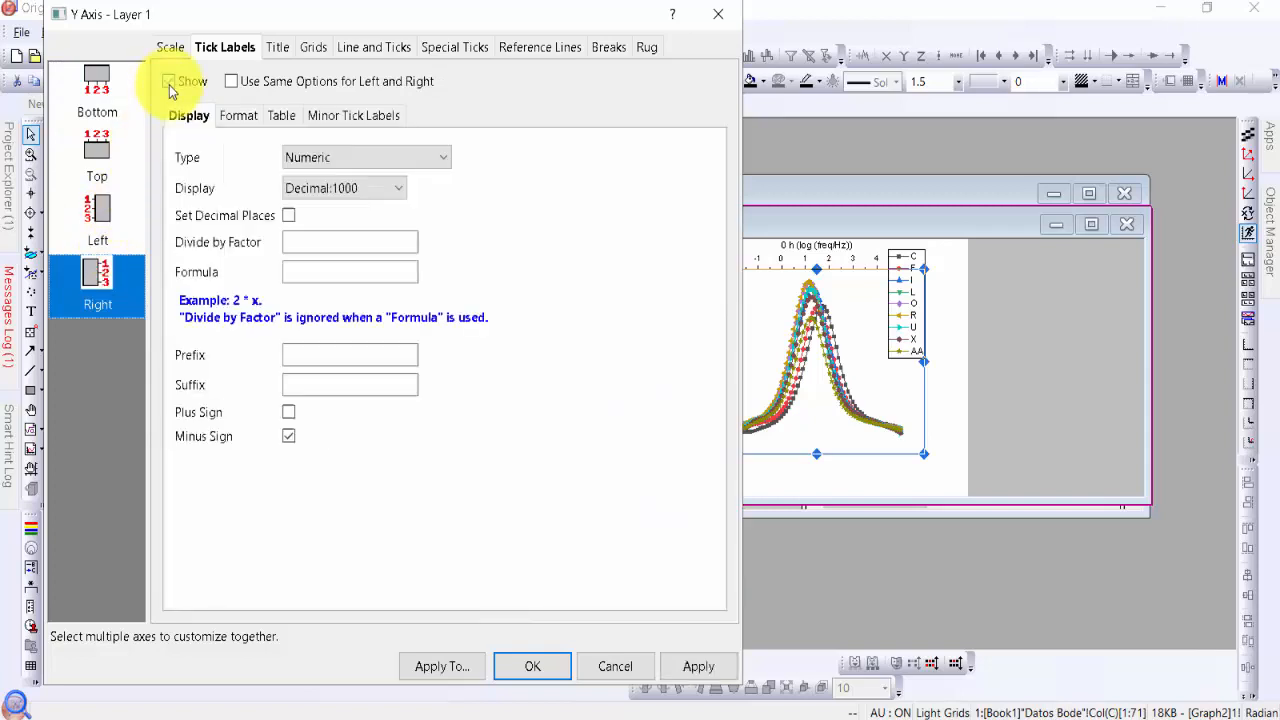
pyautogui.click(715, 660)
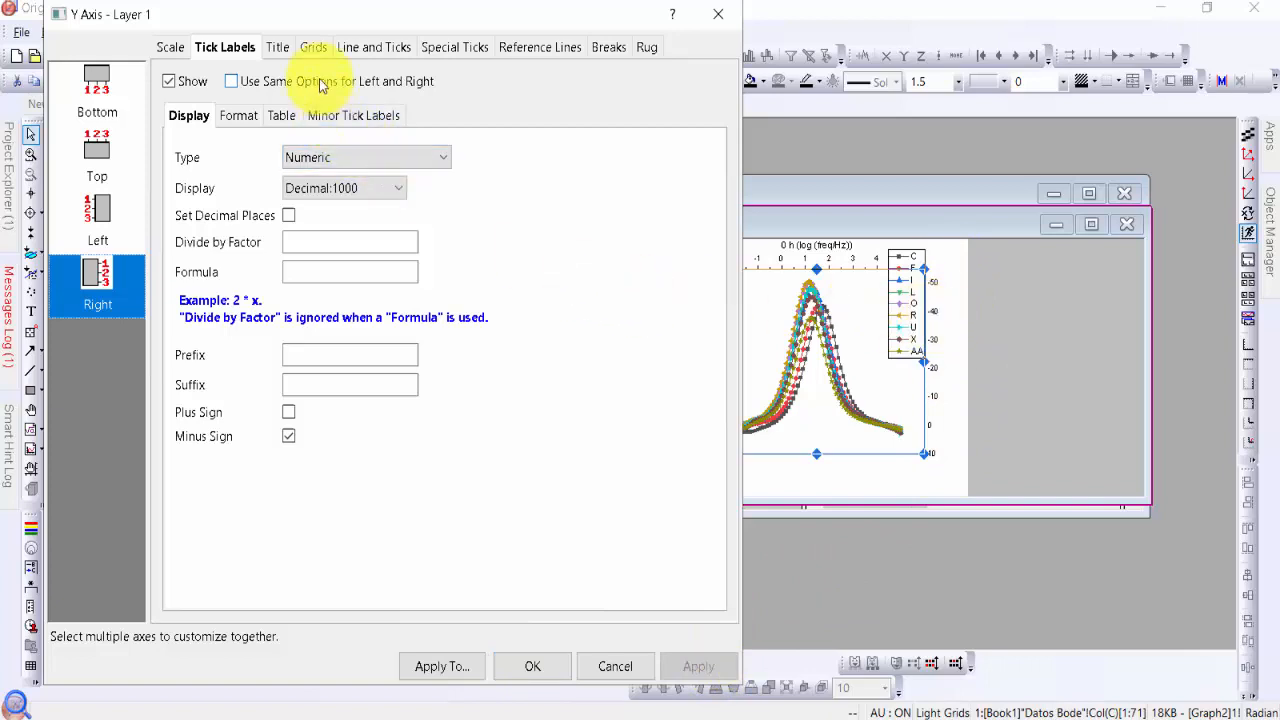
# Show the title on the phase graph's right Y axis and apply it
pyautogui.click(278, 47)
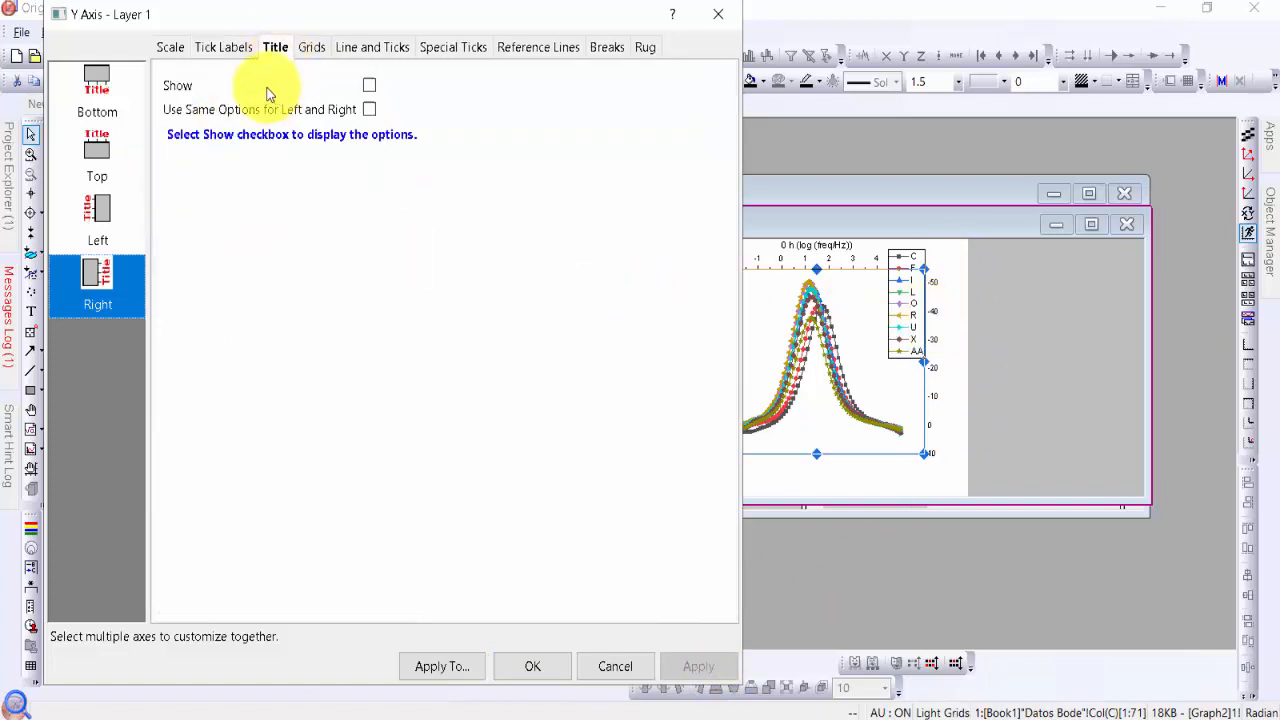
pyautogui.click(369, 85)
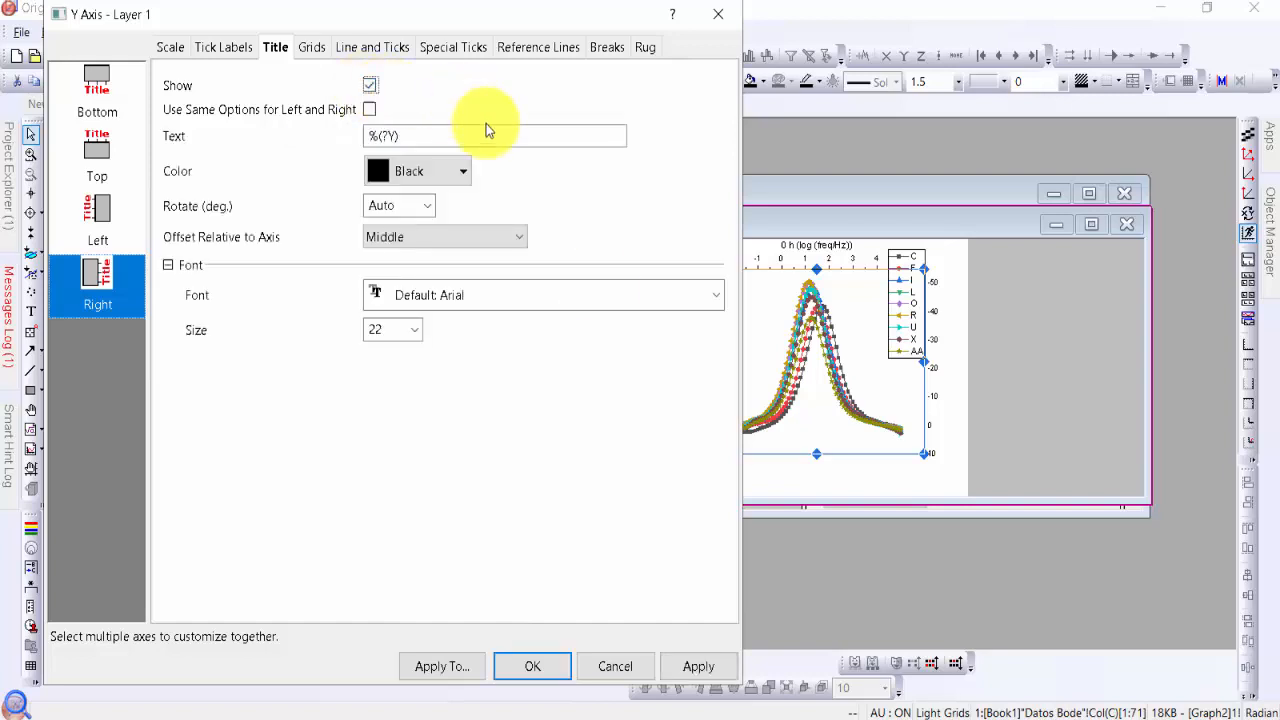
pyautogui.click(690, 668)
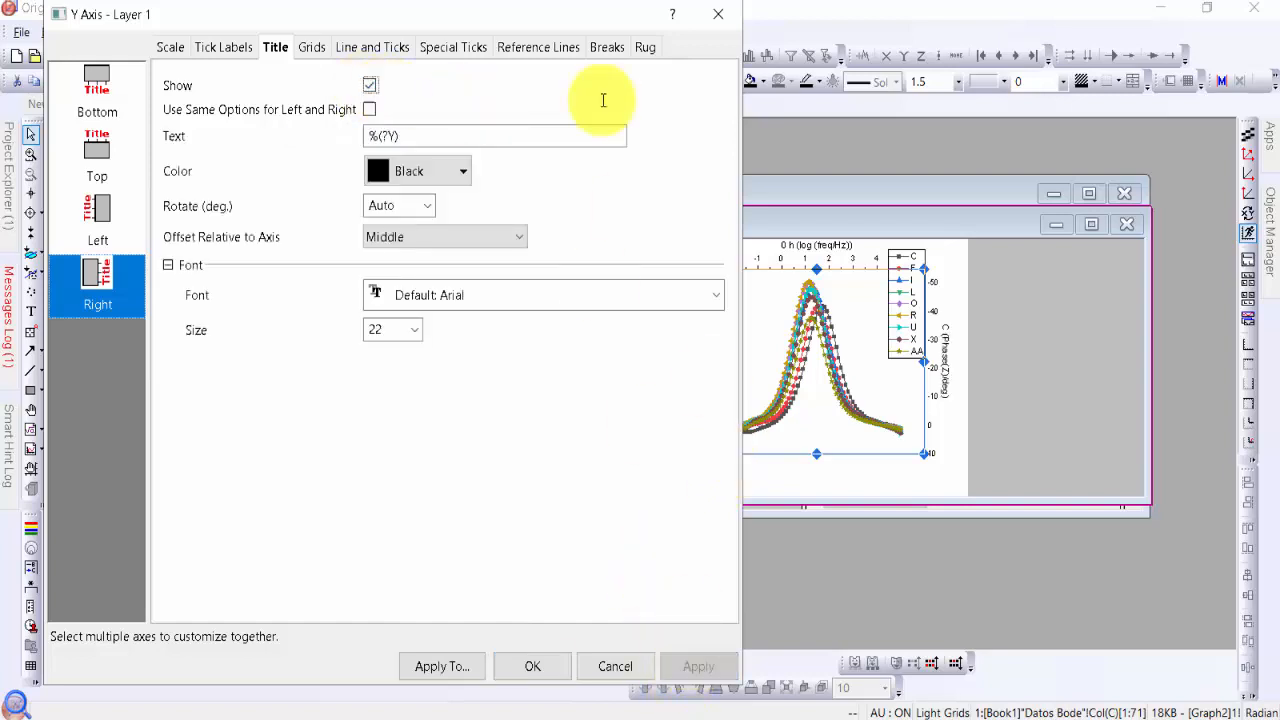
# Show the line and ticks on the phase graph's right Y axis and apply the change
pyautogui.click(380, 48)
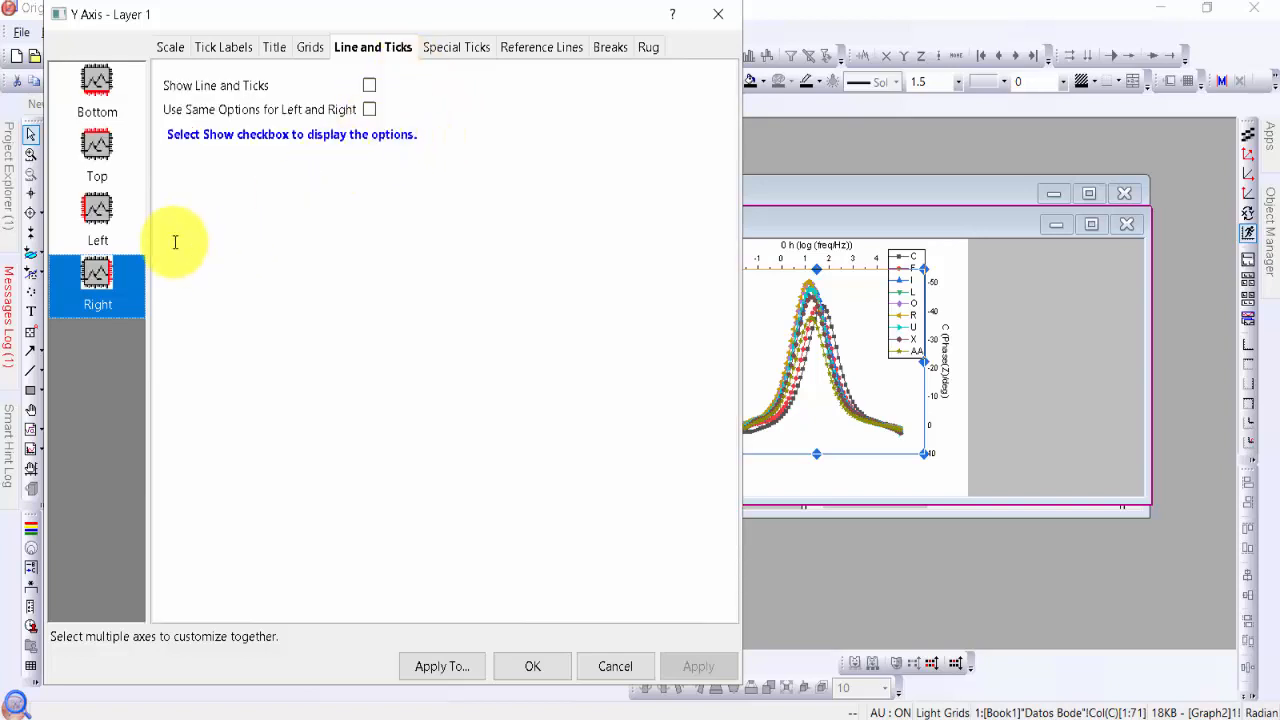
pyautogui.click(126, 280)
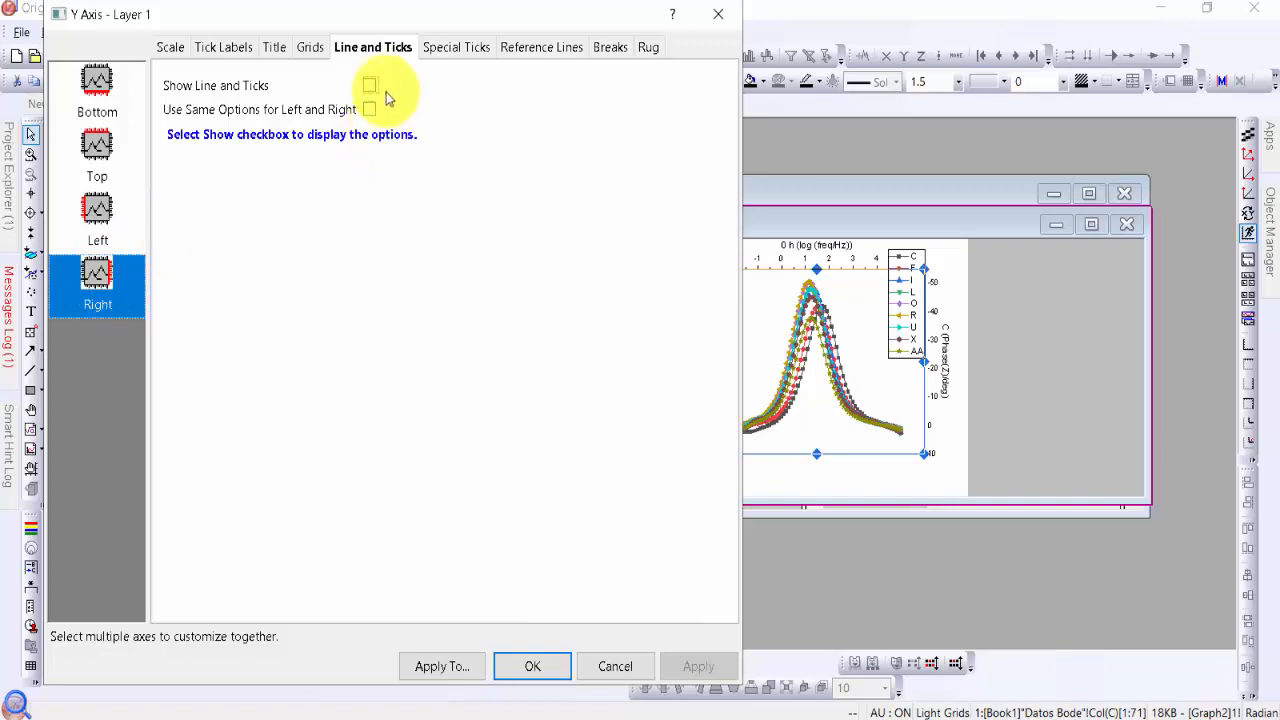
pyautogui.click(370, 85)
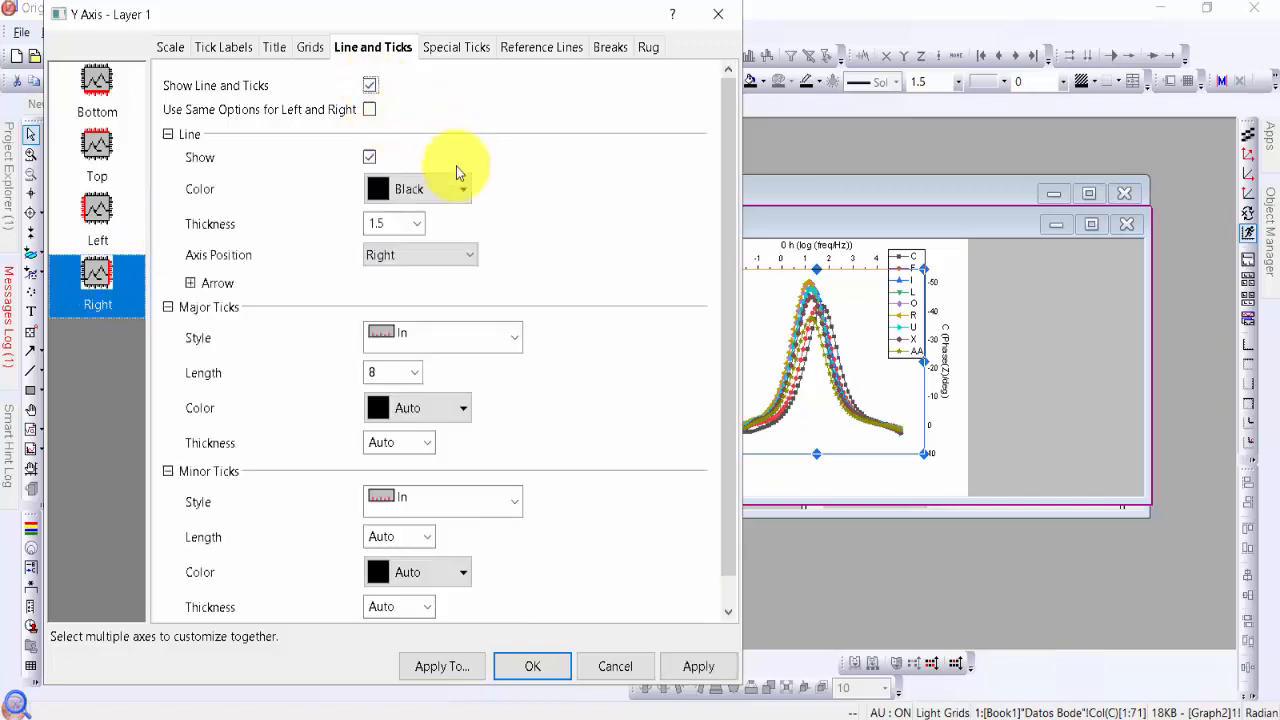
pyautogui.click(698, 666)
pyautogui.moveTo(510, 22); pyautogui.dragTo(390, 25)
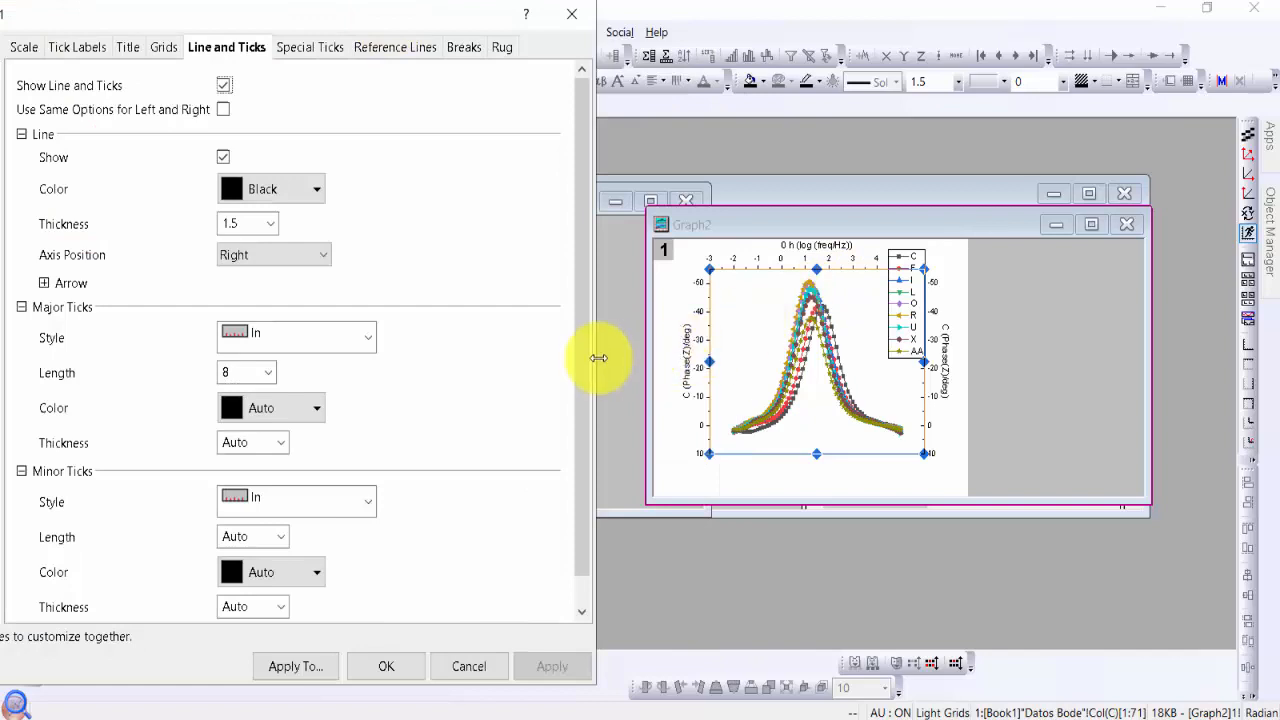
# Hide the line and ticks of the phase graph's left Y axis and apply the change
pyautogui.scroll(-1, 588, 311)
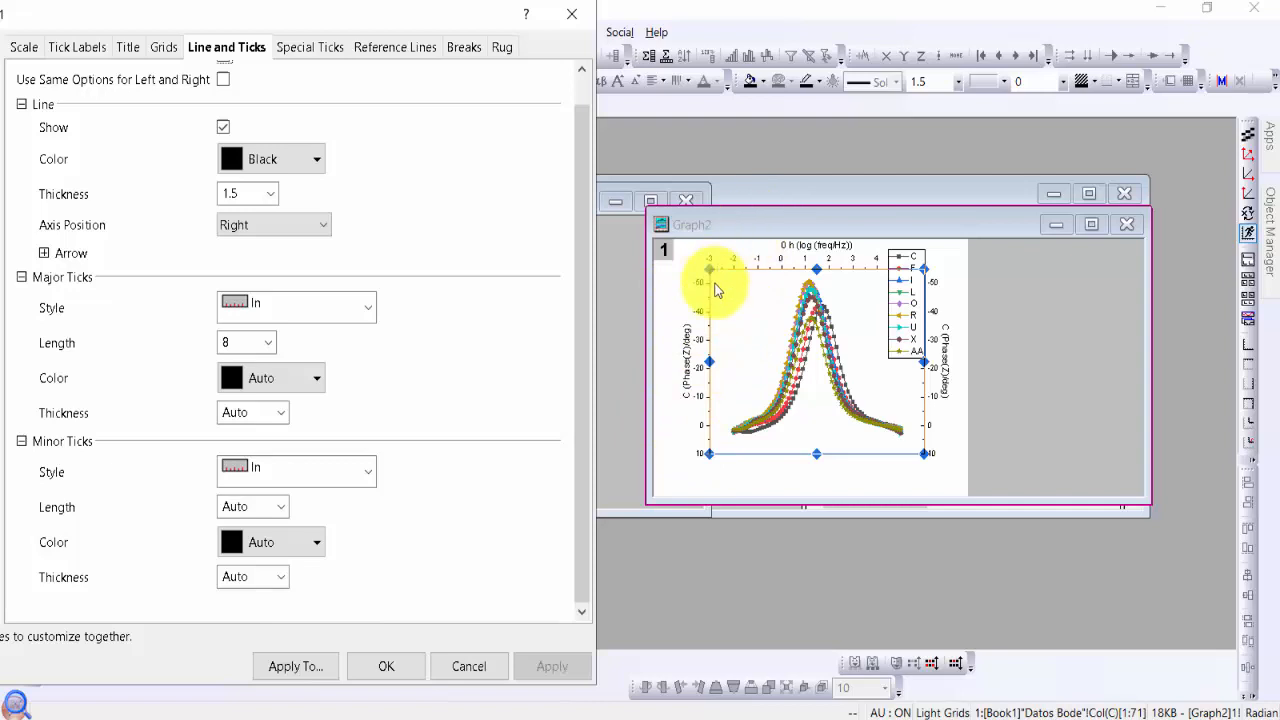
pyautogui.moveTo(375, 22); pyautogui.dragTo(748, 28)
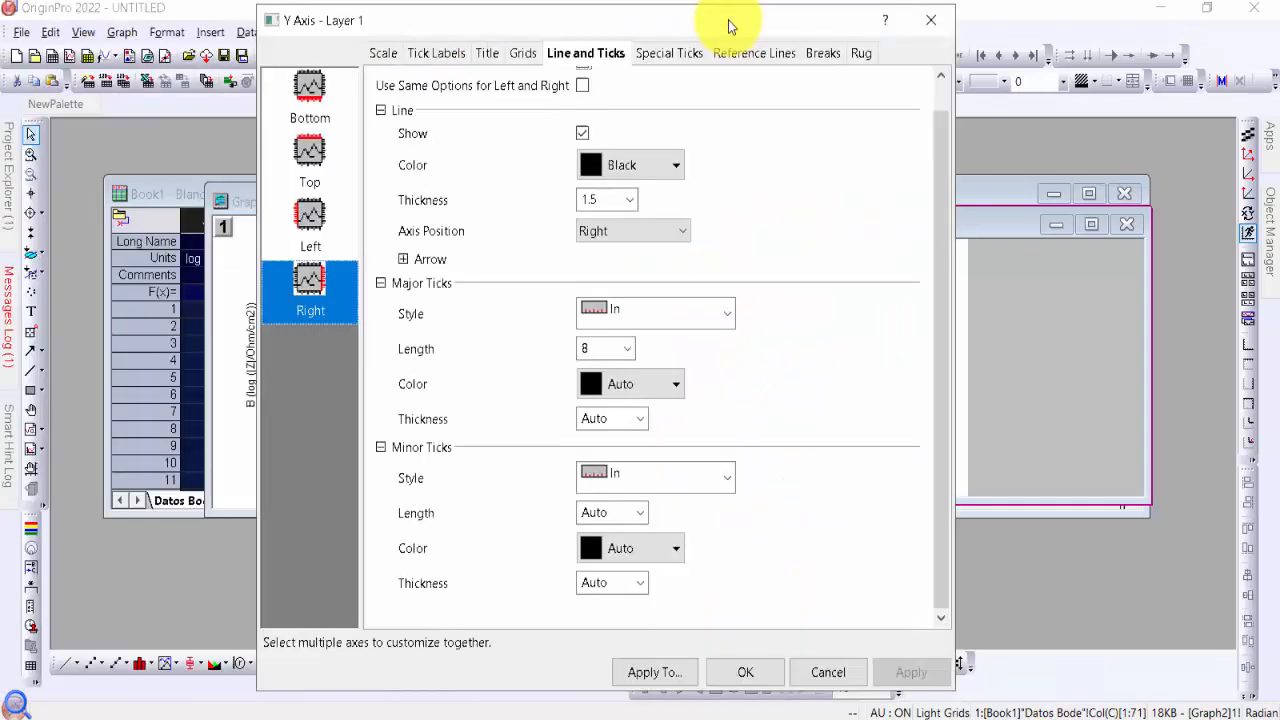
pyautogui.click(320, 208)
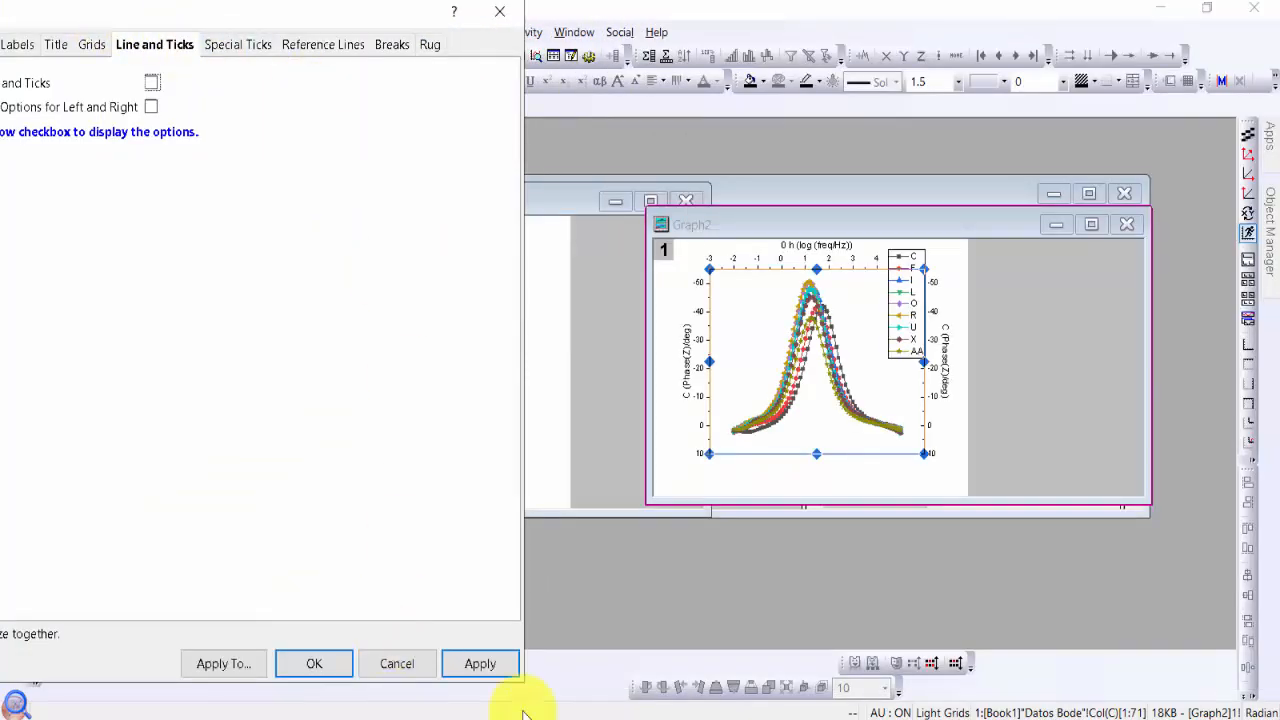
pyautogui.click(501, 670)
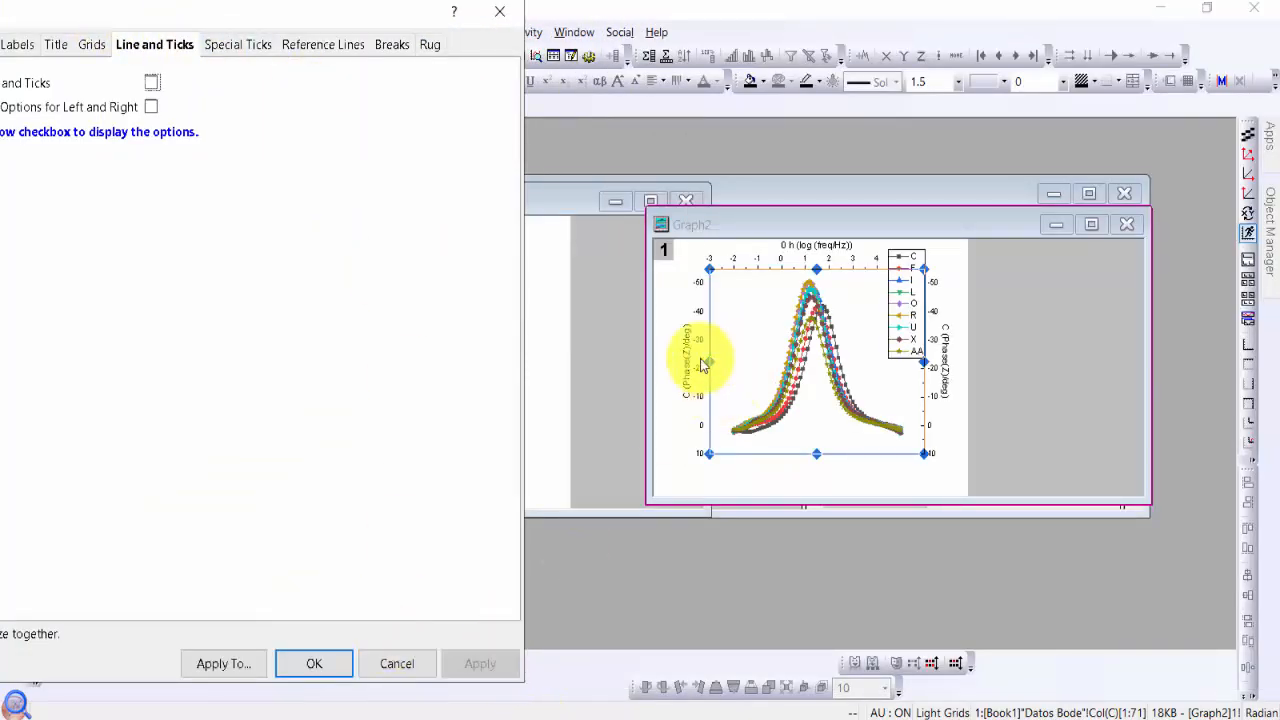
# Hide the title and tick labels of the phase graph's left Y axis and apply the changes
pyautogui.moveTo(343, 20); pyautogui.dragTo(875, 25)
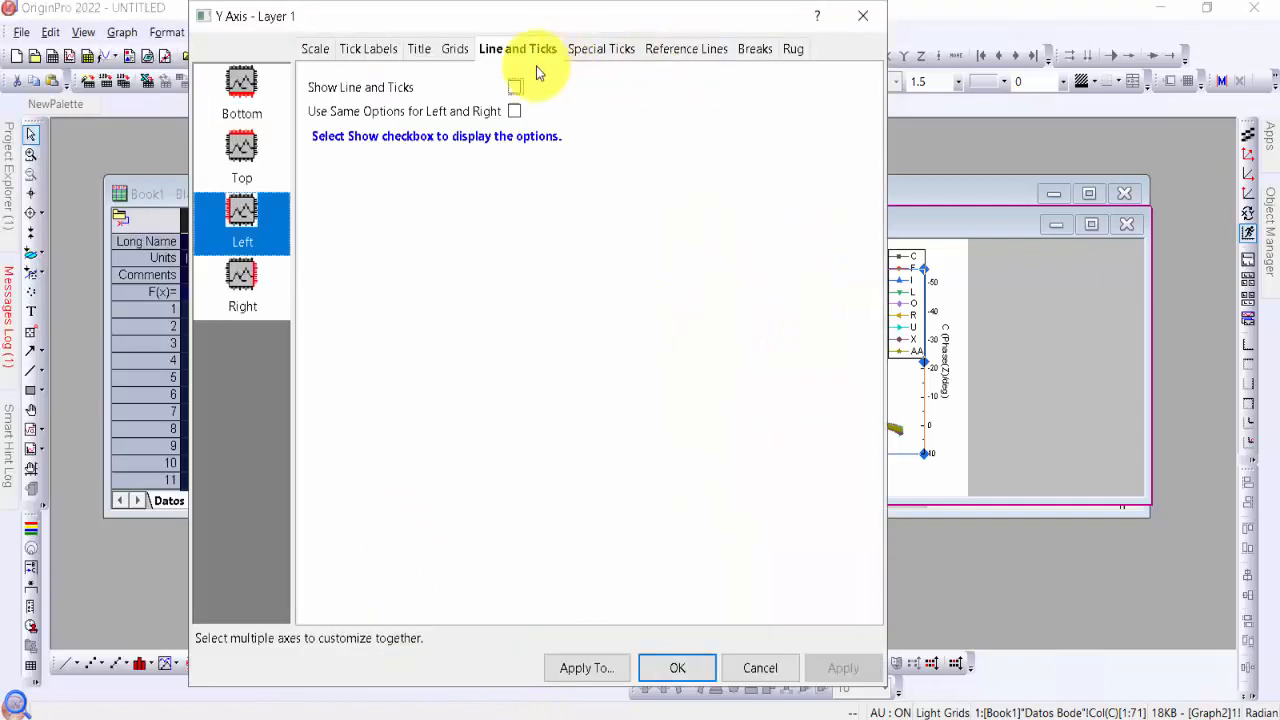
pyautogui.click(421, 50)
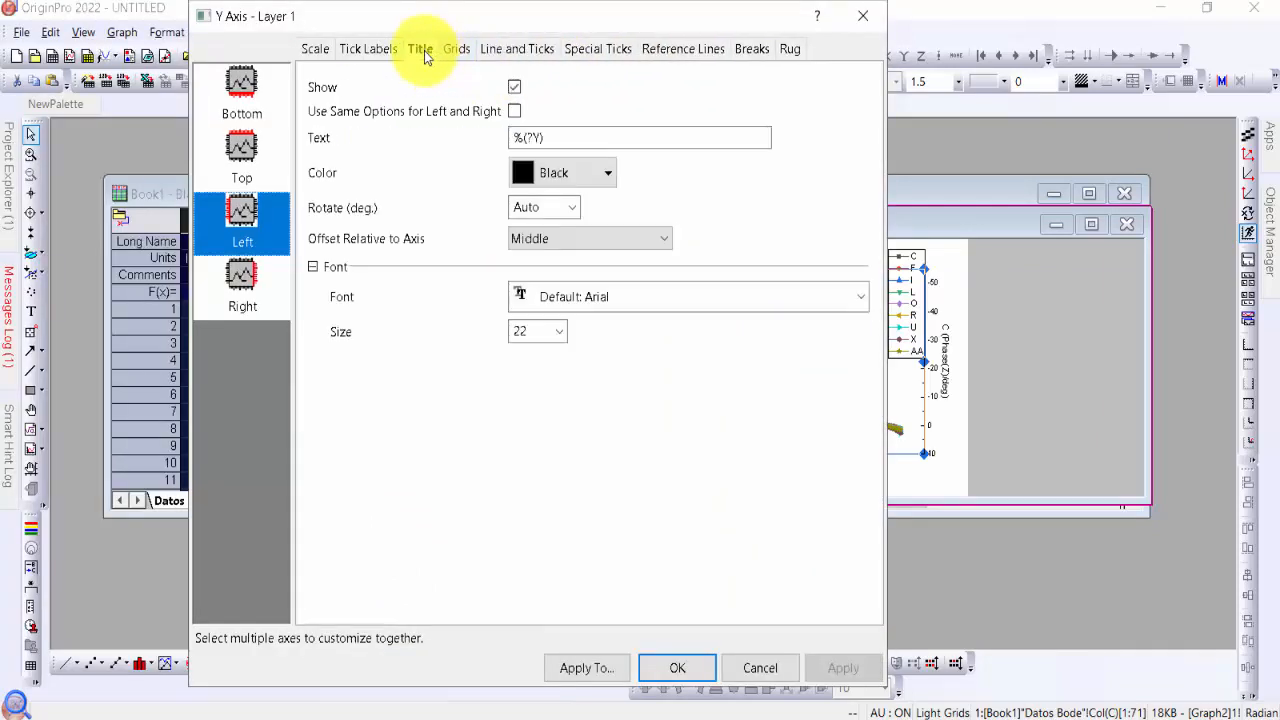
pyautogui.click(515, 88)
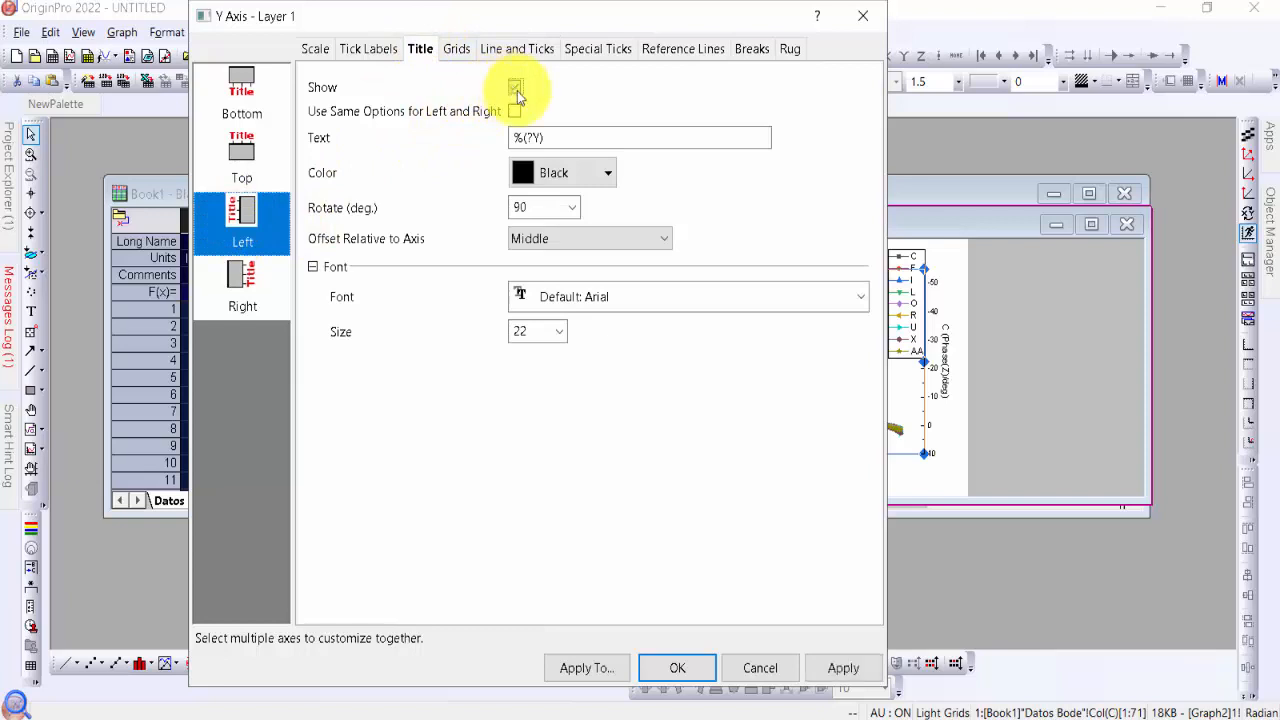
pyautogui.click(377, 52)
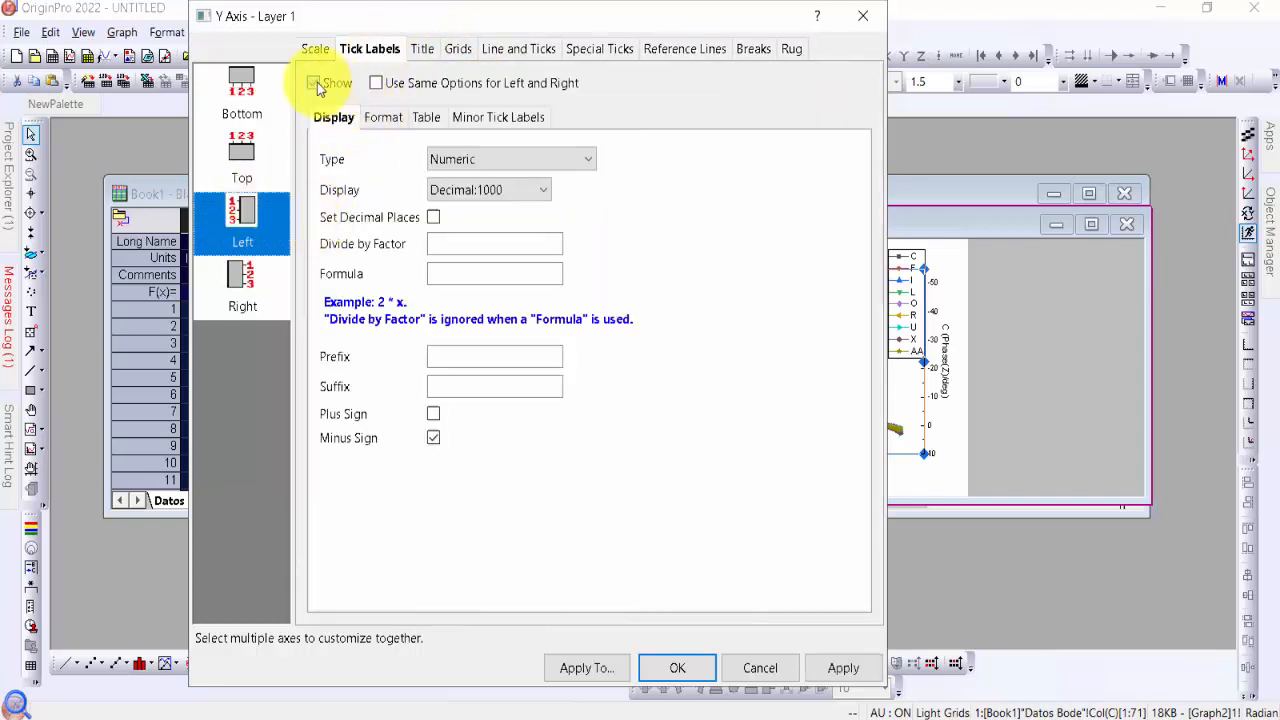
pyautogui.click(315, 83)
pyautogui.click(840, 668)
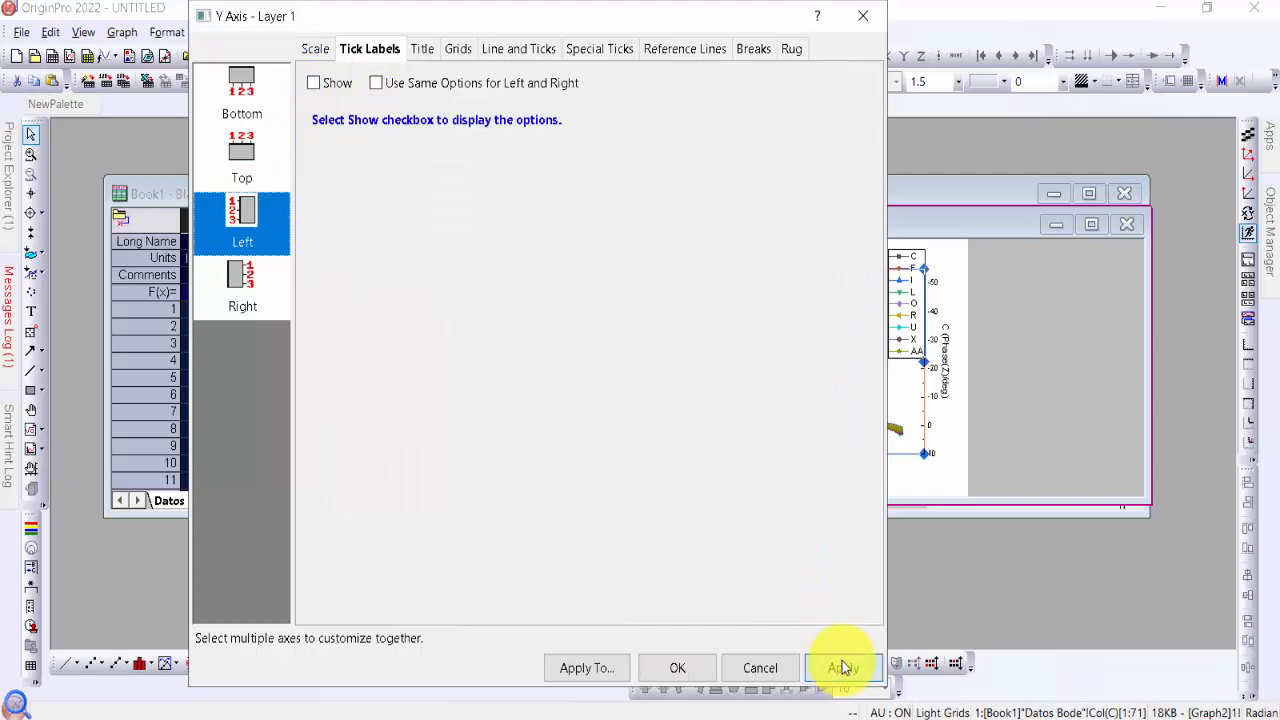
pyautogui.moveTo(726, 14); pyautogui.dragTo(349, 20)
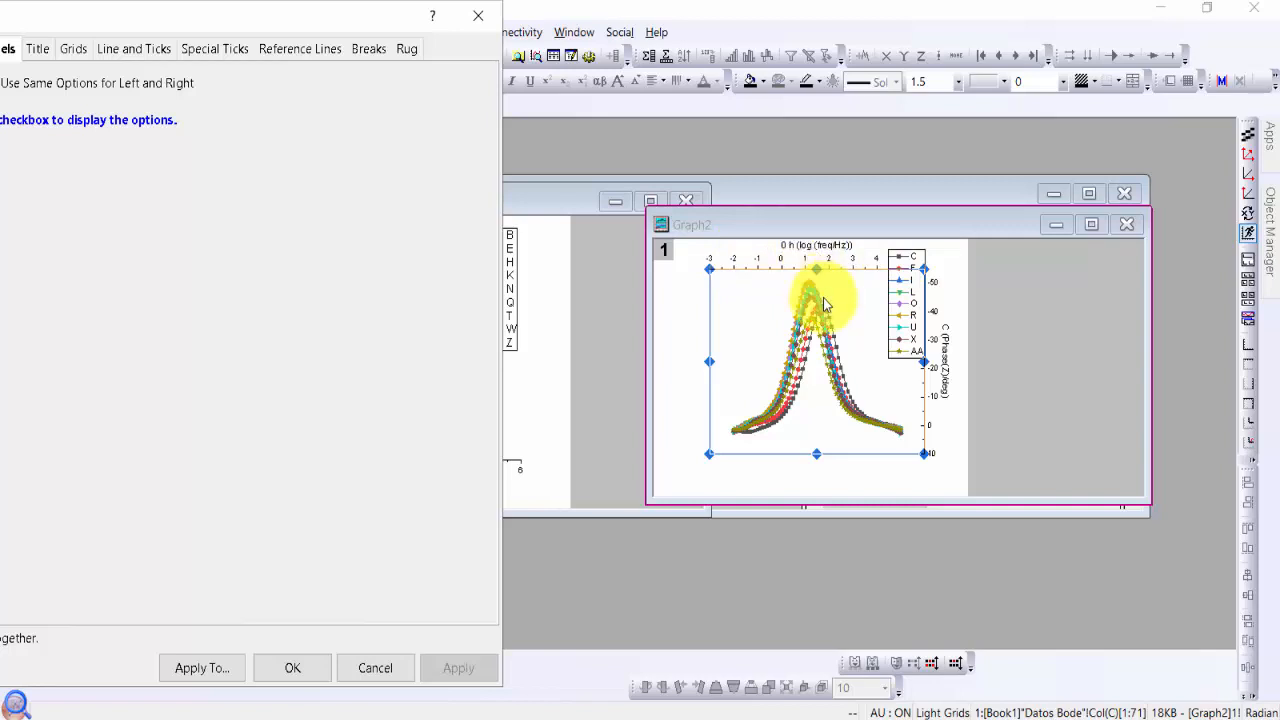
# Hide the tick labels of the phase graph's Bottom X axis and apply the change
pyautogui.moveTo(365, 14); pyautogui.dragTo(506, 15)
pyautogui.moveTo(218, 26); pyautogui.dragTo(511, 36)
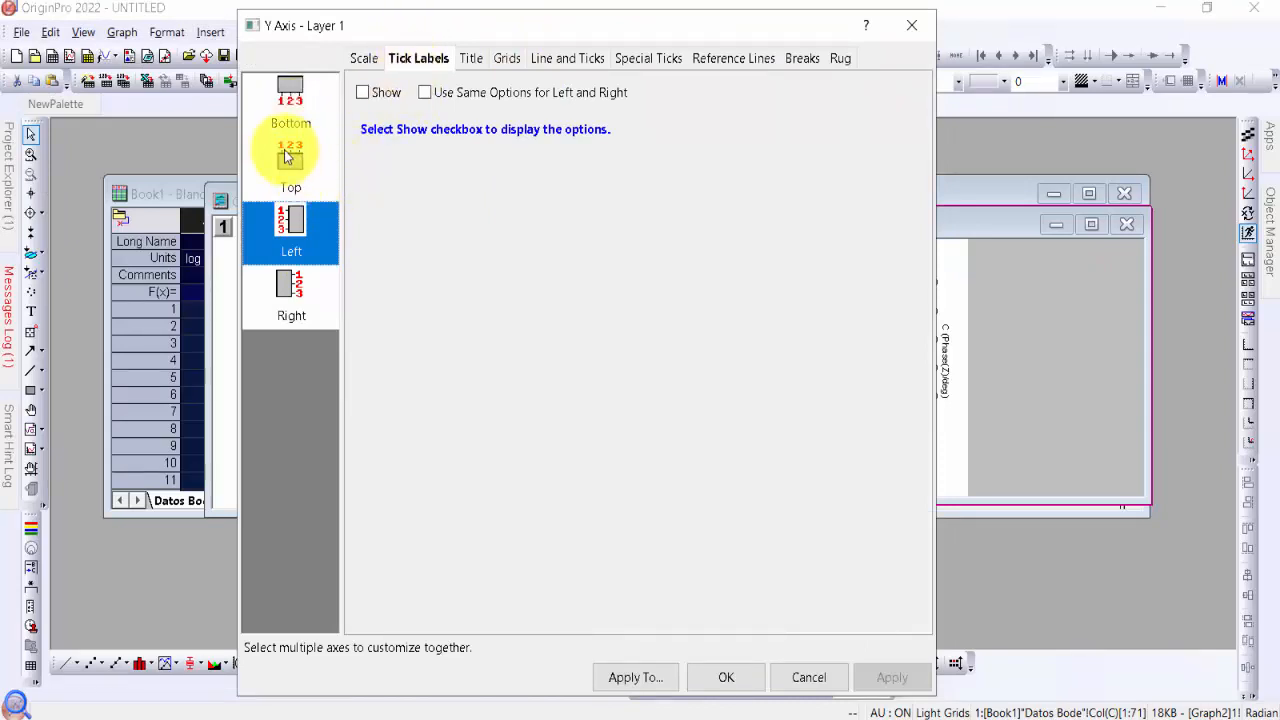
pyautogui.click(290, 90)
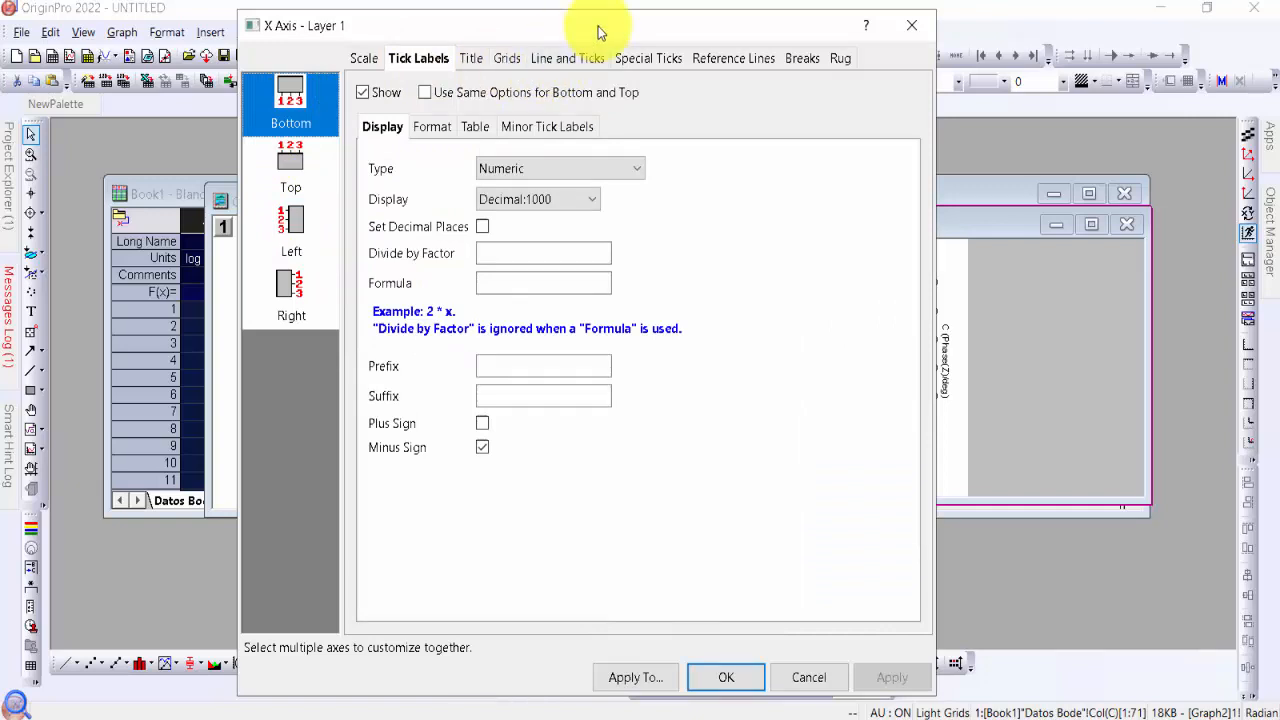
pyautogui.moveTo(600, 31); pyautogui.dragTo(386, 28)
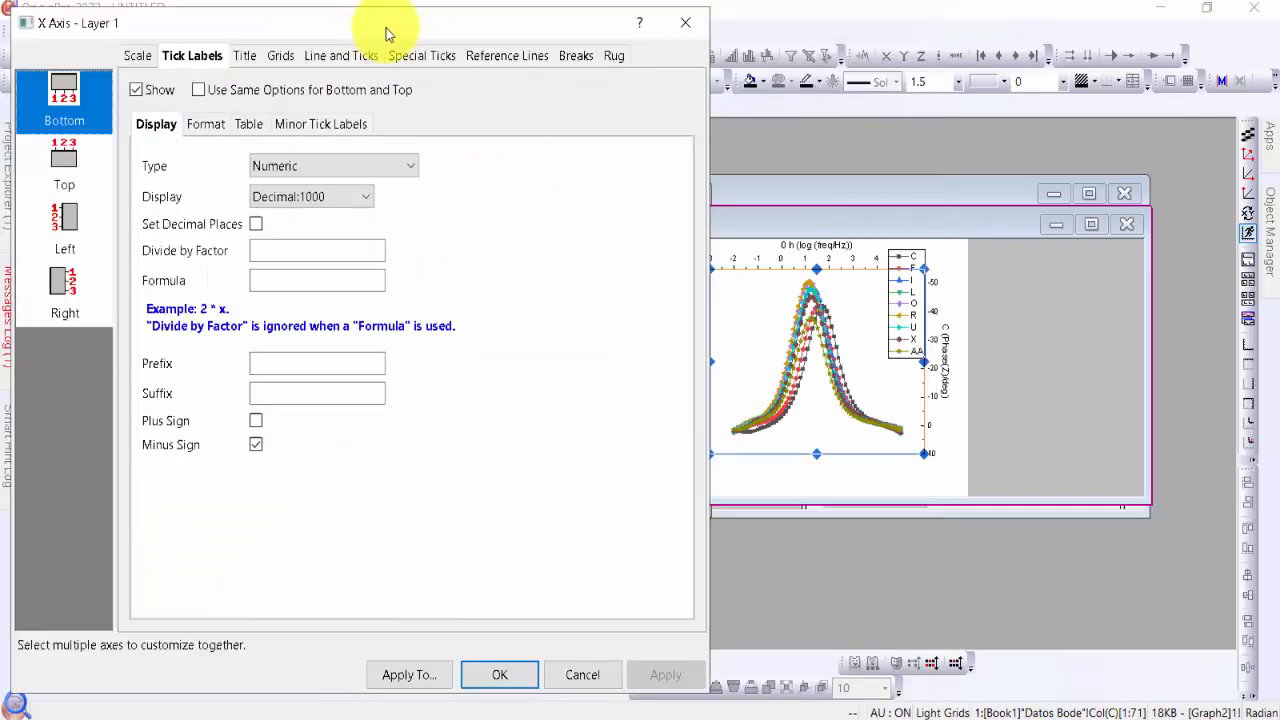
pyautogui.moveTo(386, 28); pyautogui.dragTo(407, 47)
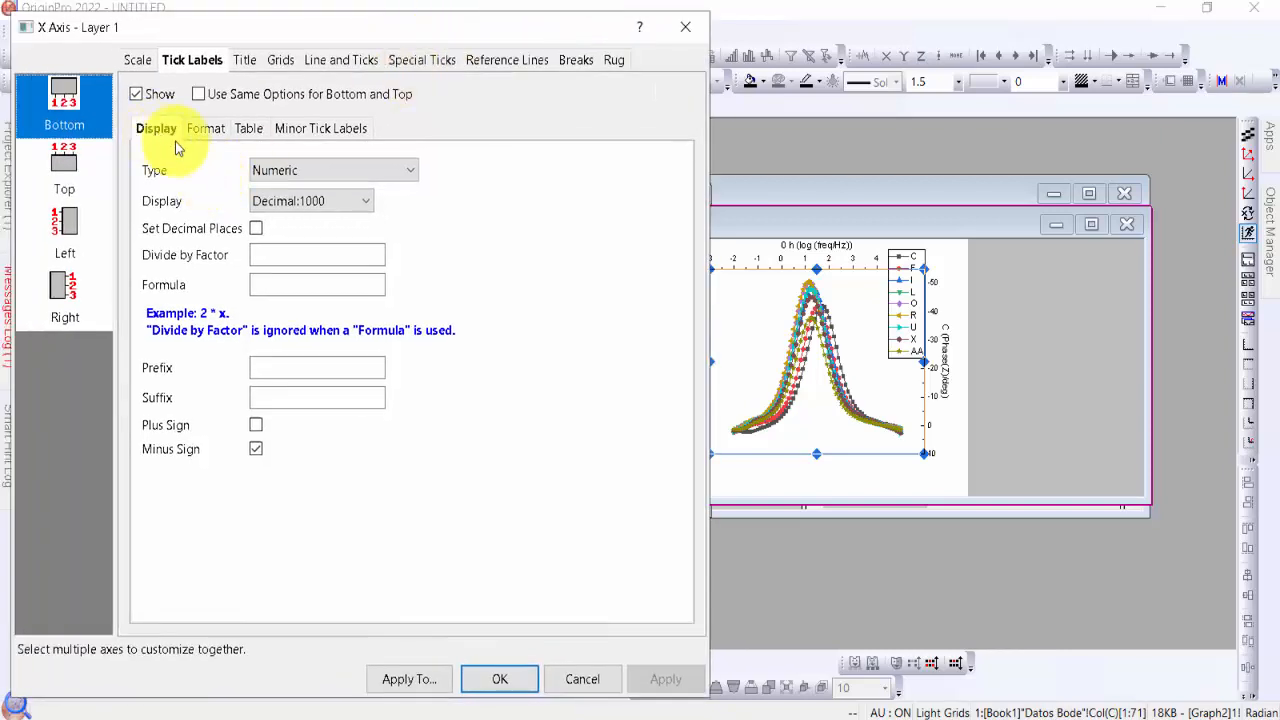
pyautogui.click(138, 95)
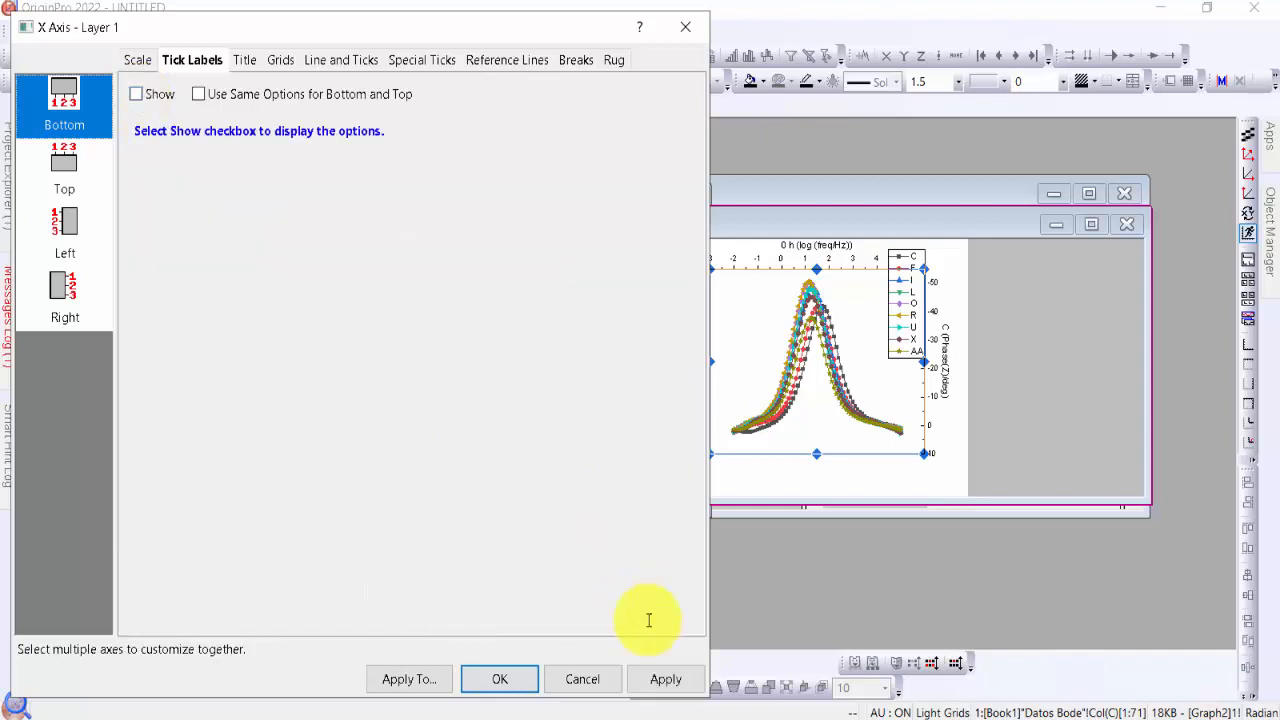
pyautogui.click(668, 679)
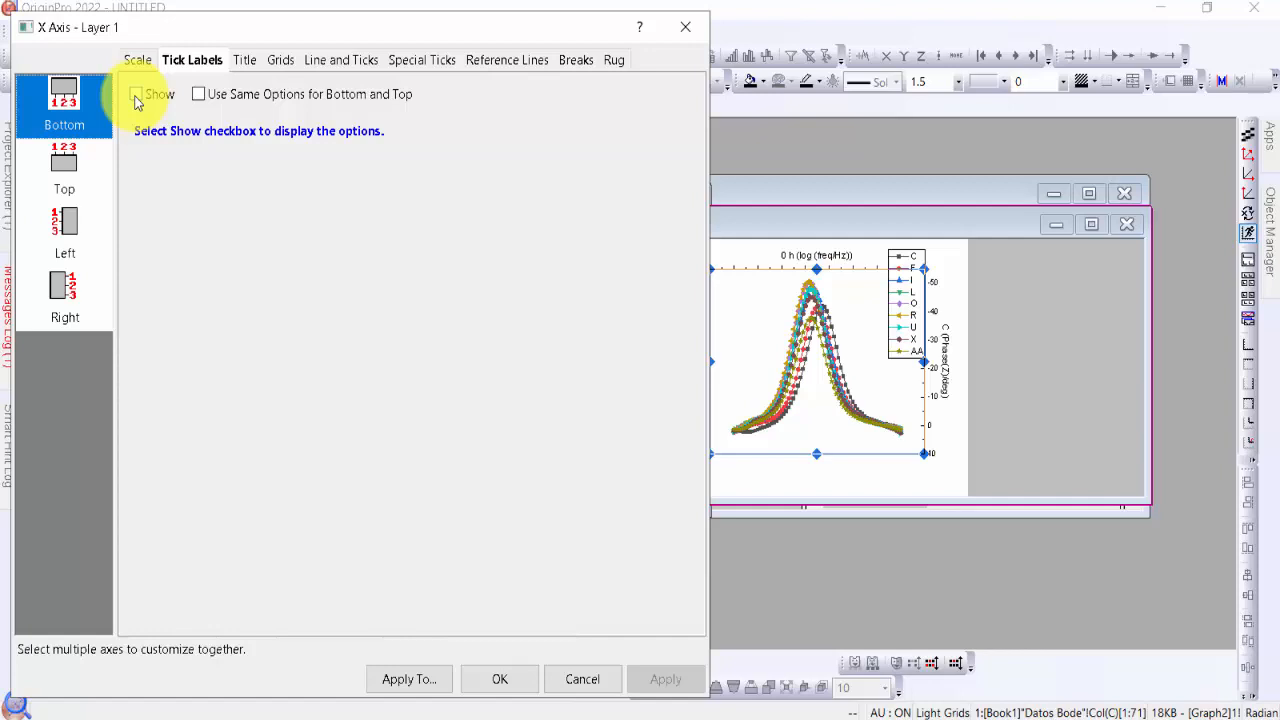
# Show the tick labels of the phase graph's Top X axis and apply the change
pyautogui.click(66, 166)
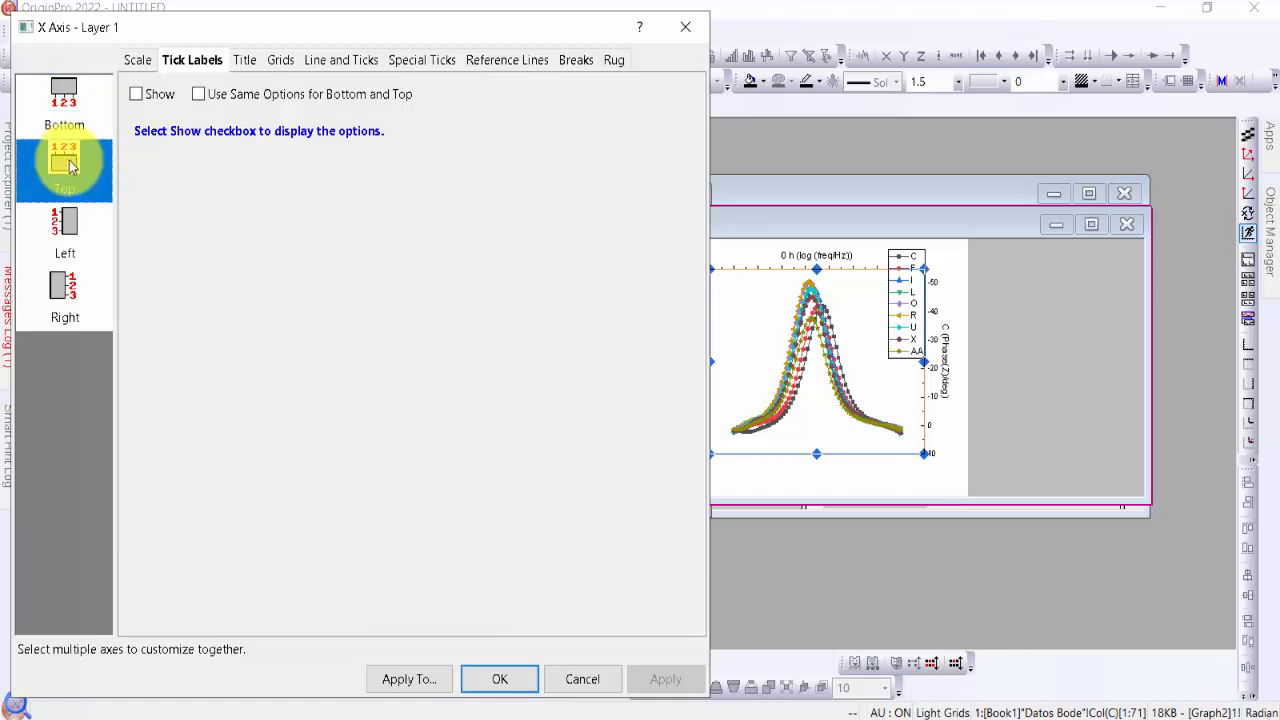
pyautogui.click(136, 94)
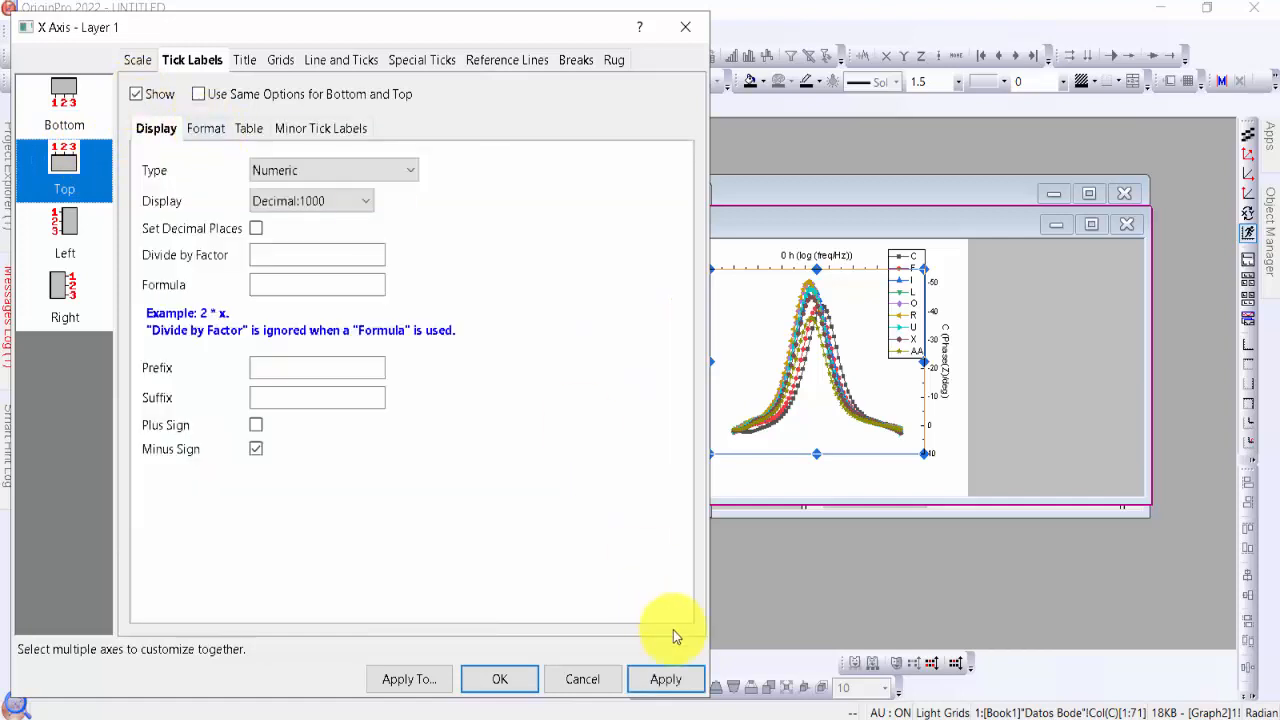
pyautogui.click(678, 686)
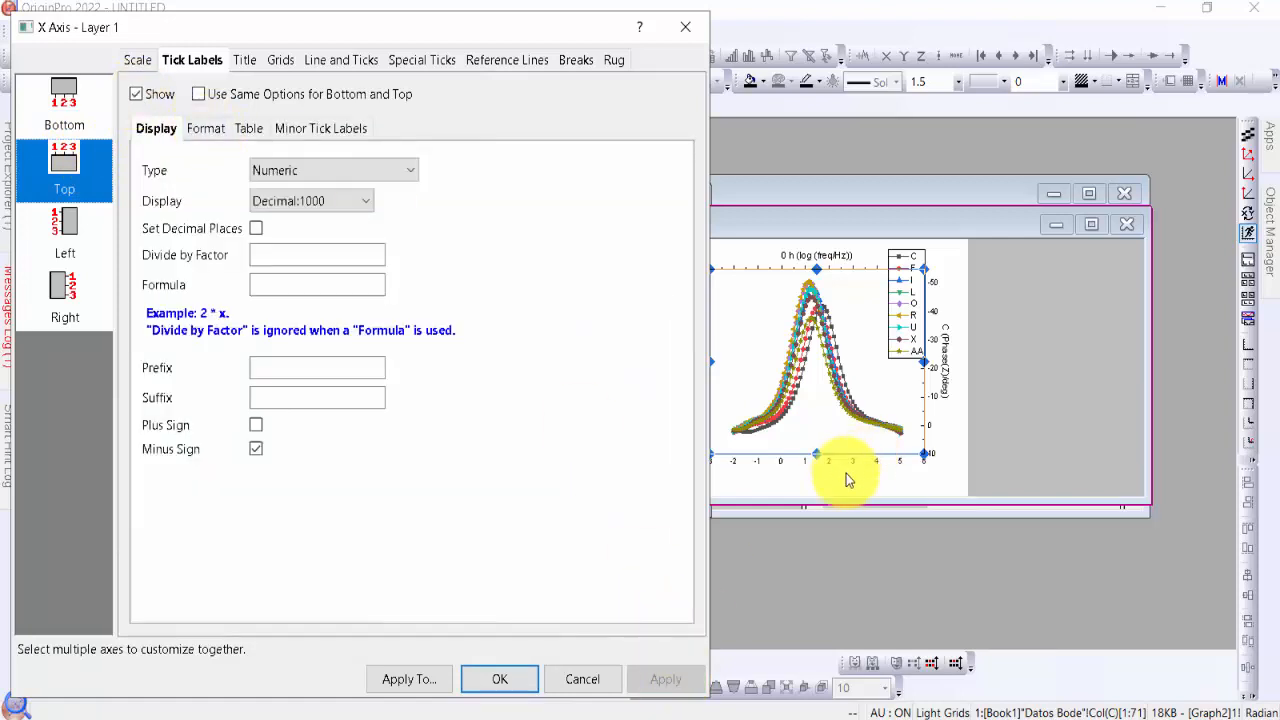
# Show the title, line and ticks of the phase graph's Top X axis and apply the changes
pyautogui.click(243, 62)
pyautogui.click(350, 98)
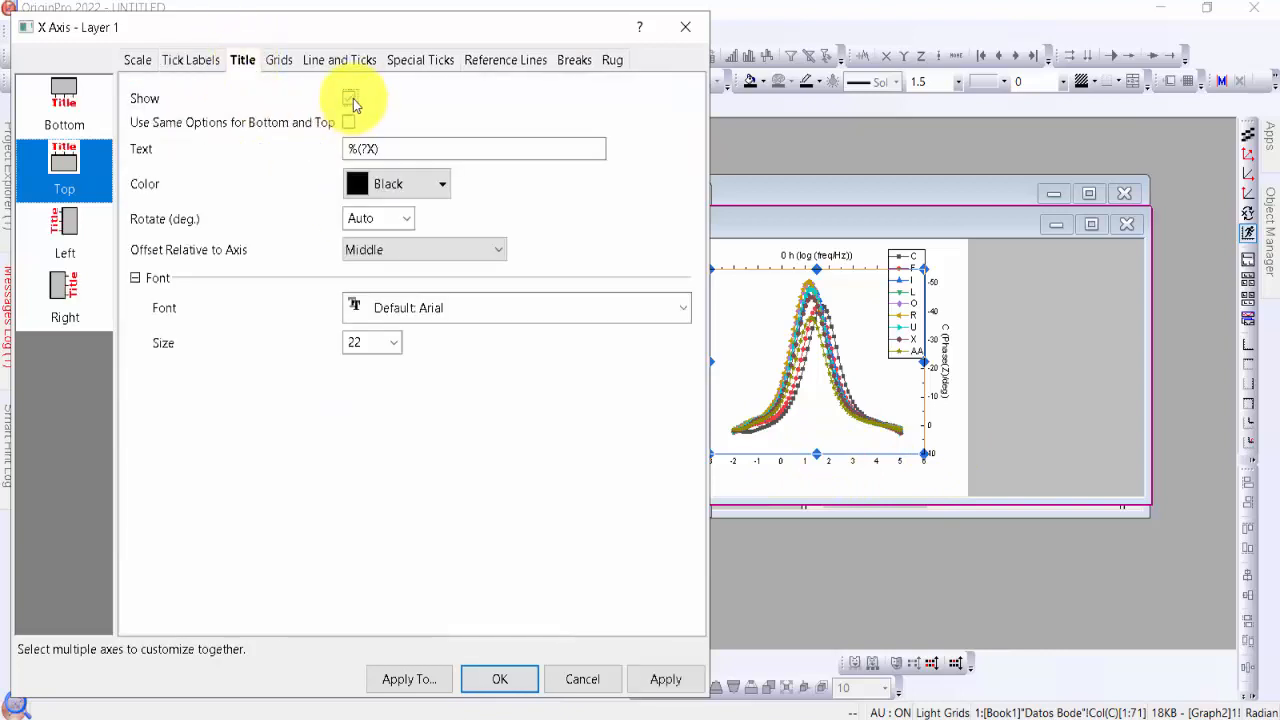
pyautogui.click(320, 67)
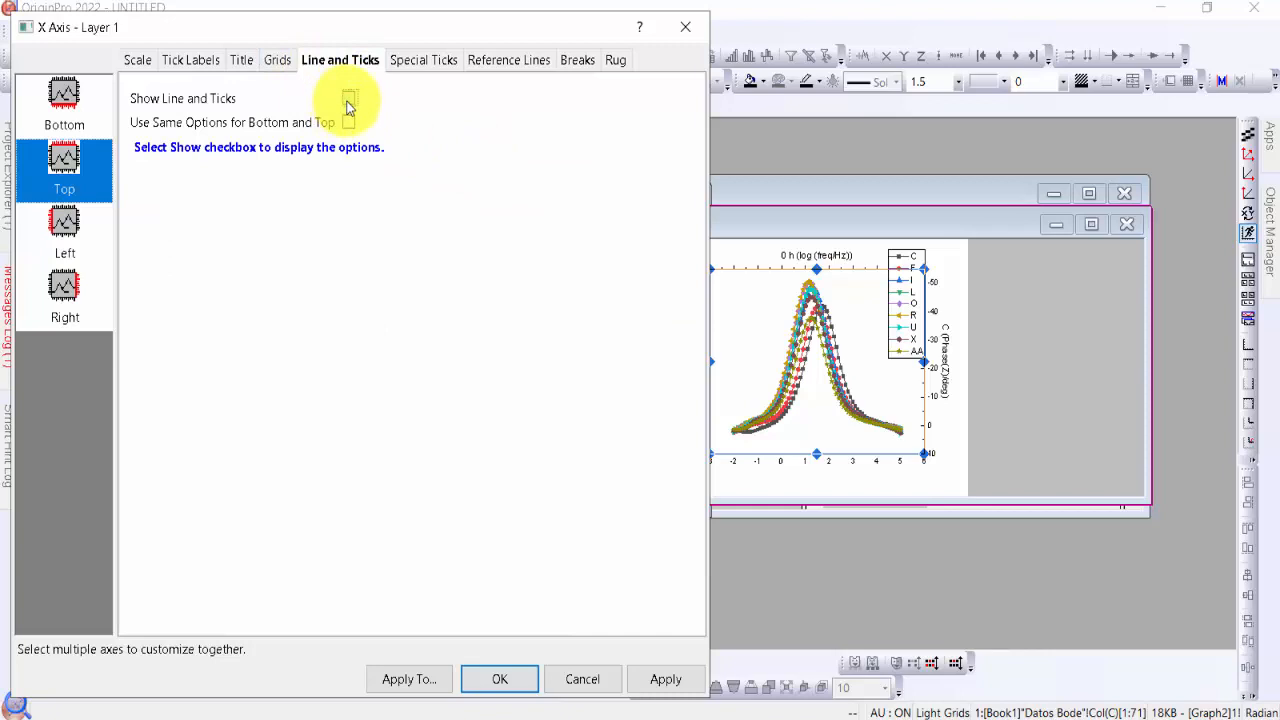
pyautogui.click(349, 98)
pyautogui.click(663, 679)
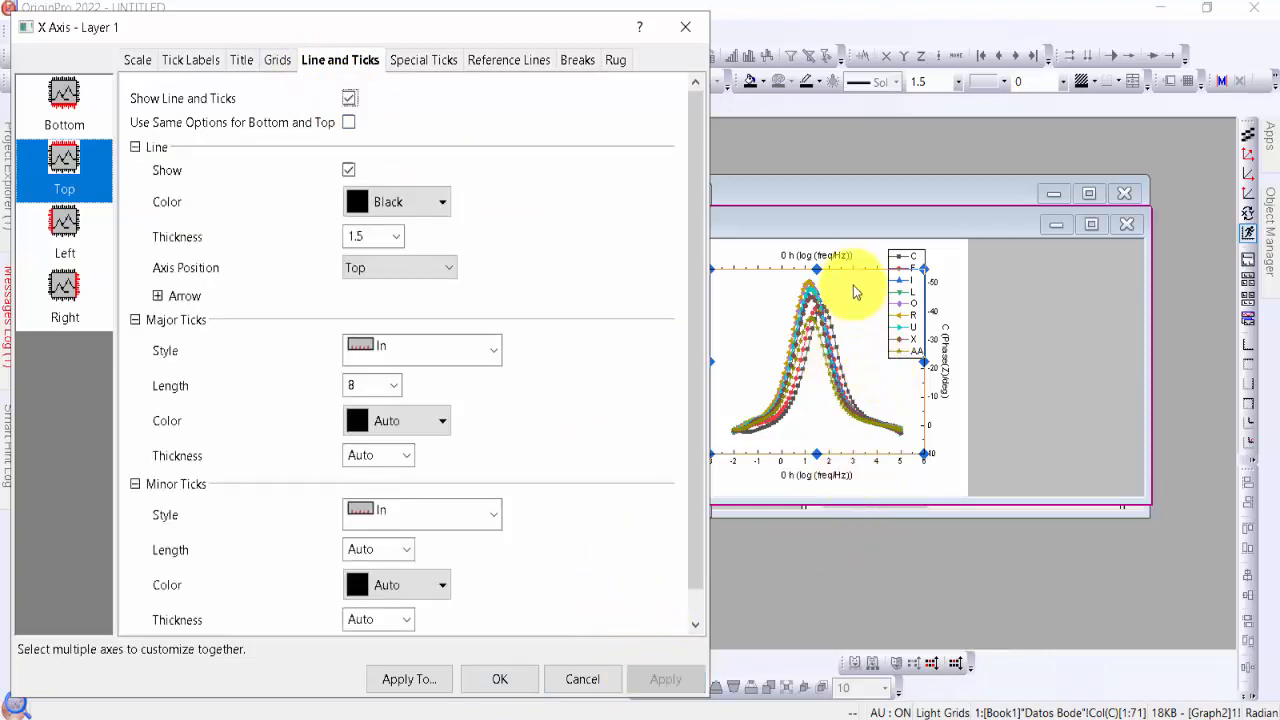
# Hide the line, ticks and title of the phase graph's Bottom X axis and confirm the axis settings
pyautogui.click(77, 113)
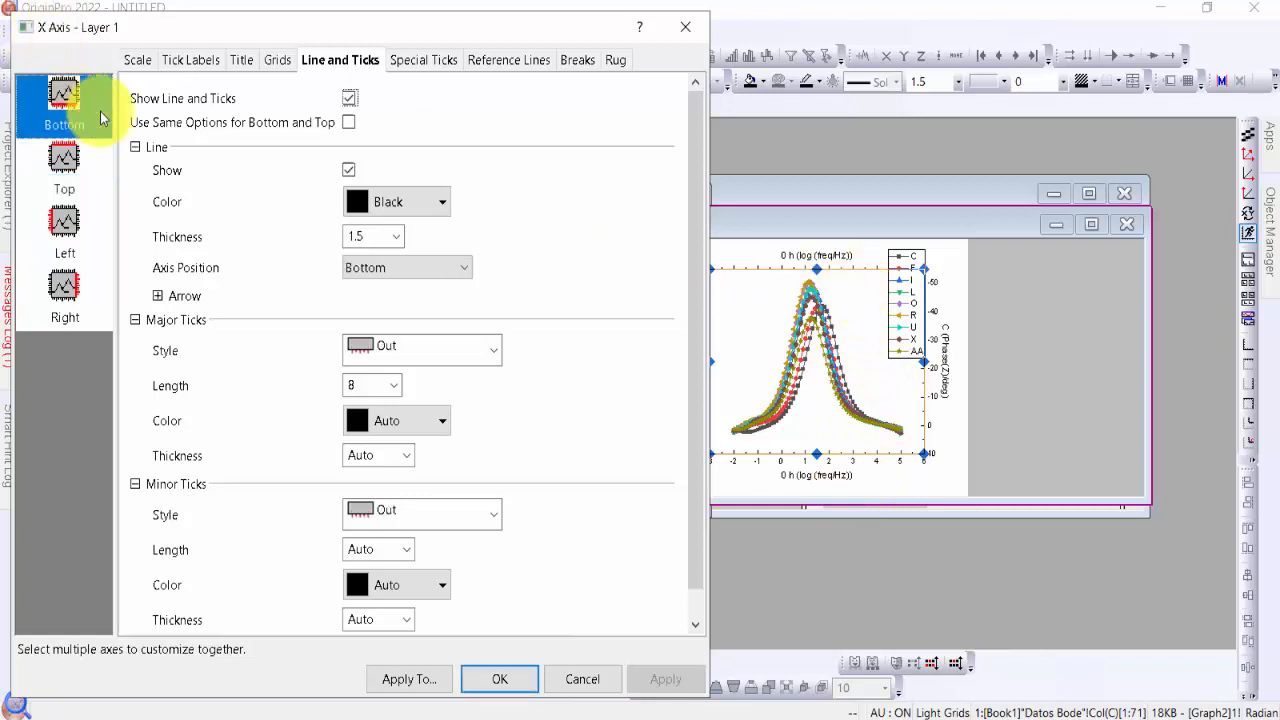
pyautogui.click(349, 98)
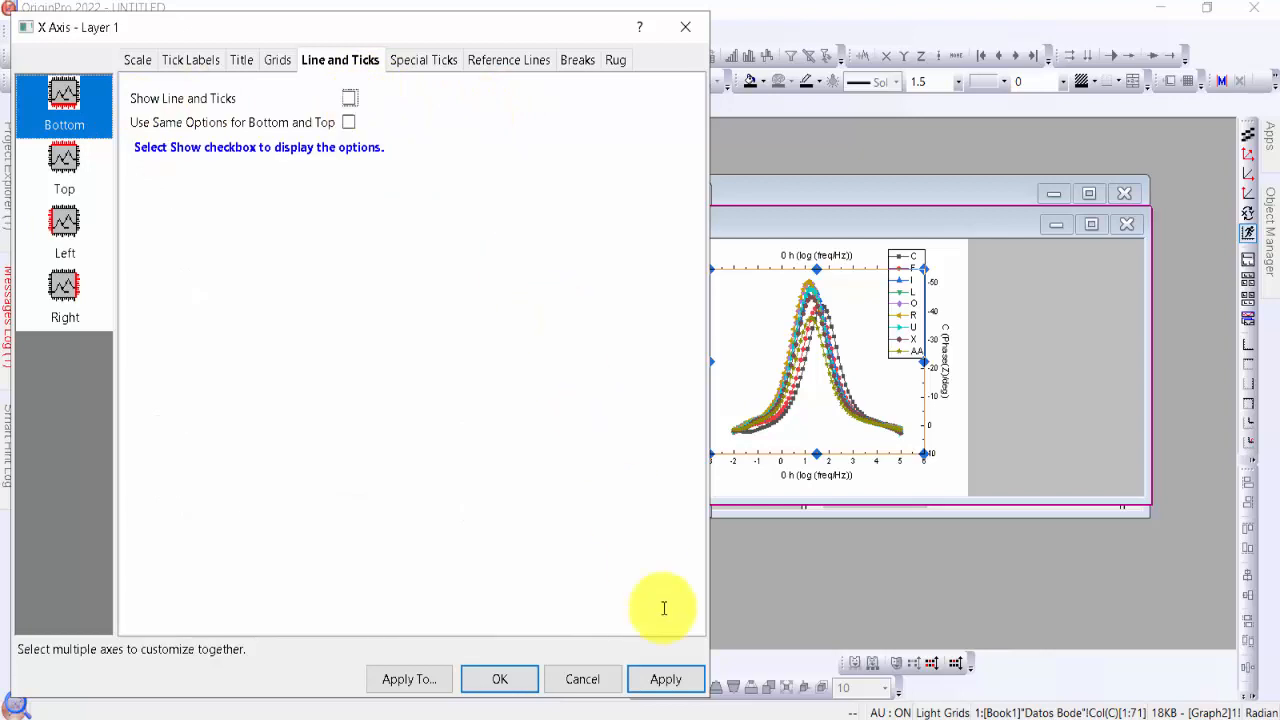
pyautogui.click(666, 679)
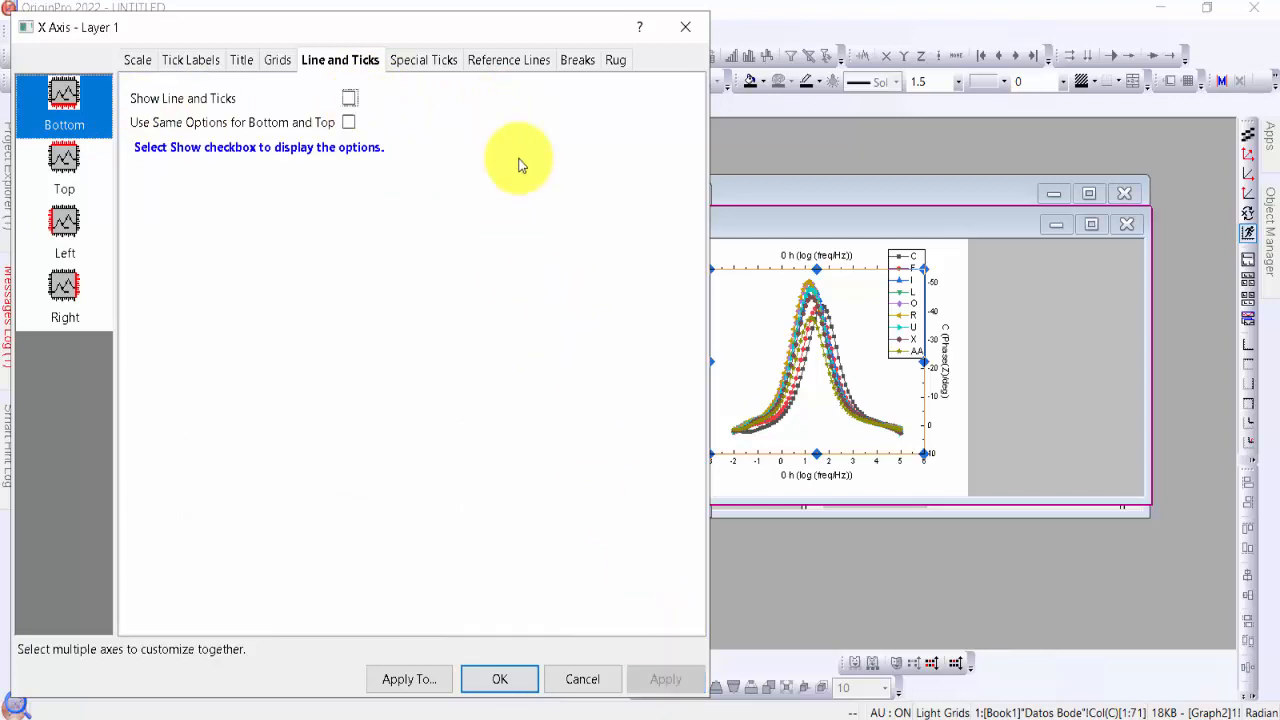
pyautogui.click(248, 62)
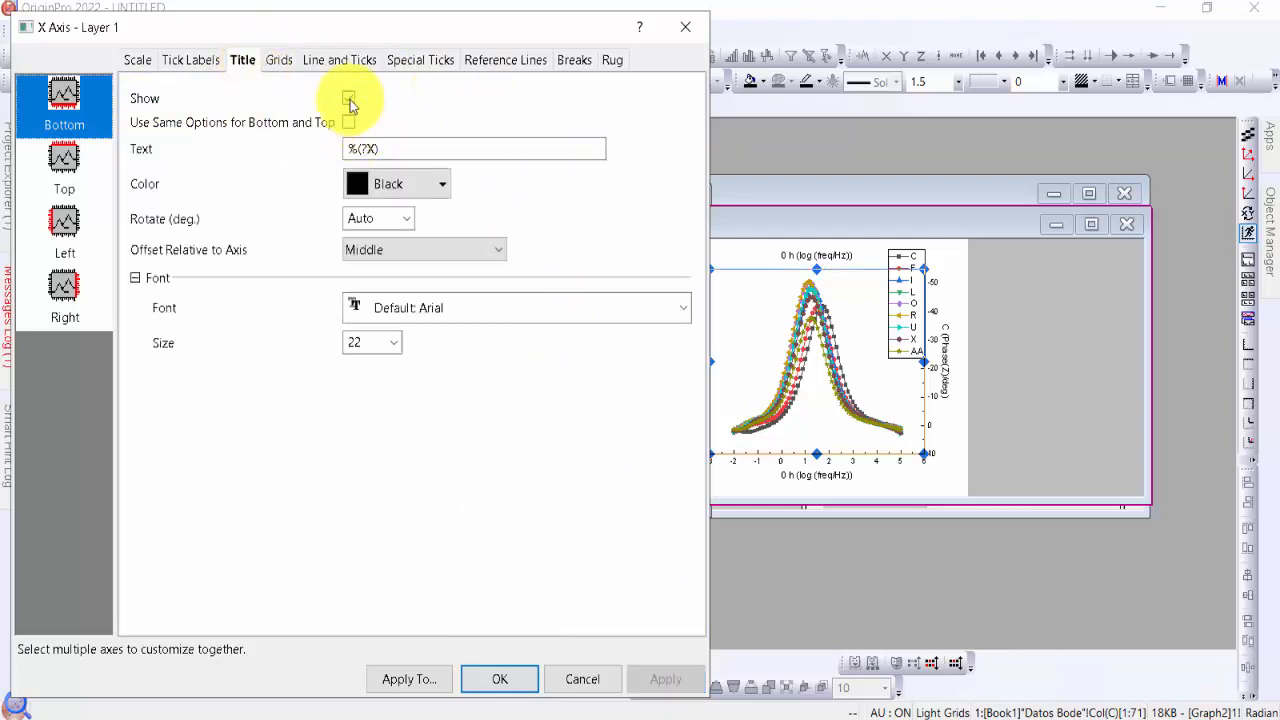
pyautogui.click(349, 100)
pyautogui.click(209, 70)
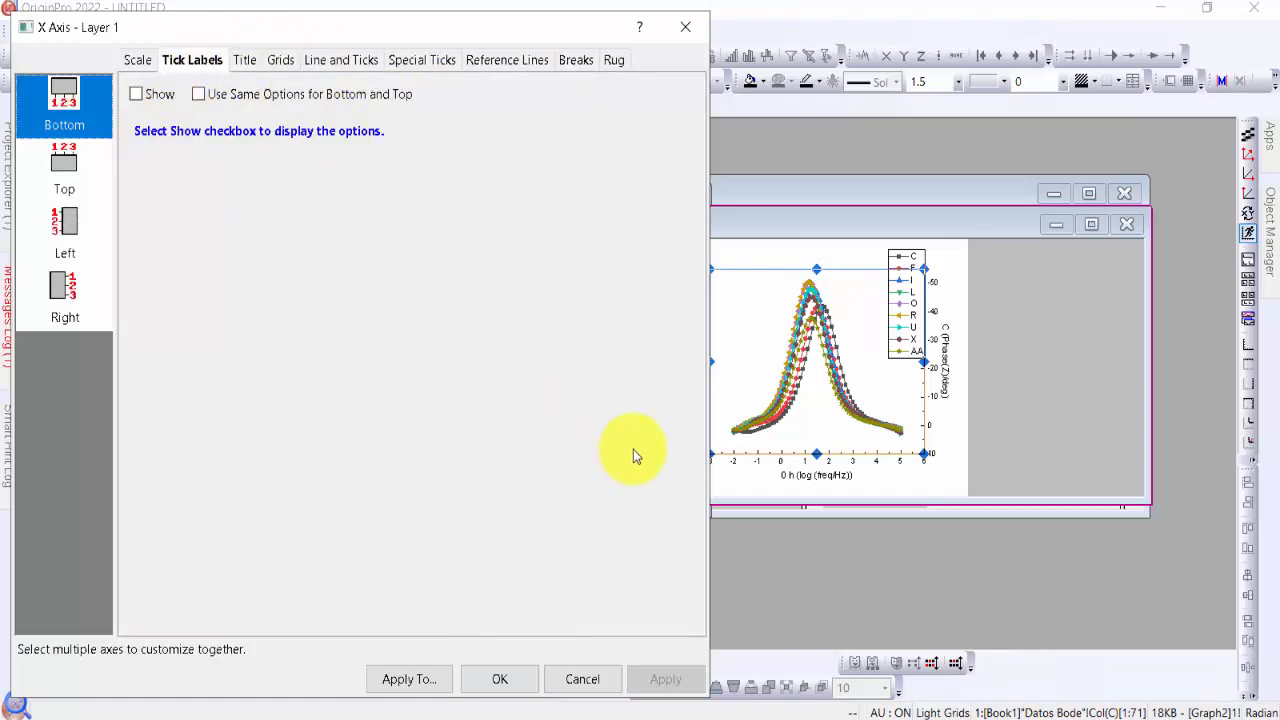
pyautogui.click(520, 684)
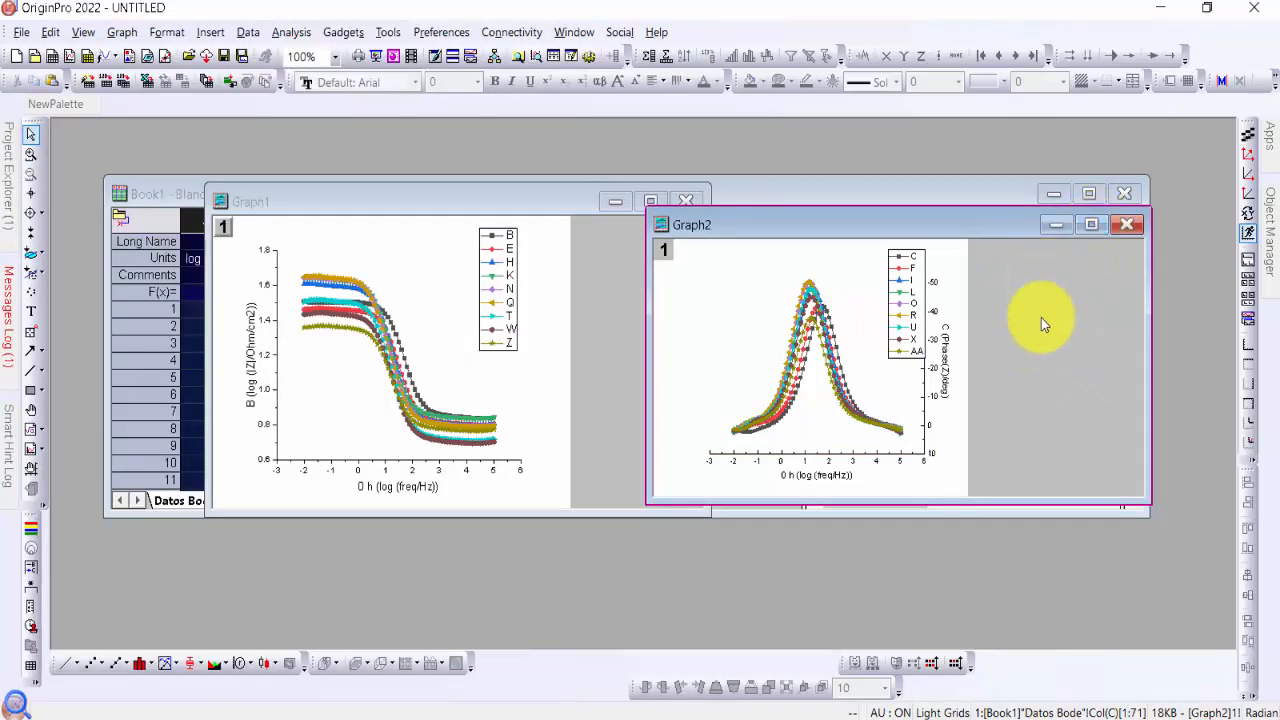
# Move the legend of Graph2 off the page into the gray area beside the plot, and reposition the restored graph window
pyautogui.click(1089, 229)
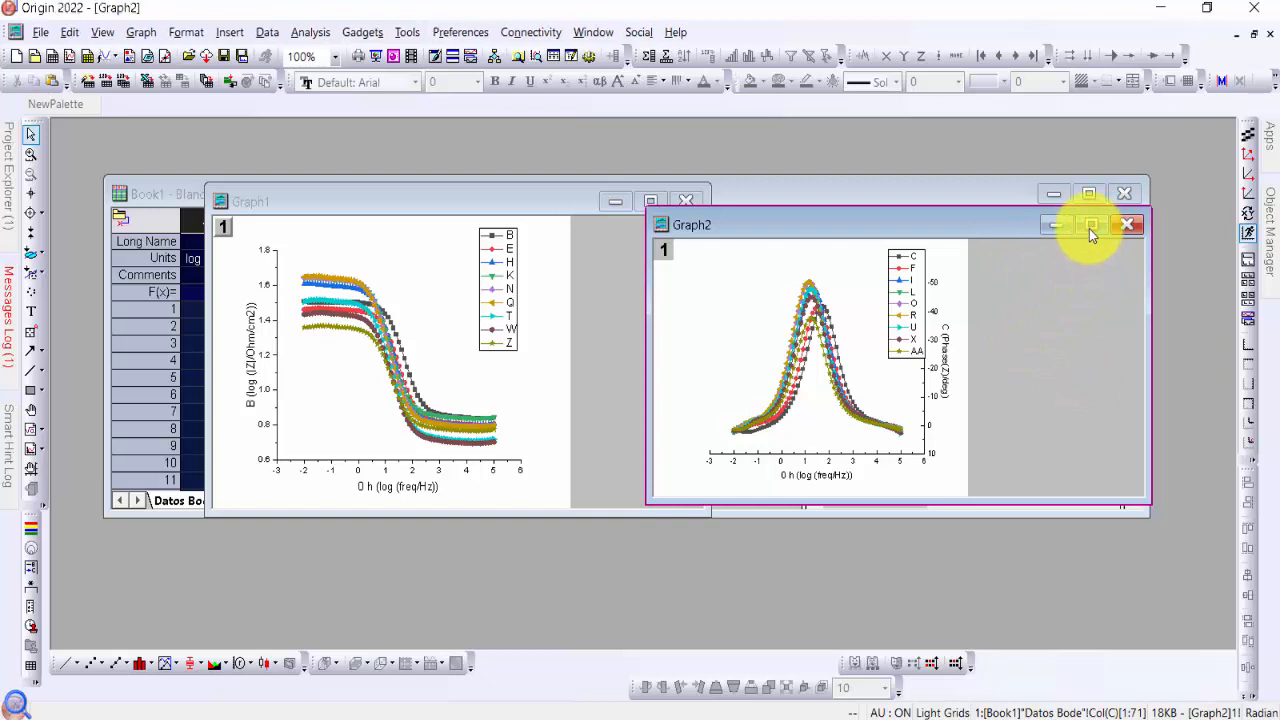
pyautogui.click(585, 238)
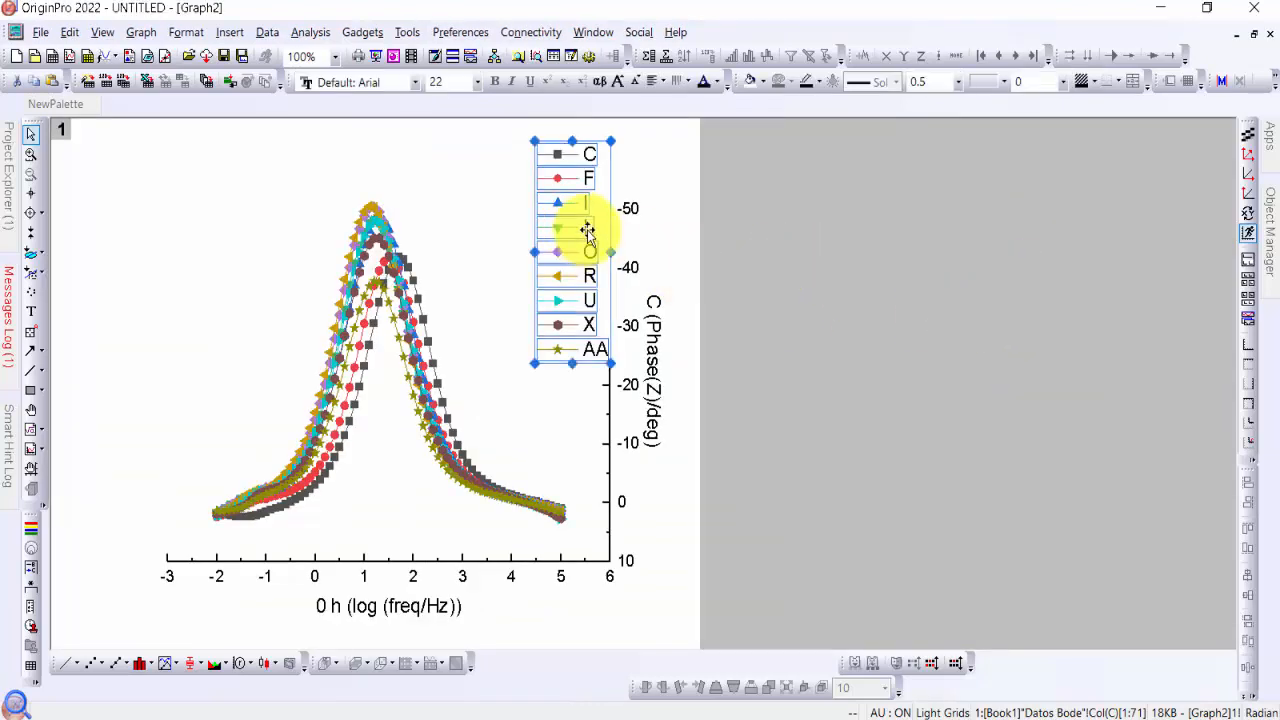
pyautogui.click(780, 211)
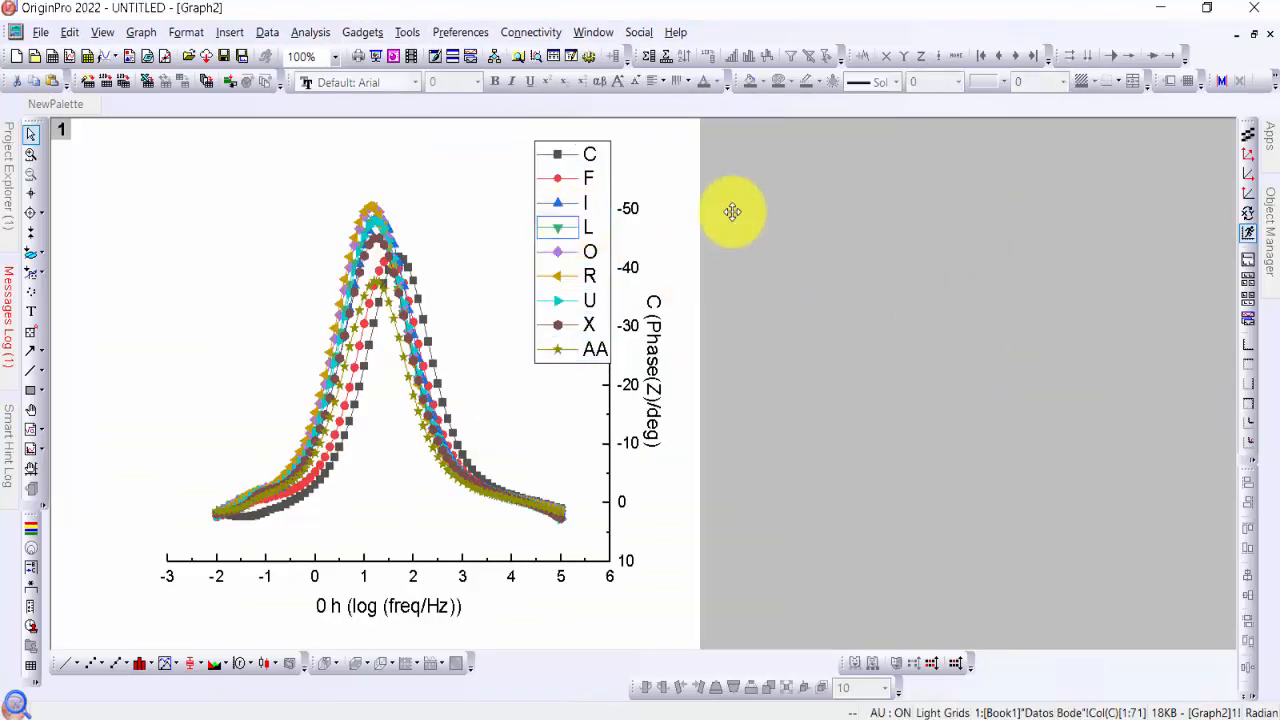
pyautogui.click(594, 200)
pyautogui.moveTo(594, 200); pyautogui.dragTo(791, 189)
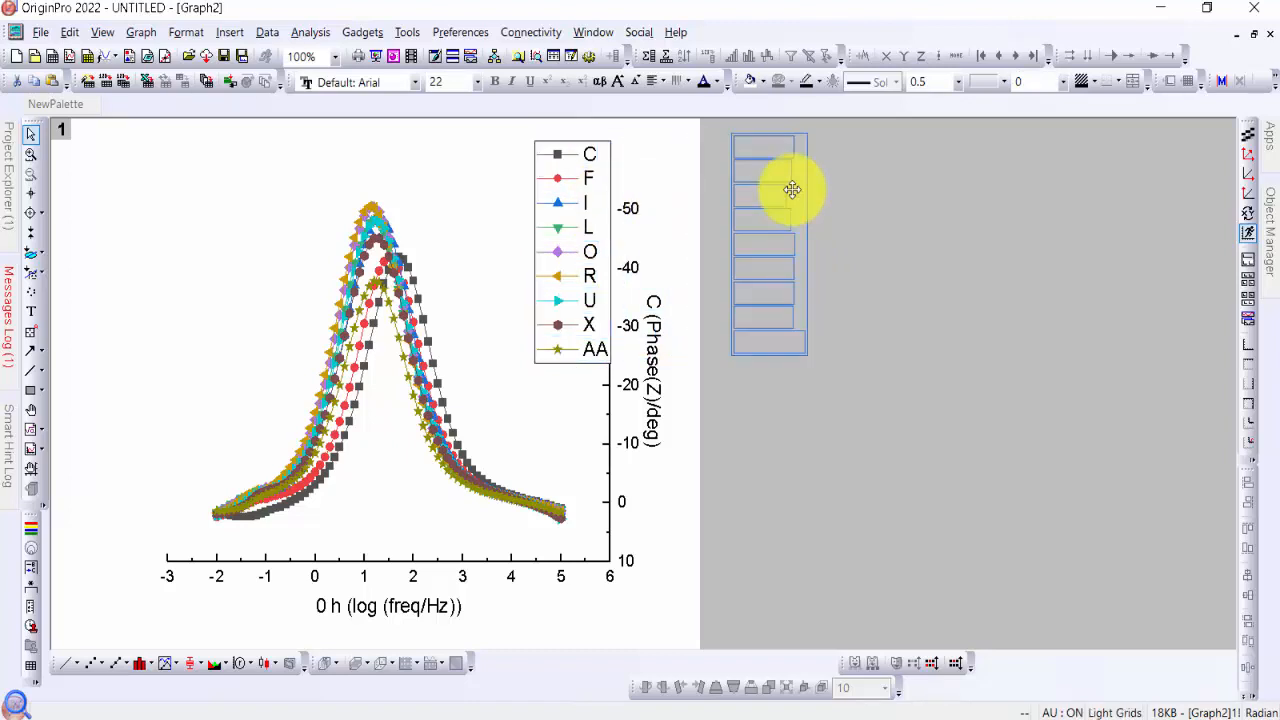
pyautogui.click(713, 372)
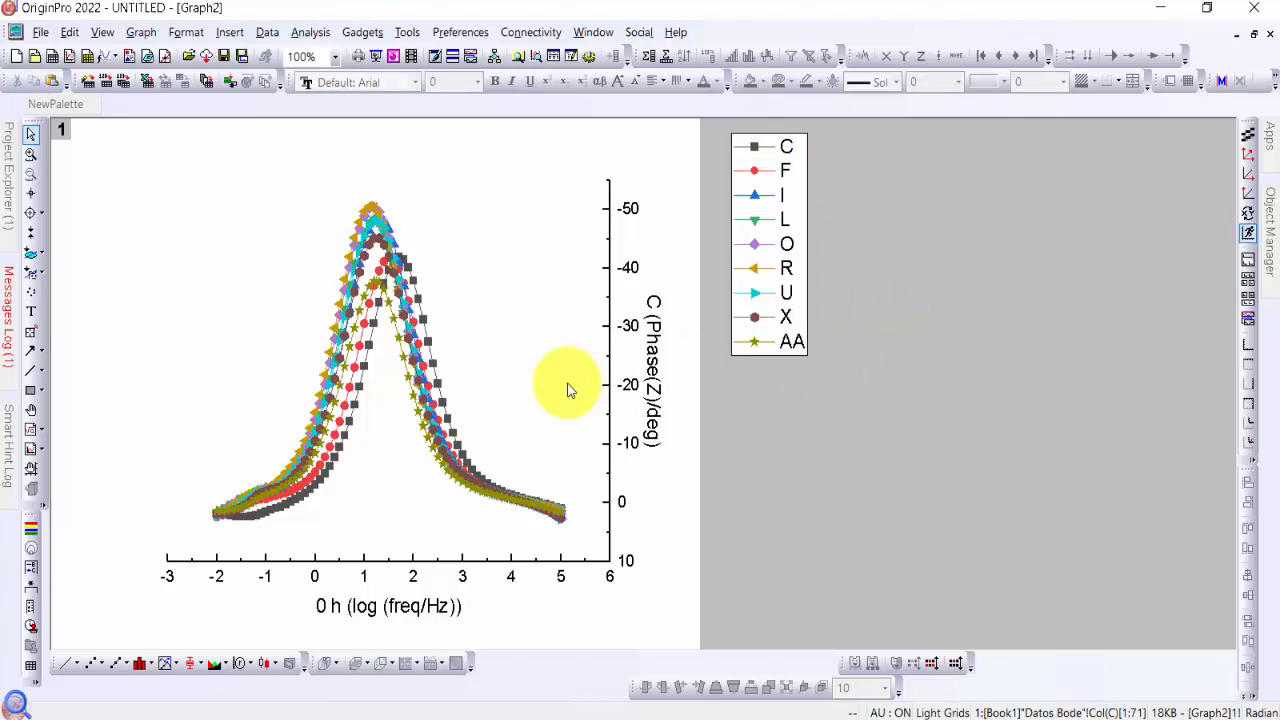
pyautogui.click(1254, 34)
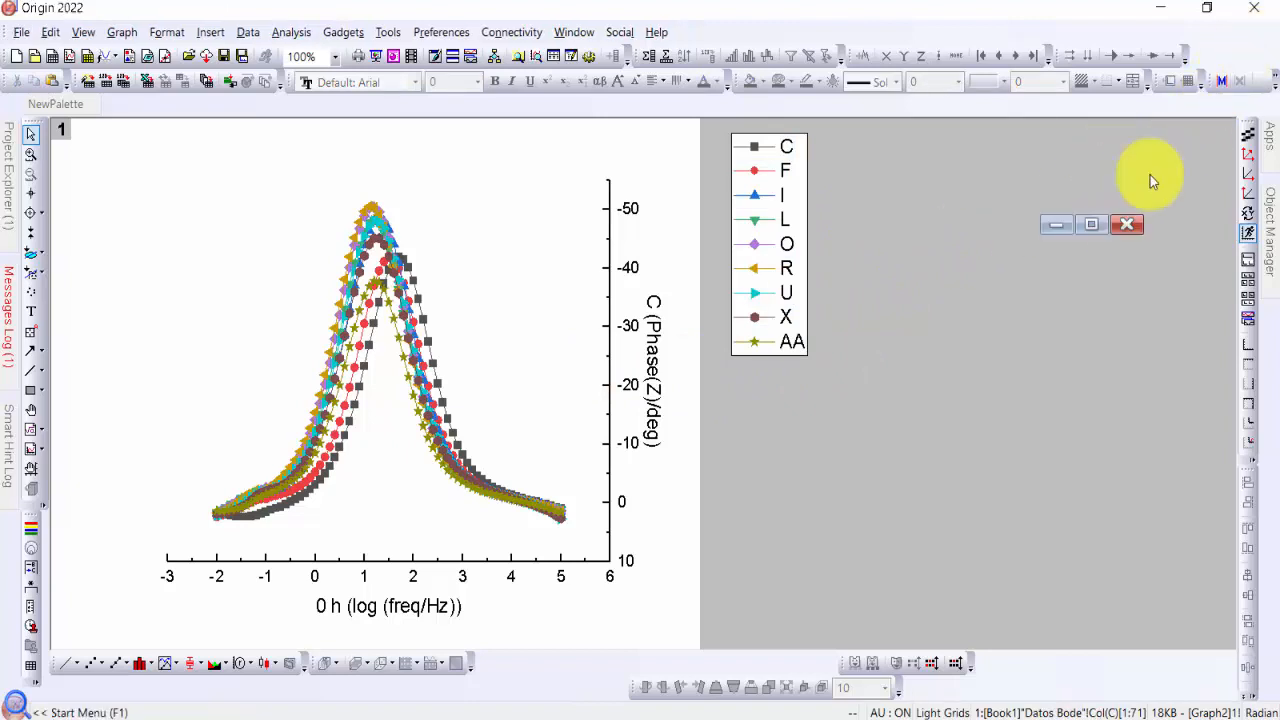
pyautogui.moveTo(785, 224); pyautogui.dragTo(805, 206)
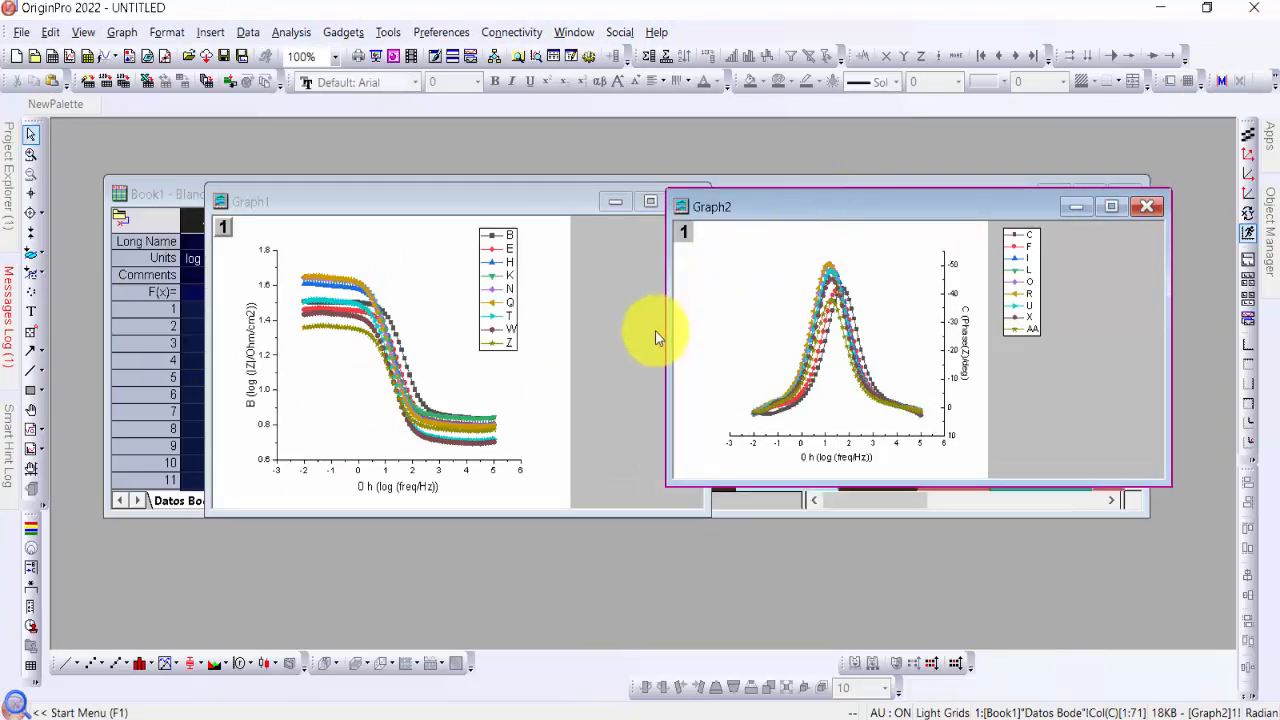
# Move the legend of Graph1 off the page into the gray area beside the impedance plot
pyautogui.click(613, 335)
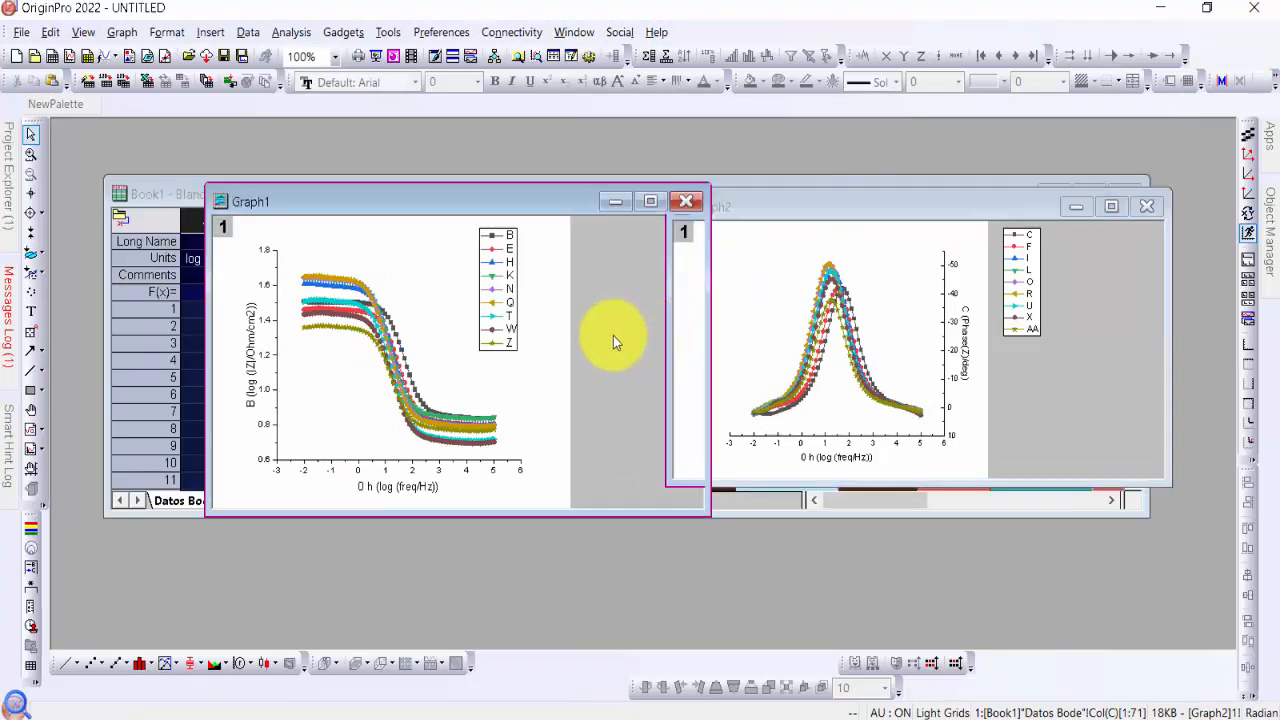
pyautogui.click(508, 284)
pyautogui.moveTo(508, 284); pyautogui.dragTo(619, 279)
pyautogui.click(657, 397)
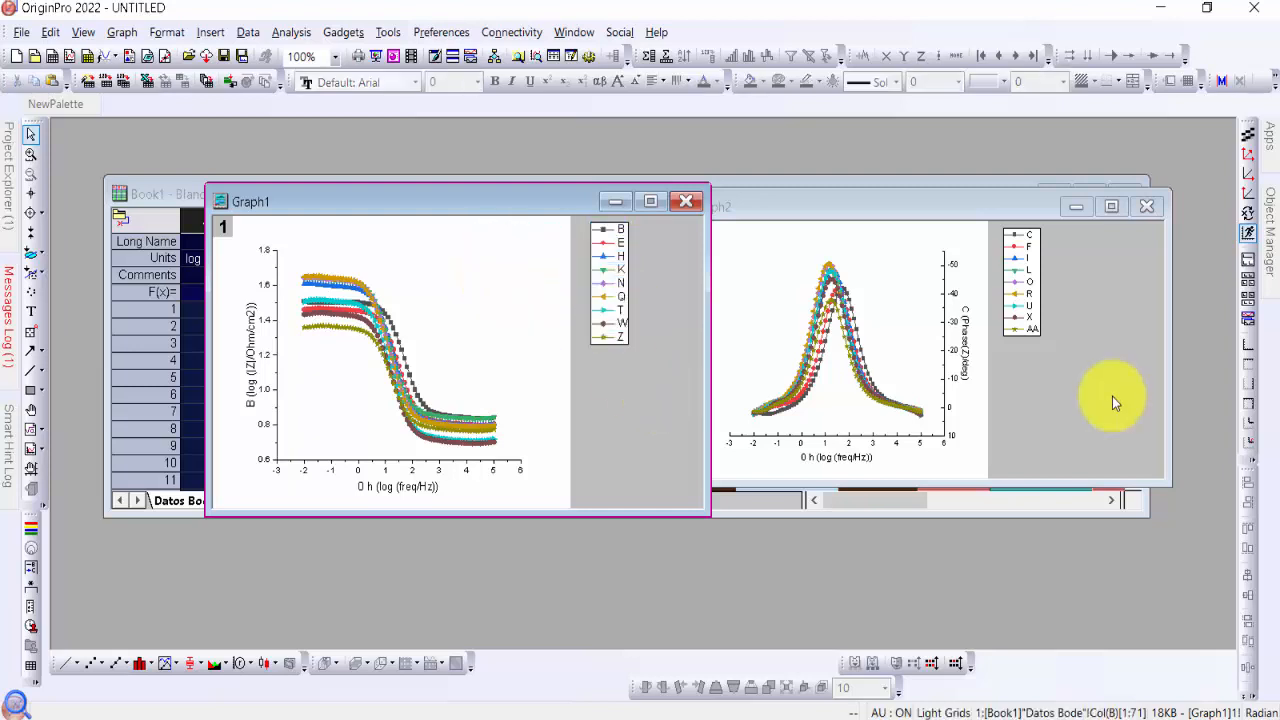
# Open the Merge Graph Windows dialog for Graph1 and Graph2 and enable Auto Preview
pyautogui.click(1099, 407)
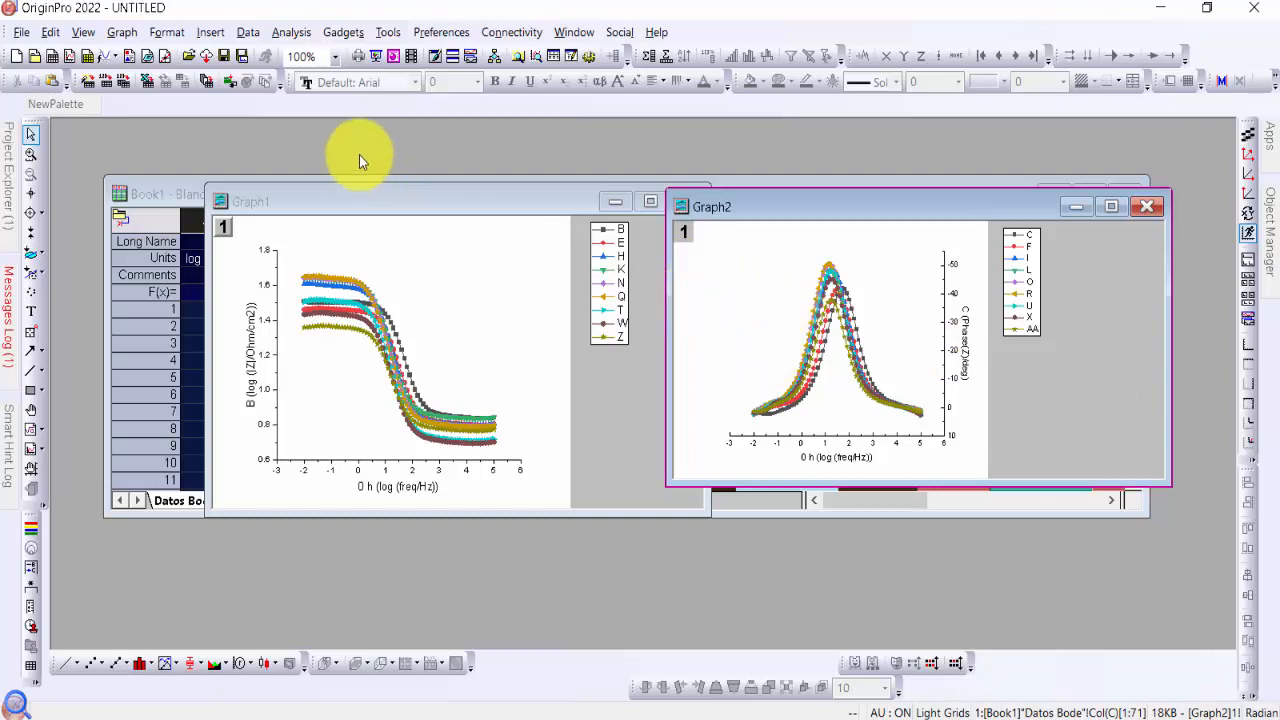
pyautogui.click(121, 33)
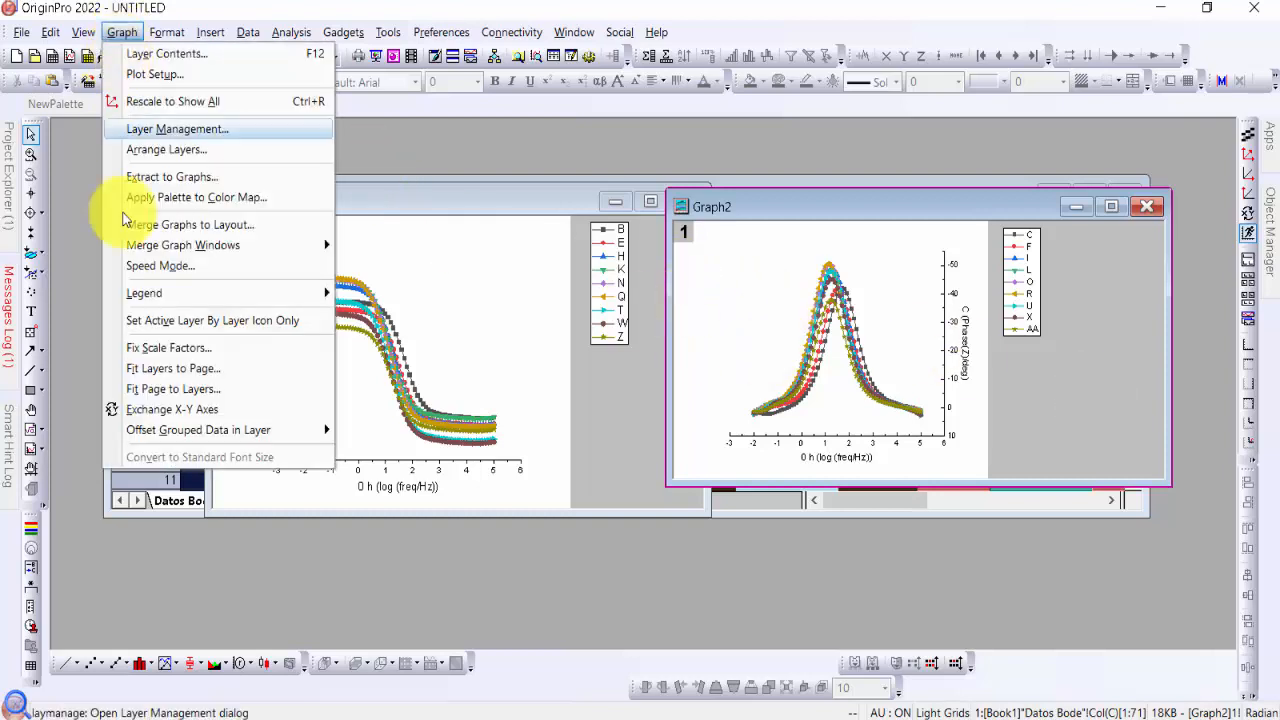
pyautogui.moveTo(267, 256)
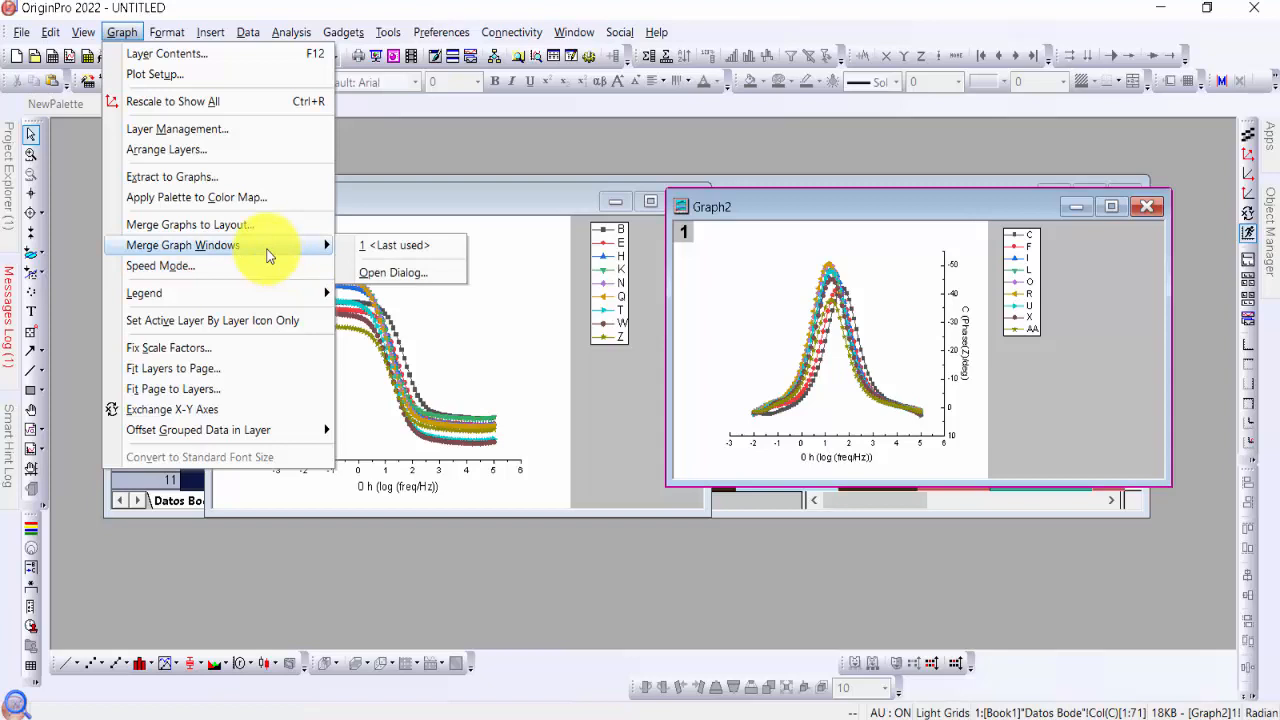
pyautogui.click(414, 273)
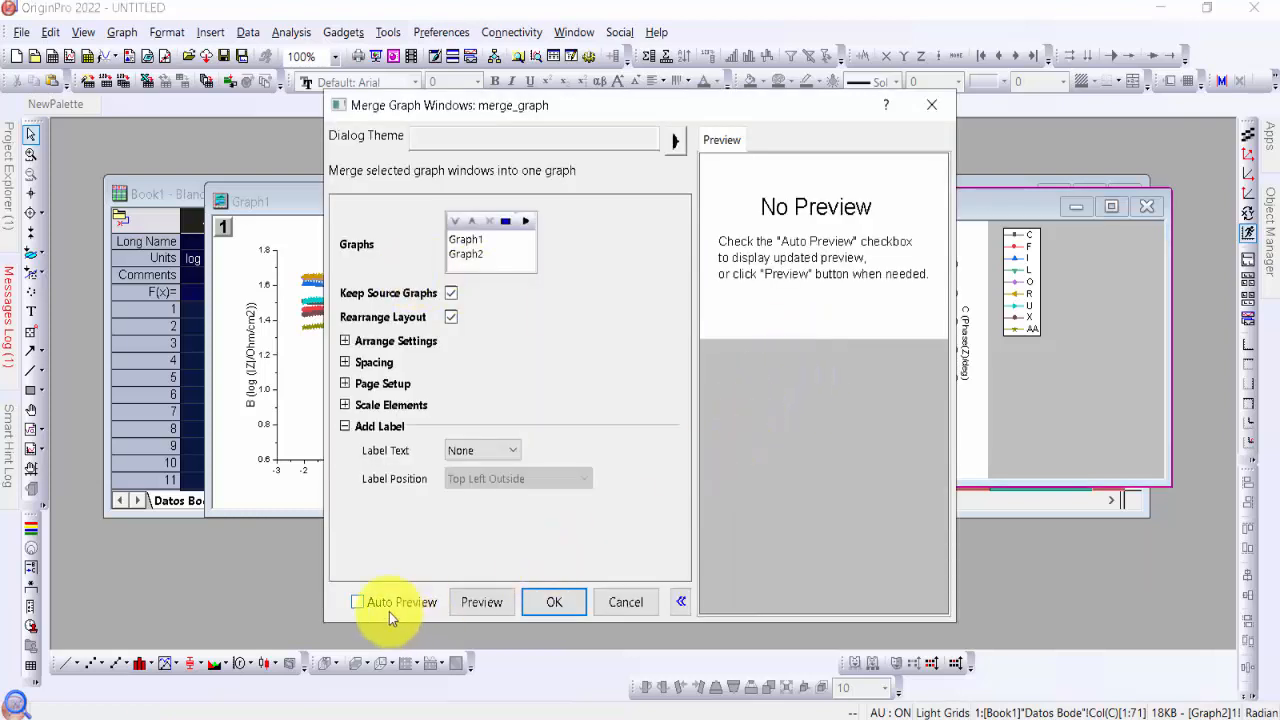
pyautogui.click(357, 602)
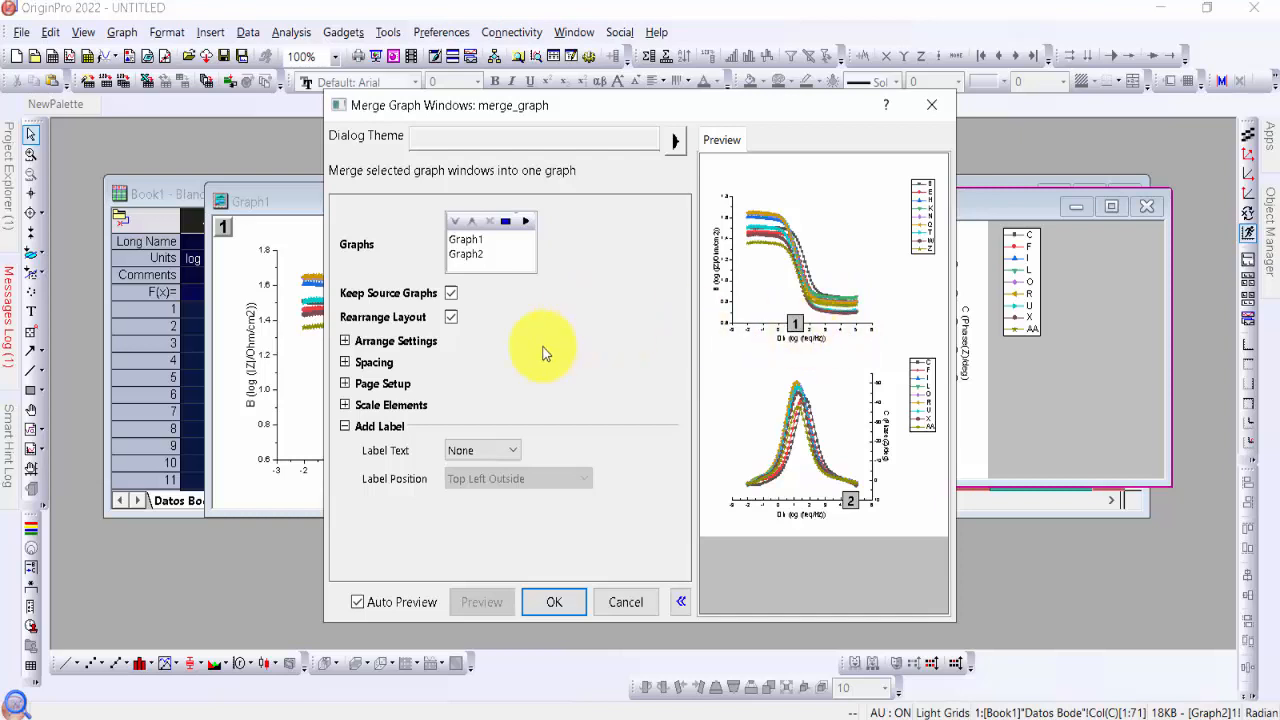
# Set the merge arrangement's number of rows to 1 and merge Graph1 and Graph2 into one overlaid graph
pyautogui.click(344, 341)
pyautogui.moveTo(615, 104); pyautogui.dragTo(514, 77)
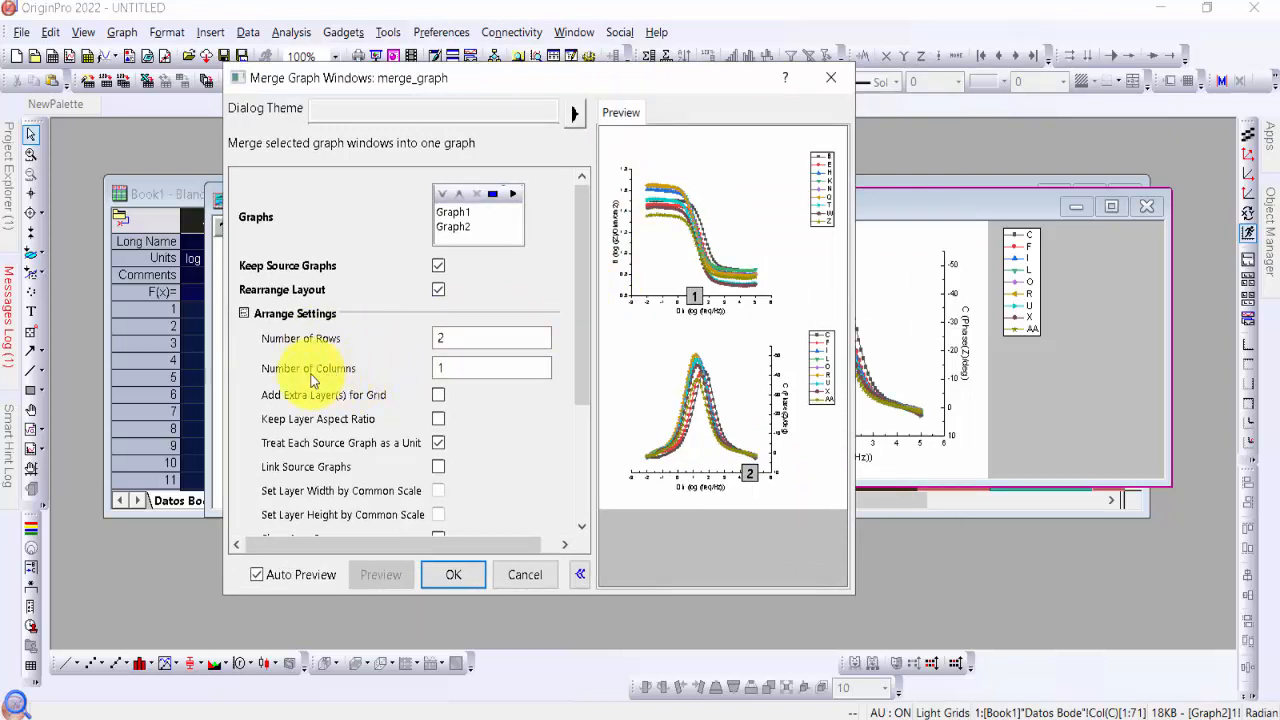
pyautogui.click(470, 341)
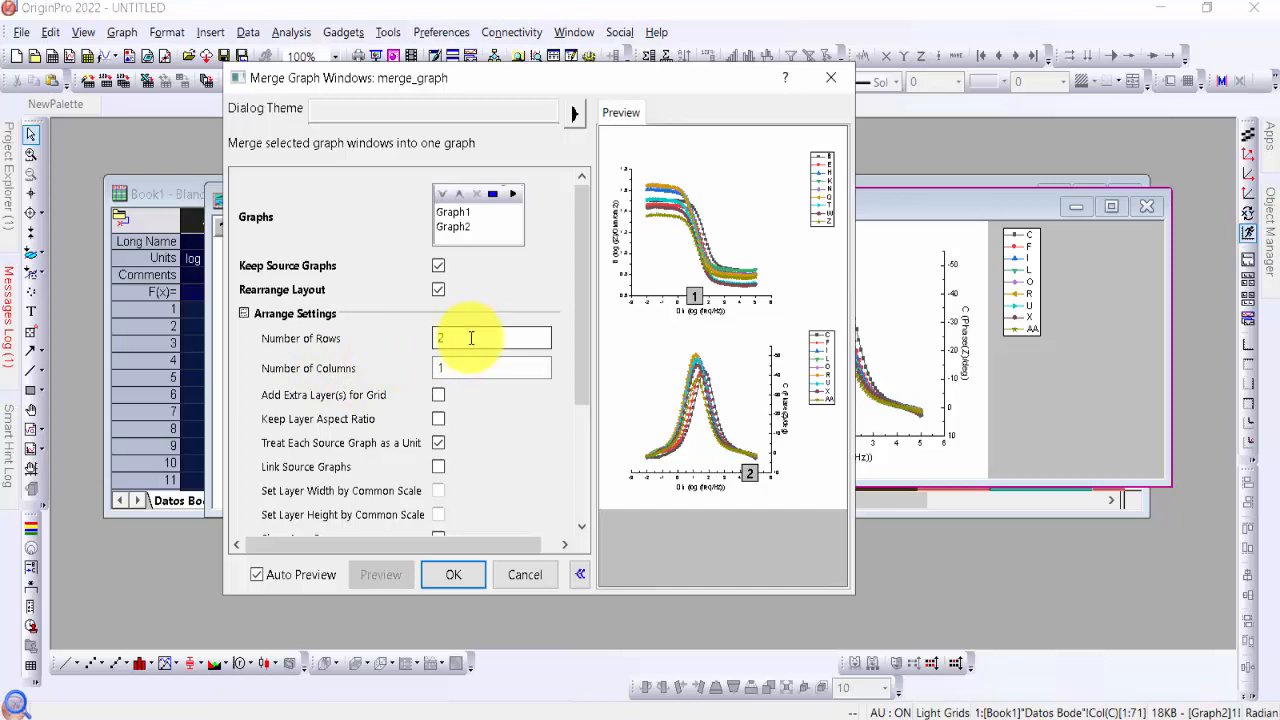
pyautogui.doubleClick(472, 340)
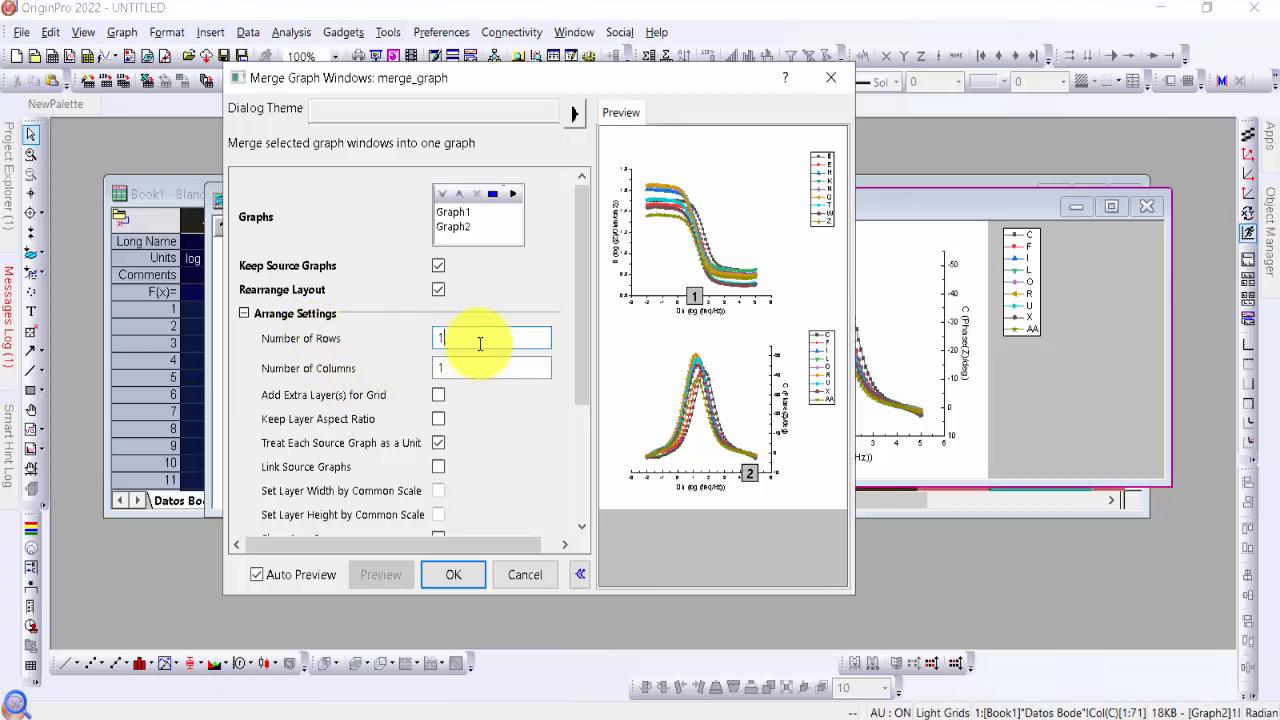
pyautogui.write('1')
pyautogui.click(508, 420)
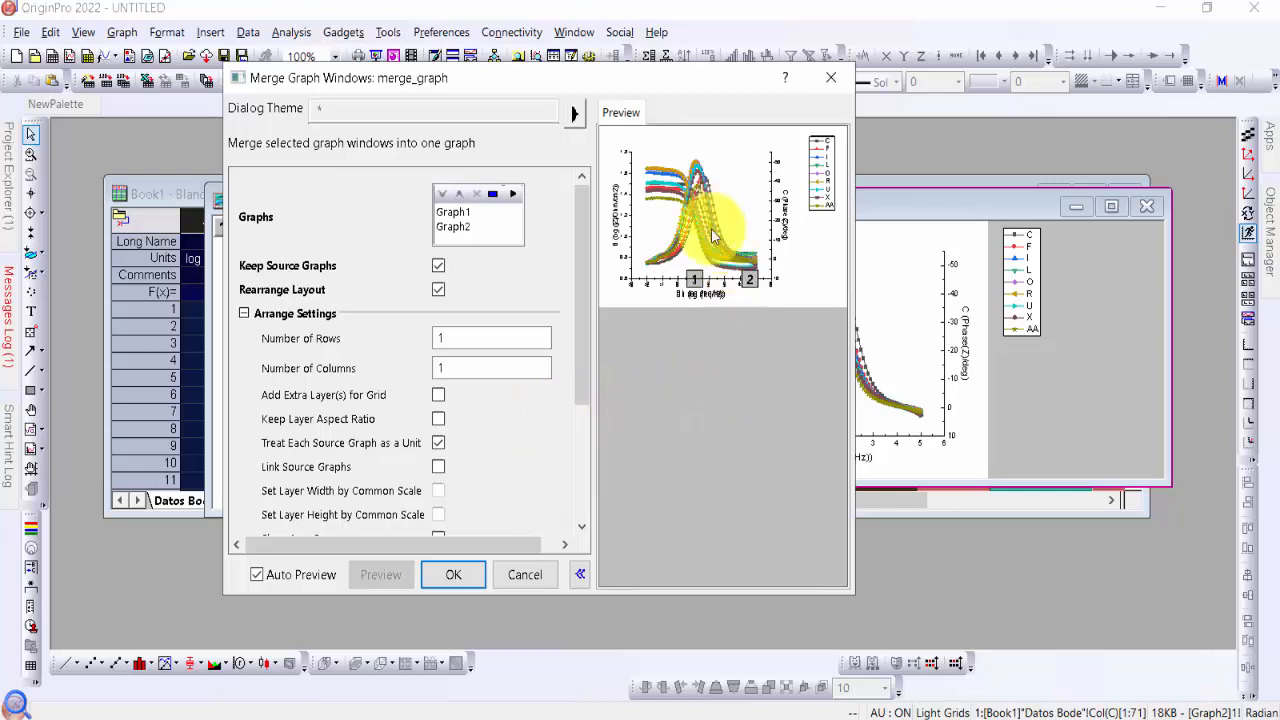
pyautogui.click(453, 578)
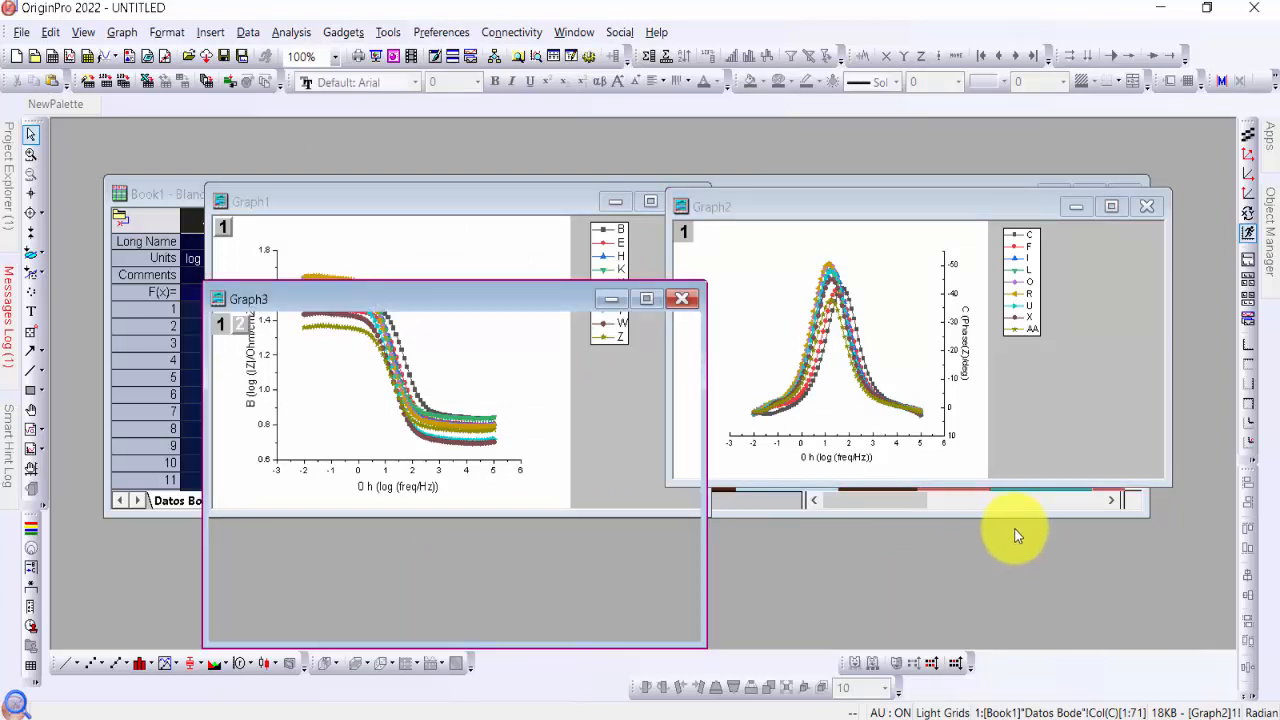
# Maximize the merged graph and examine its impedance curves and phase axis title
pyautogui.click(647, 299)
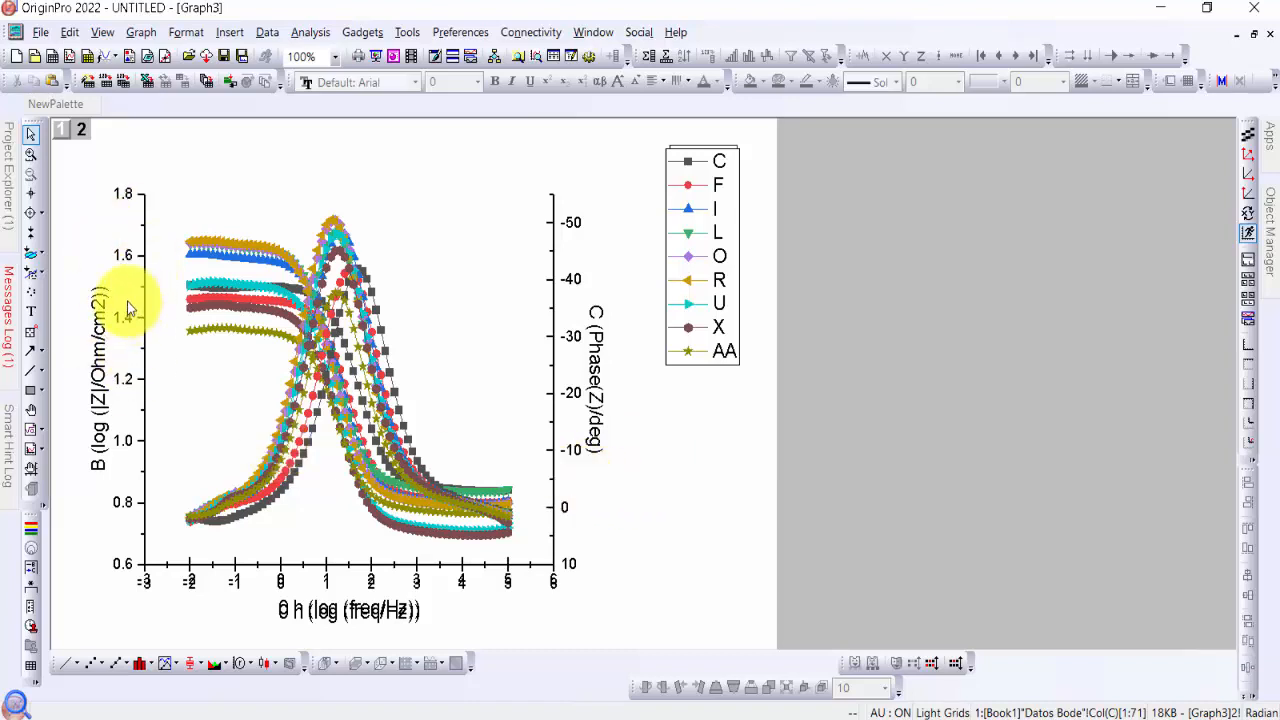
pyautogui.click(229, 251)
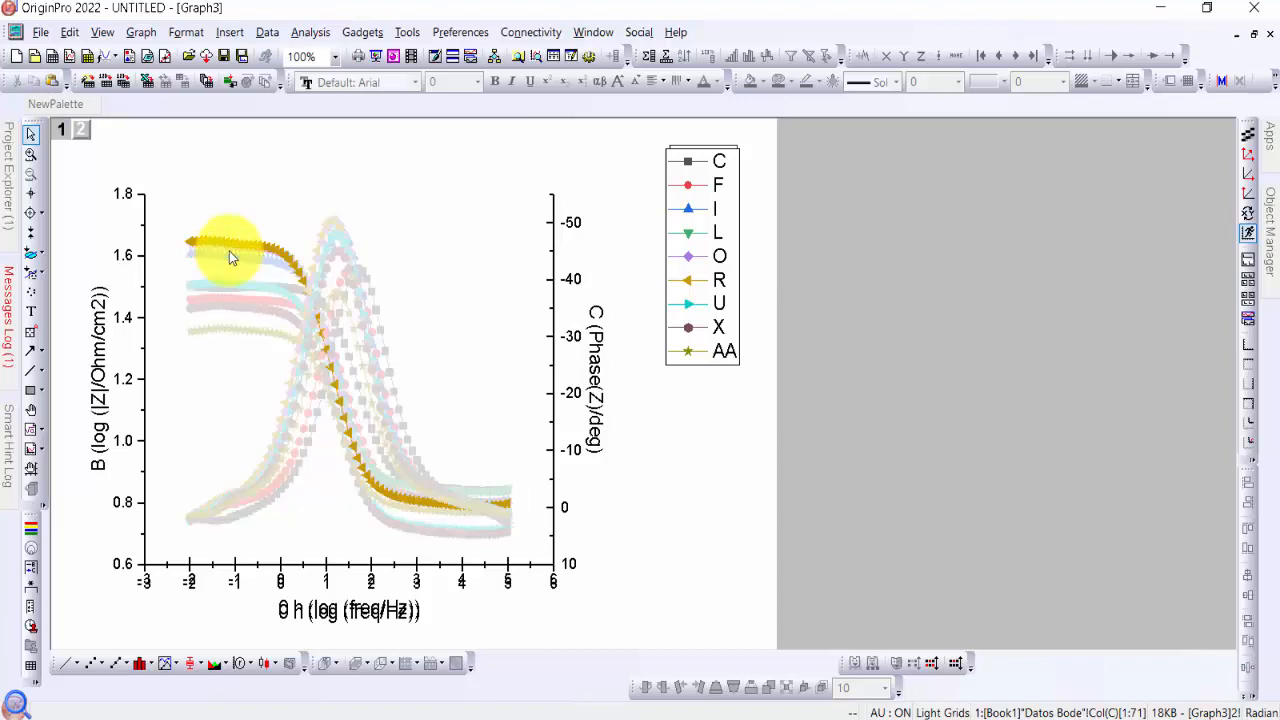
pyautogui.click(600, 330)
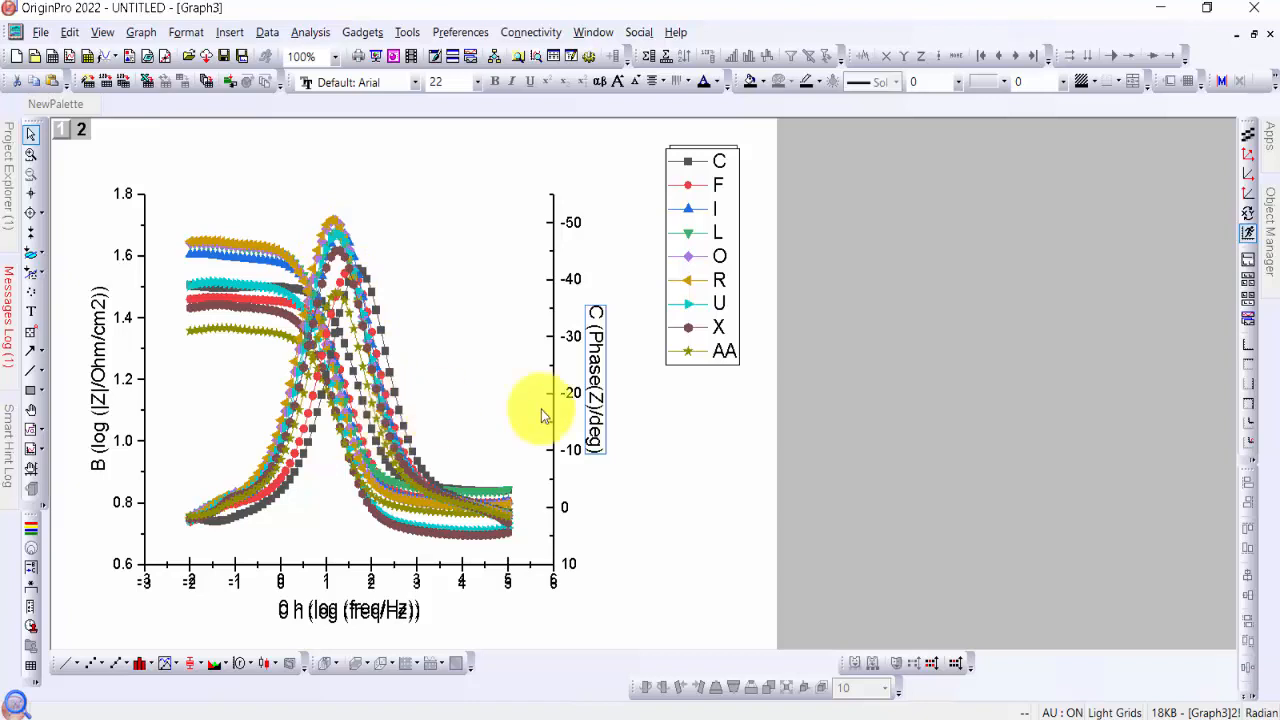
pyautogui.click(712, 448)
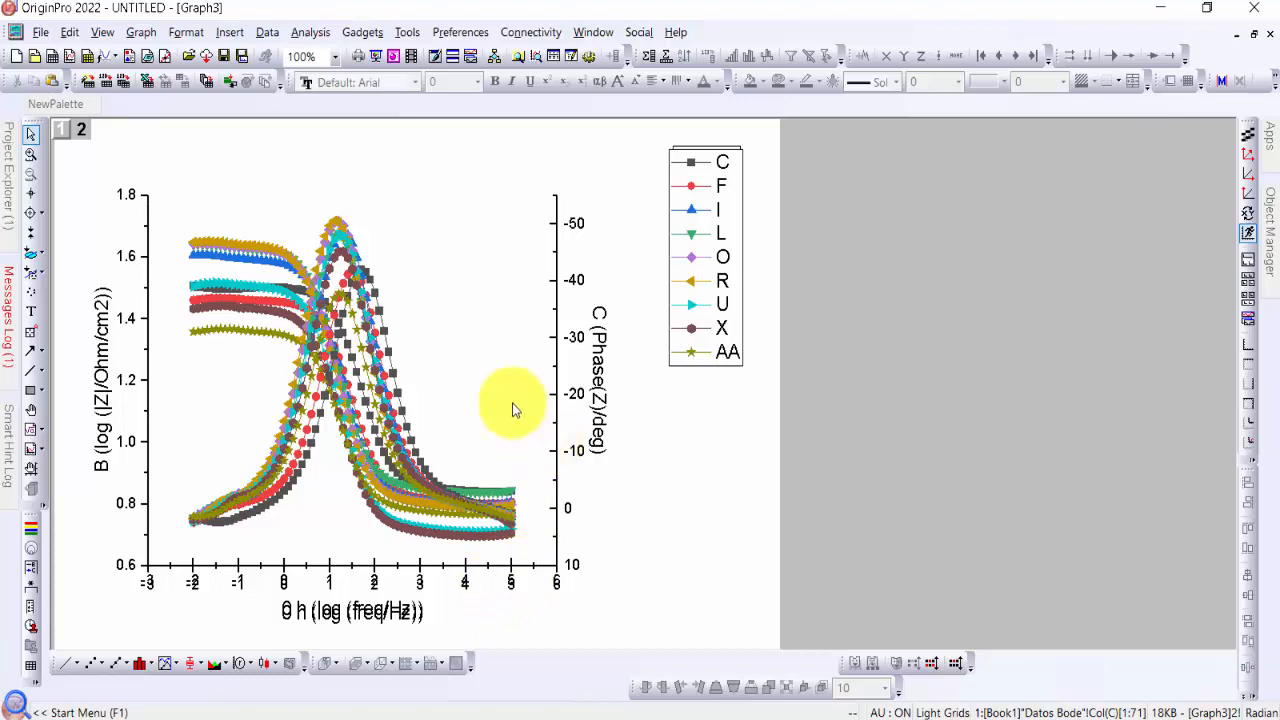
# Open the X axis settings of the merged graph, switch to layer 1 and hide its bottom tick labels
pyautogui.click(462, 322)
pyautogui.rightClick(462, 322)
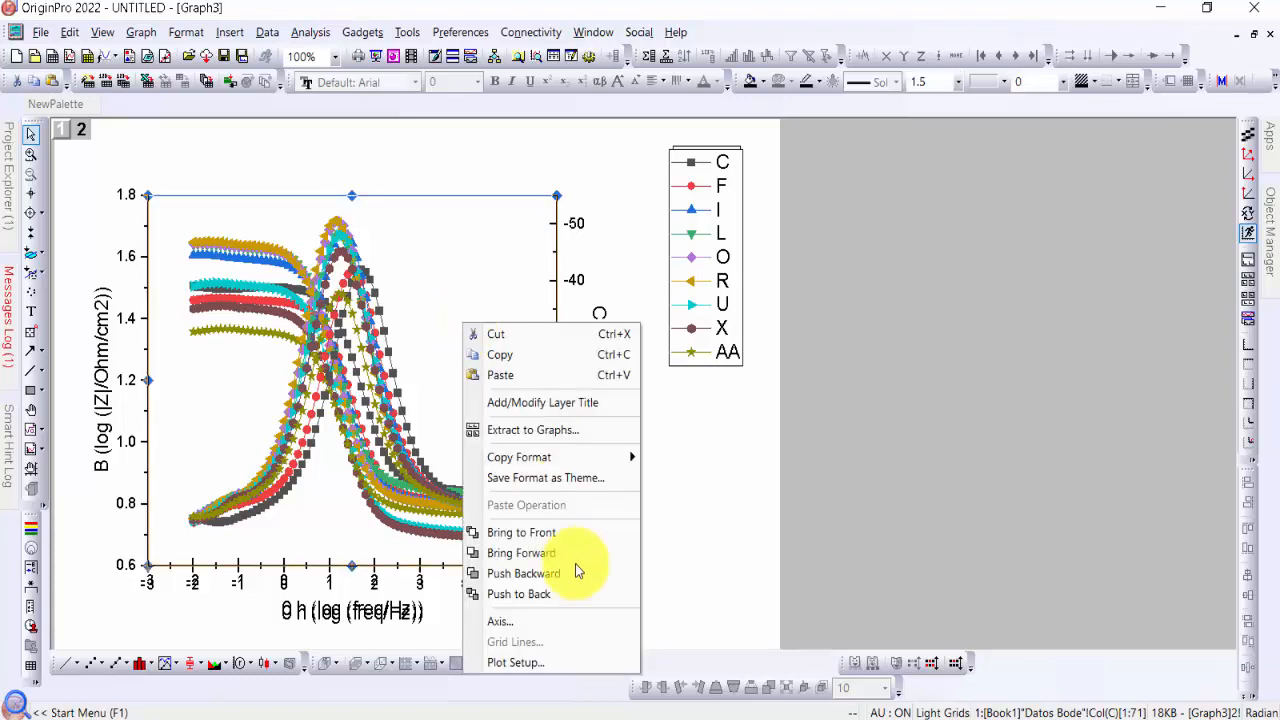
pyautogui.click(570, 576)
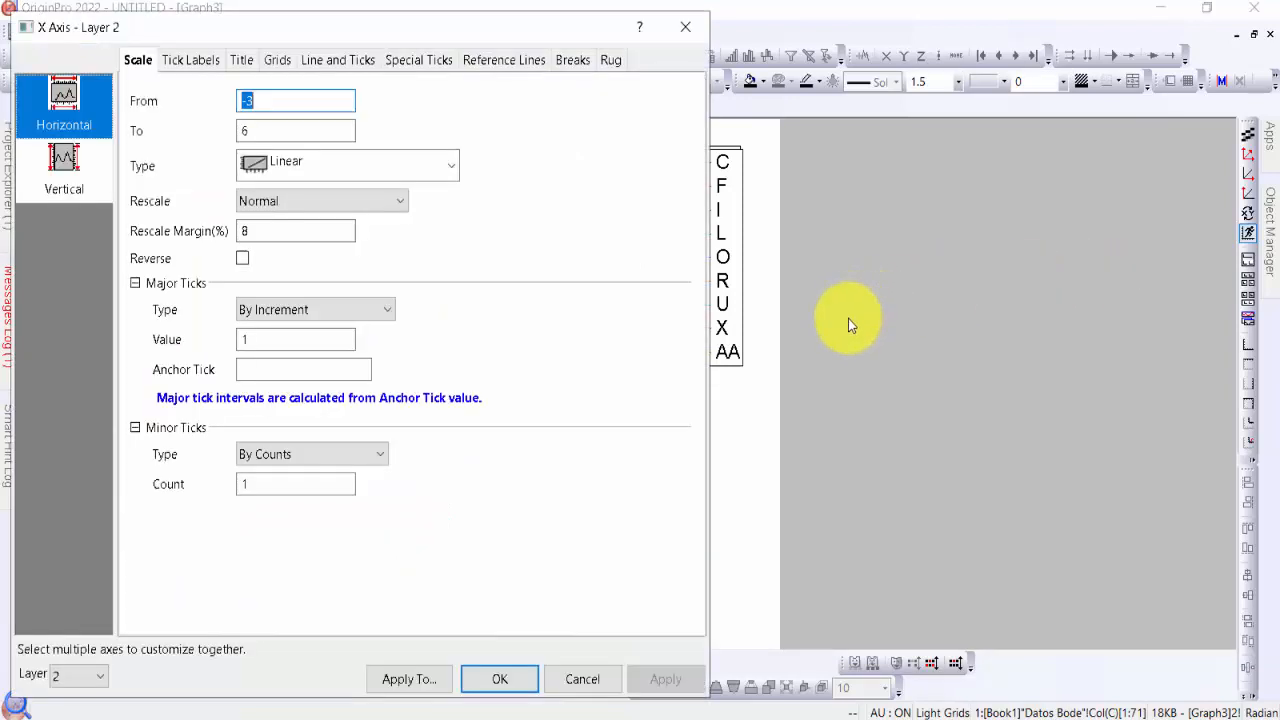
pyautogui.moveTo(389, 32); pyautogui.dragTo(714, 28)
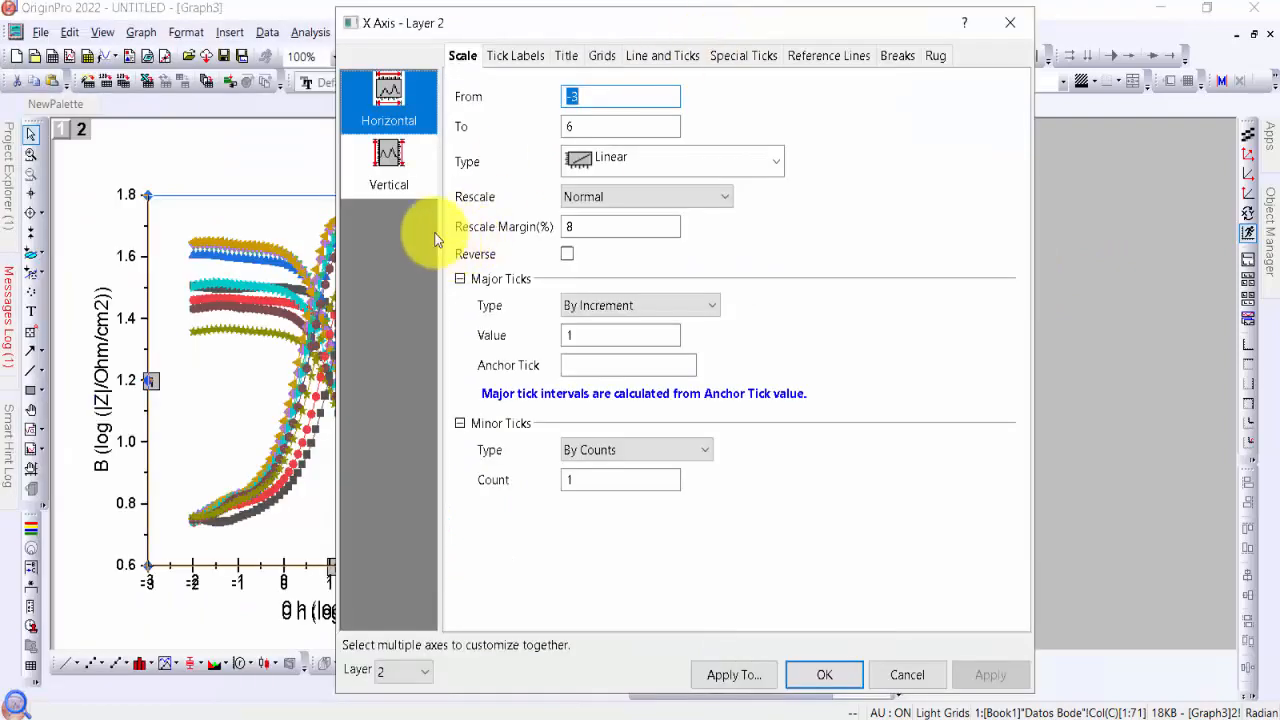
pyautogui.click(428, 686)
pyautogui.click(415, 695)
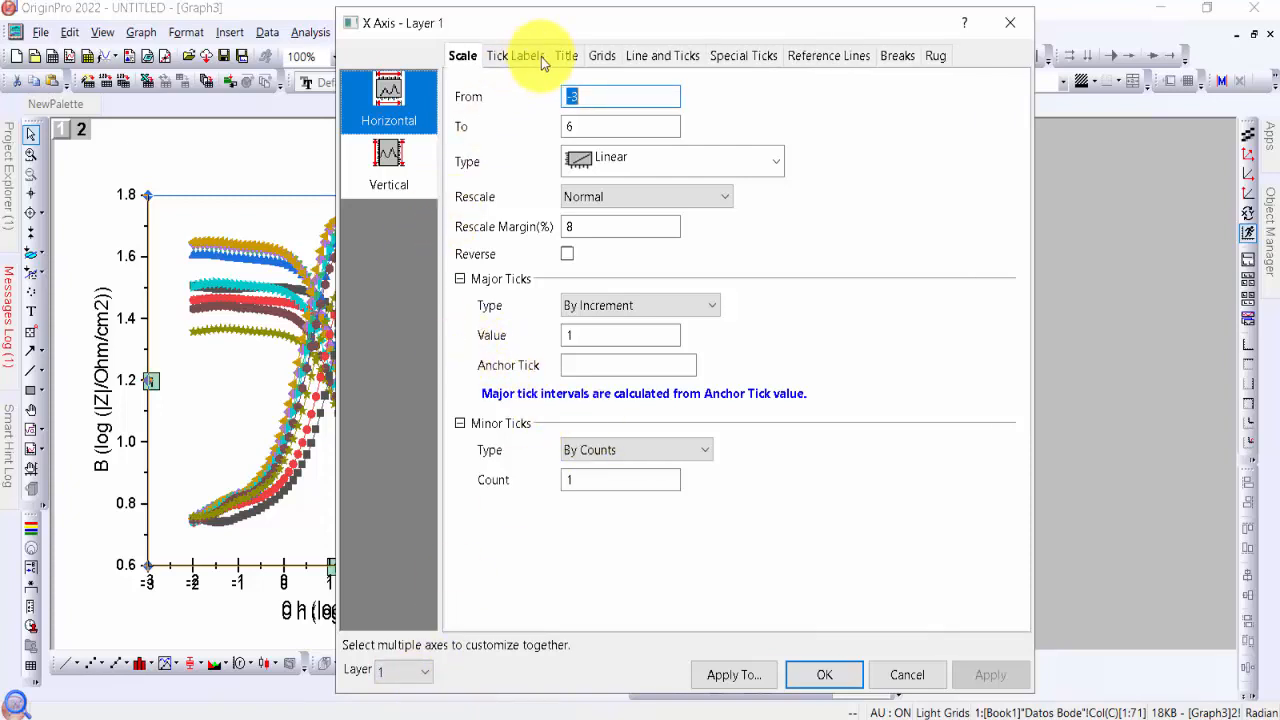
pyautogui.click(515, 58)
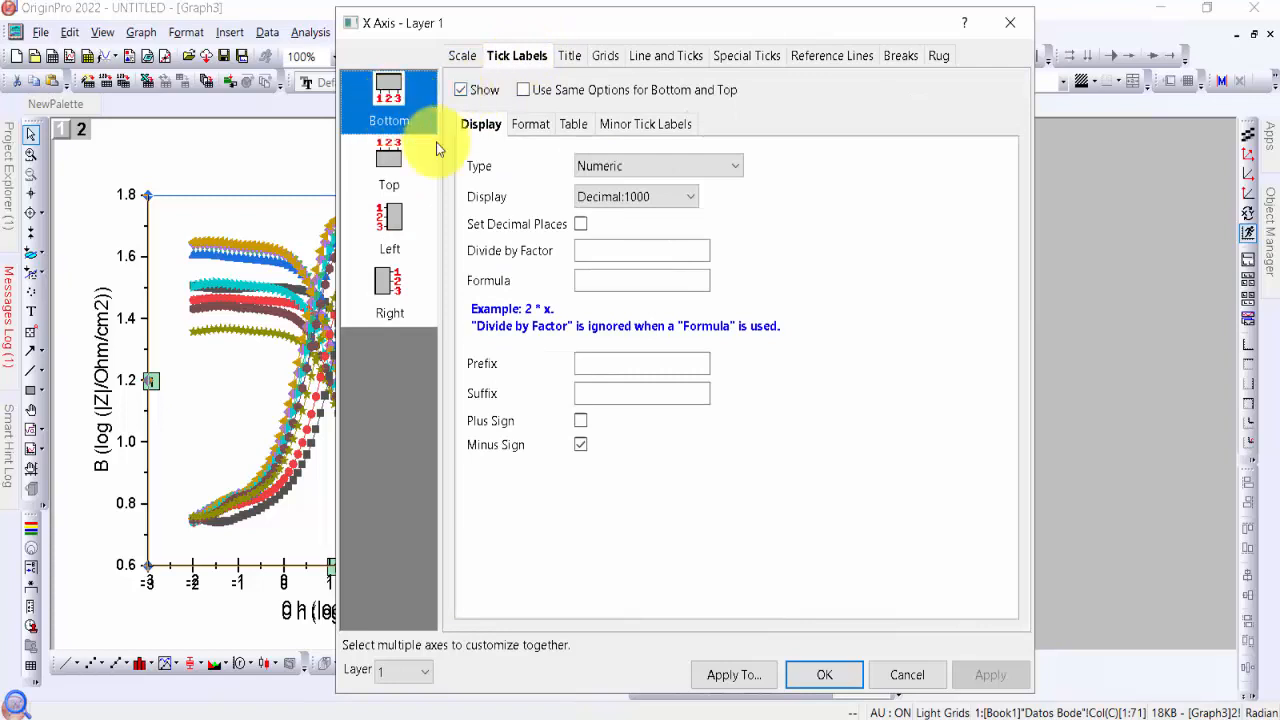
pyautogui.click(462, 90)
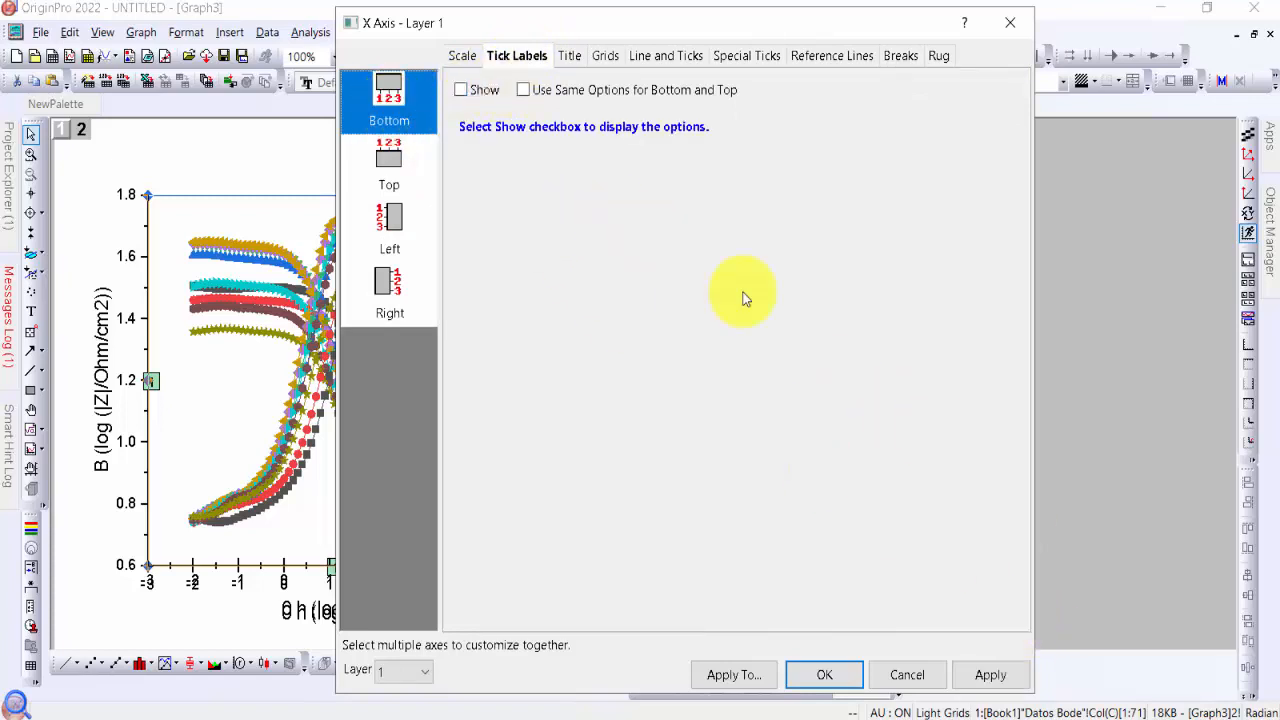
pyautogui.click(988, 674)
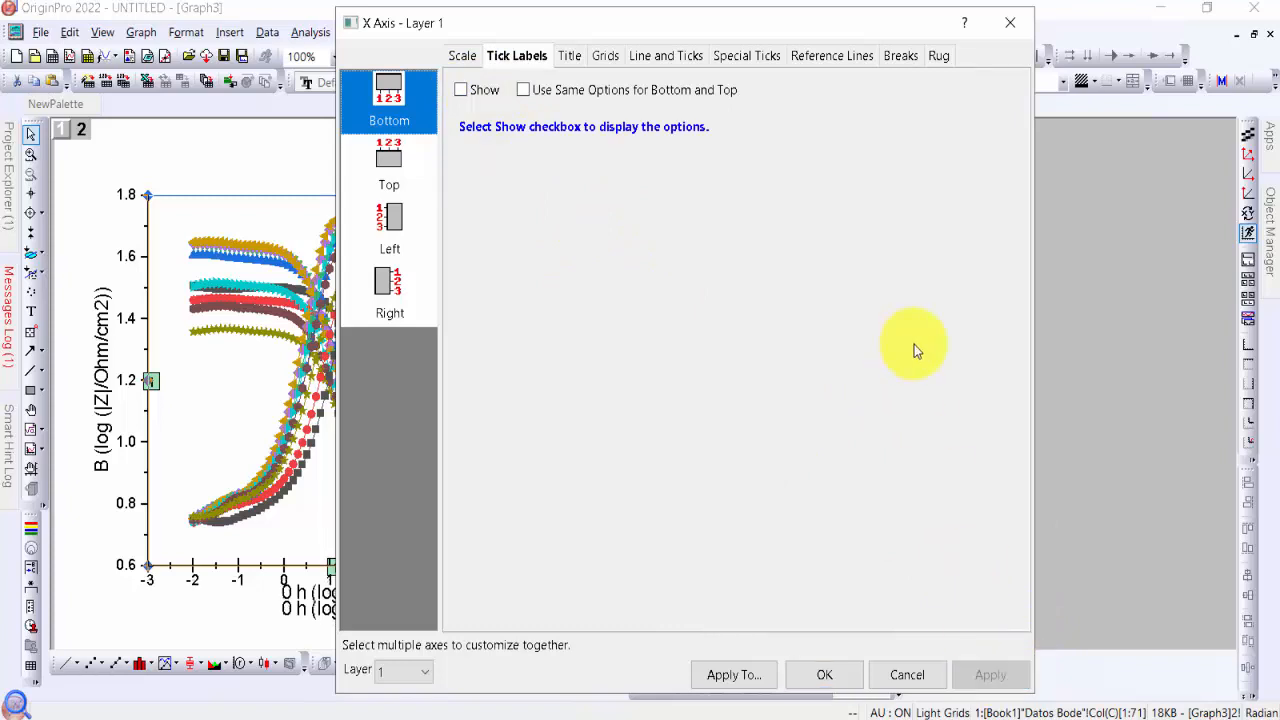
# Hide the bottom X axis title of layer 1
pyautogui.click(570, 57)
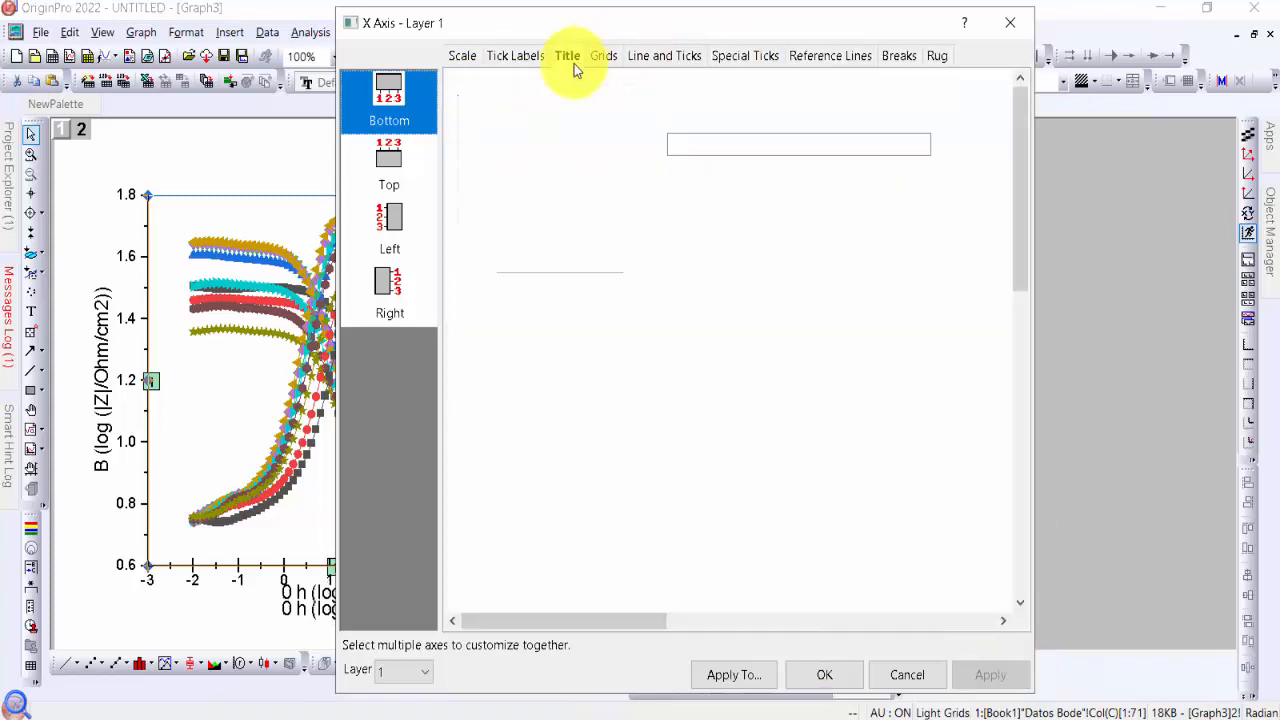
pyautogui.click(673, 94)
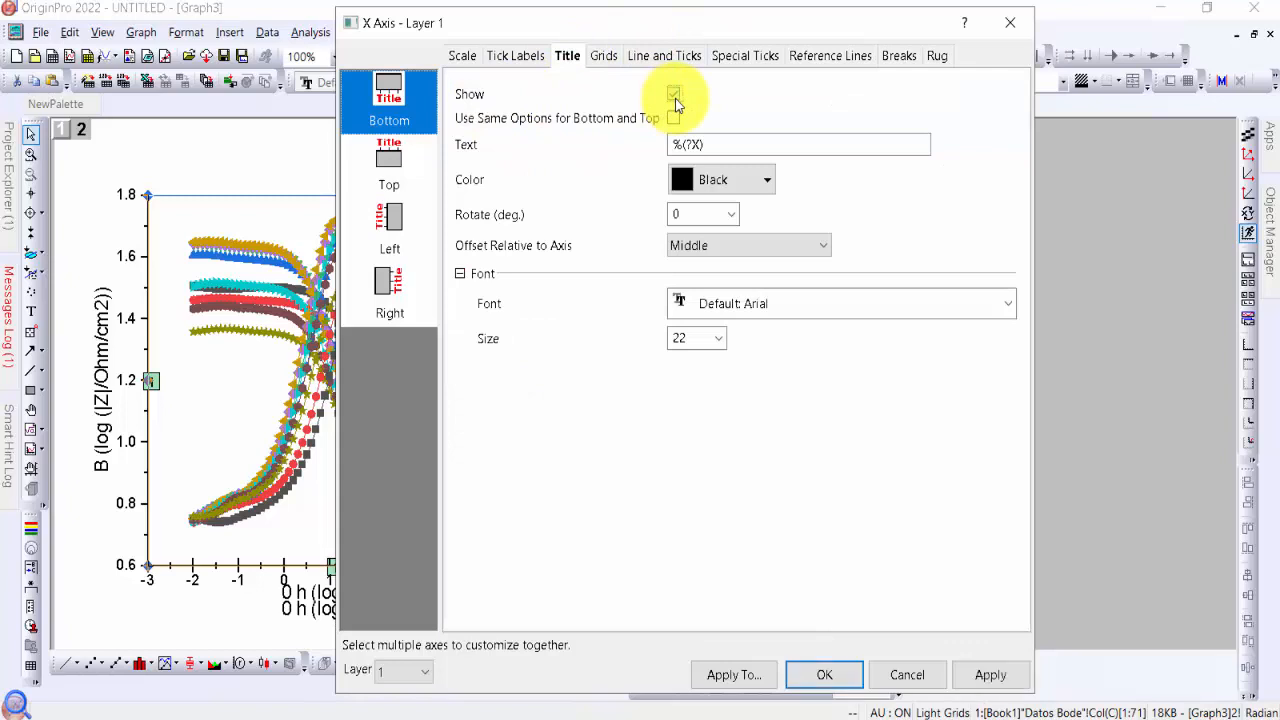
pyautogui.click(994, 664)
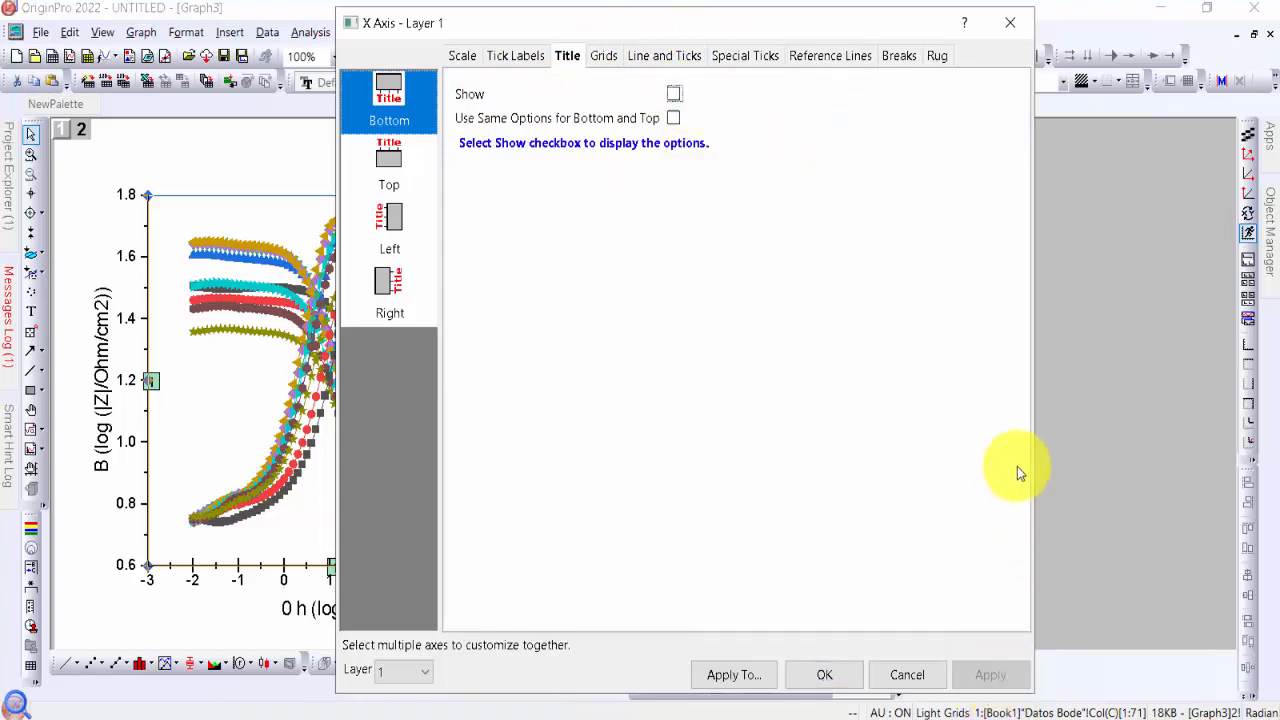
# Set both the major and minor tick styles of layer 1's bottom axis to None and apply the change
pyautogui.click(658, 60)
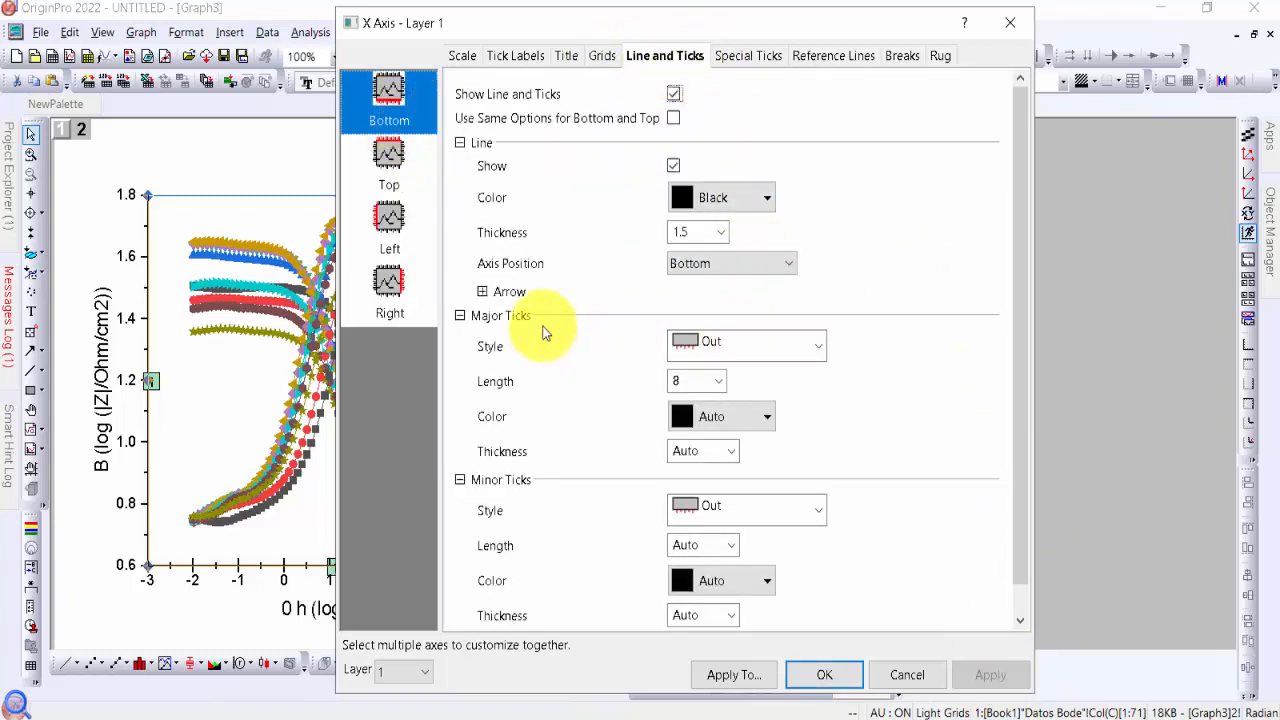
pyautogui.click(818, 344)
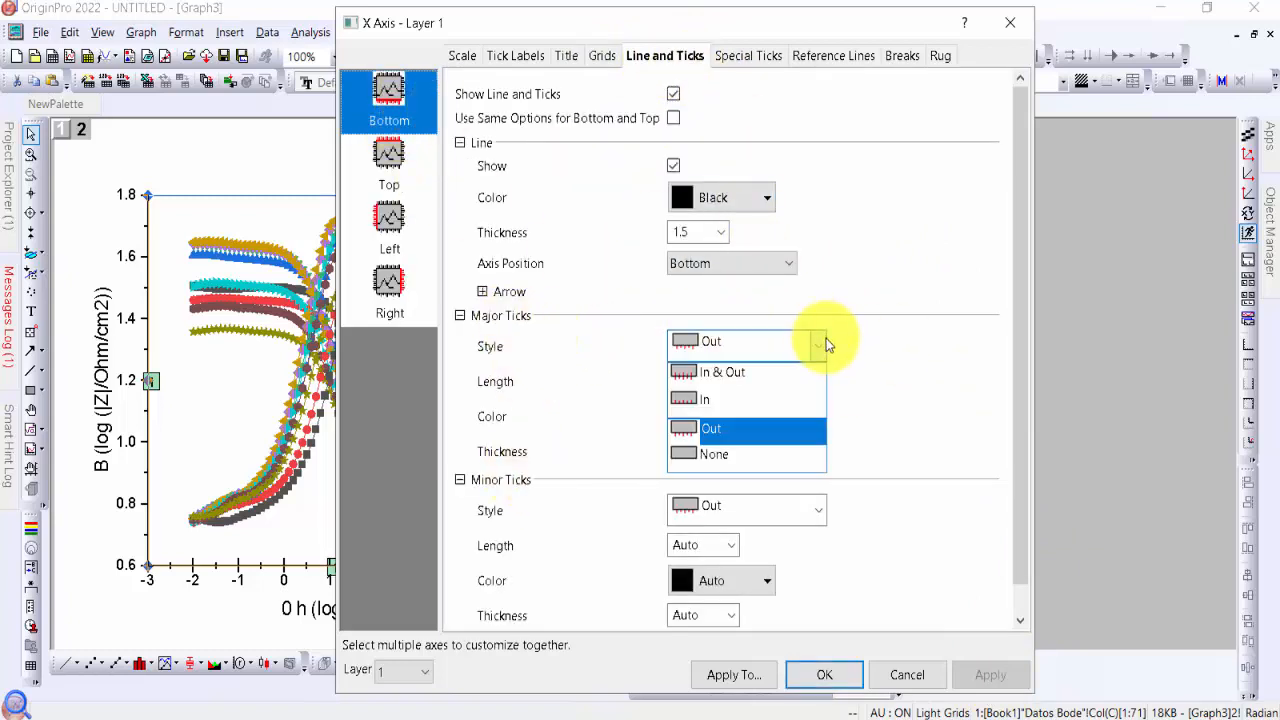
pyautogui.click(789, 458)
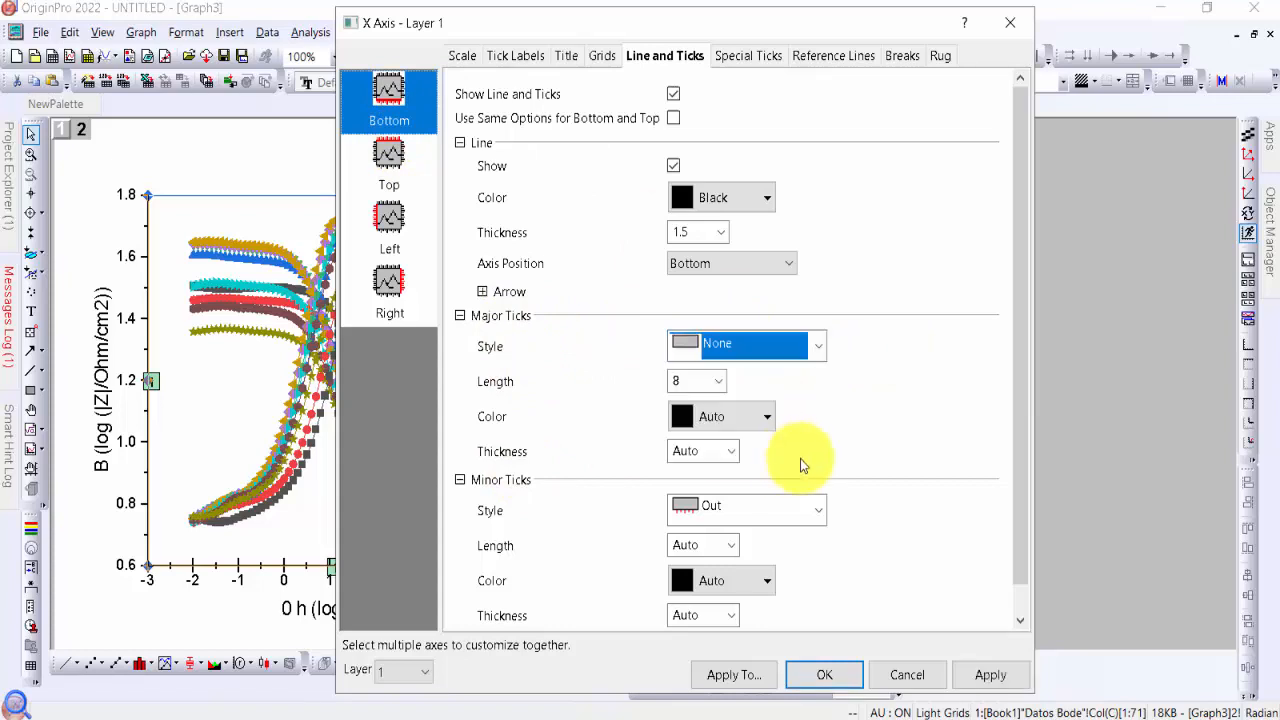
pyautogui.click(820, 510)
pyautogui.click(771, 617)
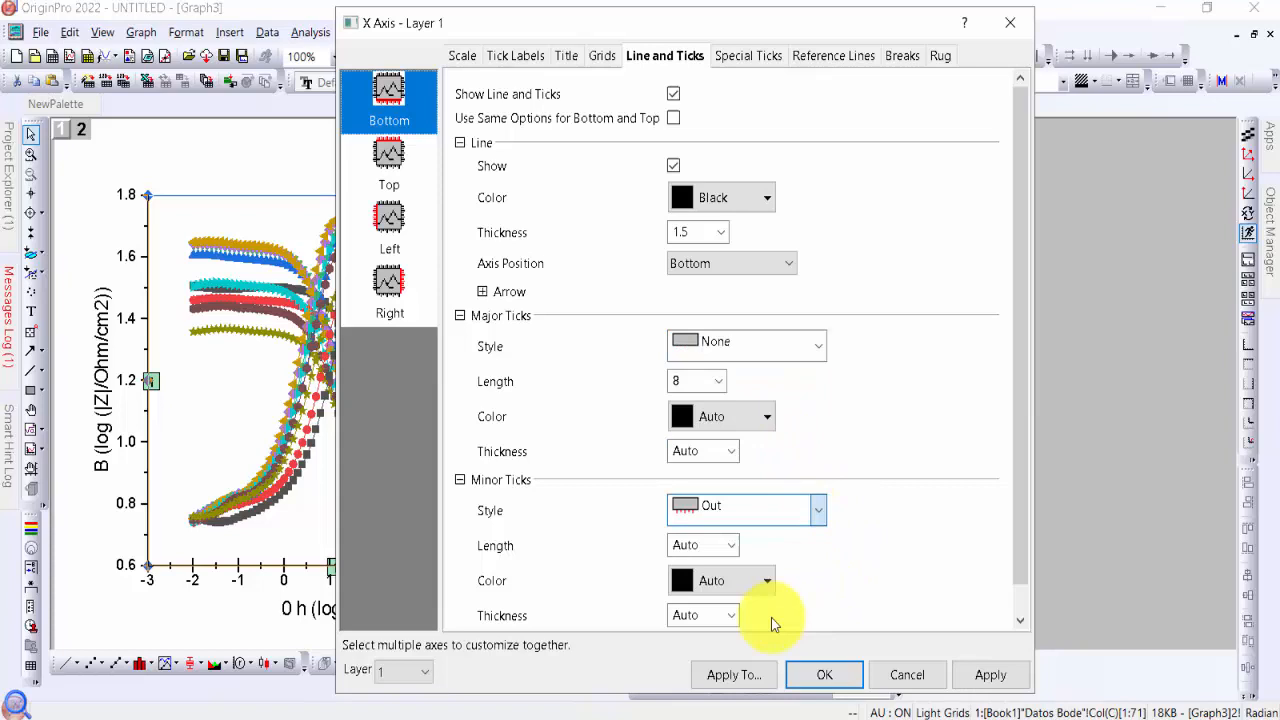
pyautogui.click(990, 675)
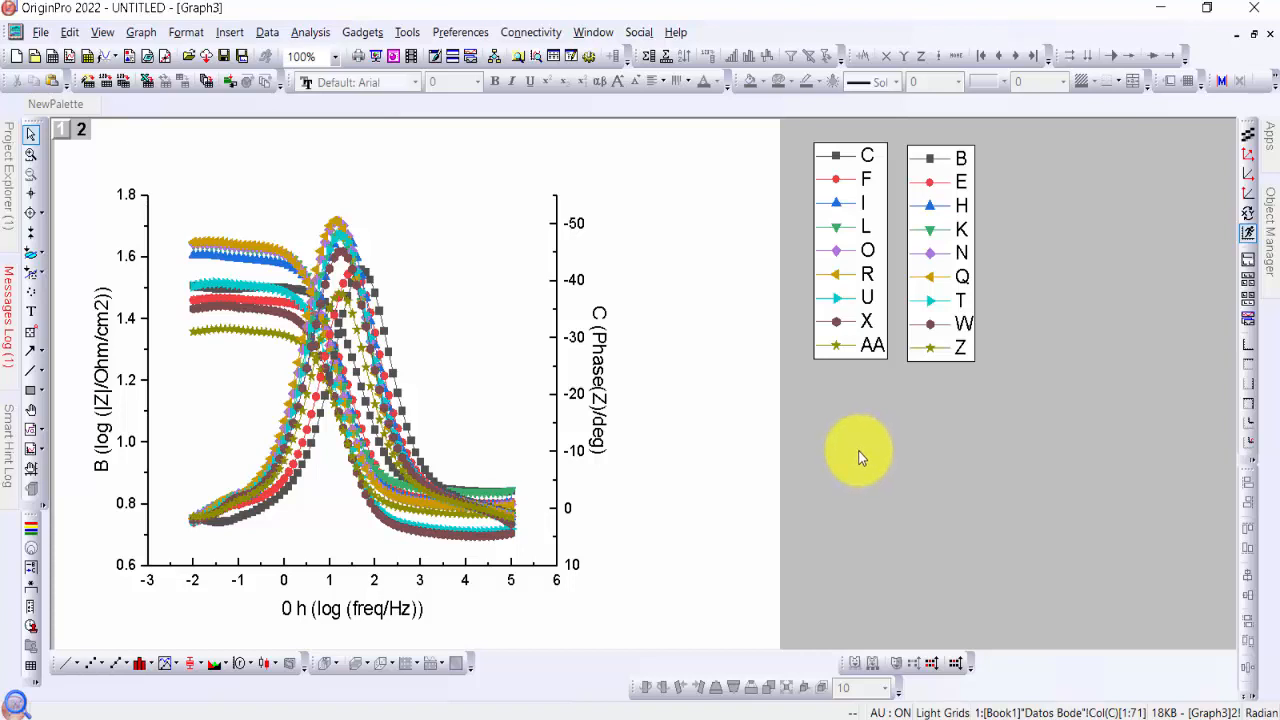
# Widen layer 2 with the phase curves by stretching its right edge outward across the page
pyautogui.click(483, 337)
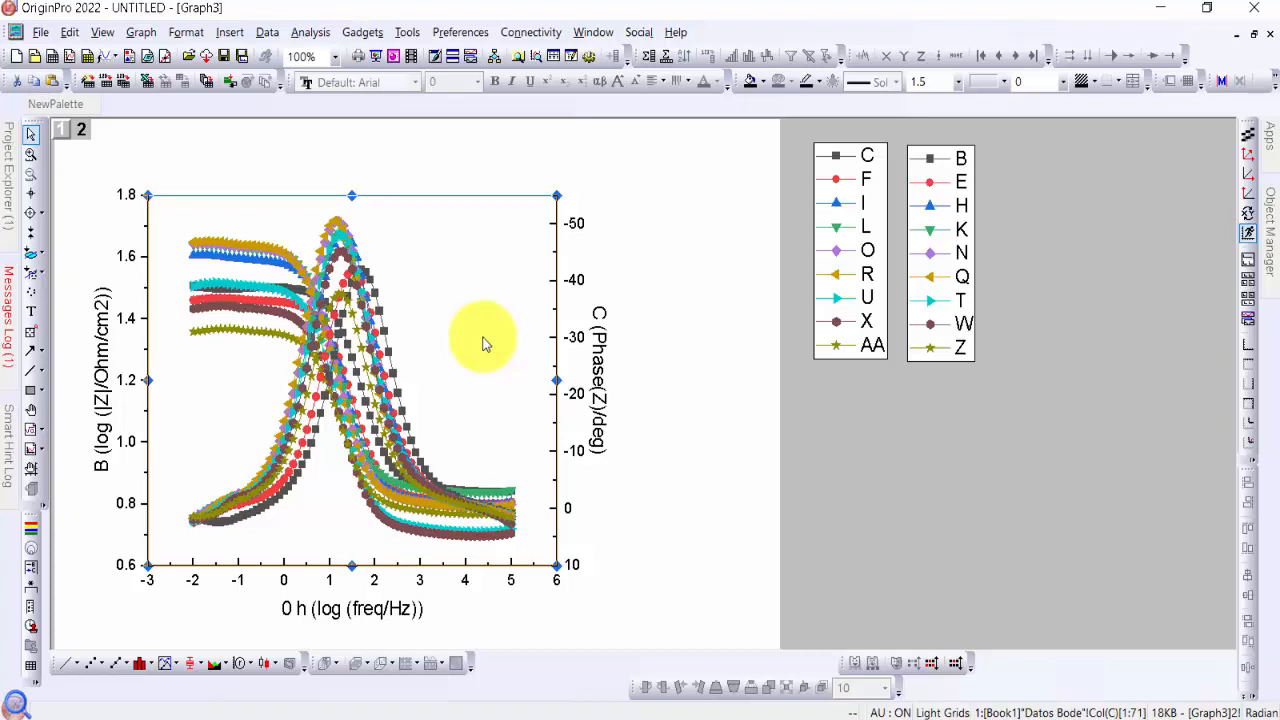
pyautogui.click(84, 129)
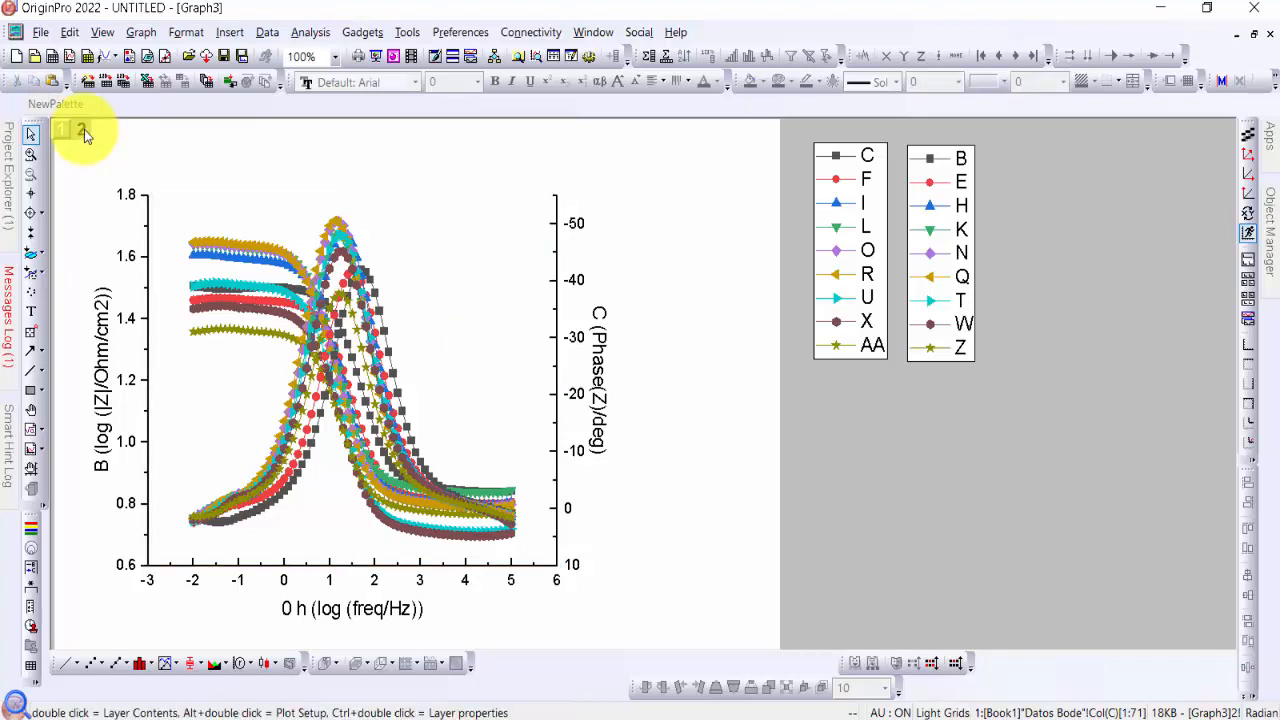
pyautogui.click(510, 358)
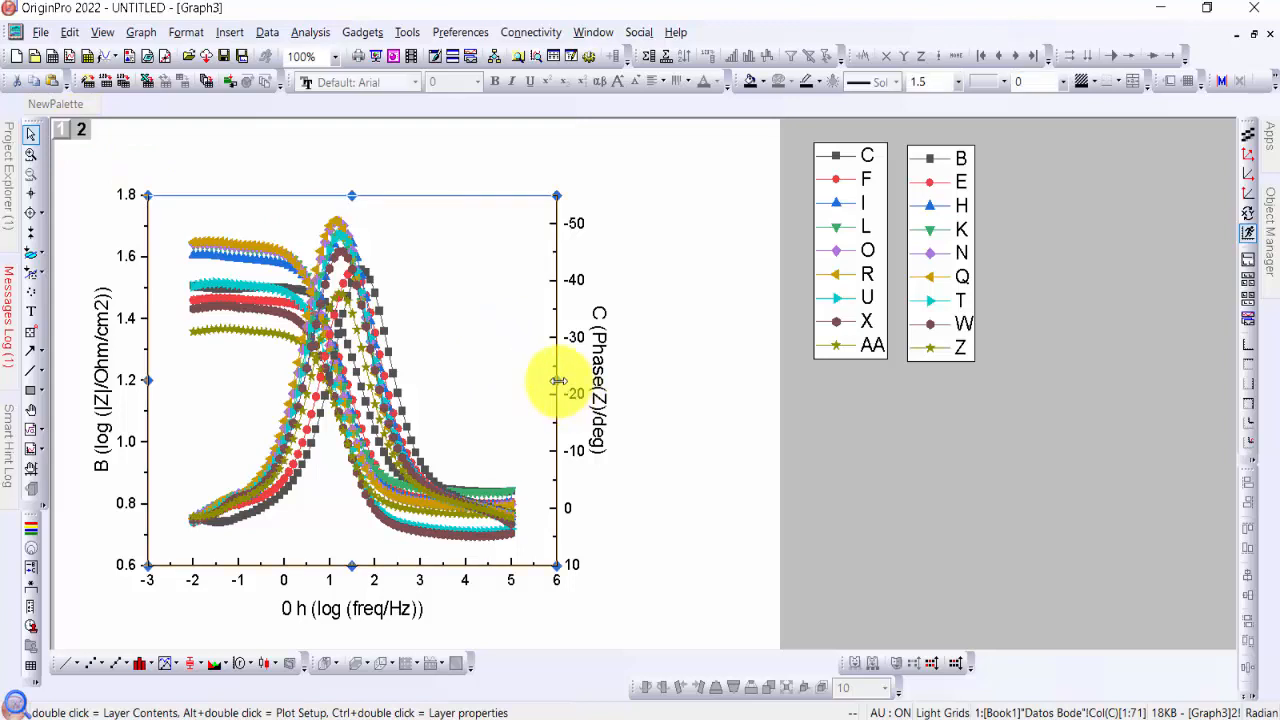
pyautogui.moveTo(605, 385); pyautogui.dragTo(673, 389)
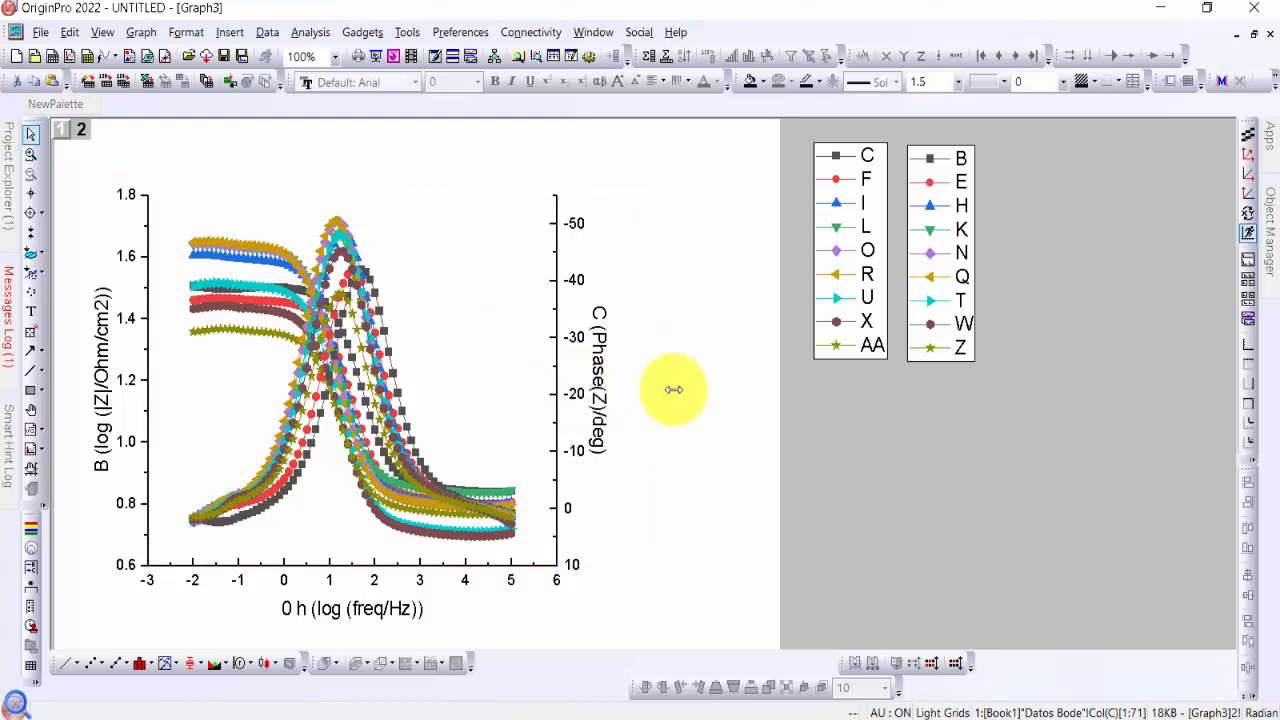
pyautogui.click(810, 443)
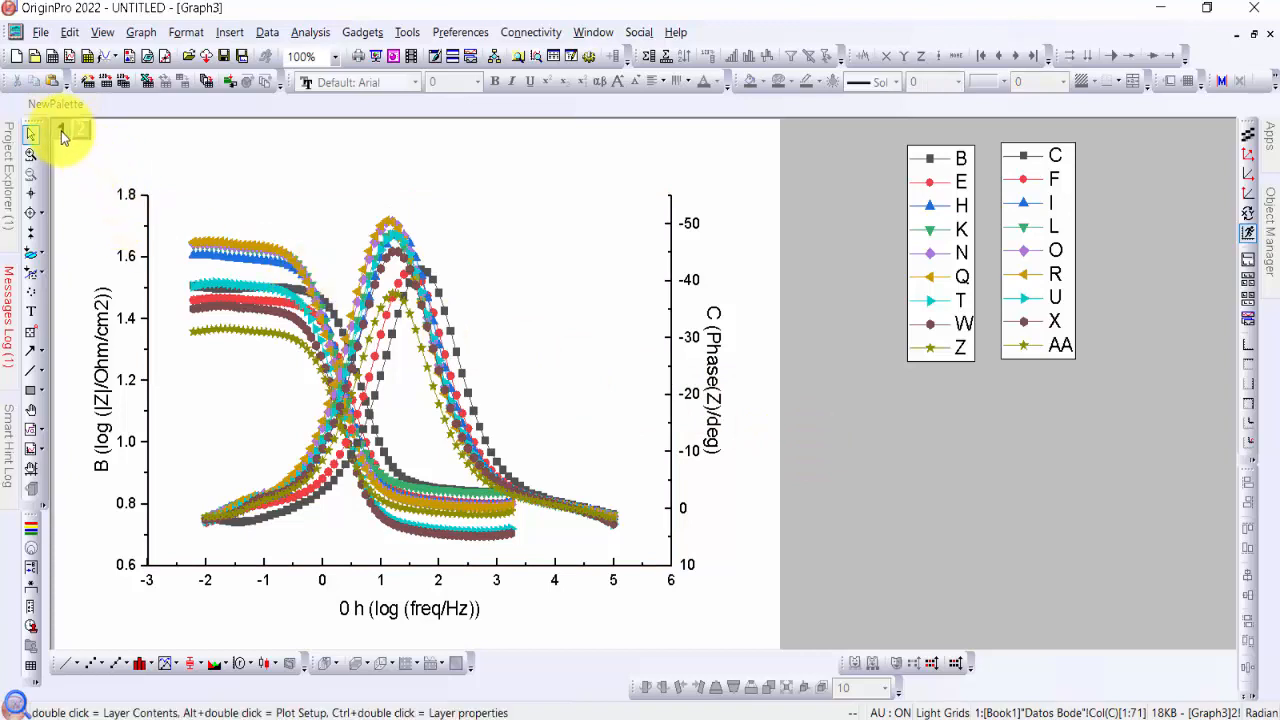
# Widen layer 1 with the impedance curves so its right edge meets the phase axis of layer 2
pyautogui.click(417, 398)
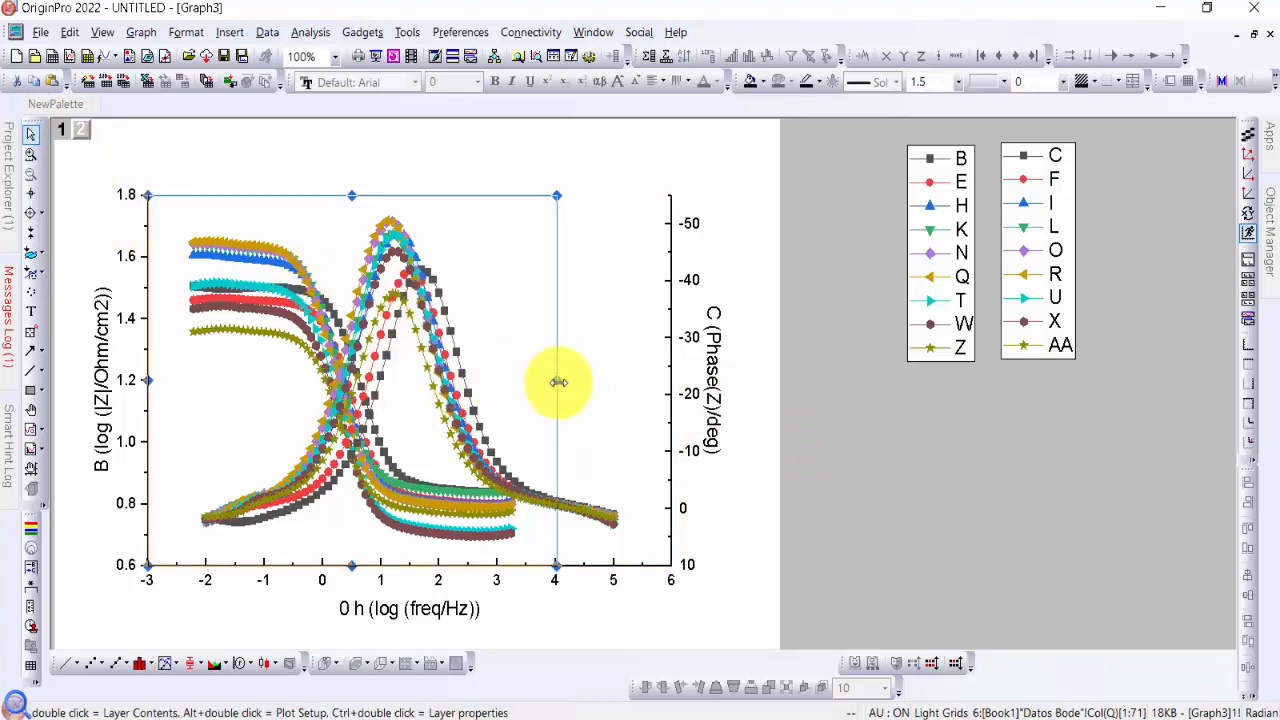
pyautogui.moveTo(558, 382); pyautogui.dragTo(672, 380)
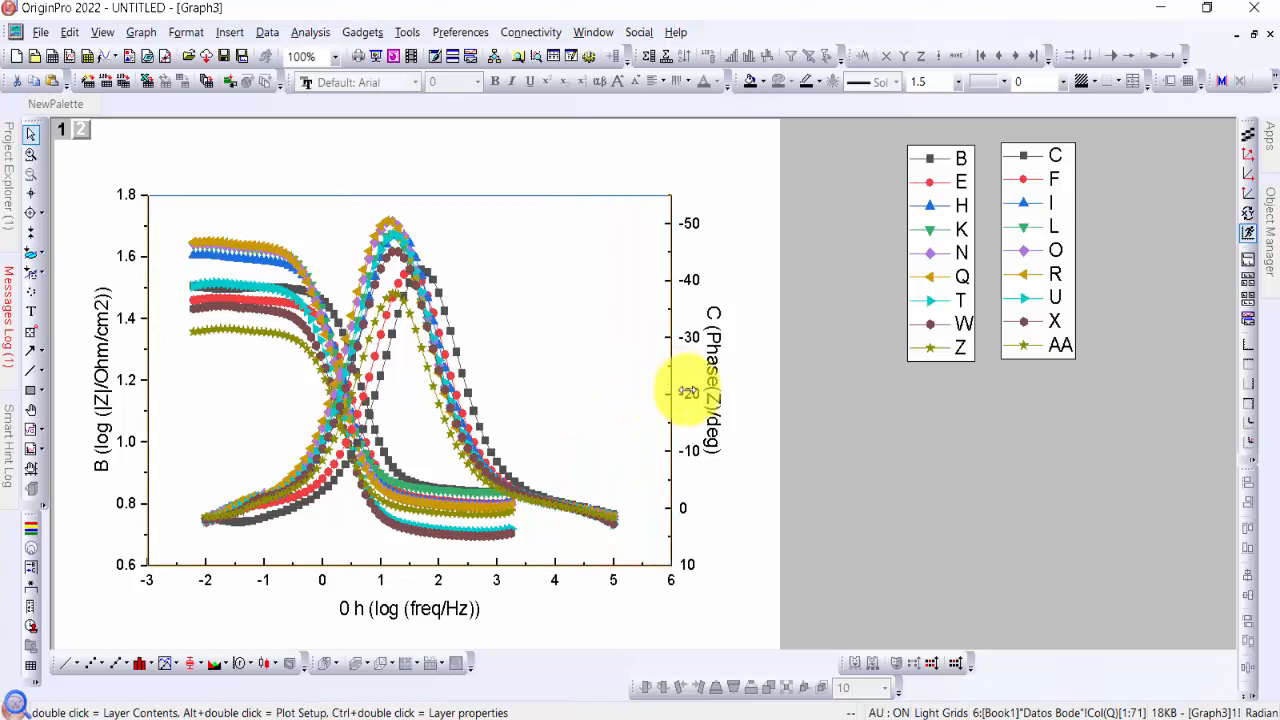
pyautogui.hotkey('ctrl', 'z')
pyautogui.hotkey('ctrl', 'y')
pyautogui.click(782, 463)
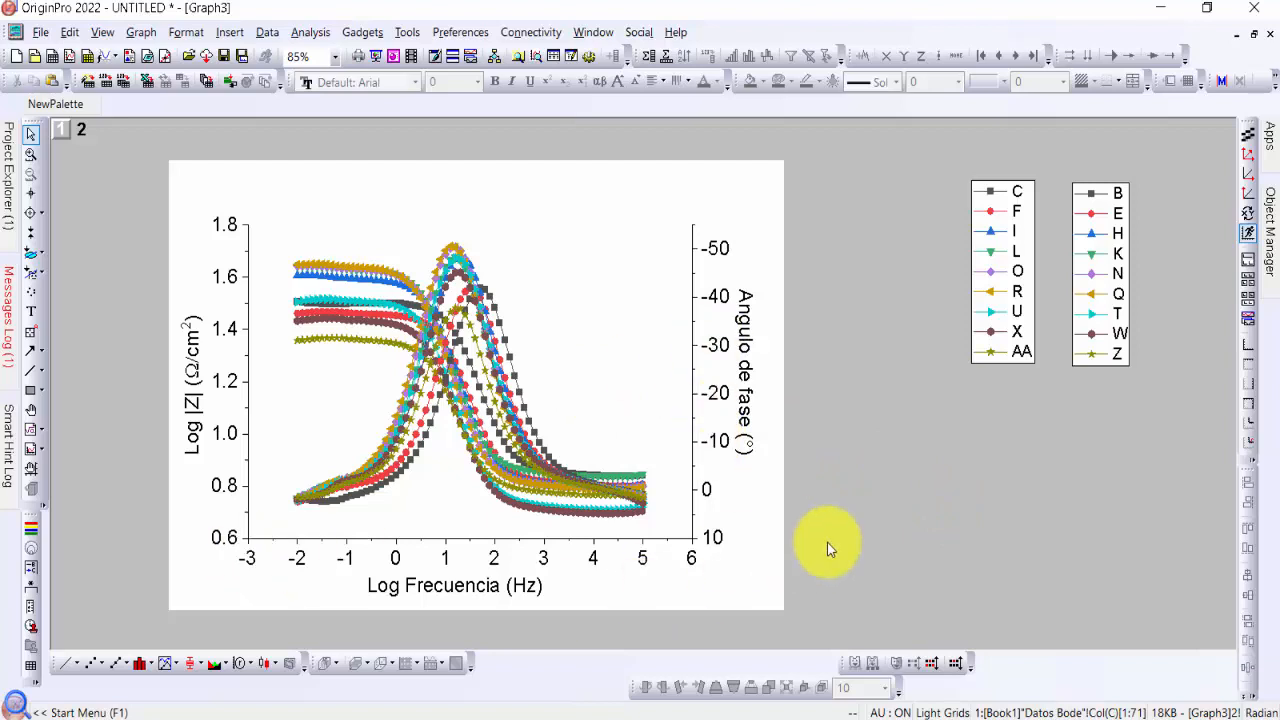
# Move the C–AA and B–Z legends from the gray area onto the page, side by side in the plot's upper right
pyautogui.click(1029, 256)
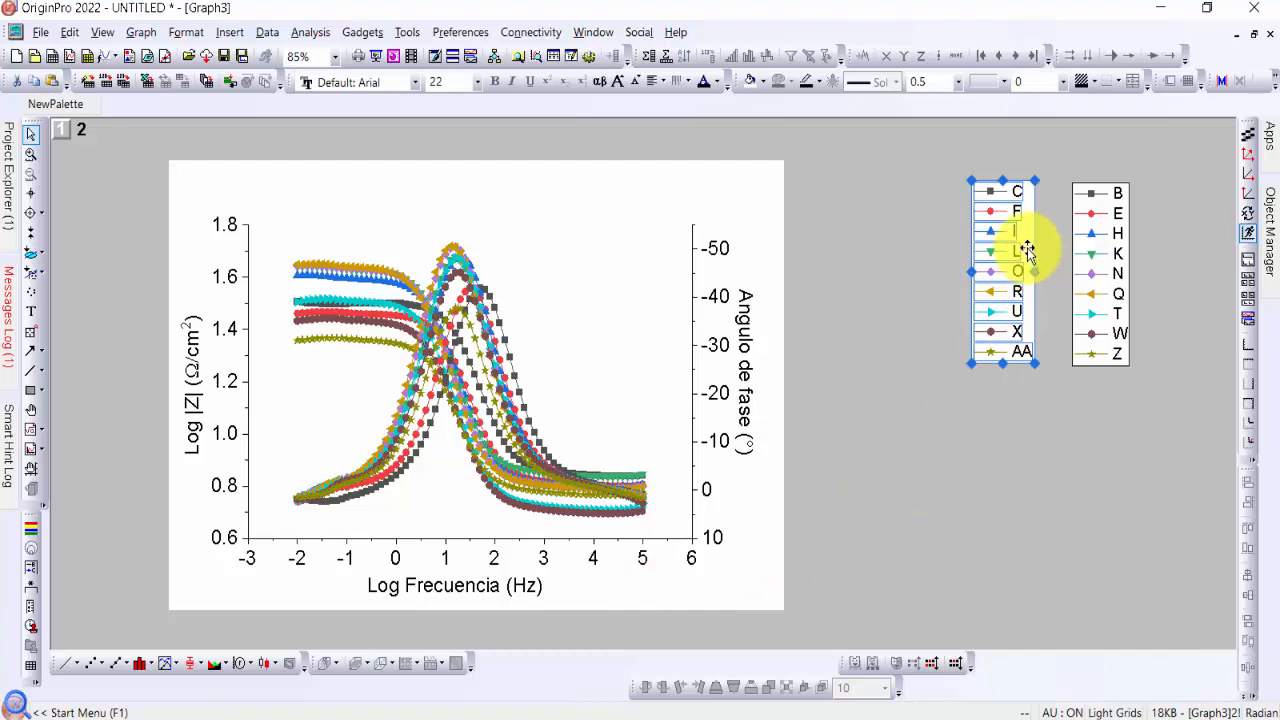
pyautogui.moveTo(1029, 249); pyautogui.dragTo(594, 246)
pyautogui.click(1110, 262)
pyautogui.moveTo(1123, 271); pyautogui.dragTo(666, 258)
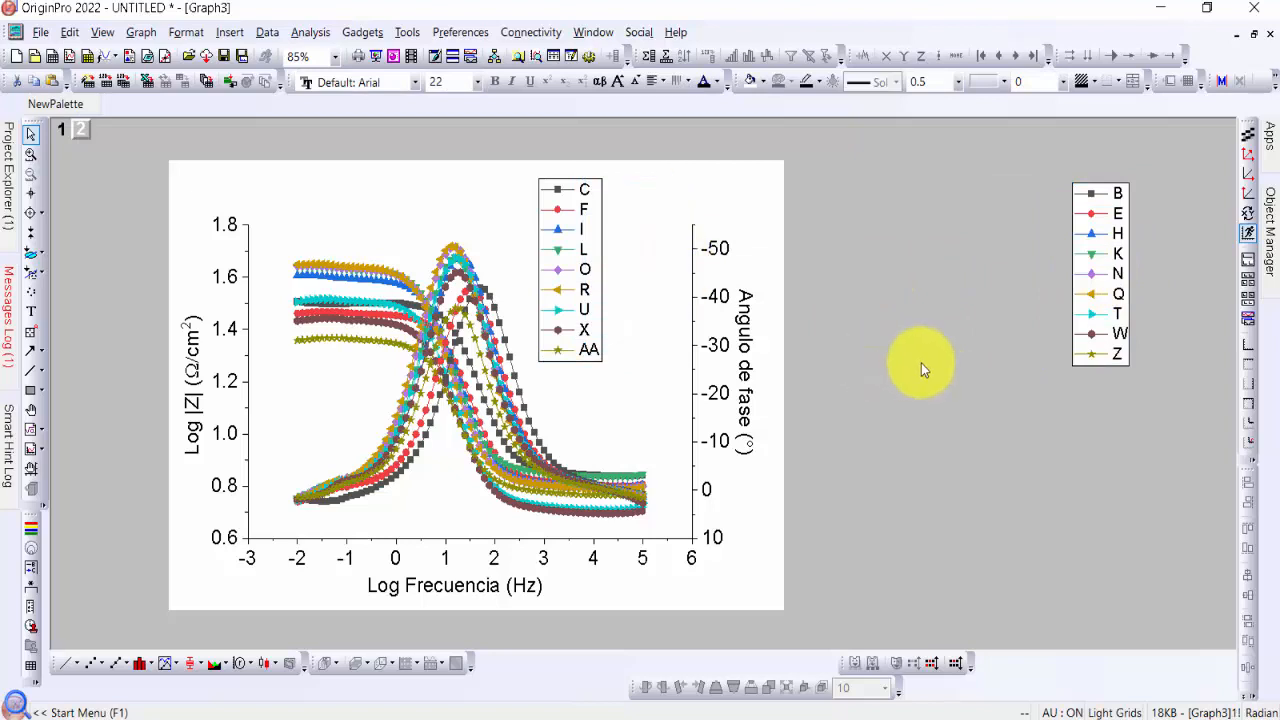
# Nudge the B–Z legend slightly down to line it up with the C–AA legend
pyautogui.click(663, 284)
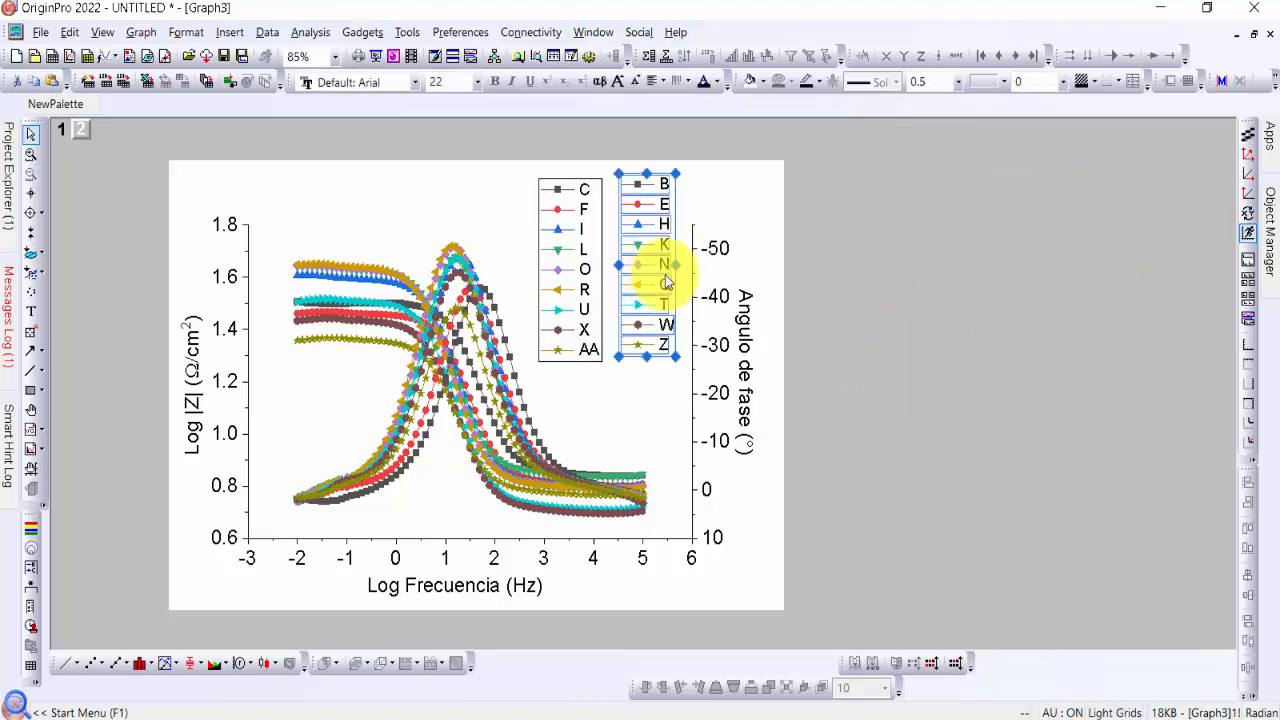
pyautogui.press('Down')
pyautogui.press('Down')
pyautogui.press('Down')
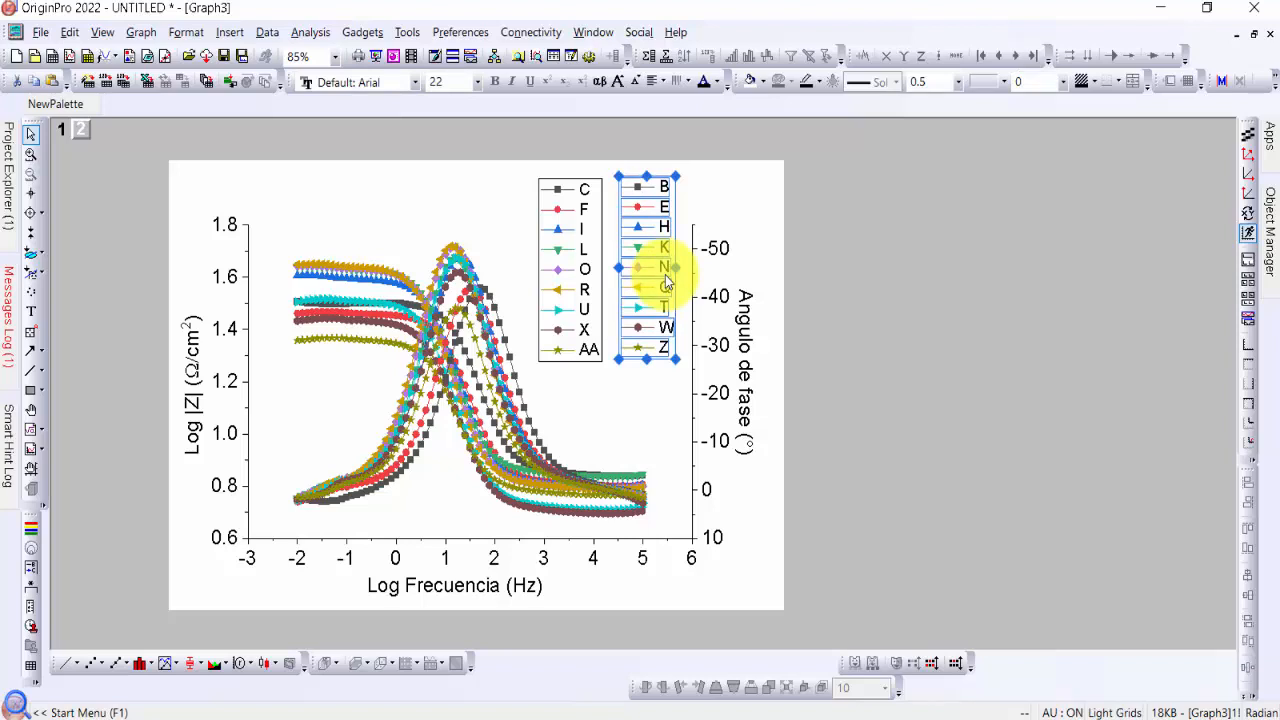
pyautogui.click(867, 366)
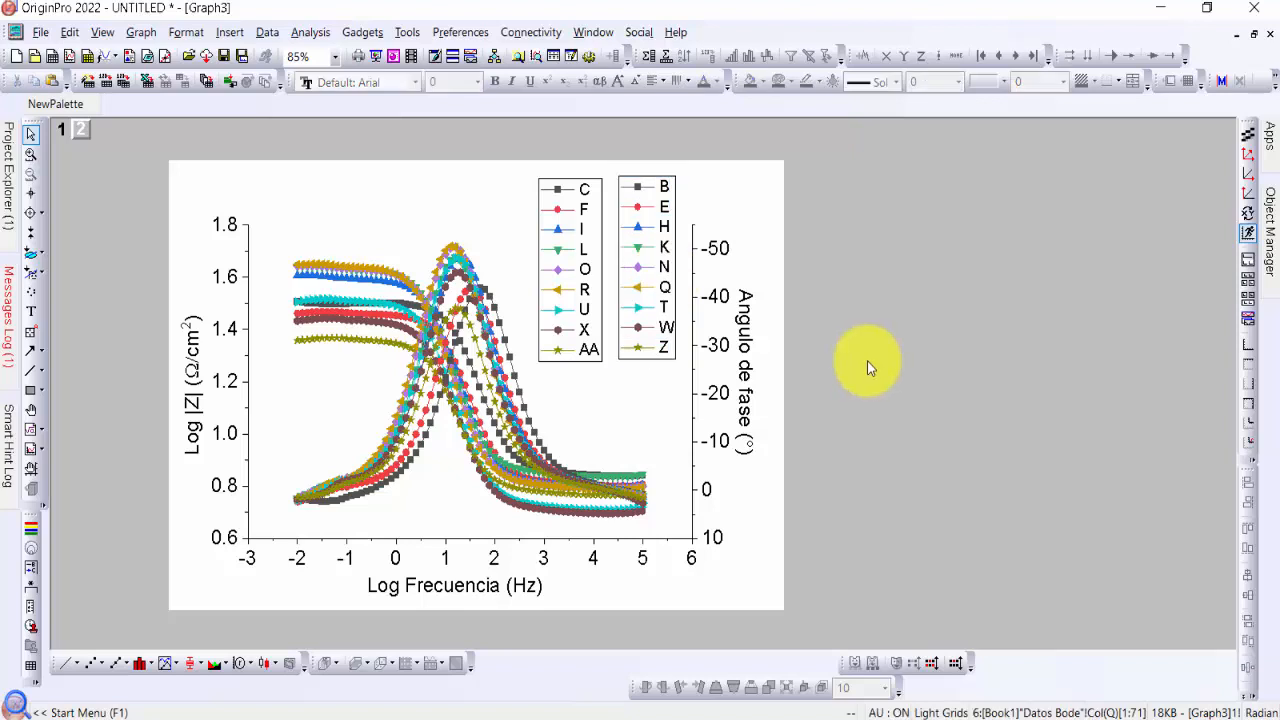